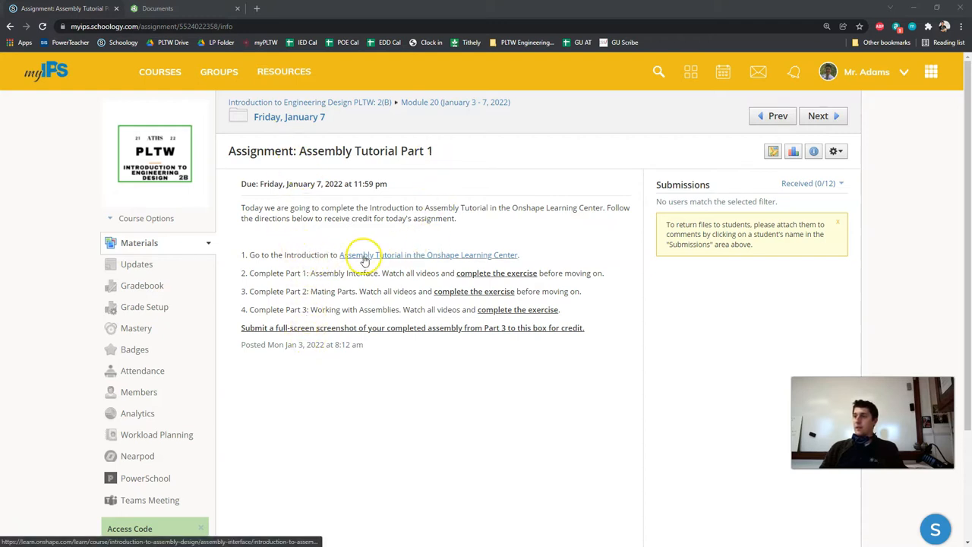
# Step: Open the Assembly Tutorial course from the assignment, check the Onshape documents list, and return to the course
pyautogui.click(364, 260)
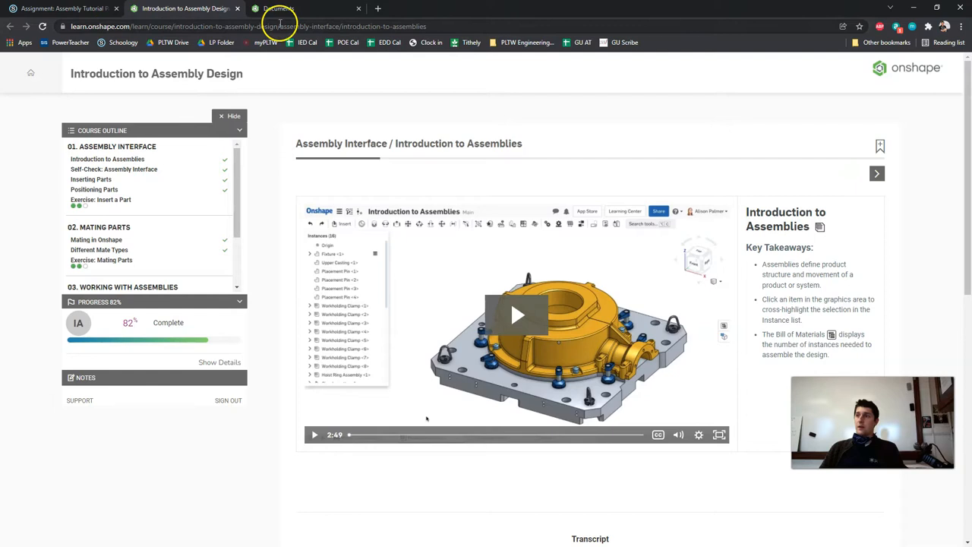
pyautogui.click(331, 10)
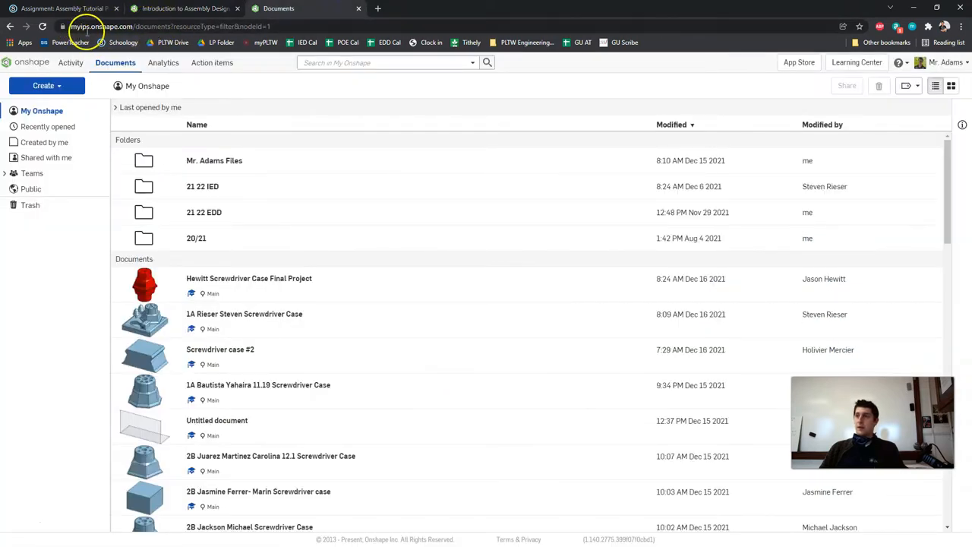
pyautogui.click(152, 9)
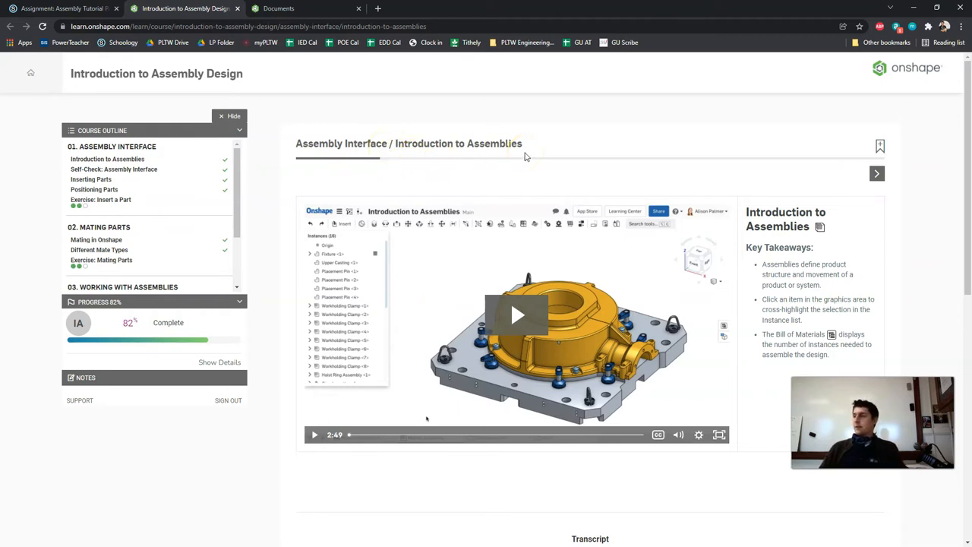
pyautogui.click(105, 200)
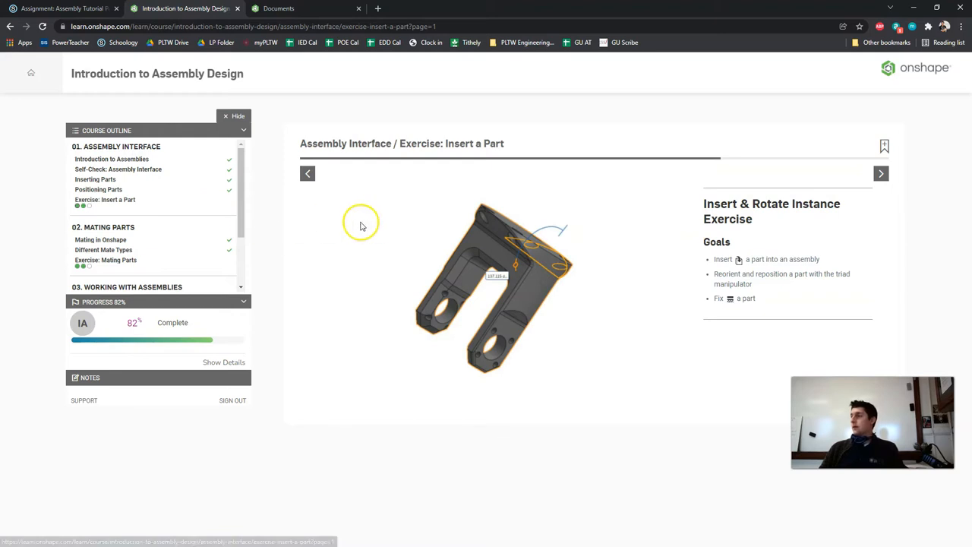
pyautogui.click(308, 173)
pyautogui.click(308, 173)
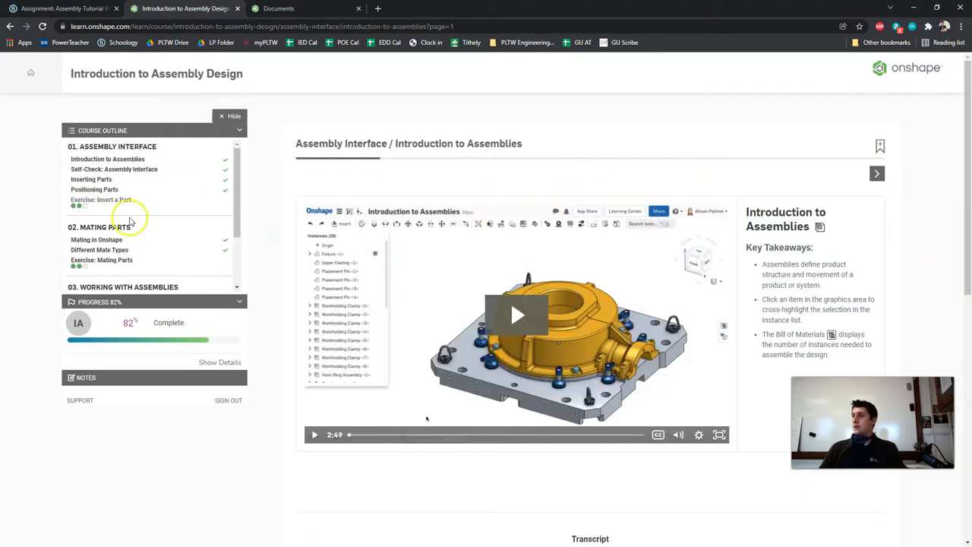
# Step: Go to Step 1 of Exercise: Insert a Part and open the public document Exercise: Universal Joint
pyautogui.click(106, 199)
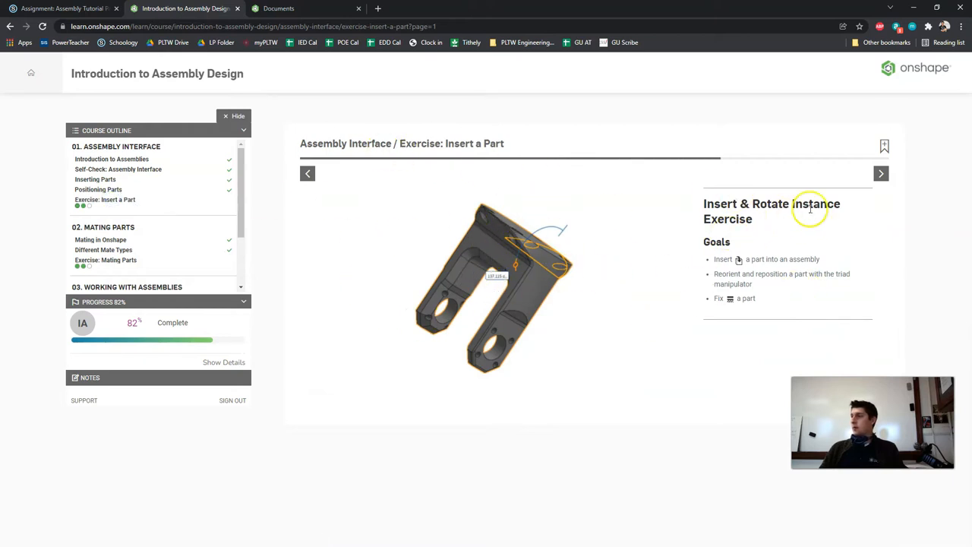
pyautogui.click(879, 173)
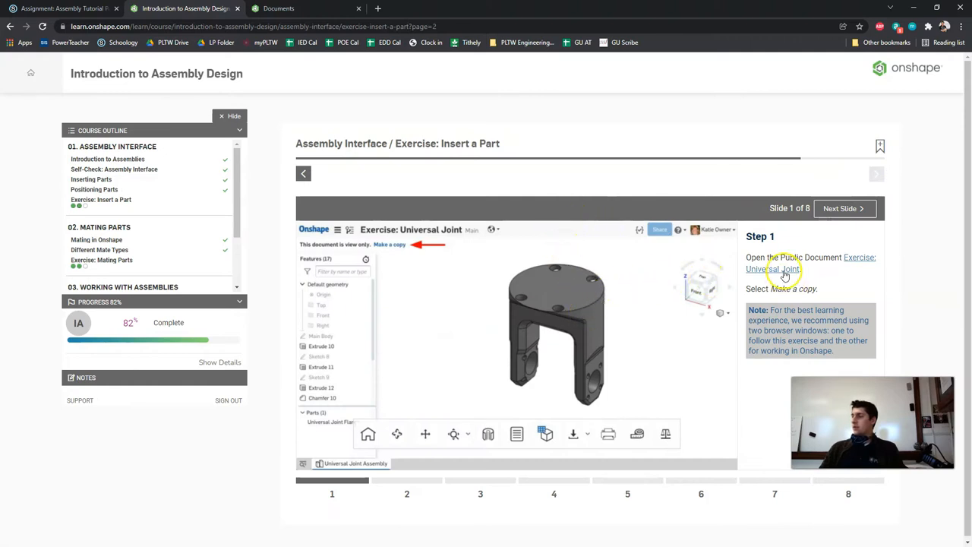
pyautogui.click(859, 262)
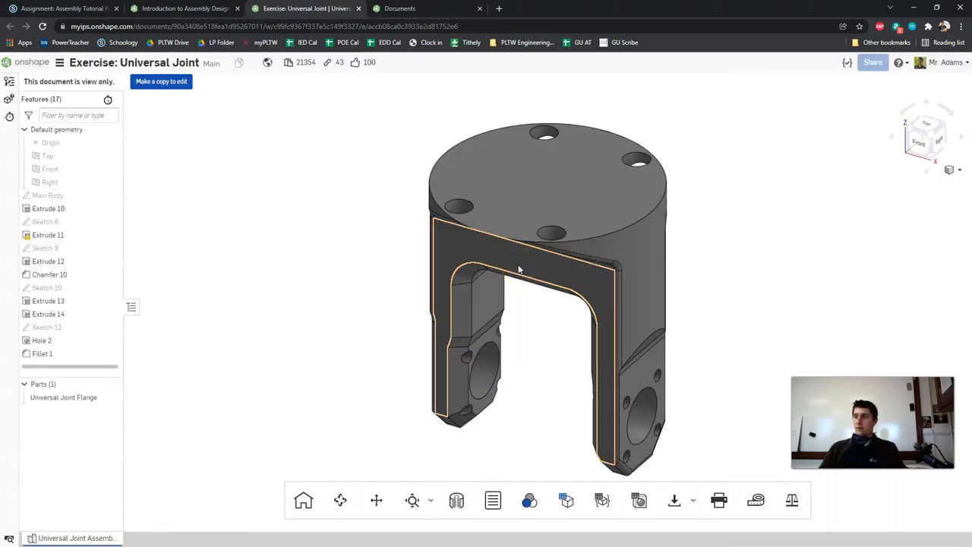
# Step: Copy the Universal Joint exercise to a new document, appending the owner's first initial and last name to its name
pyautogui.moveTo(480, 262); pyautogui.dragTo(386, 234, button='right')
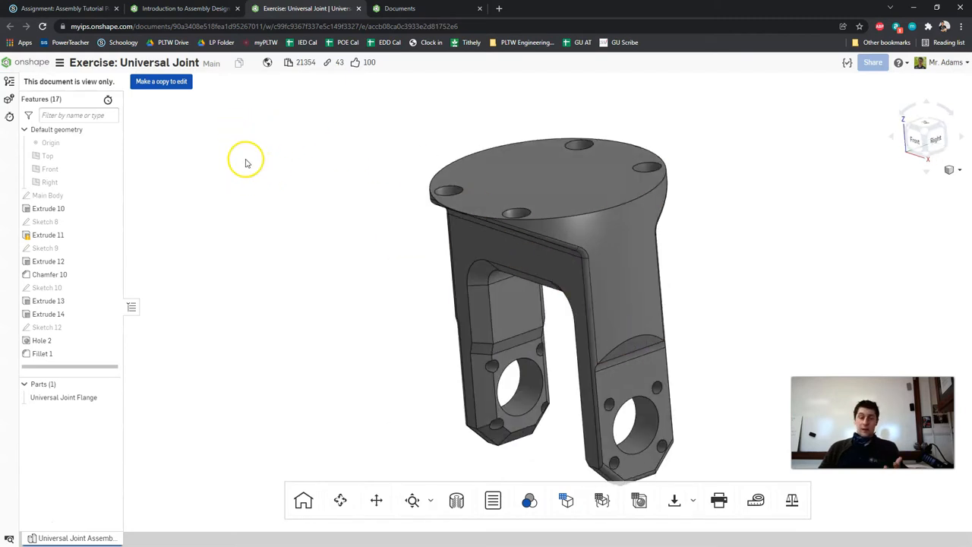
pyautogui.click(169, 85)
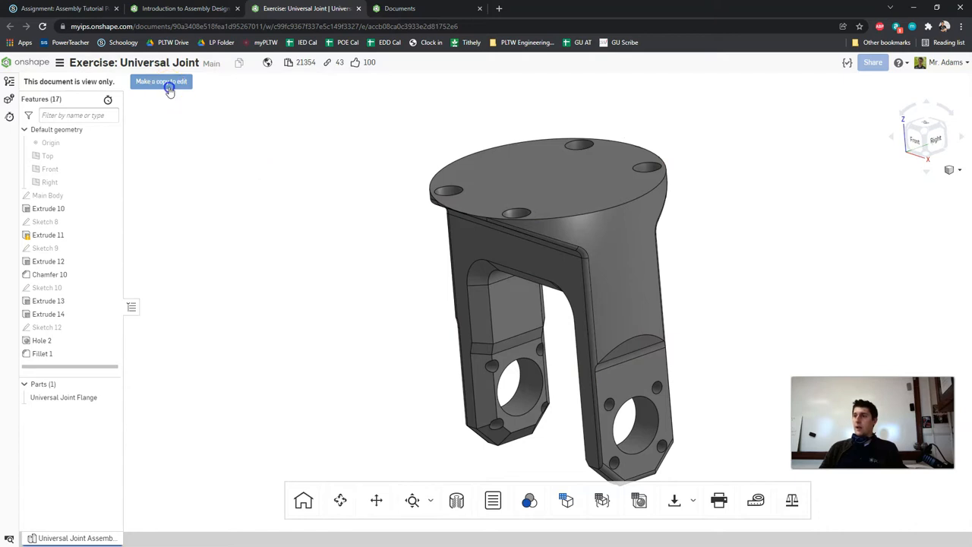
pyautogui.click(431, 119)
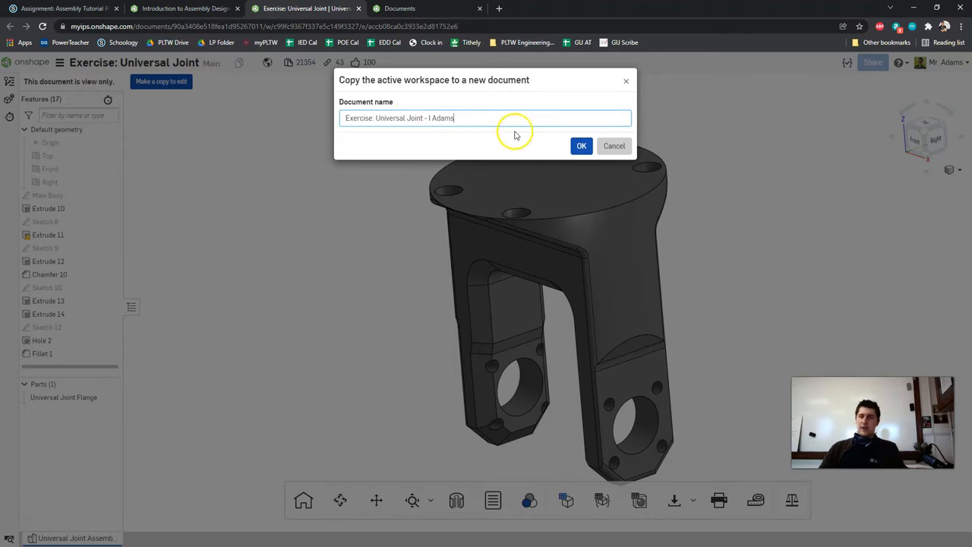
pyautogui.click(579, 147)
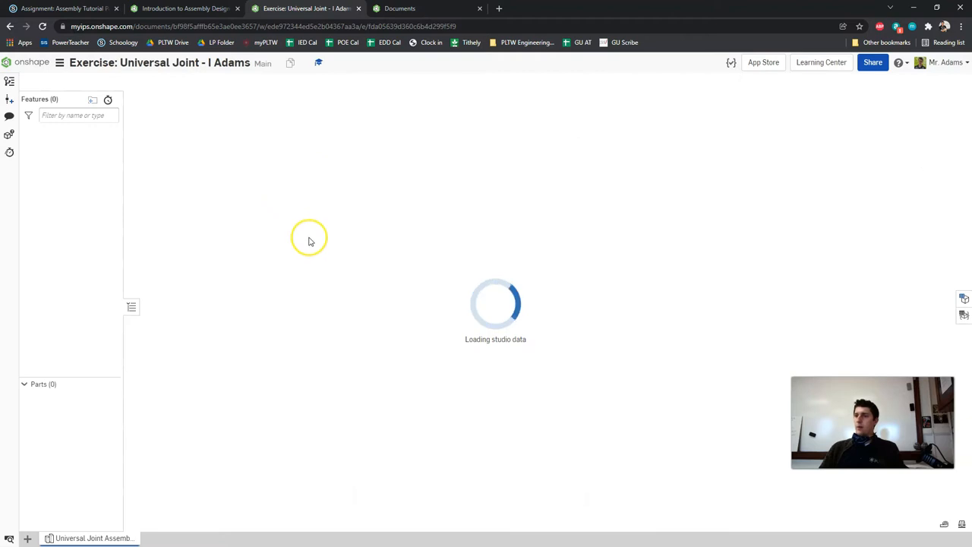
pyautogui.moveTo(310, 237); pyautogui.dragTo(408, 206, button='right')
pyautogui.moveTo(291, 205); pyautogui.dragTo(265, 211, button='right')
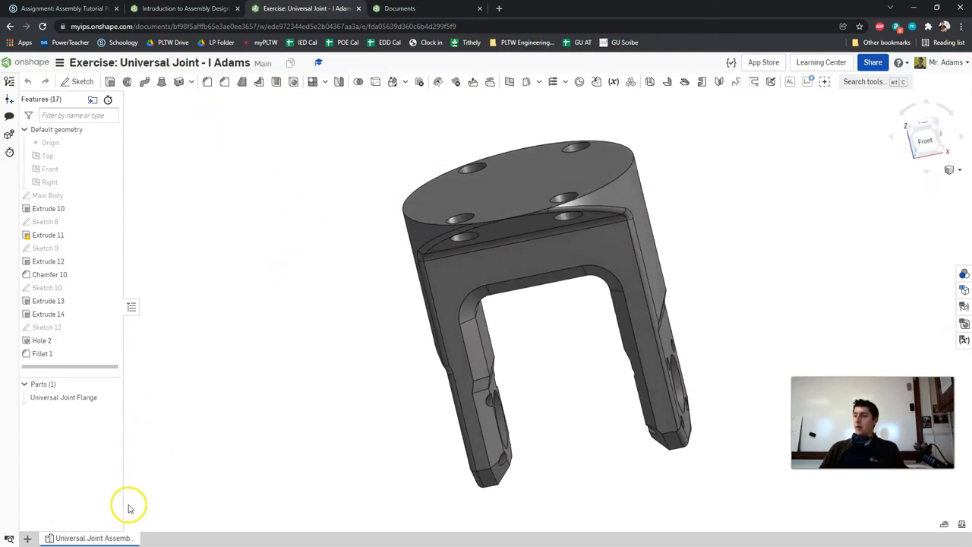
# Step: Read Step 2 of the exercise and create a new assembly in the copied Universal Joint document
pyautogui.click(220, 9)
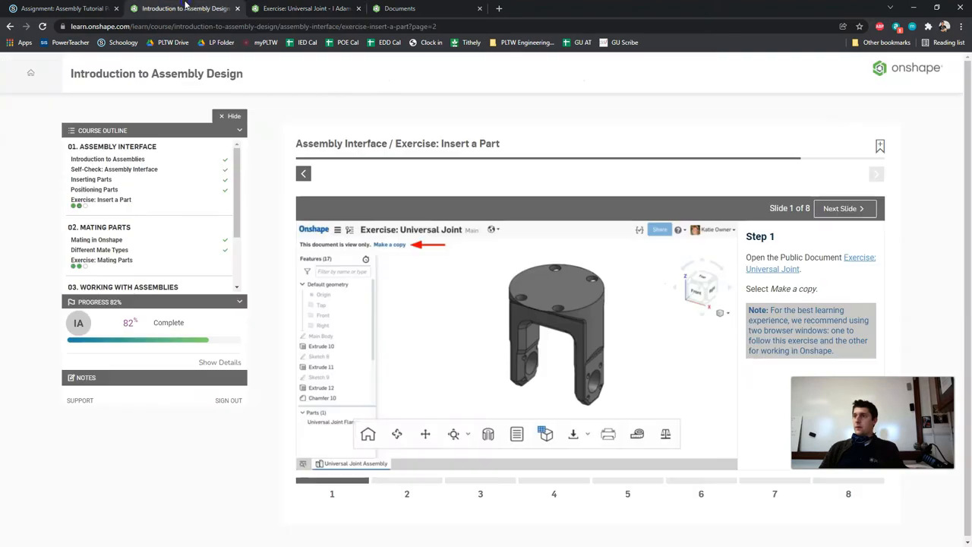
pyautogui.click(839, 208)
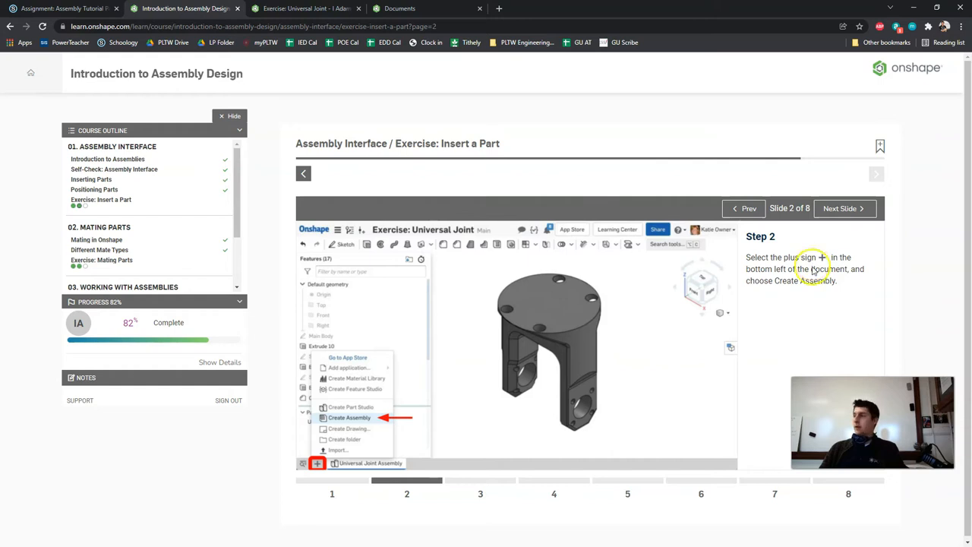
pyautogui.click(303, 9)
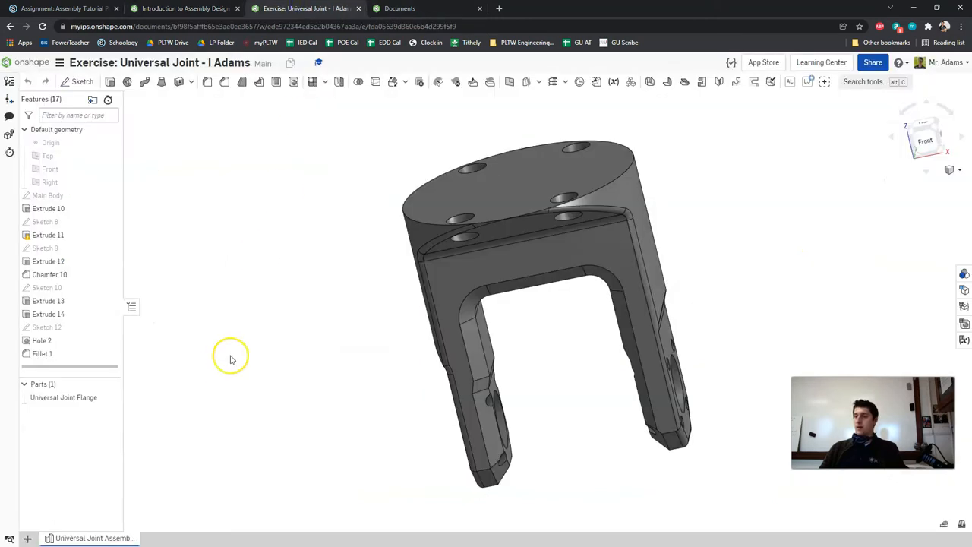
pyautogui.click(28, 539)
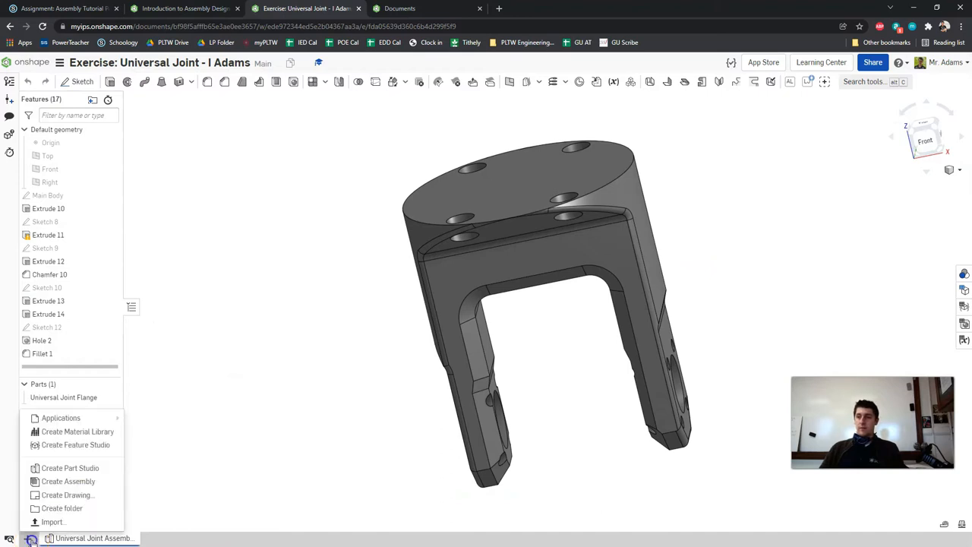
pyautogui.click(98, 484)
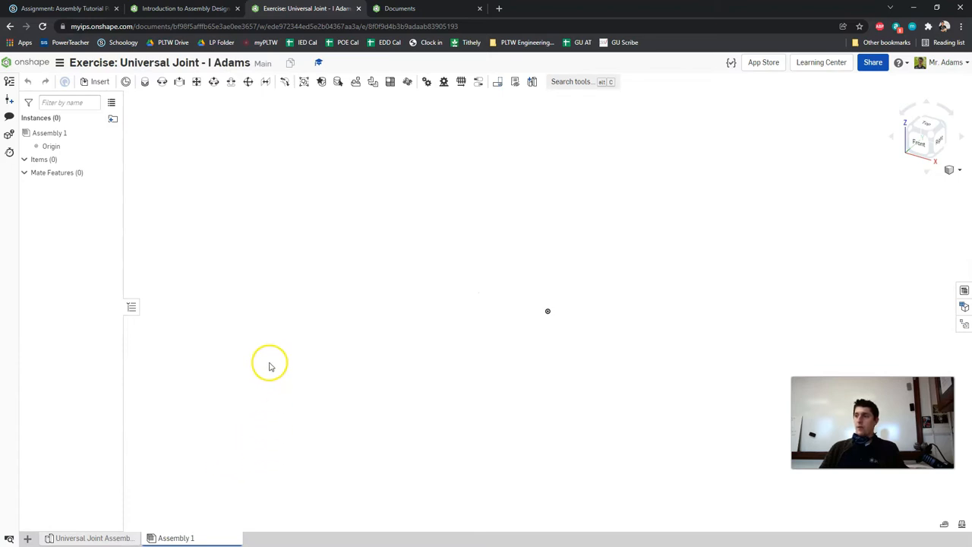
# Step: Read Step 3 of the exercise and insert one Universal Joint Flange from the current document's Part Studios into the assembly
pyautogui.moveTo(429, 296); pyautogui.dragTo(410, 281, button='right')
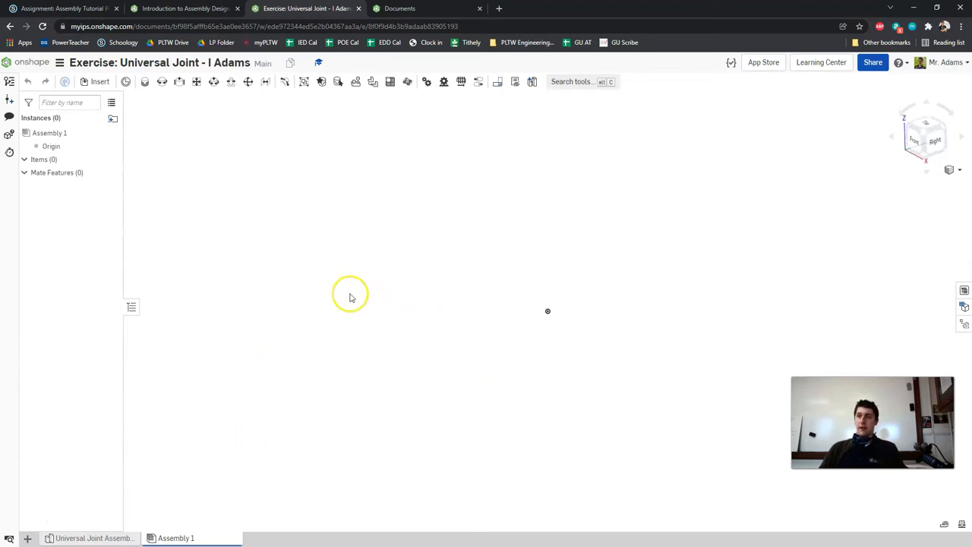
pyautogui.click(204, 12)
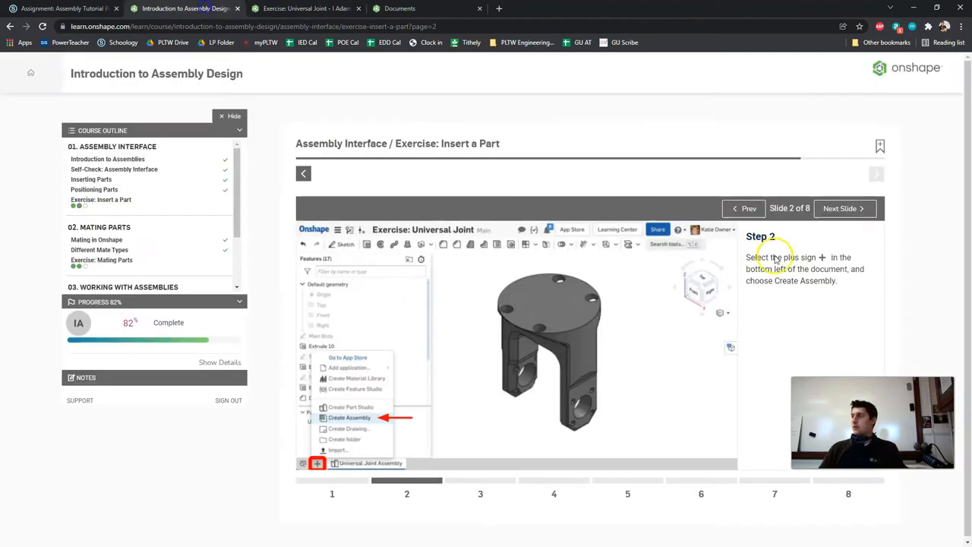
pyautogui.click(843, 208)
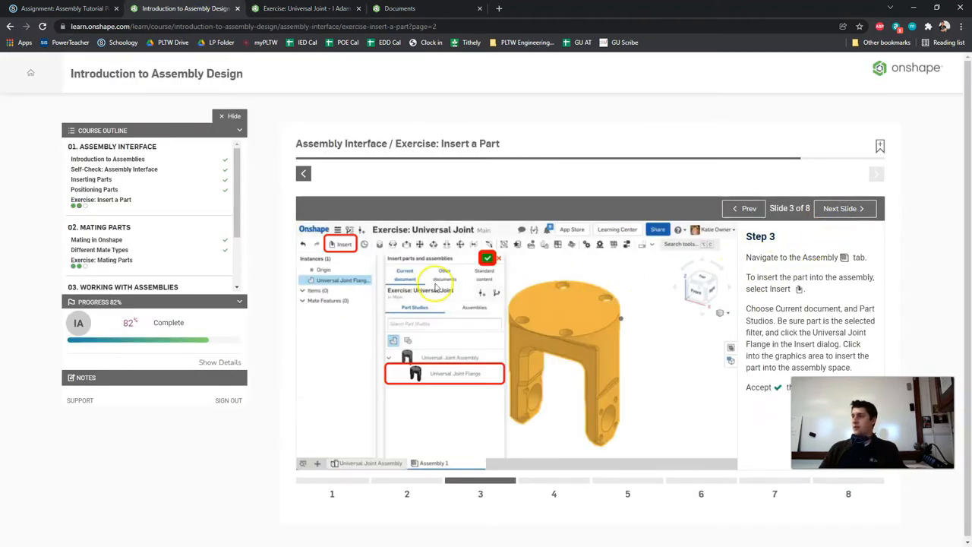
pyautogui.click(284, 11)
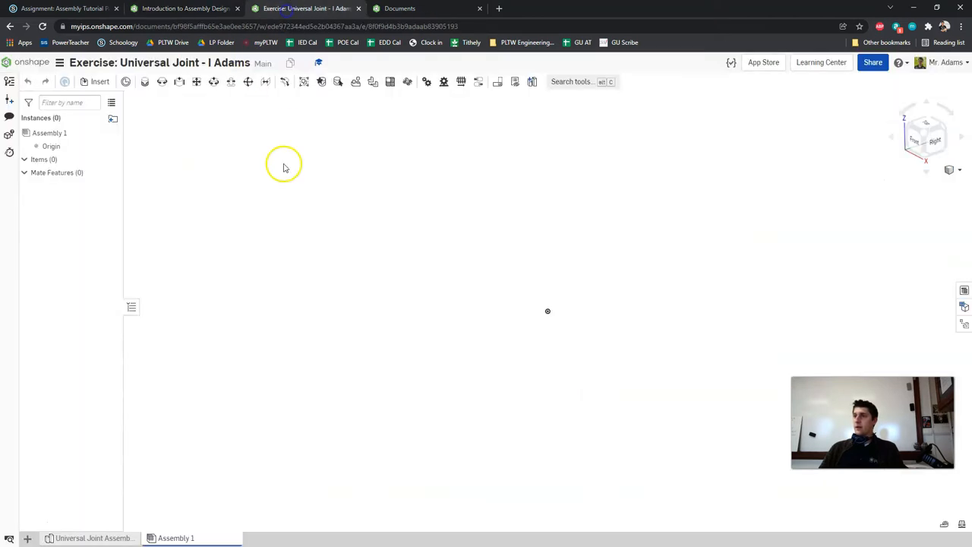
pyautogui.click(92, 82)
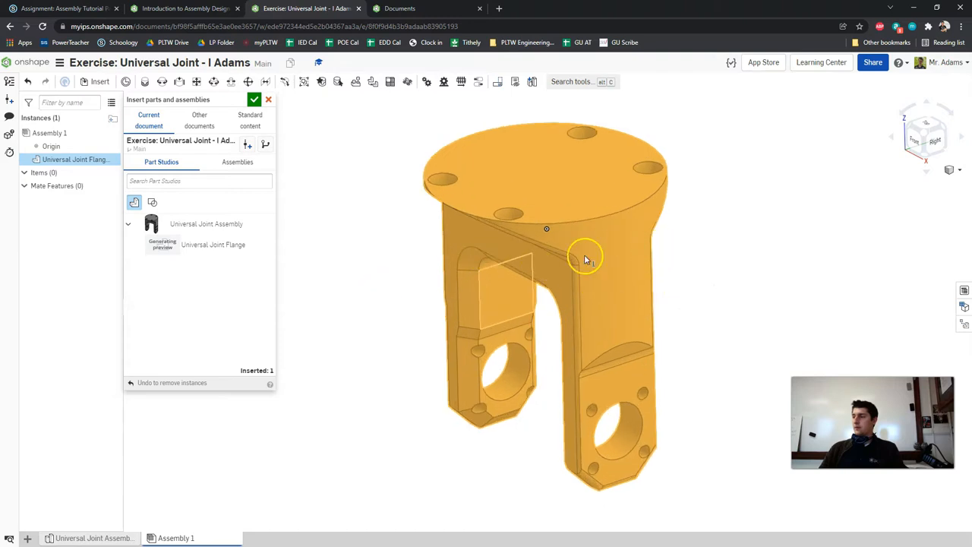
pyautogui.moveTo(683, 266); pyautogui.dragTo(826, 253, button='right')
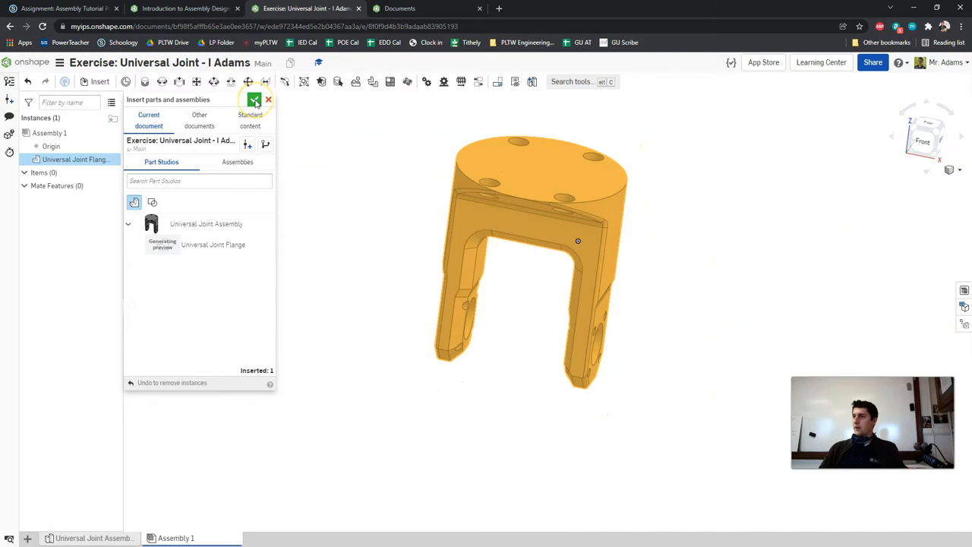
pyautogui.click(255, 101)
# Step: Move the unconstrained Universal Joint Flange freely around the assembly space and leave it beside the origin
pyautogui.moveTo(299, 169); pyautogui.dragTo(461, 250, button='right')
pyautogui.scroll(-3, 448, 220)
pyautogui.scroll(3, 451, 230)
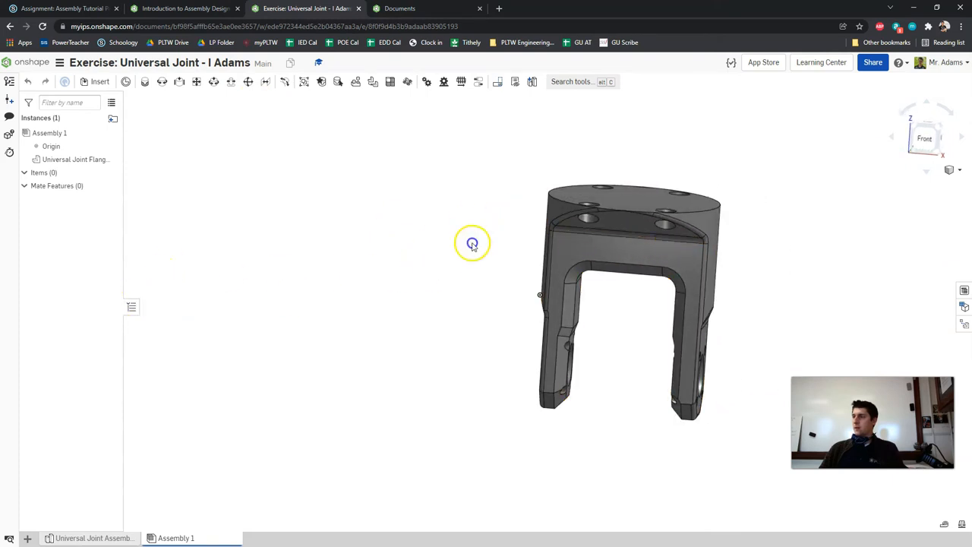
pyautogui.moveTo(575, 238); pyautogui.dragTo(454, 241)
pyautogui.moveTo(454, 242); pyautogui.dragTo(575, 237, button='right')
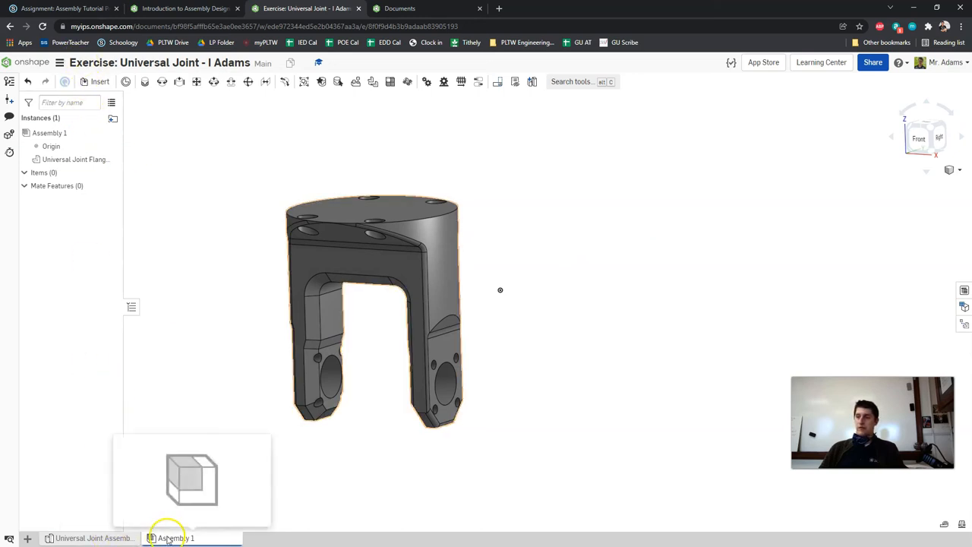
pyautogui.moveTo(253, 238); pyautogui.dragTo(353, 236, button='right')
pyautogui.click(334, 255)
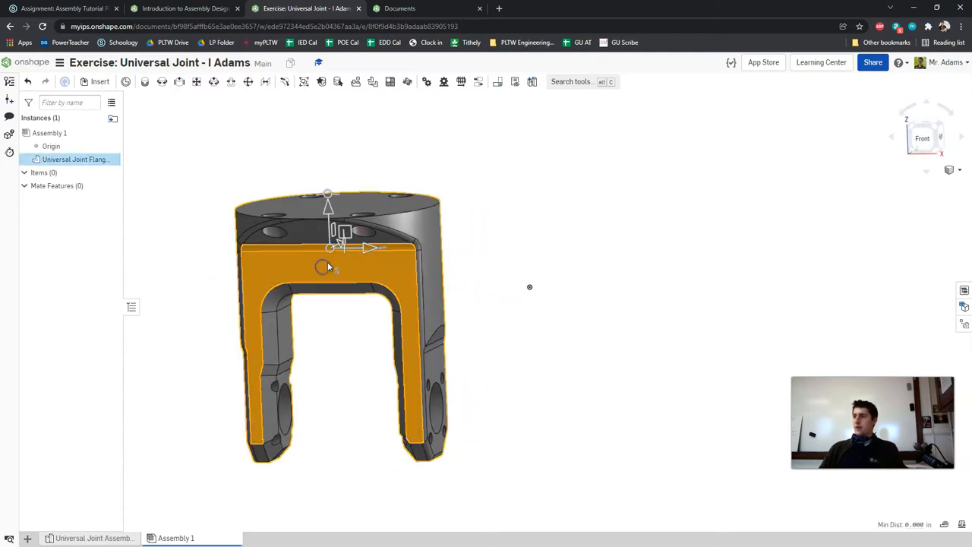
pyautogui.click(448, 230)
pyautogui.moveTo(303, 182); pyautogui.dragTo(317, 281)
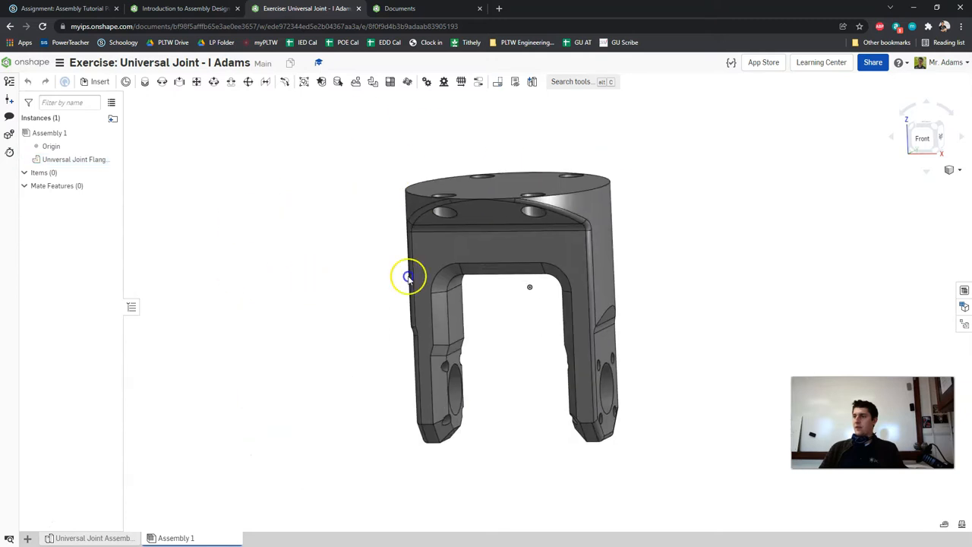
pyautogui.moveTo(445, 217)
pyautogui.mouseDown()
pyautogui.moveTo(212, 254)
pyautogui.moveTo(252, 228)
pyautogui.mouseUp()
pyautogui.moveTo(437, 262); pyautogui.dragTo(466, 263, button='right')
pyautogui.moveTo(376, 265)
pyautogui.mouseDown()
pyautogui.moveTo(304, 261)
pyautogui.moveTo(505, 314)
pyautogui.moveTo(471, 284)
pyautogui.moveTo(605, 277)
pyautogui.moveTo(437, 227)
pyautogui.mouseUp()
pyautogui.moveTo(615, 256)
pyautogui.mouseDown(button='right')
pyautogui.moveTo(574, 265)
pyautogui.moveTo(631, 264)
pyautogui.moveTo(614, 256)
pyautogui.mouseUp(button='right')
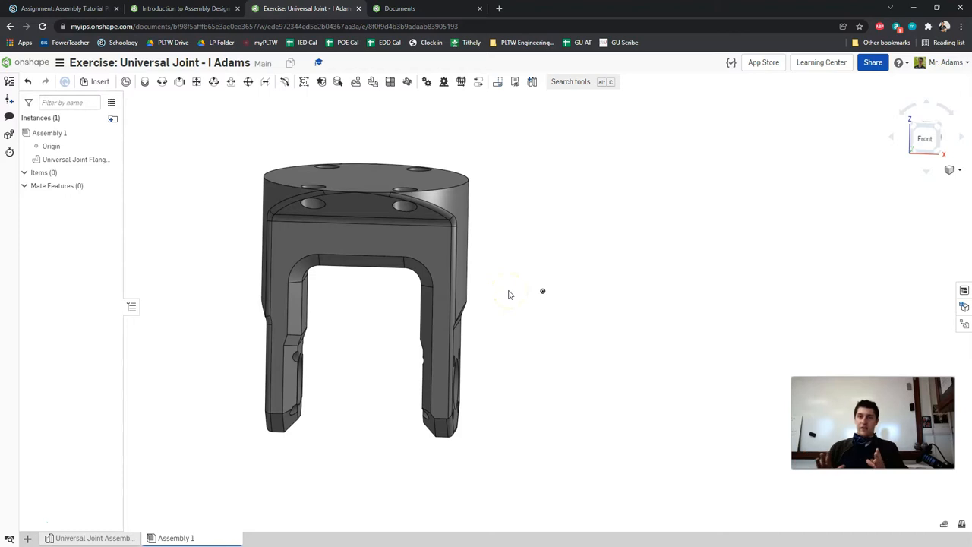
# Step: Read Step 4 of the exercise about repositioning the triad manipulator and return to the assembly
pyautogui.click(186, 8)
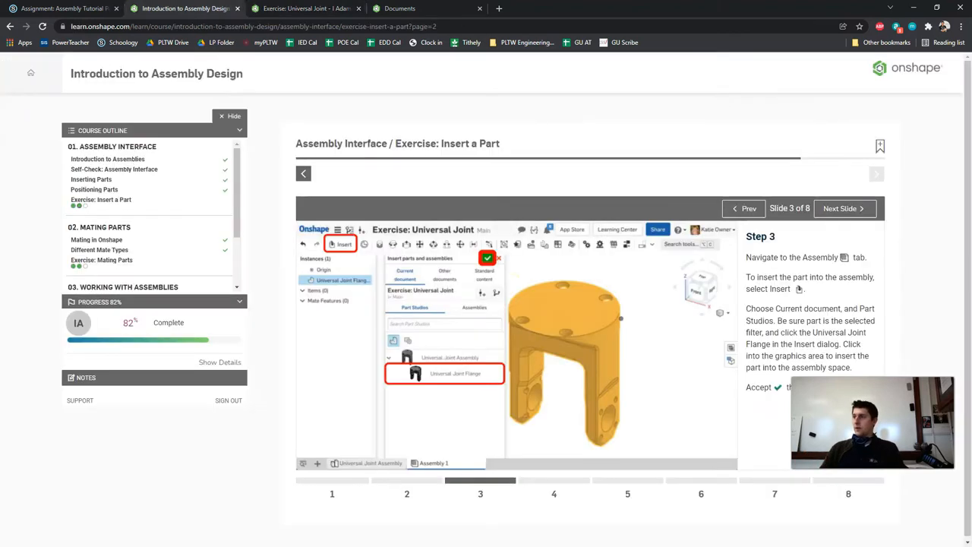
pyautogui.click(846, 210)
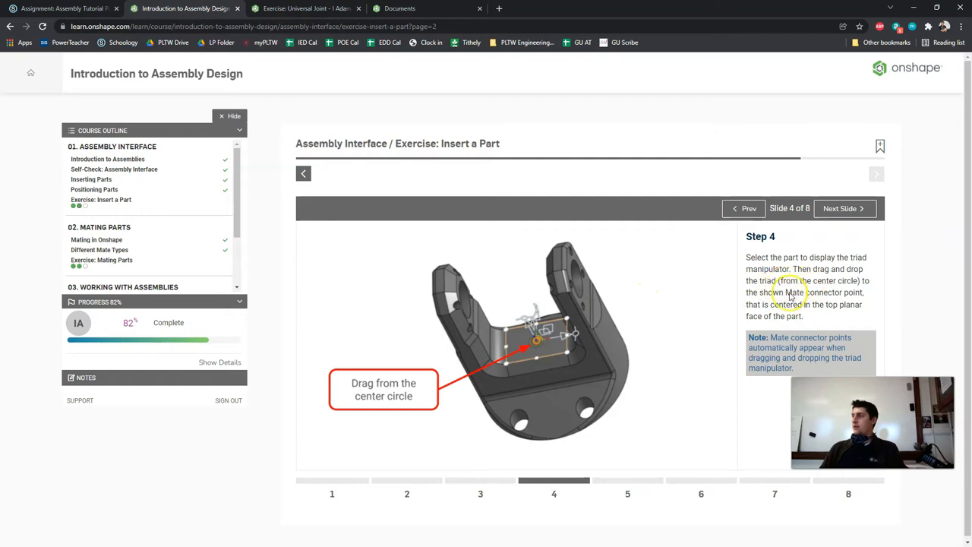
pyautogui.click(296, 9)
# Step: Select the planar face between the Universal Joint Flange's two arms to display the triad manipulator
pyautogui.moveTo(544, 273); pyautogui.dragTo(541, 150, button='right')
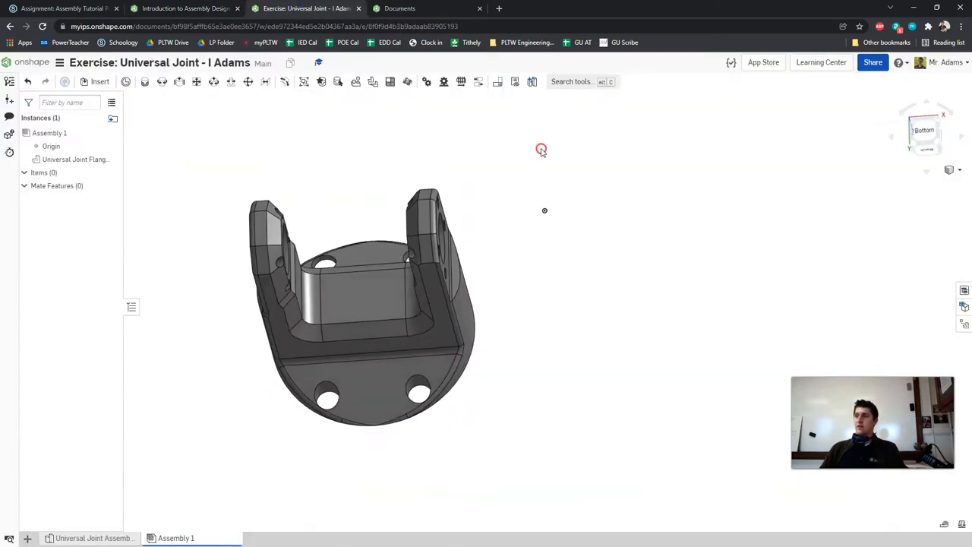
pyautogui.scroll(5, 407, 281)
pyautogui.scroll(3, 223, 299)
pyautogui.moveTo(560, 314); pyautogui.dragTo(593, 294, button='right')
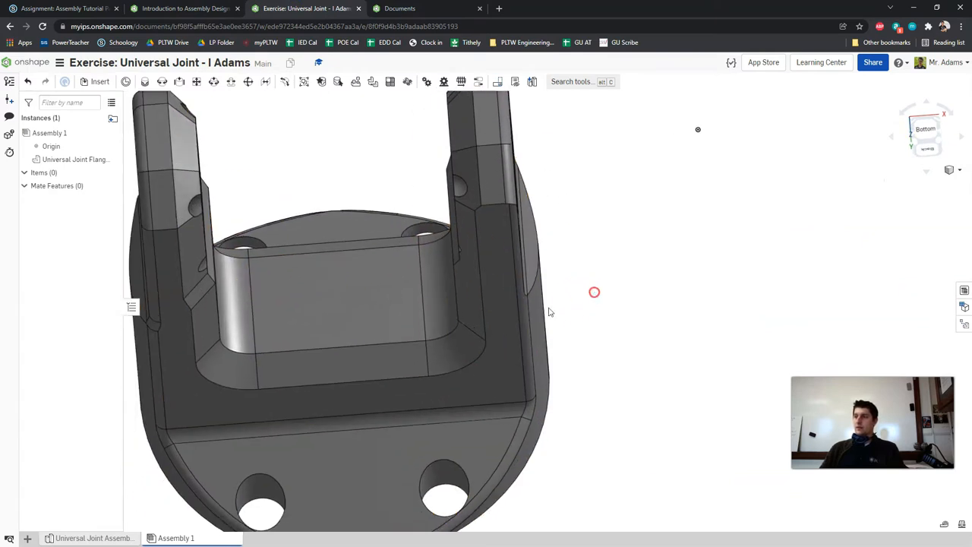
pyautogui.click(330, 300)
pyautogui.moveTo(339, 266)
pyautogui.mouseDown(button='right')
pyautogui.moveTo(327, 282)
pyautogui.moveTo(349, 278)
pyautogui.moveTo(340, 266)
pyautogui.mouseUp(button='right')
pyautogui.scroll(2, 327, 318)
pyautogui.scroll(2, 326, 322)
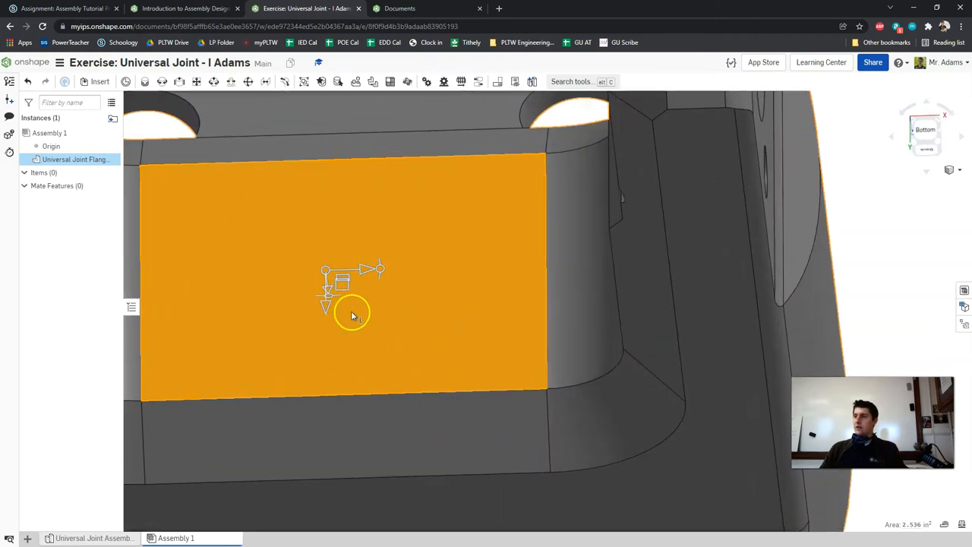
pyautogui.scroll(-1, 347, 310)
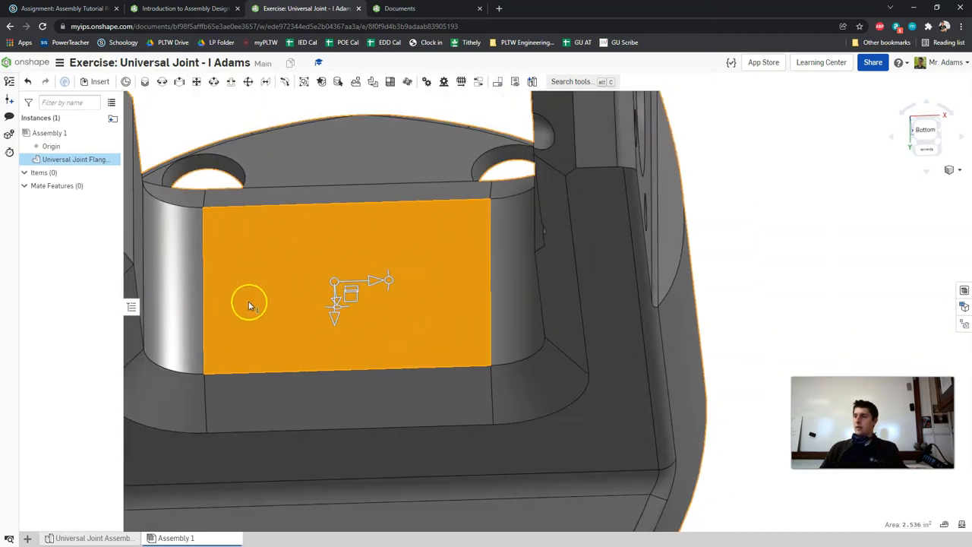
pyautogui.moveTo(420, 309); pyautogui.dragTo(397, 283, button='right')
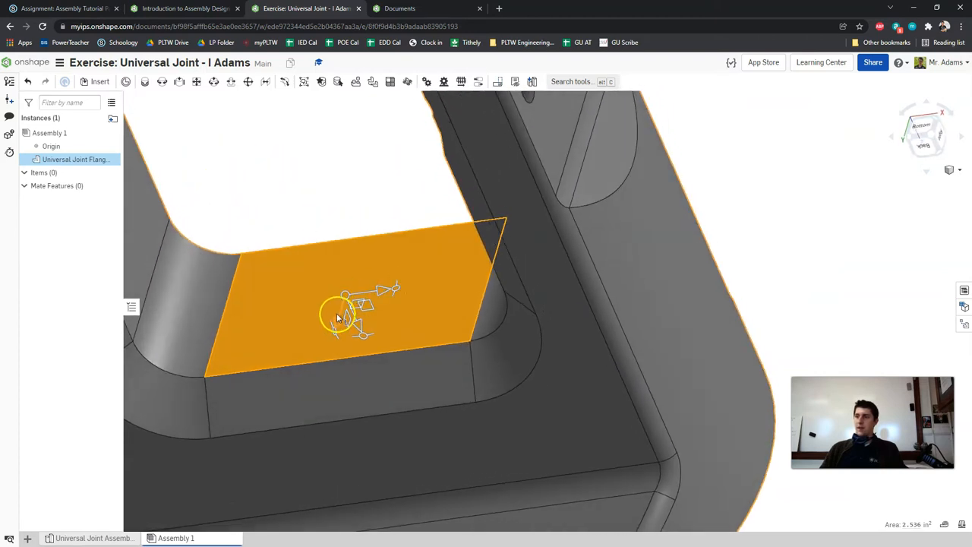
# Step: Reposition the triad manipulator onto the mate connector point centred in the selected planar face between the arms
pyautogui.moveTo(429, 324); pyautogui.dragTo(494, 323, button='right')
pyautogui.click(362, 303)
pyautogui.moveTo(324, 304); pyautogui.dragTo(351, 271)
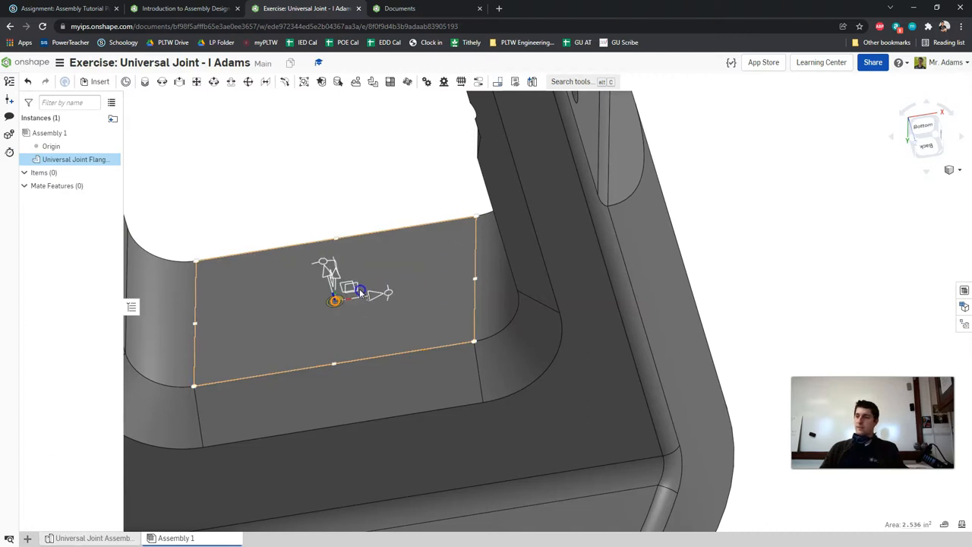
pyautogui.moveTo(359, 291); pyautogui.dragTo(360, 291)
pyautogui.moveTo(321, 312); pyautogui.dragTo(433, 239, button='right')
pyautogui.scroll(-5, 335, 280)
pyautogui.scroll(3, 313, 271)
pyautogui.scroll(3, 339, 286)
# Step: Read Step 5 of the exercise about moving the part to the origin and return to the assembly
pyautogui.click(182, 8)
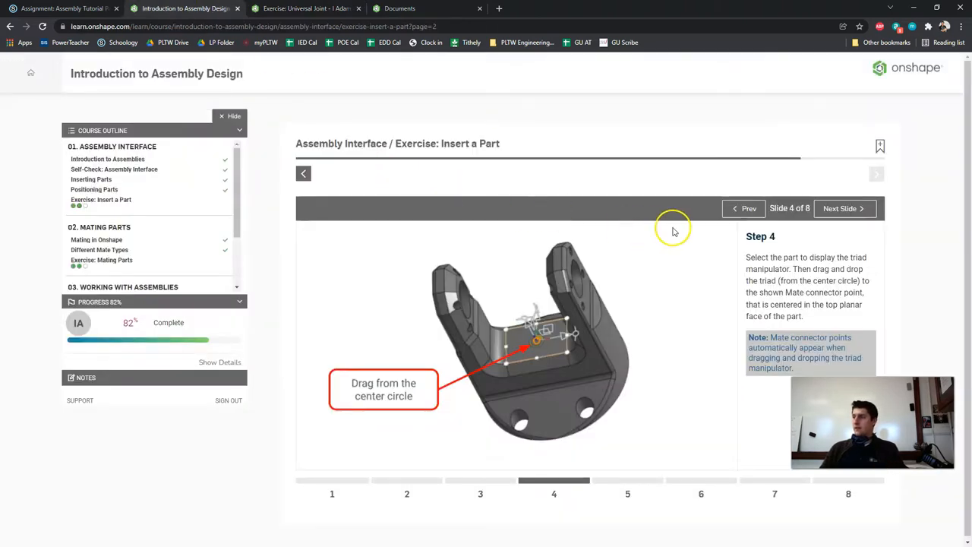
pyautogui.click(839, 208)
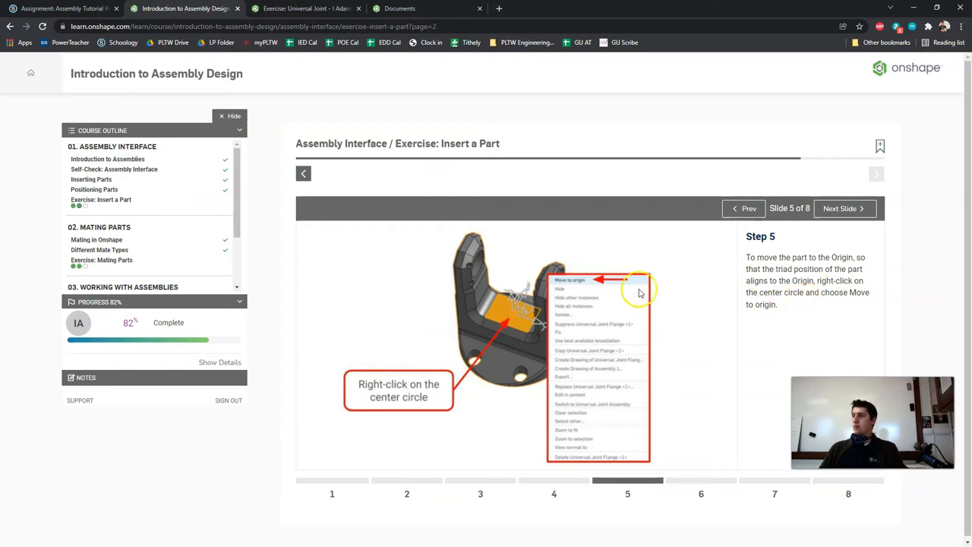
pyautogui.click(319, 8)
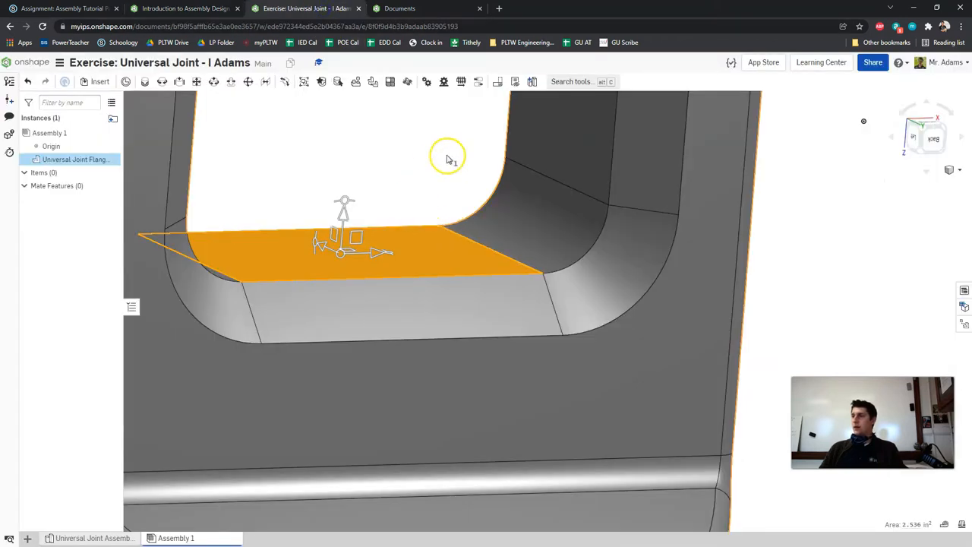
# Step: Move the Universal Joint Flange to the origin from the triad manipulator's center circle
pyautogui.moveTo(441, 160); pyautogui.dragTo(373, 231, button='right')
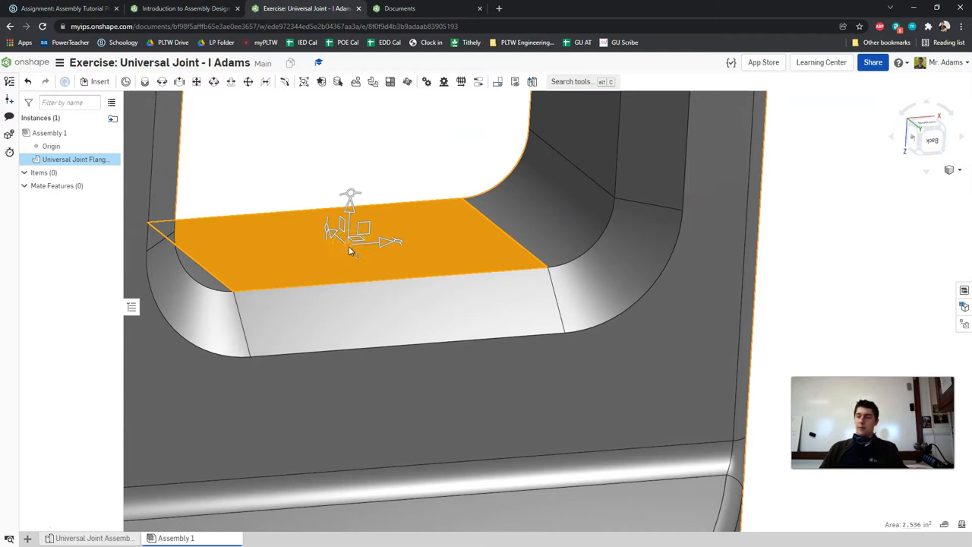
pyautogui.rightClick(350, 251)
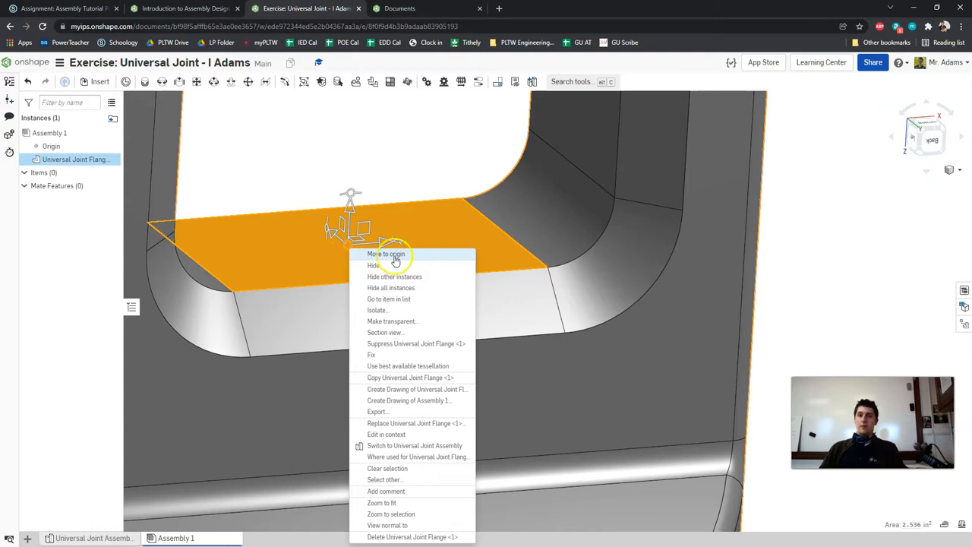
pyautogui.click(394, 255)
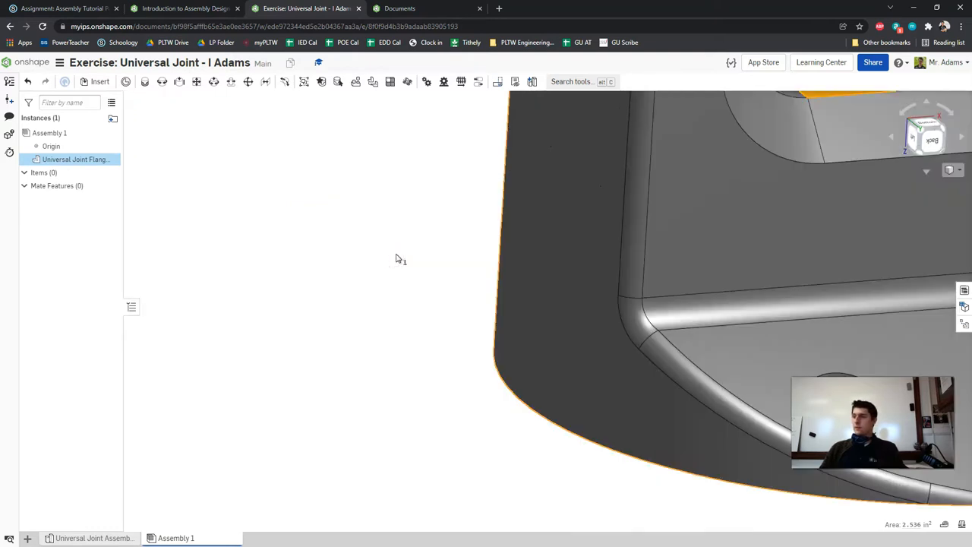
# Step: Examine the flange's position and orientation at the origin from the back, front and isometric views
pyautogui.scroll(-10, 395, 259)
pyautogui.moveTo(366, 289); pyautogui.dragTo(407, 297, button='right')
pyautogui.scroll(5, 477, 282)
pyautogui.moveTo(513, 247); pyautogui.dragTo(410, 253, button='right')
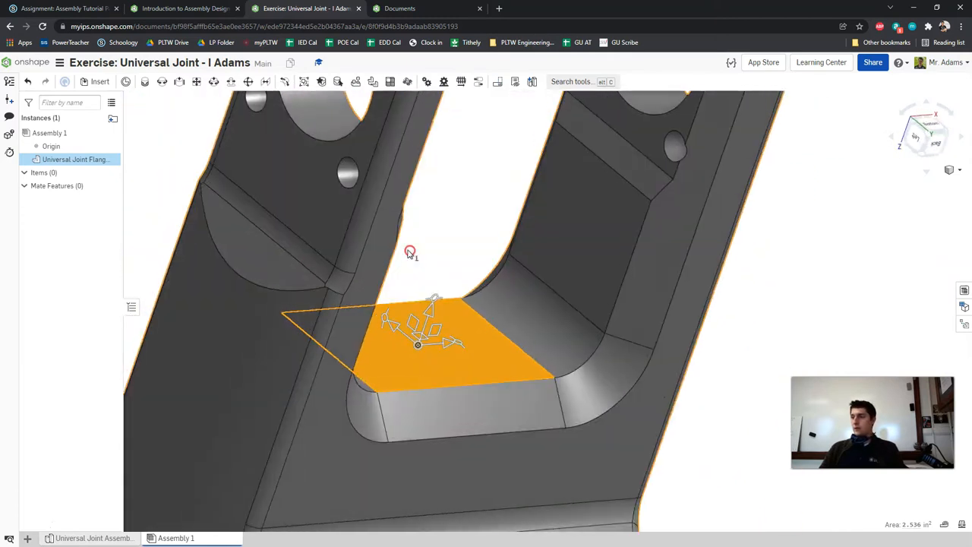
pyautogui.moveTo(748, 243); pyautogui.dragTo(789, 167, button='right')
pyautogui.click(925, 133)
pyautogui.scroll(-6, 655, 249)
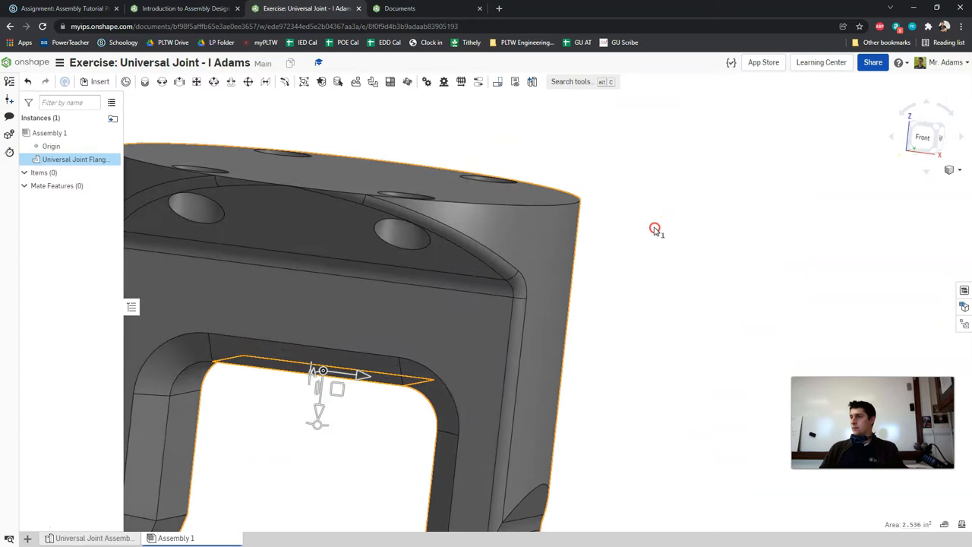
pyautogui.scroll(5, 654, 229)
pyautogui.click(940, 129)
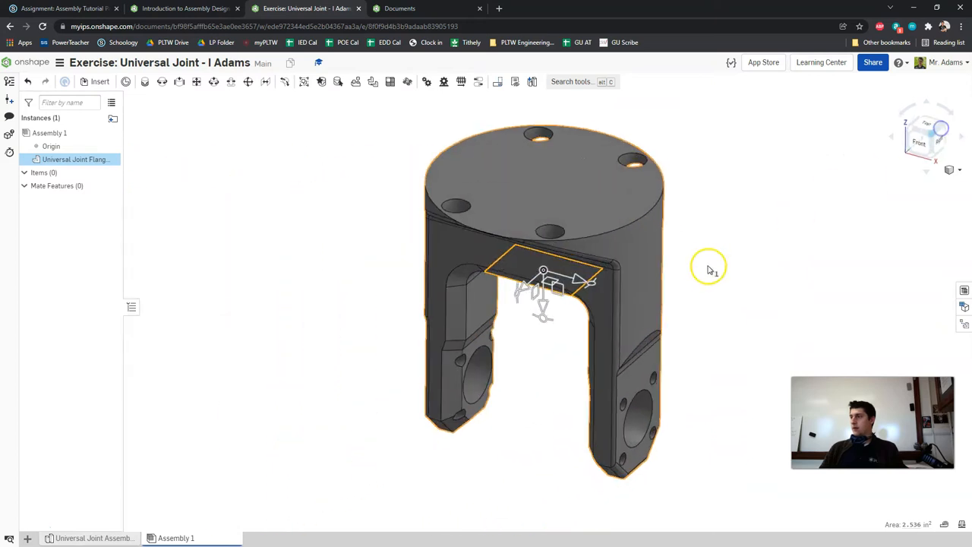
pyautogui.scroll(-5, 708, 269)
pyautogui.scroll(1, 766, 220)
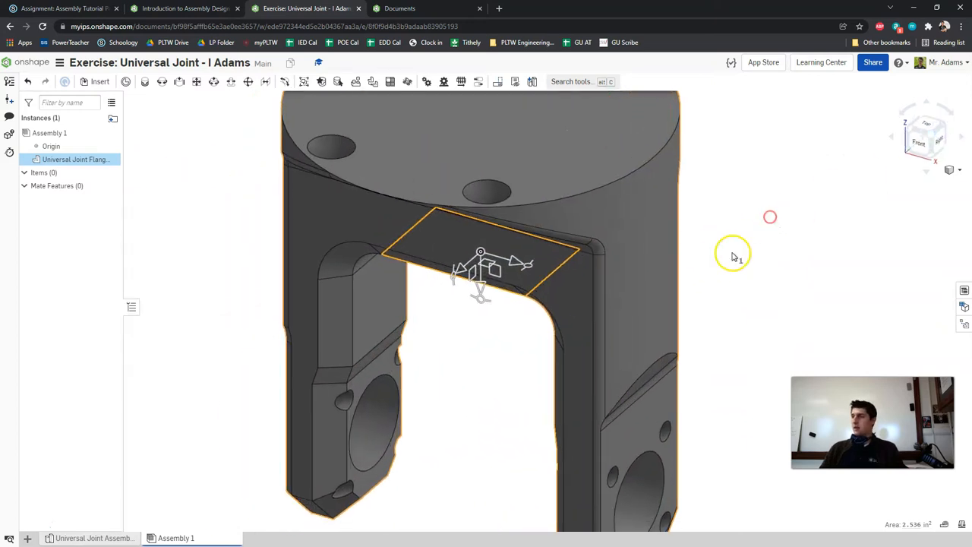
pyautogui.scroll(3, 732, 256)
# Step: Read Step 6 of the exercise about reorienting the part to face upwards and return to the assembly
pyautogui.click(186, 9)
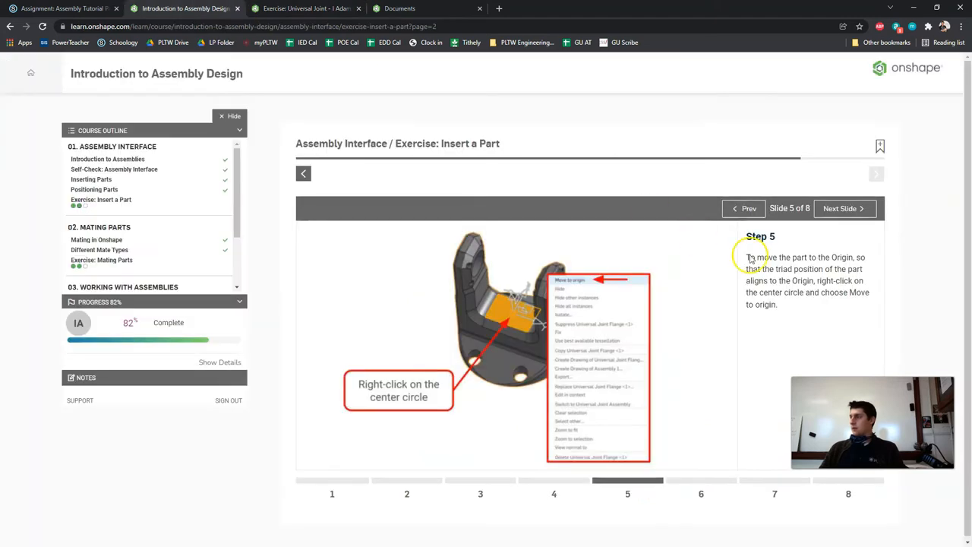
pyautogui.click(839, 210)
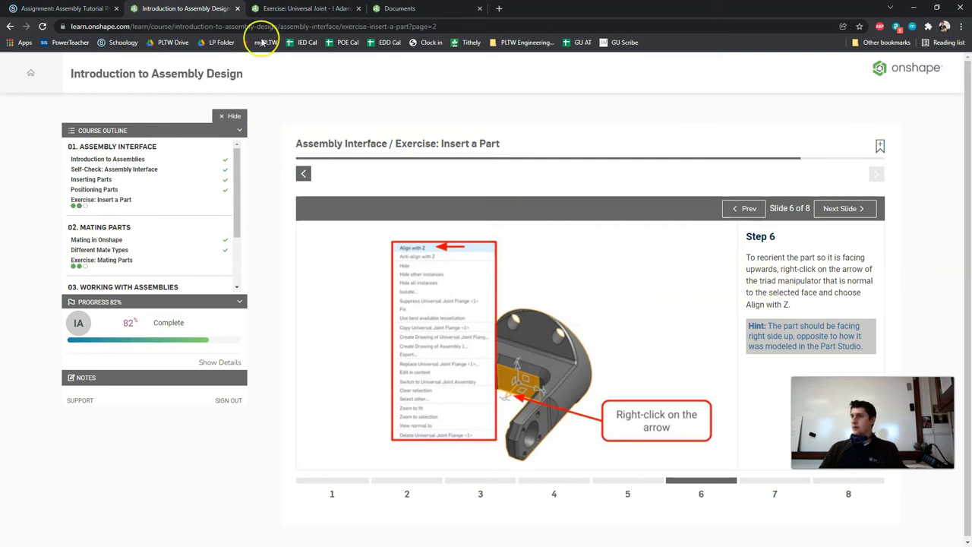
pyautogui.click(305, 9)
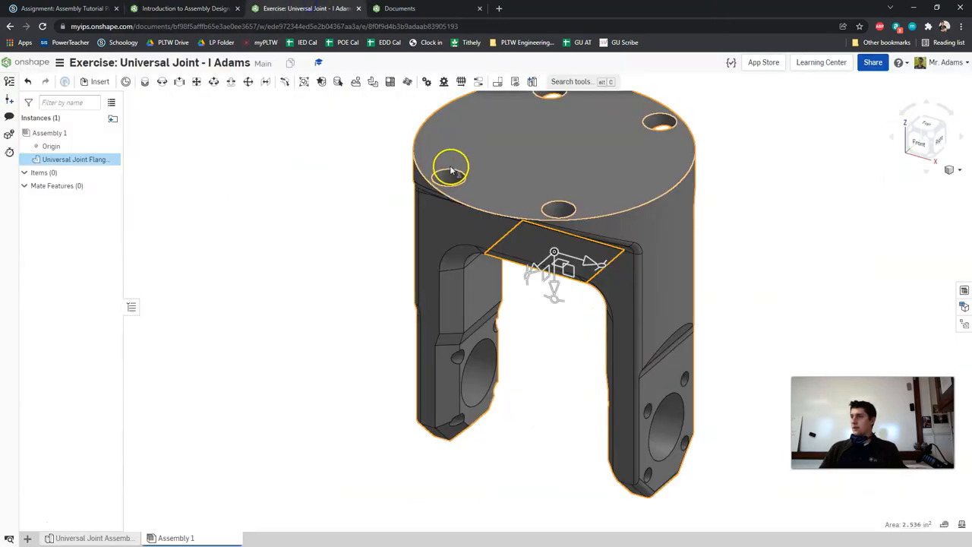
# Step: Reorient the flange to face upwards by aligning the triad arrow normal to the selected face with Z
pyautogui.rightClick(556, 288)
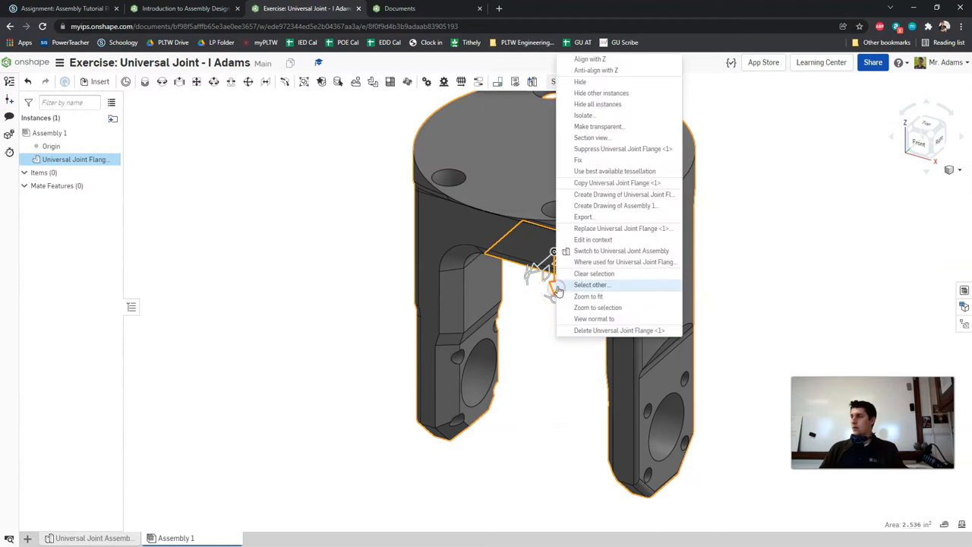
pyautogui.click(588, 59)
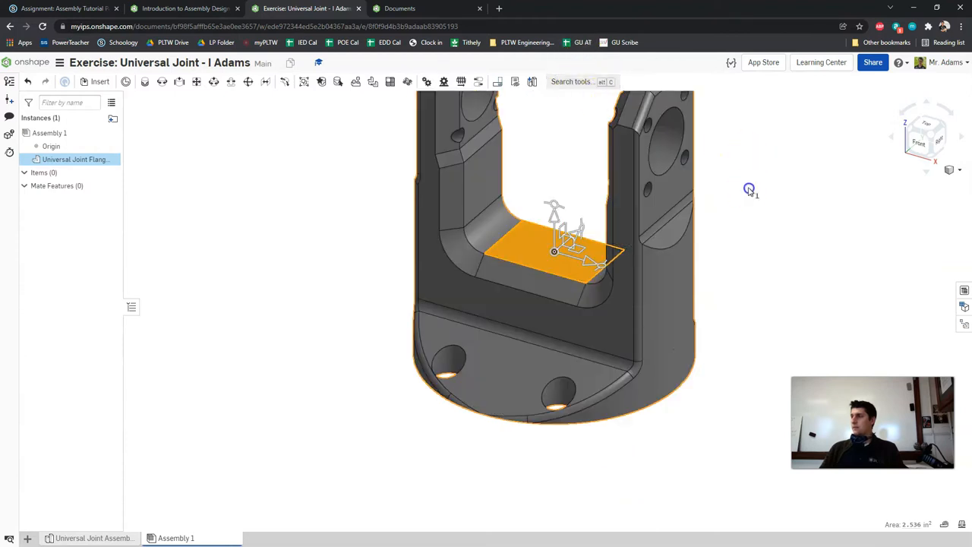
pyautogui.click(748, 189)
pyautogui.scroll(-2, 735, 167)
pyautogui.moveTo(737, 164); pyautogui.dragTo(724, 204, button='middle')
# Step: Inspect where the origin lies on the planar face between the upright flange's arms
pyautogui.click(592, 266)
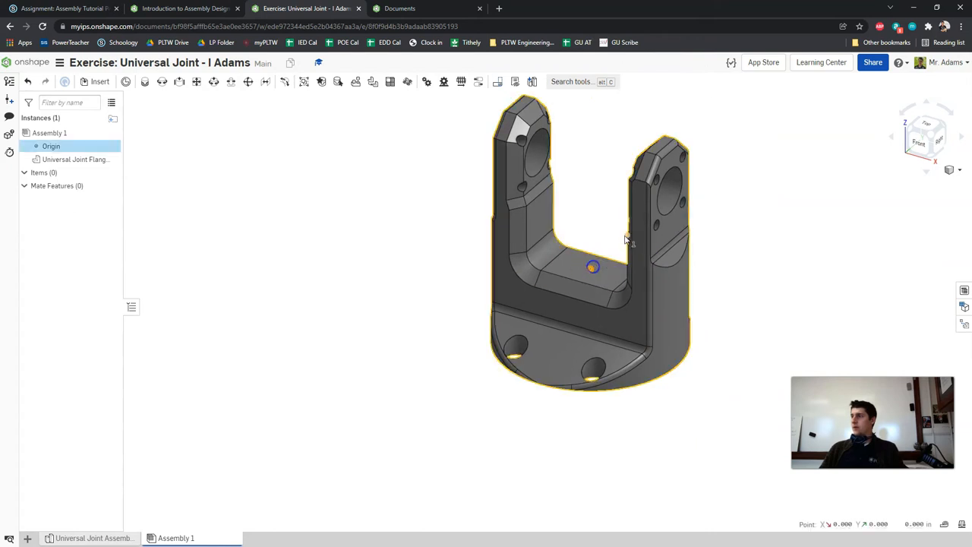
pyautogui.scroll(3, 625, 240)
pyautogui.click(585, 284)
pyautogui.click(557, 296)
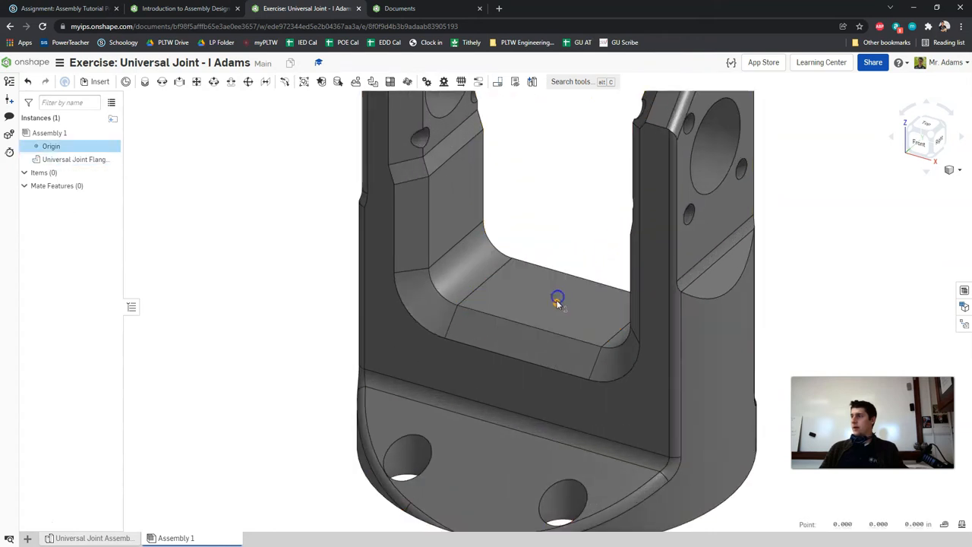
pyautogui.click(557, 301)
pyautogui.click(557, 301)
pyautogui.click(557, 301)
pyautogui.click(557, 302)
pyautogui.scroll(2, 557, 303)
pyautogui.moveTo(590, 278); pyautogui.dragTo(597, 304, button='right')
pyautogui.click(584, 306)
pyautogui.click(563, 296)
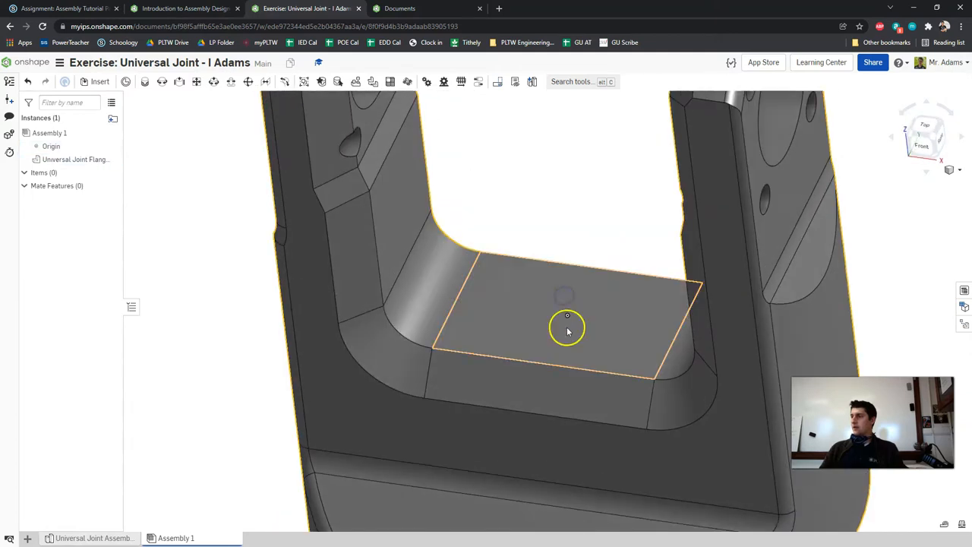
pyautogui.click(567, 316)
pyautogui.click(582, 219)
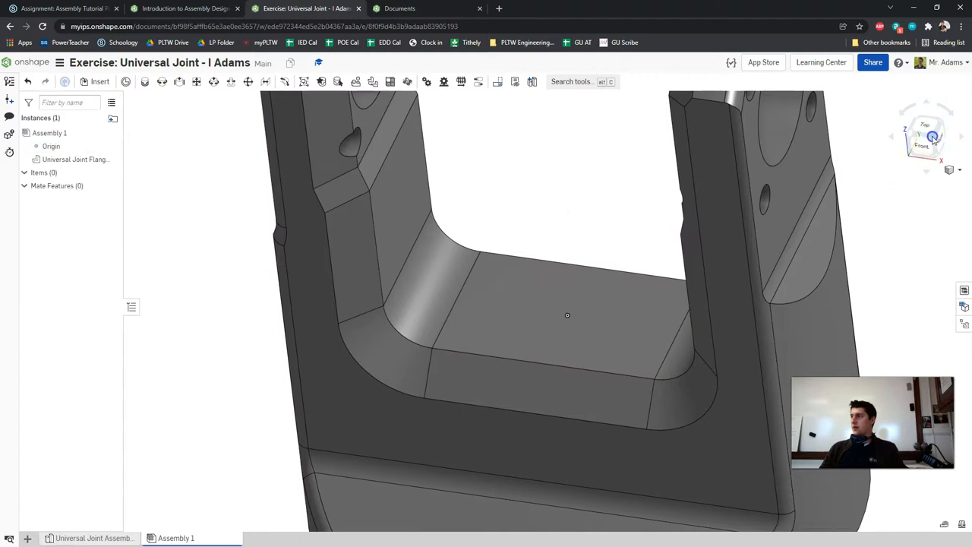
# Step: Select the flange's inner planar face together with the origin, check the triad's location, and clear the selection
pyautogui.click(932, 137)
pyautogui.scroll(5, 570, 321)
pyautogui.click(545, 376)
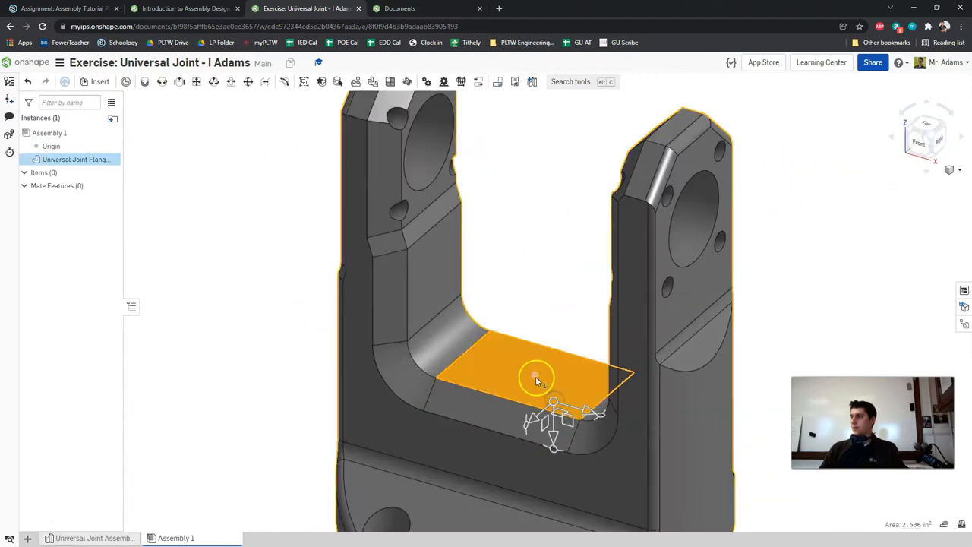
pyautogui.click(553, 402)
pyautogui.moveTo(709, 318); pyautogui.dragTo(602, 337, button='right')
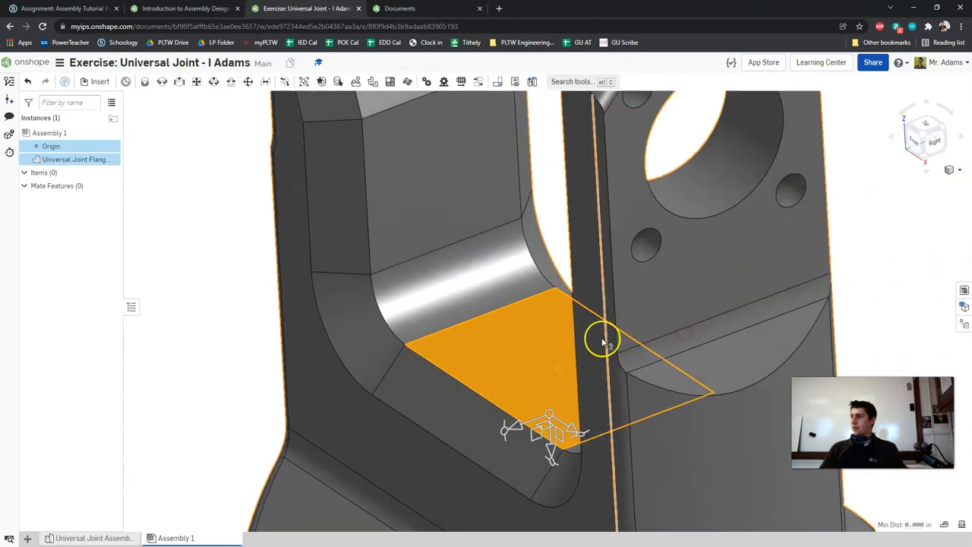
pyautogui.click(546, 361)
pyautogui.moveTo(546, 361); pyautogui.dragTo(552, 368, button='right')
pyautogui.click(553, 369)
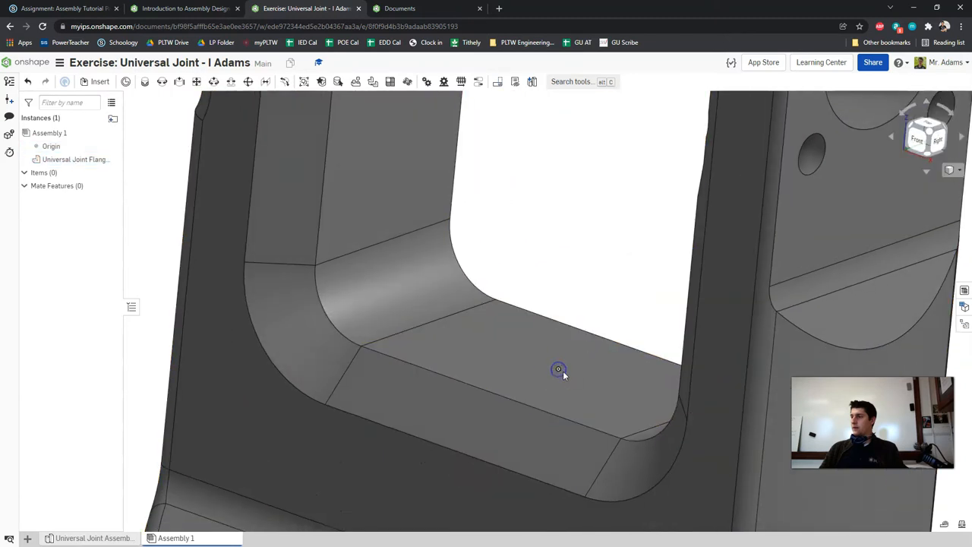
# Step: Select the origin and the flange's inner planar face to display the triad manipulator on the downward-facing part
pyautogui.moveTo(586, 321); pyautogui.dragTo(600, 278, button='right')
pyautogui.scroll(-3, 601, 278)
pyautogui.click(597, 326)
pyautogui.moveTo(597, 325); pyautogui.dragTo(690, 205, button='right')
pyautogui.click(543, 459)
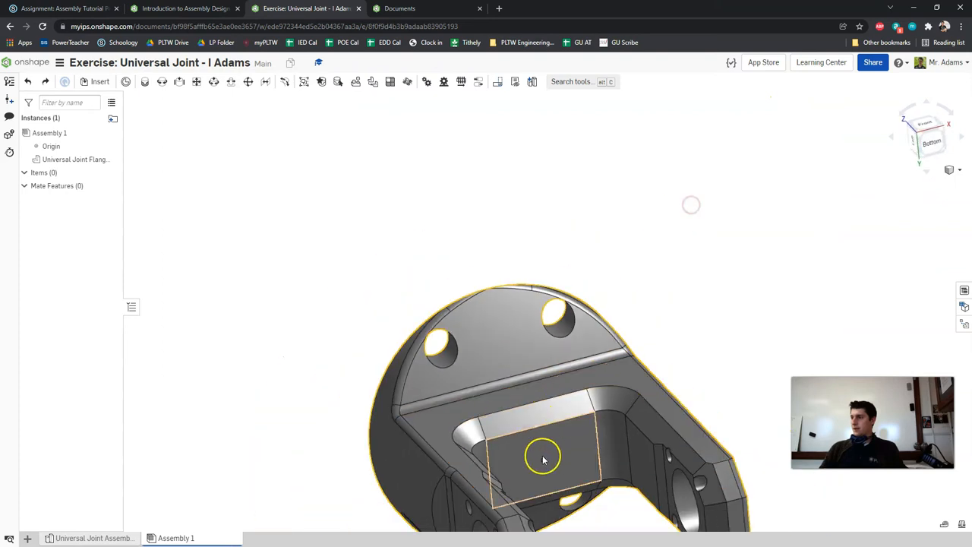
pyautogui.scroll(5, 544, 459)
pyautogui.moveTo(560, 447); pyautogui.dragTo(578, 492, button='right')
pyautogui.click(558, 440)
pyautogui.scroll(-3, 556, 448)
# Step: Align the triad arrow normal to the inner face with Z so the flange faces upwards, and check it in 3D
pyautogui.rightClick(566, 323)
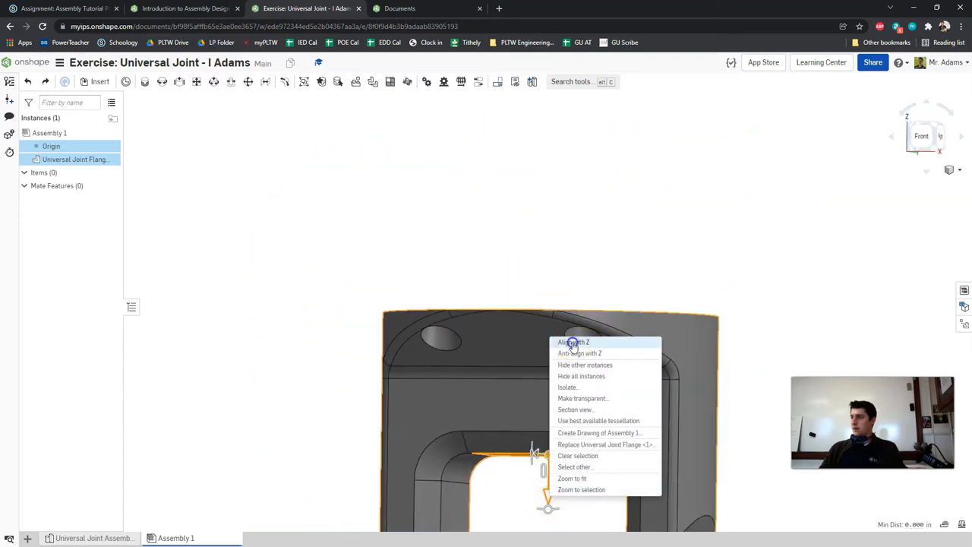
pyautogui.click(572, 342)
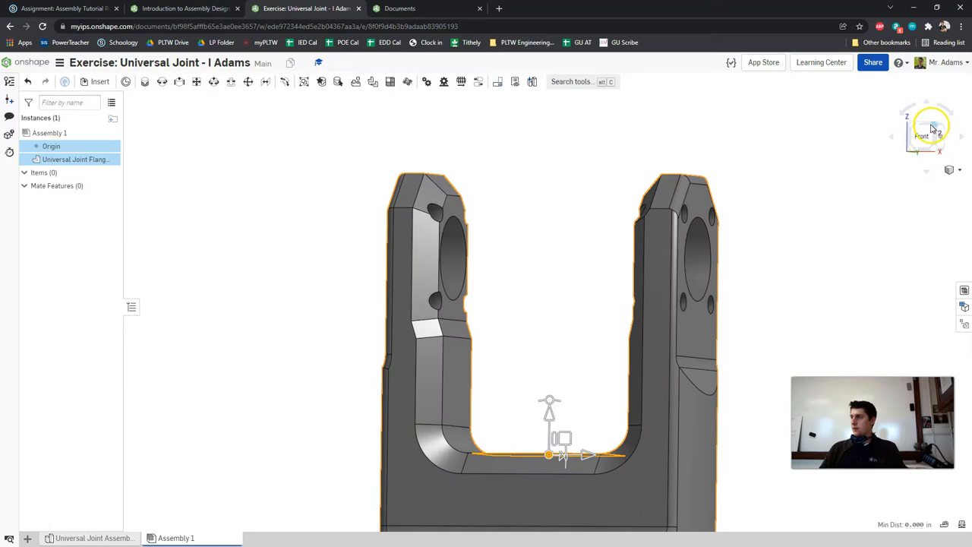
pyautogui.click(932, 129)
pyautogui.scroll(3, 568, 274)
pyautogui.moveTo(558, 244); pyautogui.dragTo(559, 183, button='right')
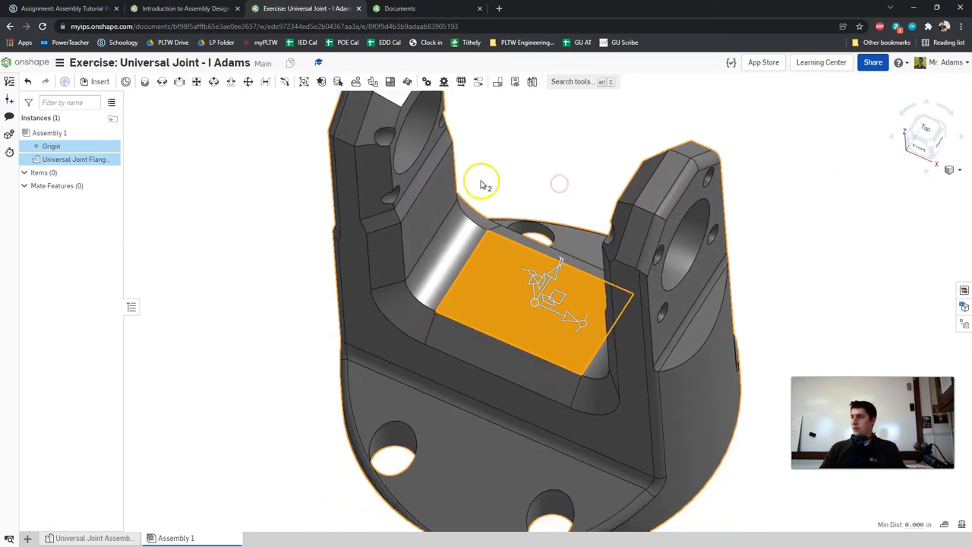
# Step: Read Step 7 of the exercise about fixing the part in space and return to the assembly
pyautogui.hotkey('ctrl', 'shift', 'Tab')
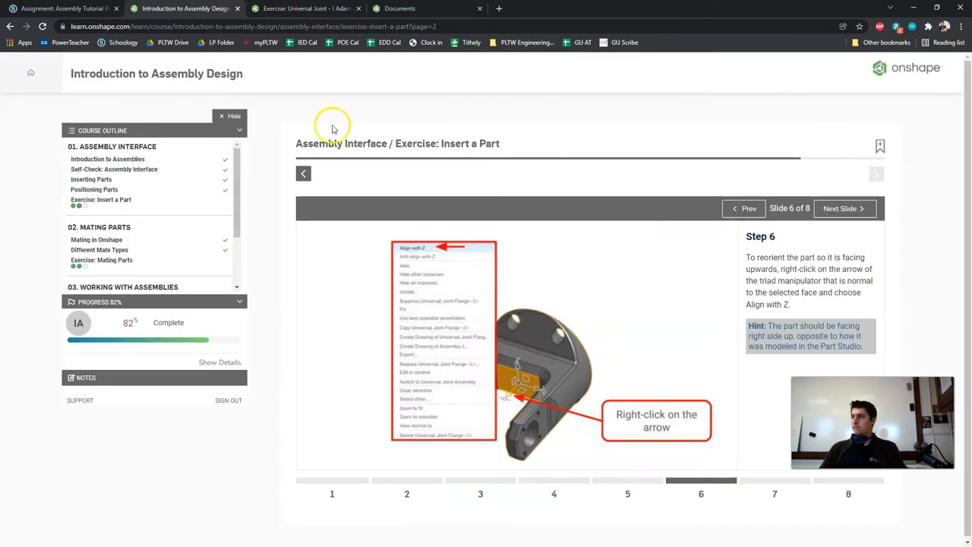
pyautogui.click(835, 208)
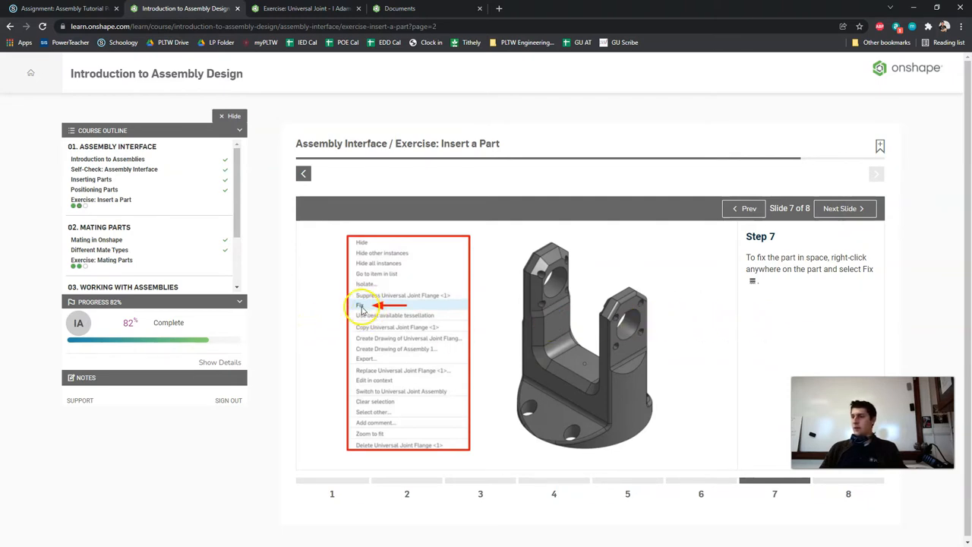
pyautogui.click(304, 8)
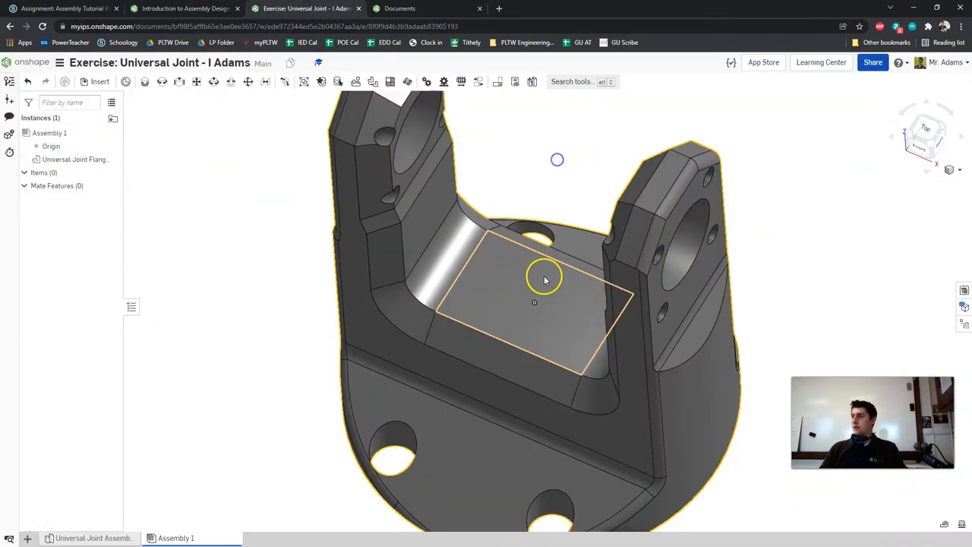
# Step: Fix the Universal Joint Flange in space, try moving it to test the constraint, and return to an isometric view
pyautogui.moveTo(567, 189); pyautogui.dragTo(473, 420, button='right')
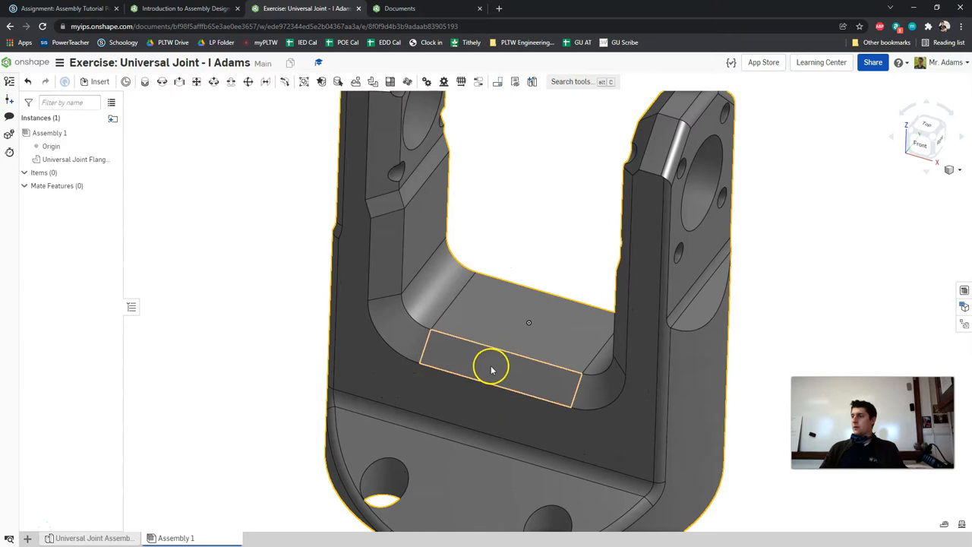
pyautogui.rightClick(509, 341)
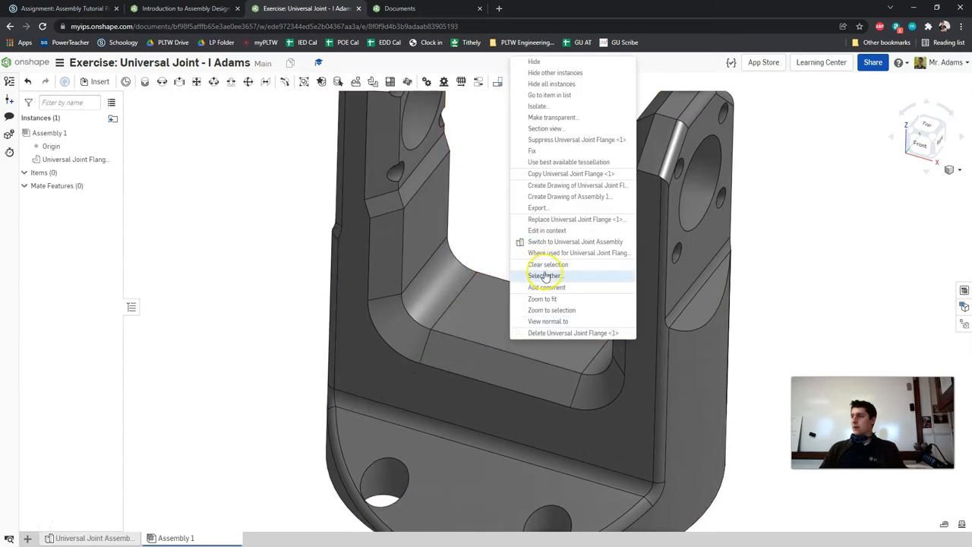
pyautogui.click(533, 151)
pyautogui.scroll(-5, 530, 229)
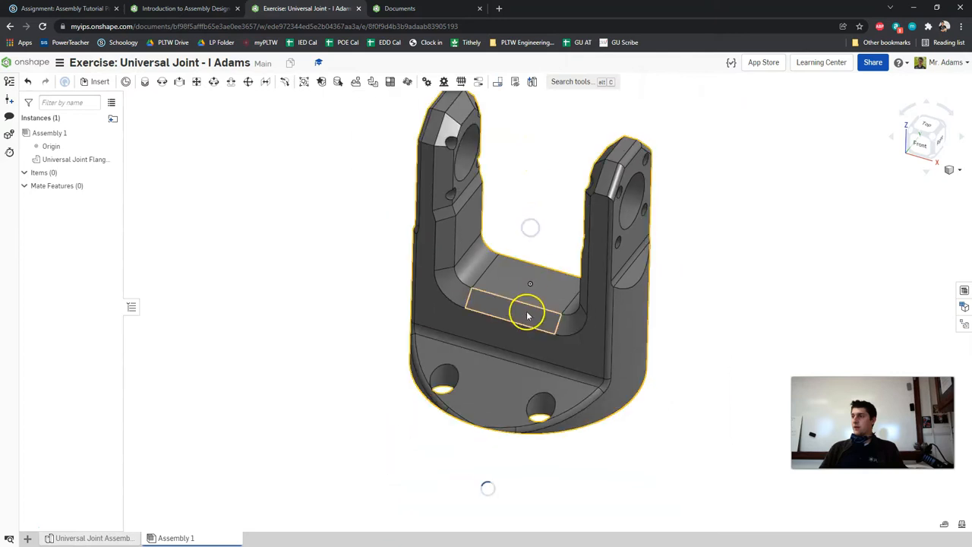
pyautogui.scroll(3, 540, 199)
pyautogui.click(530, 344)
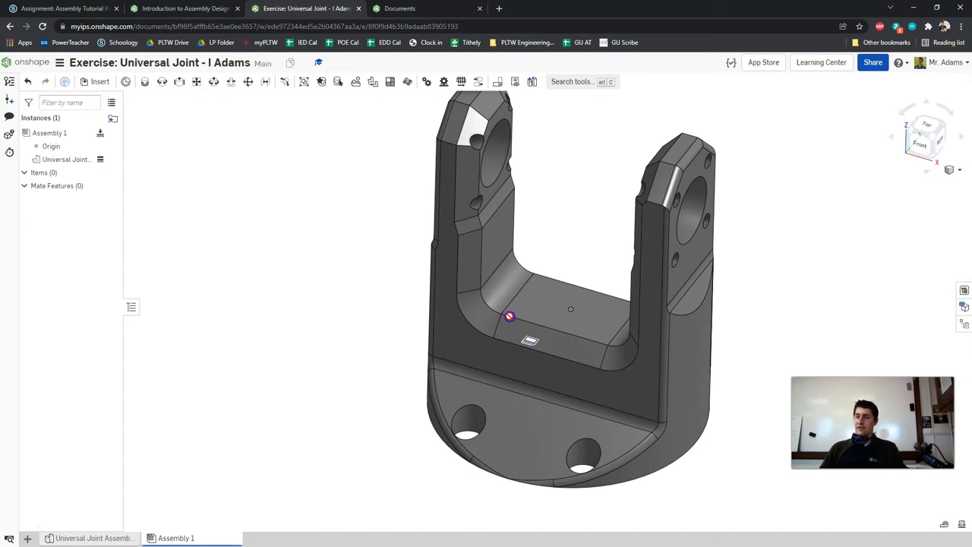
pyautogui.moveTo(547, 267); pyautogui.dragTo(592, 238, button='right')
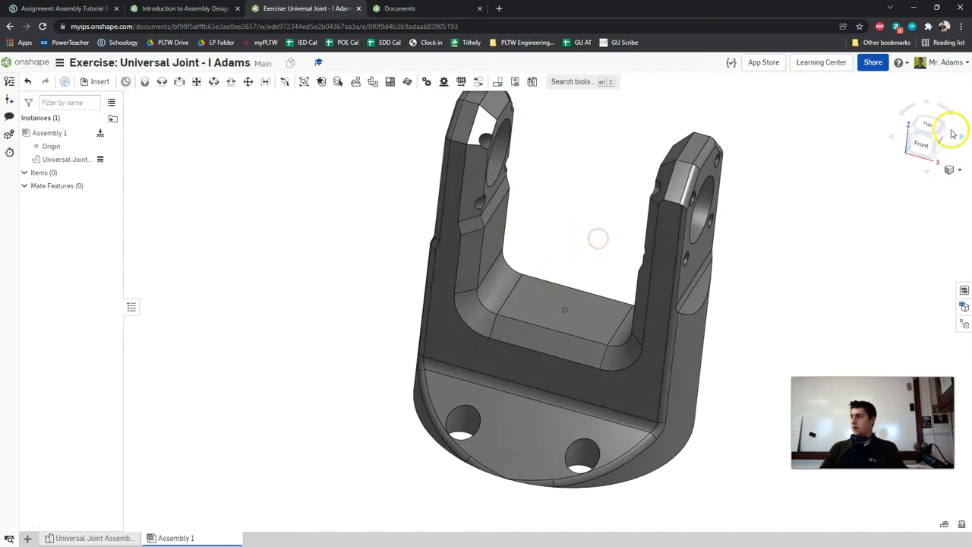
pyautogui.click(936, 136)
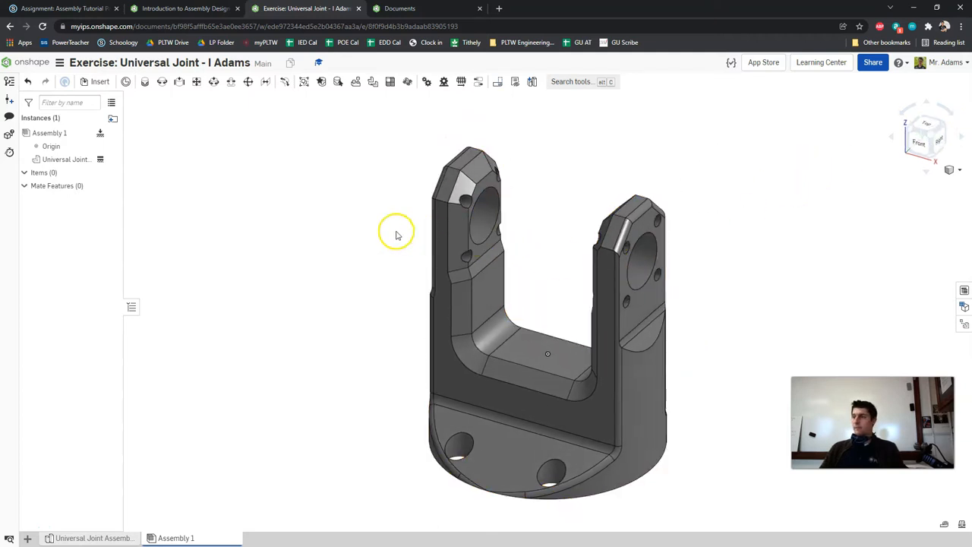
# Step: Open the public Exercise: Clamp document from Step 1 of the course's Mating Parts exercise, and close the Universal Joint and Documents tabs
pyautogui.hotkey('ctrl', 'shift', 'Tab')
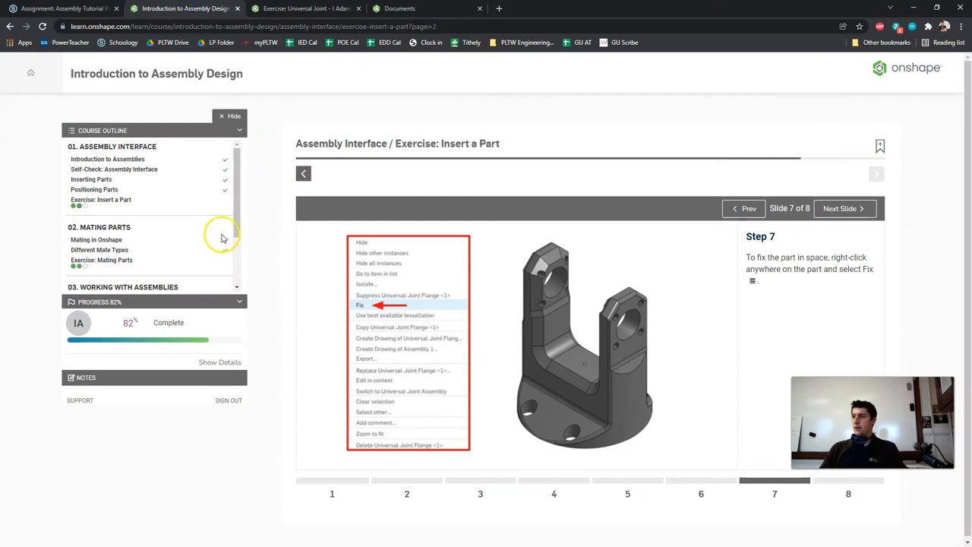
pyautogui.click(106, 202)
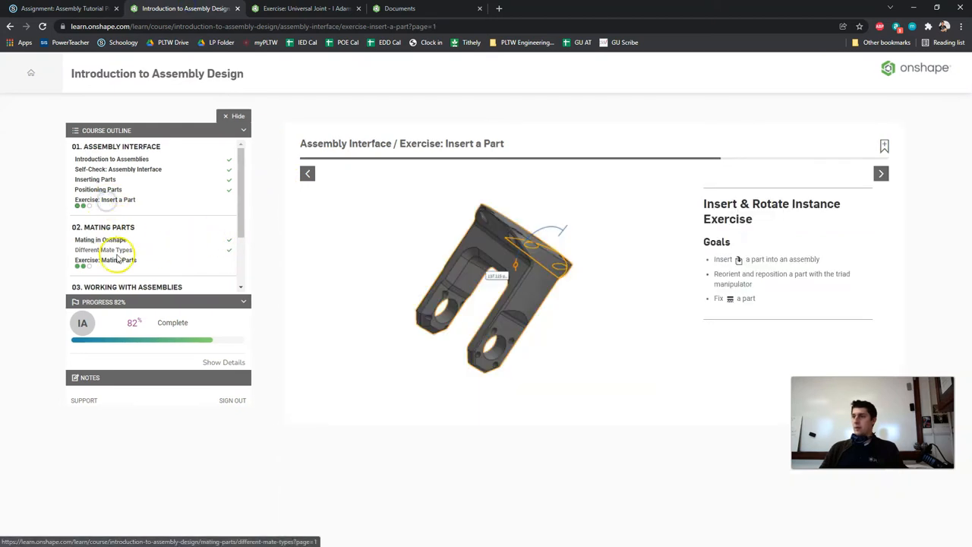
pyautogui.click(94, 262)
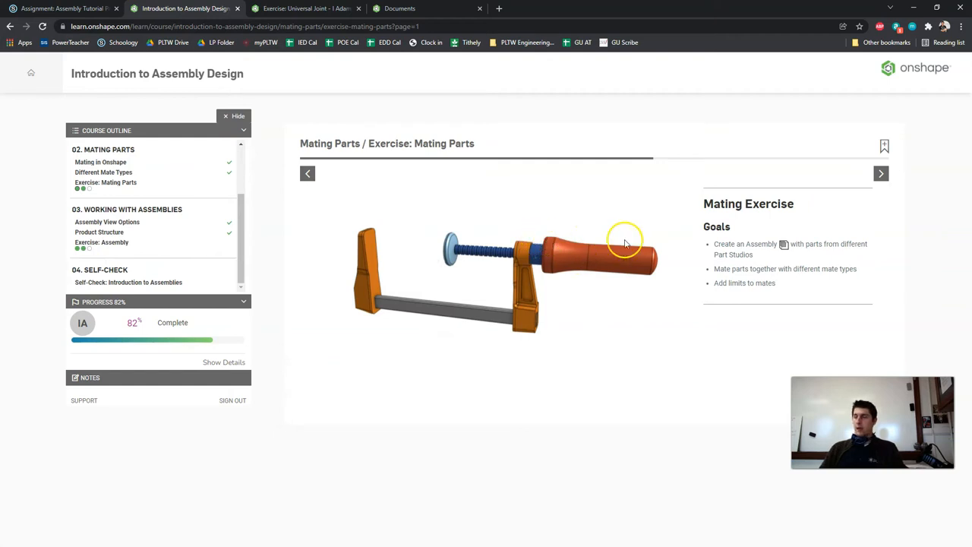
pyautogui.click(880, 173)
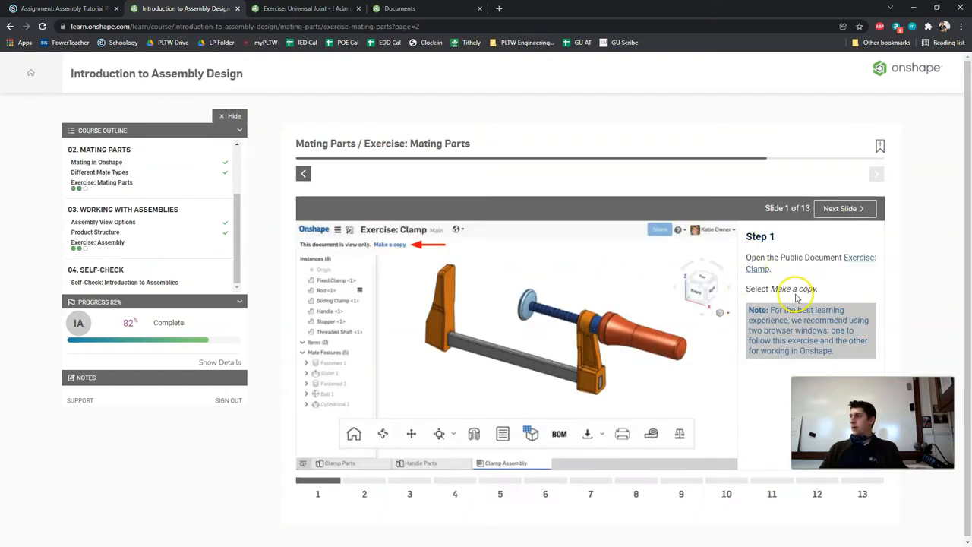
pyautogui.click(858, 260)
pyautogui.click(480, 10)
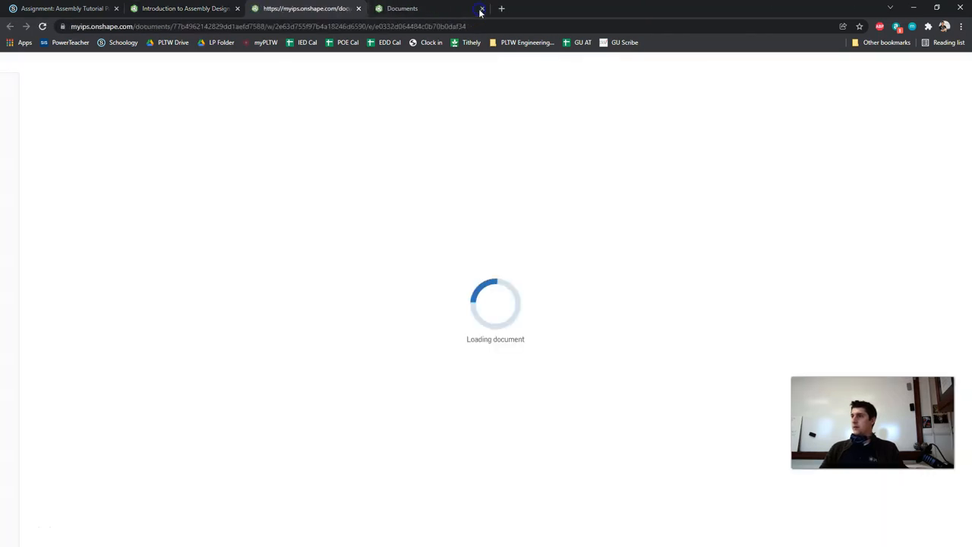
pyautogui.click(479, 9)
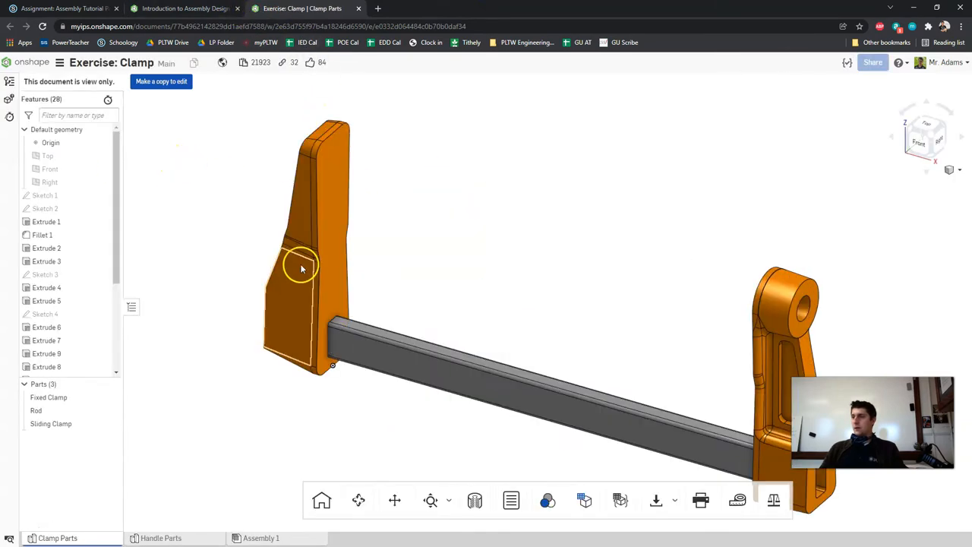
# Step: Make an editable copy of the document, replacing "Copy" in the name Exercise: Clamp - Copy with the owner's name
pyautogui.moveTo(499, 157); pyautogui.dragTo(375, 145, button='right')
pyautogui.click(182, 86)
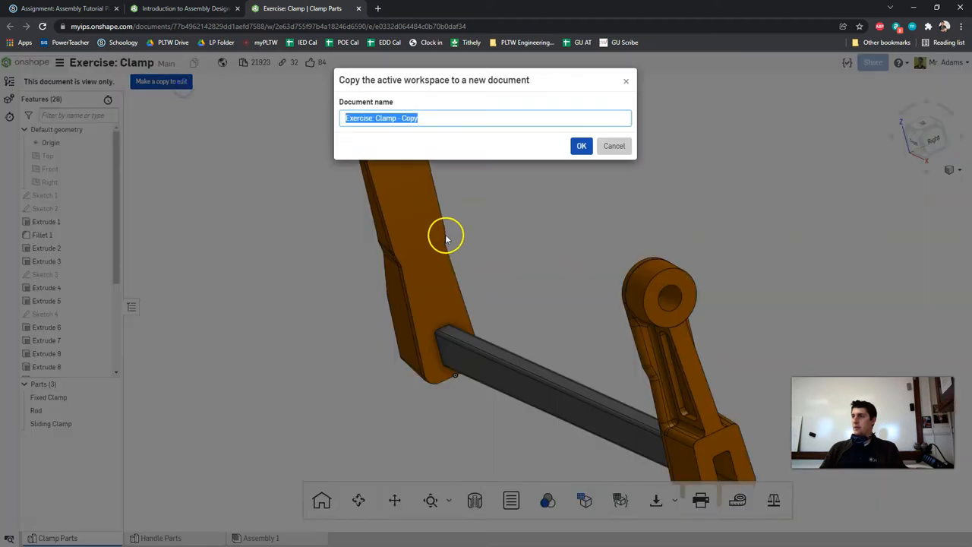
pyautogui.moveTo(424, 117); pyautogui.dragTo(407, 117)
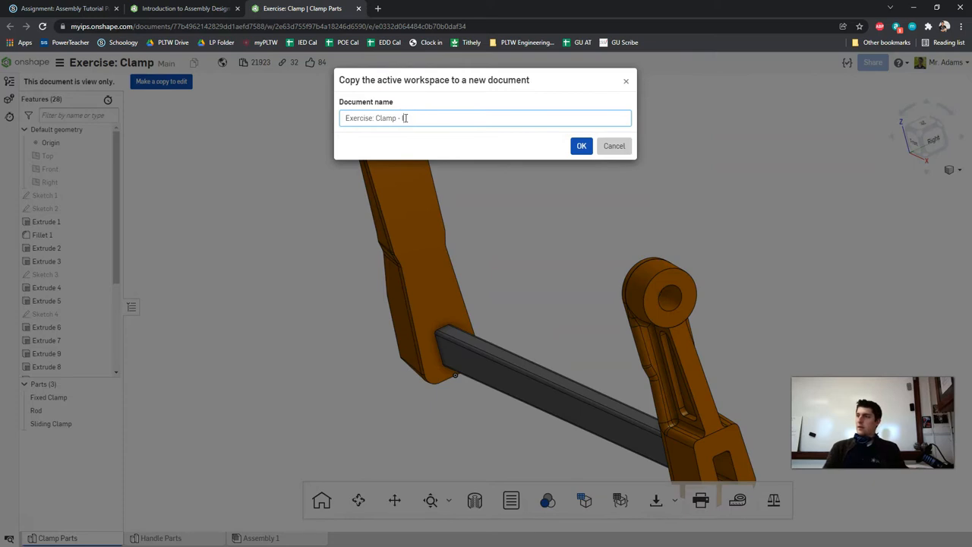
pyautogui.press('Return')
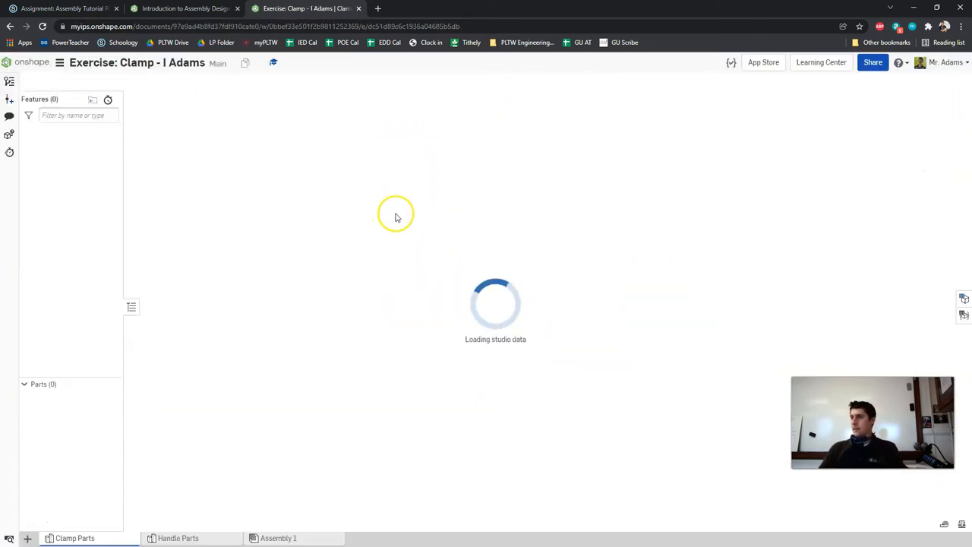
# Step: Examine the models in the Clamp Parts and Handle Parts studios, and open Assembly 1
pyautogui.moveTo(353, 274); pyautogui.dragTo(445, 265, button='right')
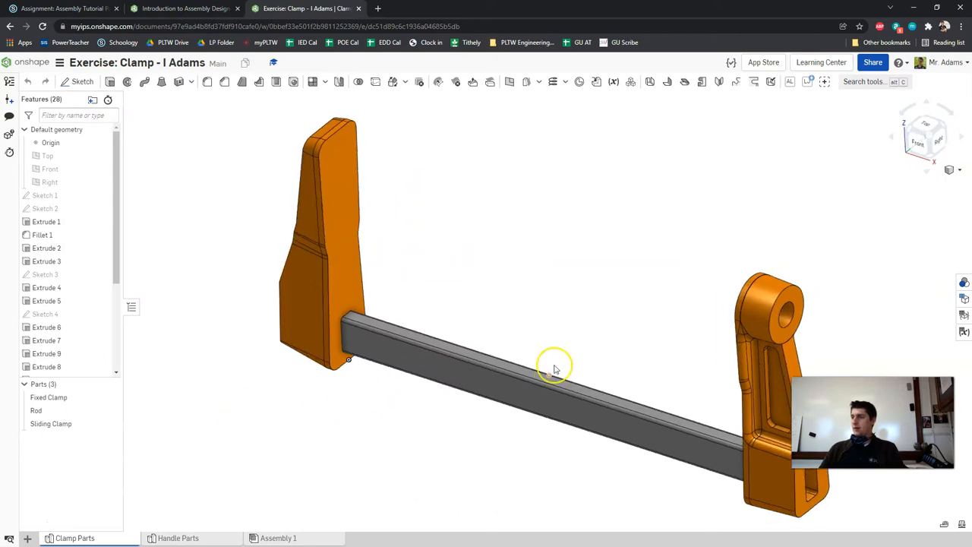
pyautogui.moveTo(574, 339); pyautogui.dragTo(616, 334, button='right')
pyautogui.click(171, 535)
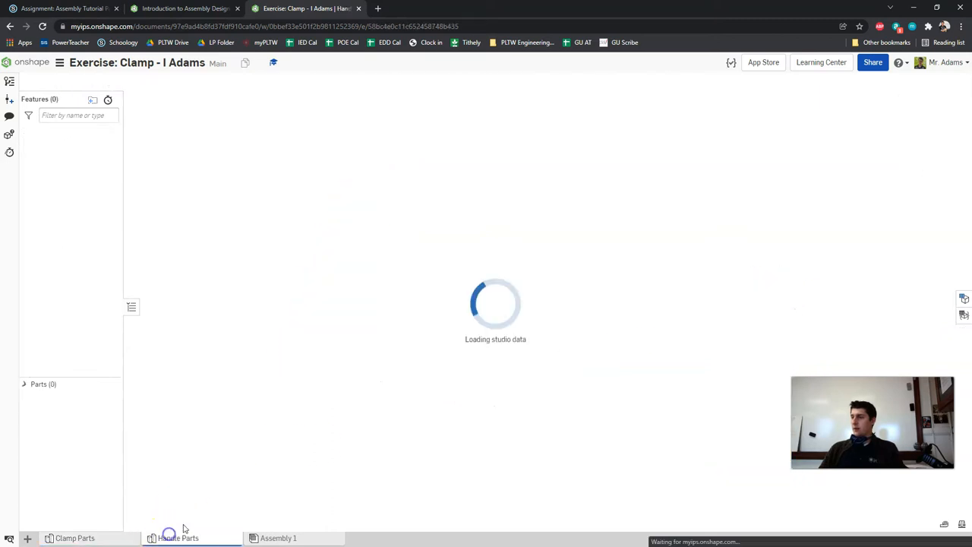
pyautogui.moveTo(288, 403); pyautogui.dragTo(380, 321, button='right')
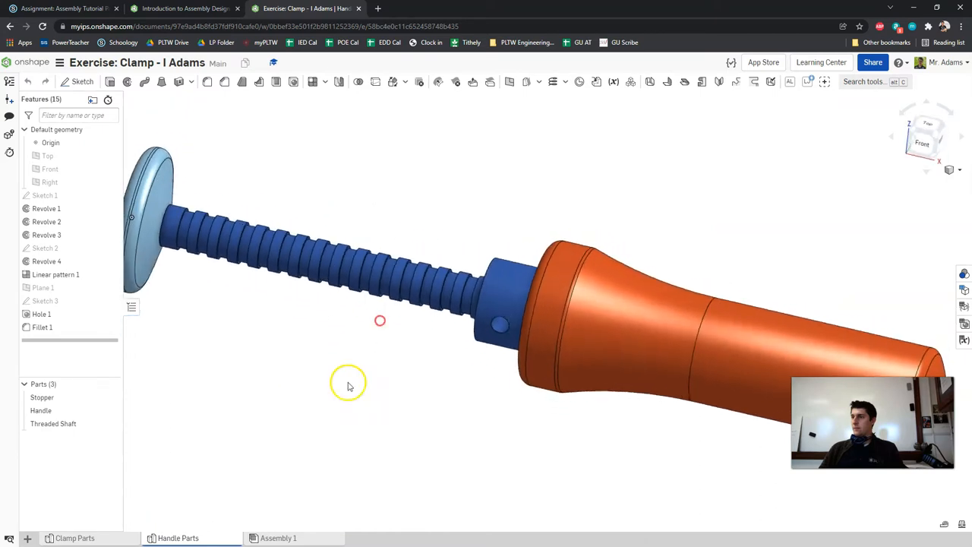
pyautogui.click(292, 536)
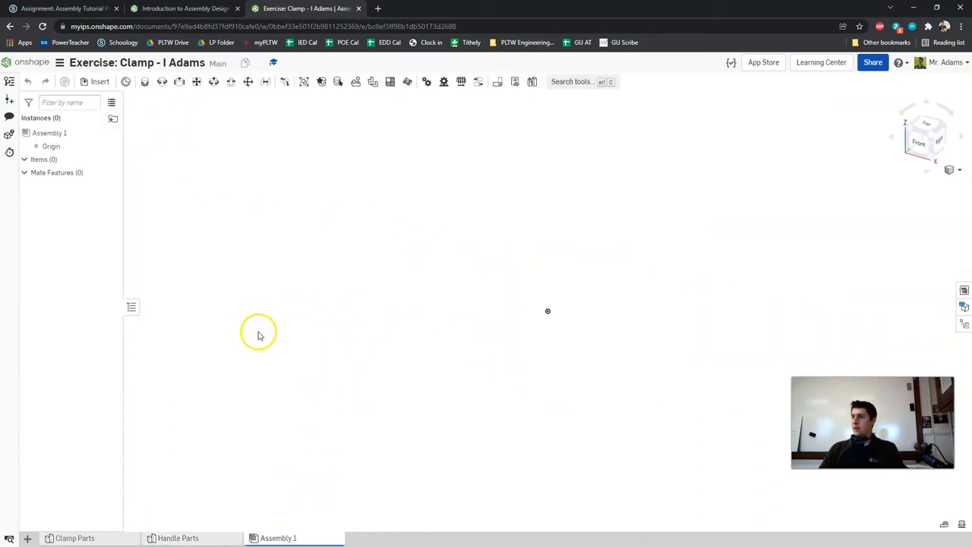
# Step: Read Step 2 of the Mating Parts exercise and rename Assembly 1 as Clamp Assembly
pyautogui.click(182, 9)
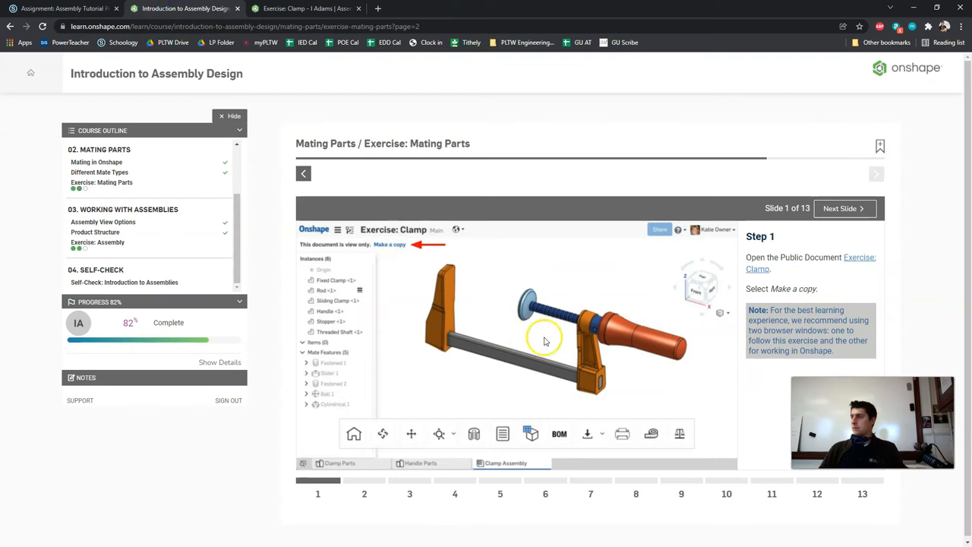
pyautogui.click(839, 211)
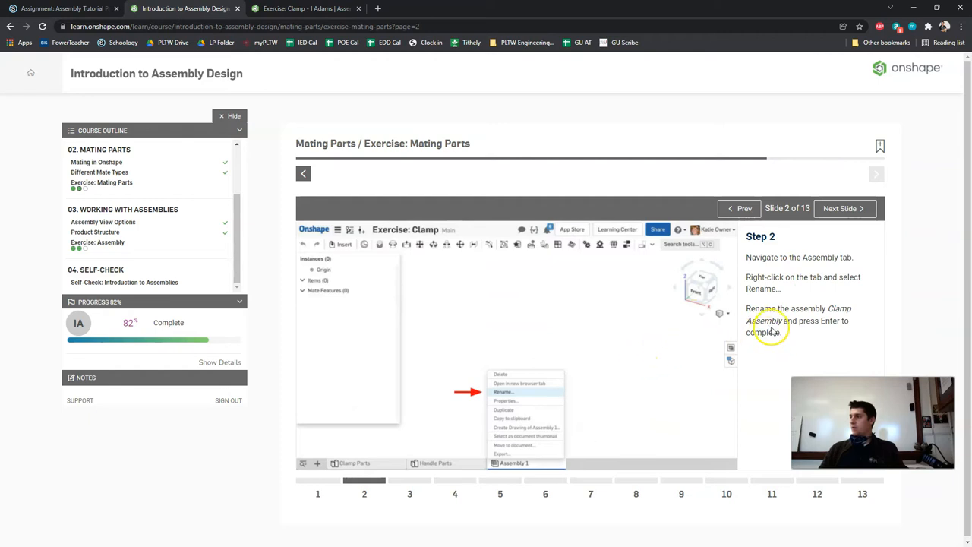
pyautogui.click(290, 9)
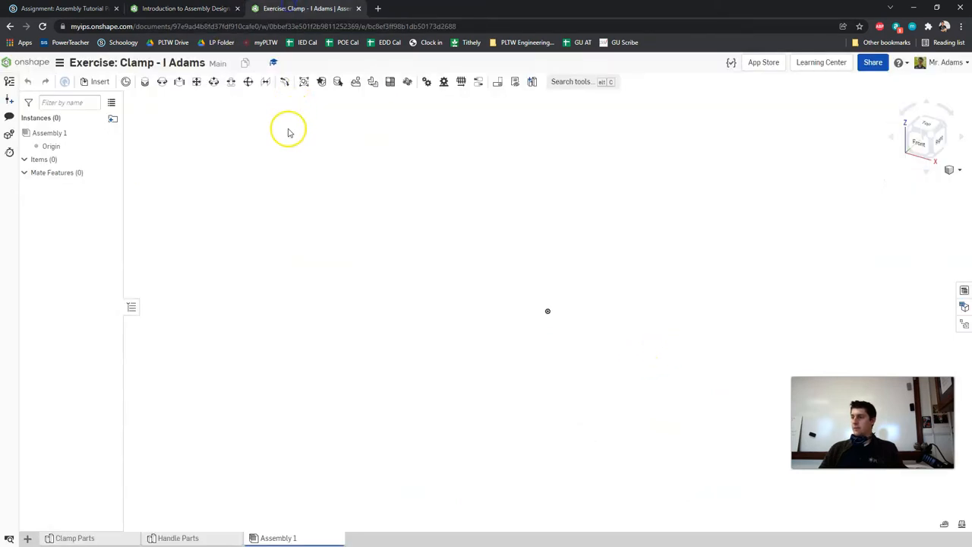
pyautogui.rightClick(277, 537)
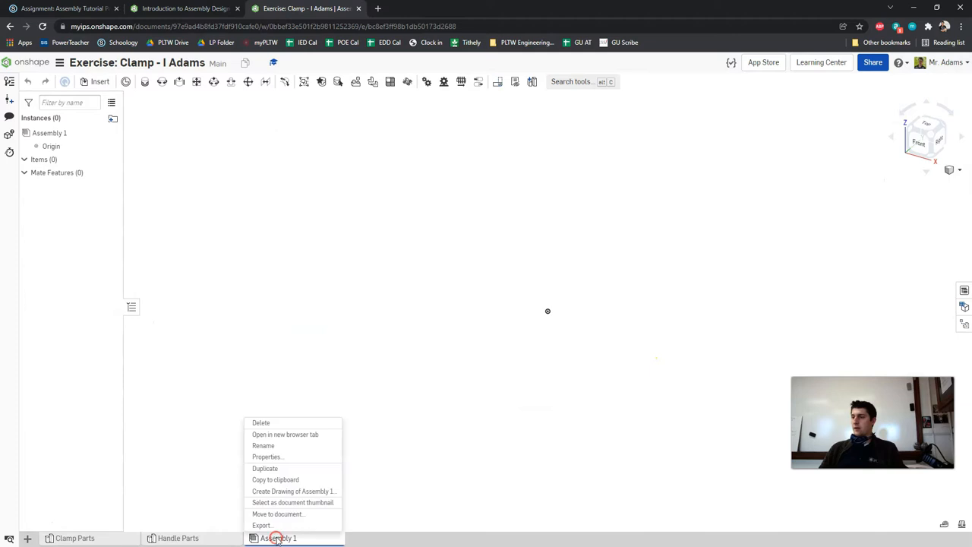
pyautogui.click(265, 445)
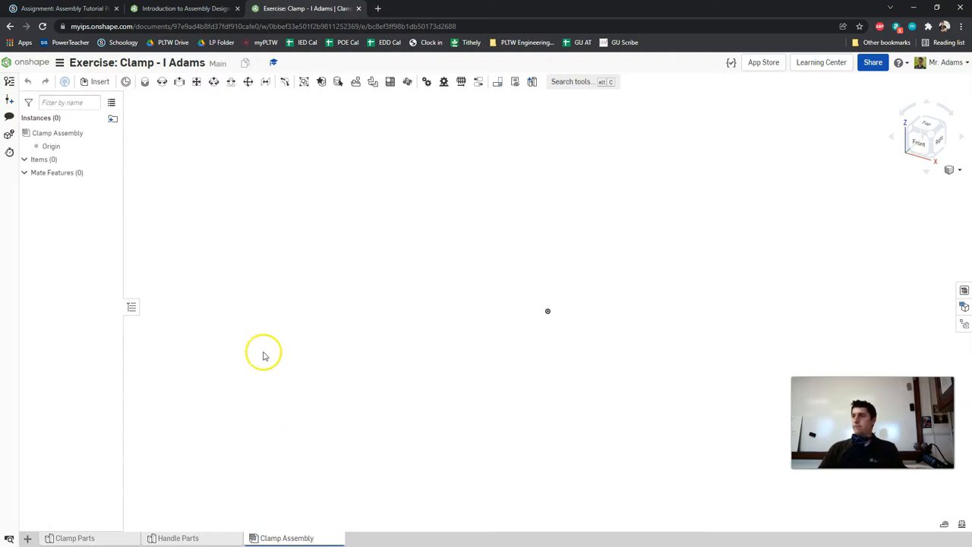
# Step: Read Step 3 of the exercise and insert all the parts of the Clamp Parts studio into Clamp Assembly
pyautogui.click(204, 9)
pyautogui.click(869, 209)
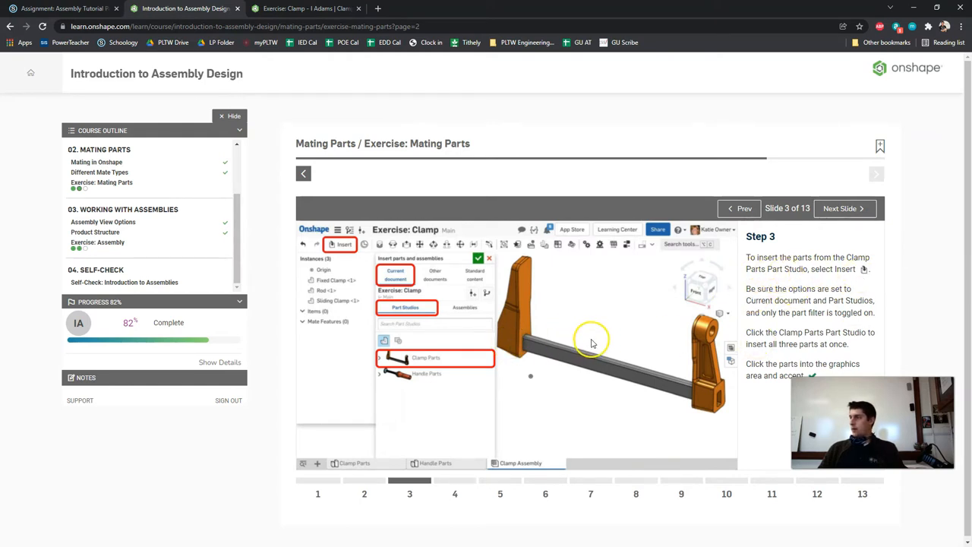
pyautogui.click(296, 8)
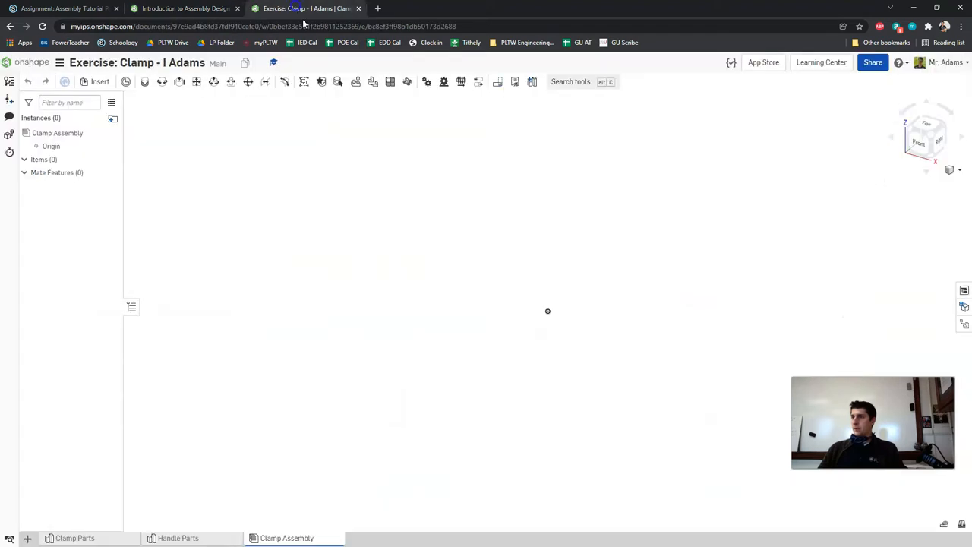
pyautogui.click(96, 82)
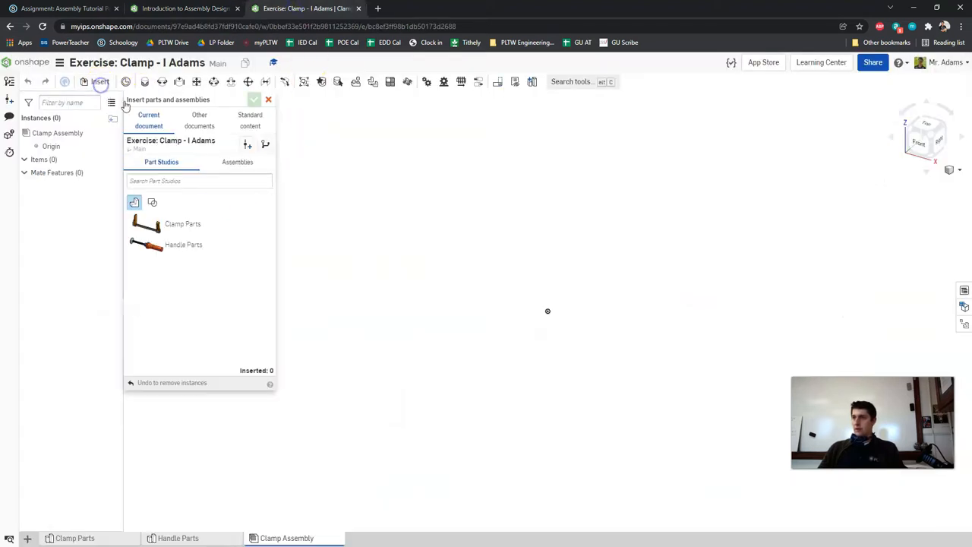
pyautogui.click(169, 224)
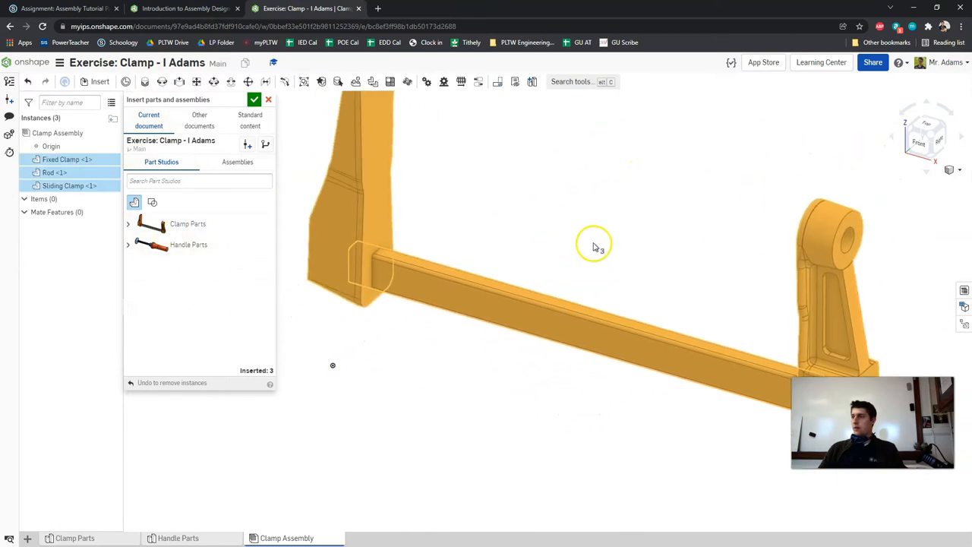
pyautogui.click(630, 243)
# Step: Insert all the Handle Parts below the clamp and accept the insertion
pyautogui.click(195, 246)
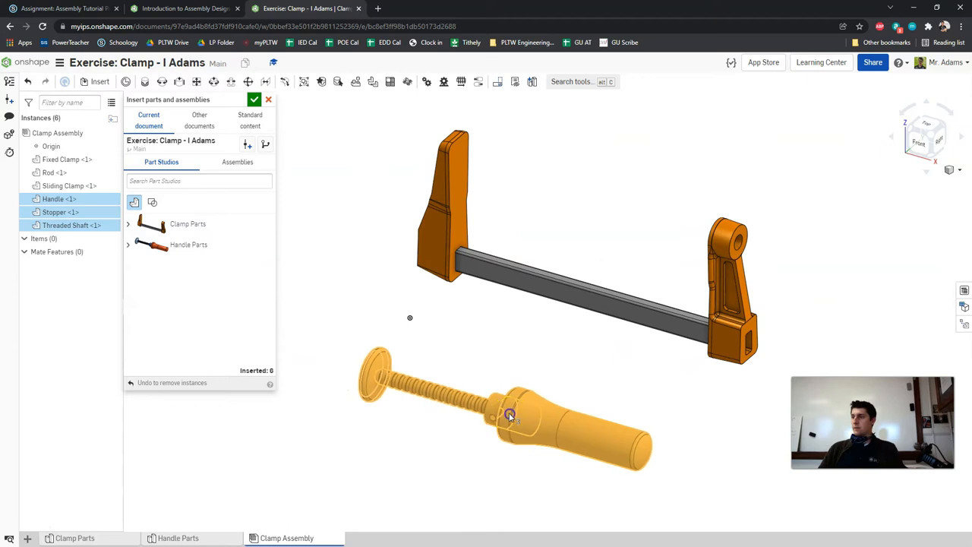
pyautogui.click(516, 432)
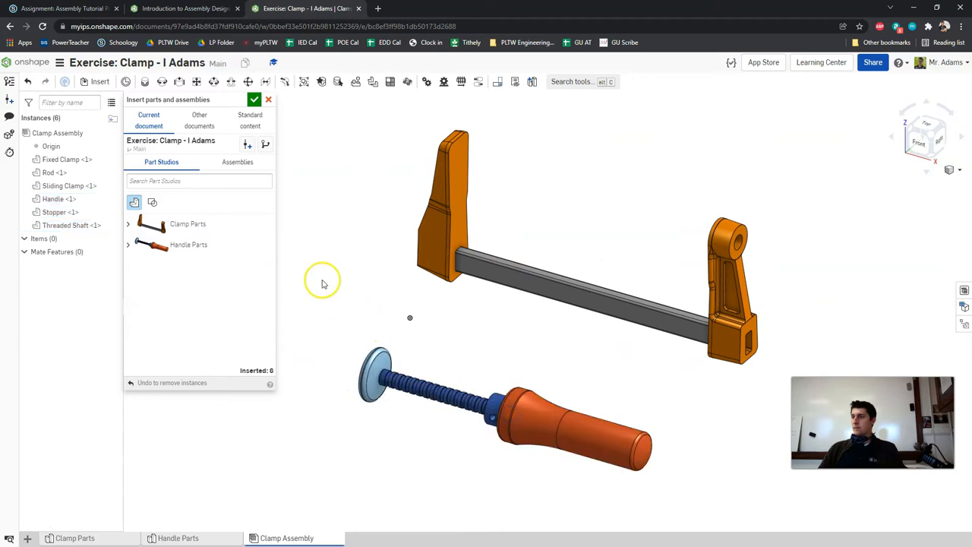
pyautogui.click(255, 102)
# Step: Pull the stopper, threaded shaft, fixed clamp and sliding clamp away from their neighbours so all six parts stand apart
pyautogui.moveTo(358, 373)
pyautogui.mouseDown()
pyautogui.moveTo(319, 362)
pyautogui.moveTo(341, 380)
pyautogui.mouseUp()
pyautogui.moveTo(341, 380); pyautogui.dragTo(412, 360, button='right')
pyautogui.moveTo(478, 397); pyautogui.dragTo(490, 357)
pyautogui.moveTo(422, 243); pyautogui.dragTo(348, 237)
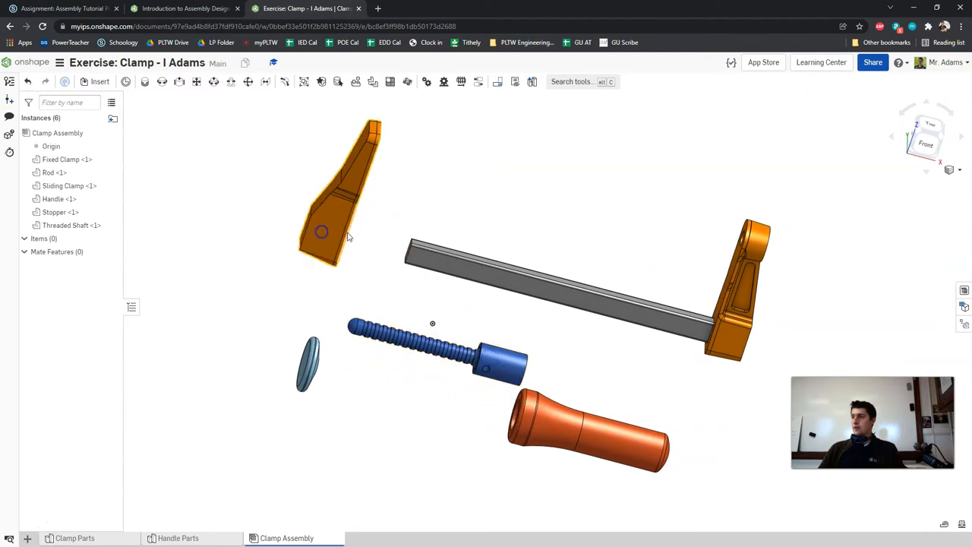
pyautogui.moveTo(617, 234); pyautogui.dragTo(623, 232, button='right')
pyautogui.moveTo(730, 290); pyautogui.dragTo(813, 287)
pyautogui.moveTo(607, 252); pyautogui.dragTo(551, 239, button='right')
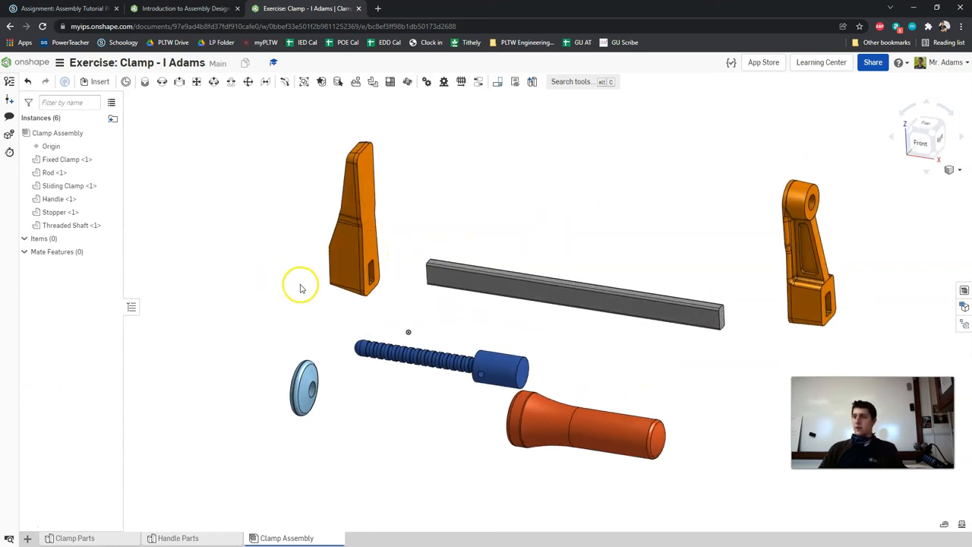
# Step: Look ahead at Step 5 of the Mating Parts exercise and go back to read Step 4 about positioning and fixing the Rod
pyautogui.click(177, 8)
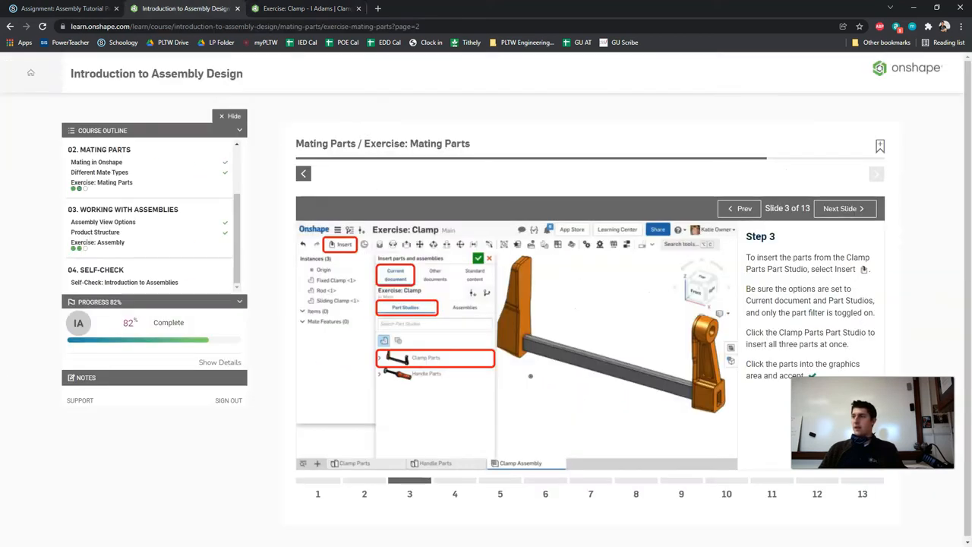
pyautogui.click(843, 208)
pyautogui.click(843, 208)
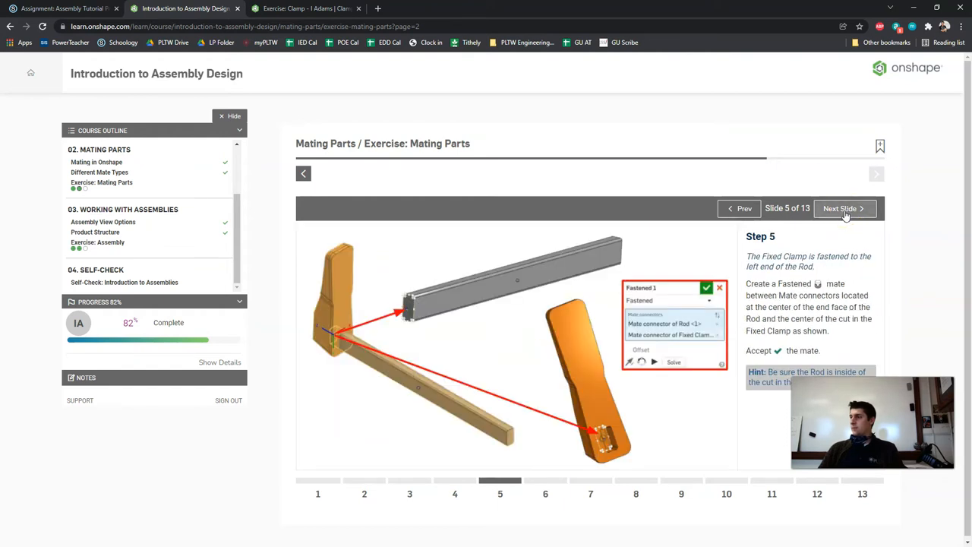
pyautogui.click(740, 208)
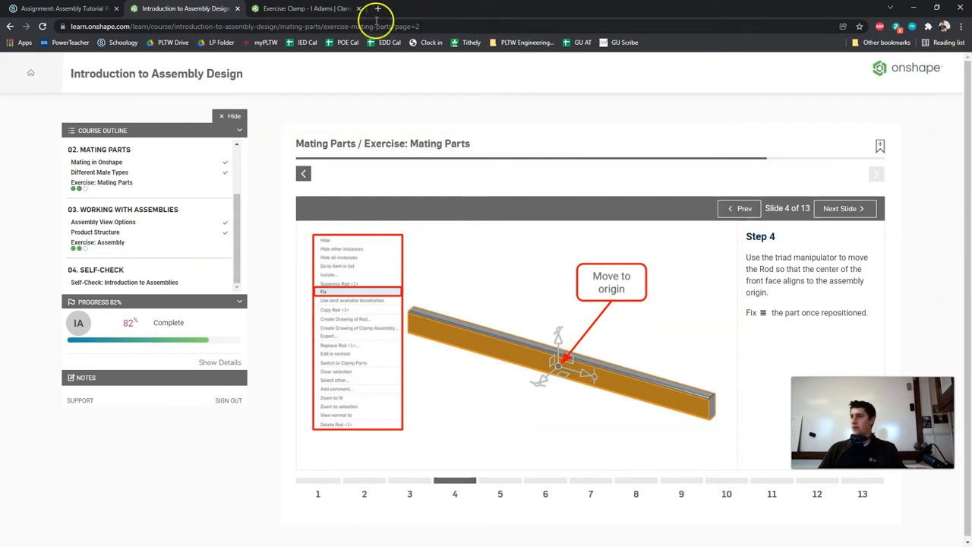
# Step: Return to the clamp assembly and move the Rod to the assembly origin by the center of its front face
pyautogui.click(328, 9)
pyautogui.scroll(5, 587, 276)
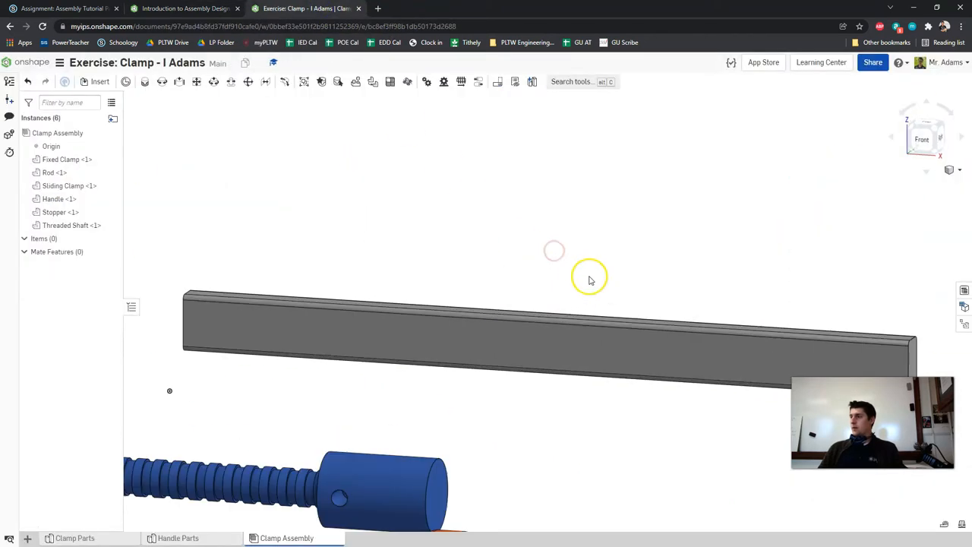
pyautogui.scroll(-3, 557, 293)
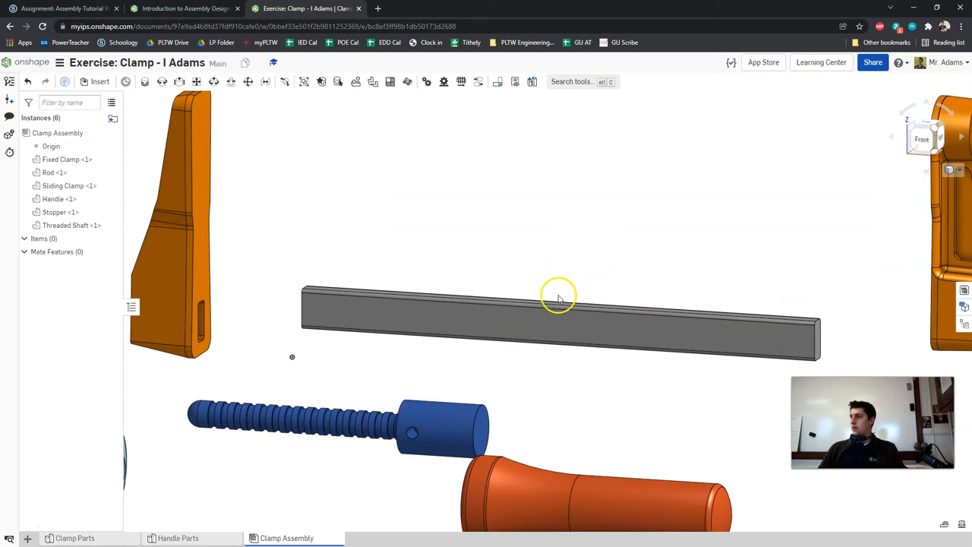
pyautogui.click(670, 335)
pyautogui.moveTo(669, 334); pyautogui.dragTo(488, 325)
pyautogui.moveTo(665, 260); pyautogui.dragTo(650, 273, button='right')
pyautogui.rightClick(568, 321)
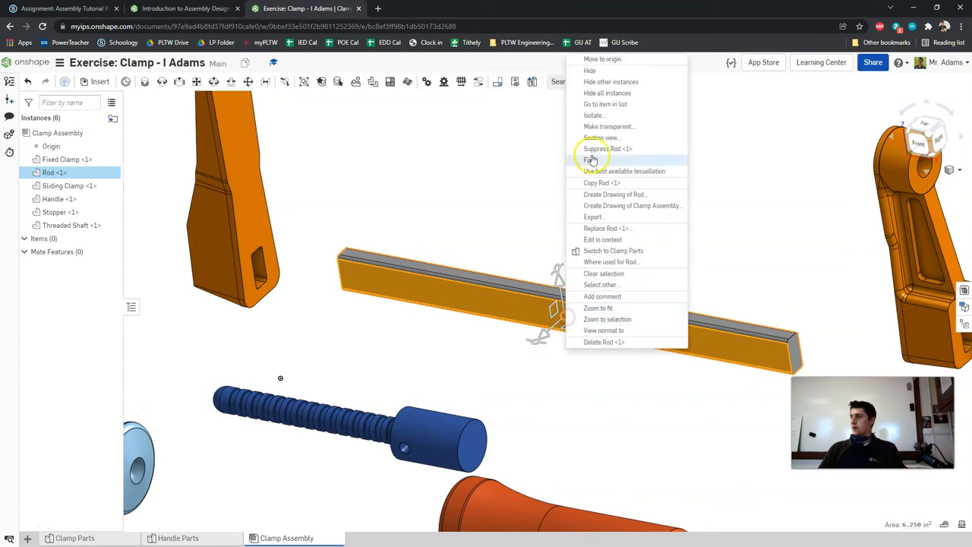
pyautogui.click(606, 61)
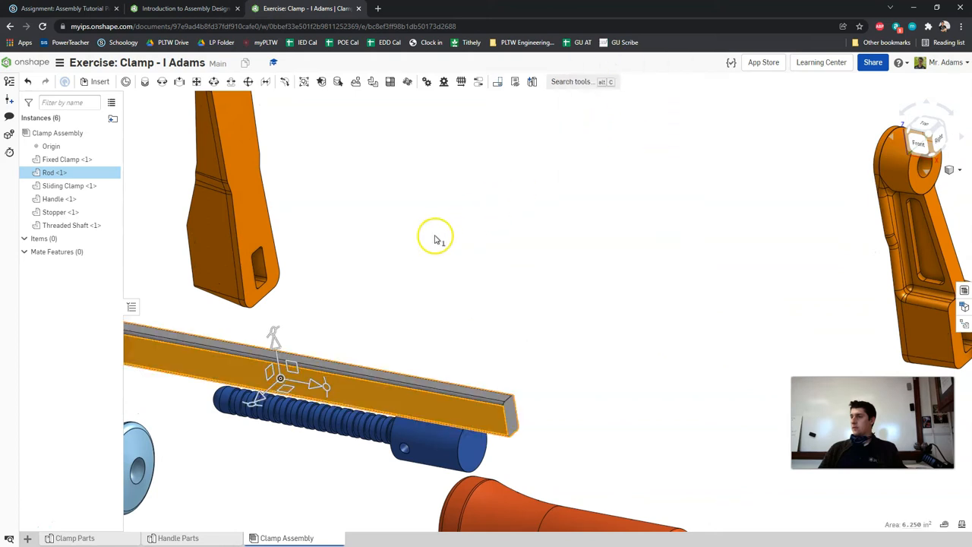
# Step: Clear the selection, recheck Step 4 of the exercise and fix the Rod in place
pyautogui.moveTo(436, 234); pyautogui.dragTo(451, 233, button='right')
pyautogui.click(939, 152)
pyautogui.moveTo(786, 159); pyautogui.dragTo(773, 164, button='right')
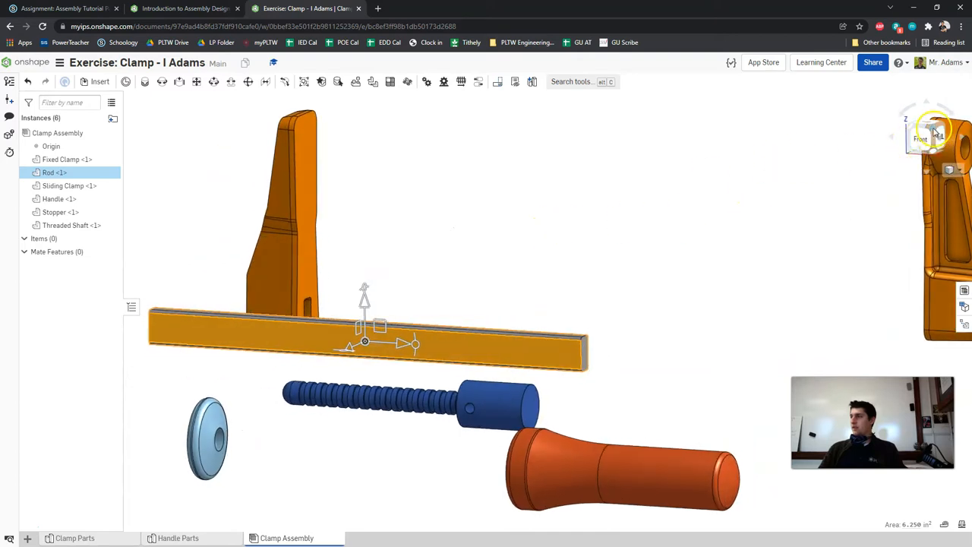
pyautogui.click(937, 134)
pyautogui.moveTo(569, 207)
pyautogui.mouseDown(button='right')
pyautogui.moveTo(529, 213)
pyautogui.moveTo(564, 206)
pyautogui.moveTo(559, 215)
pyautogui.mouseUp(button='right')
pyautogui.click(924, 140)
pyautogui.click(532, 204)
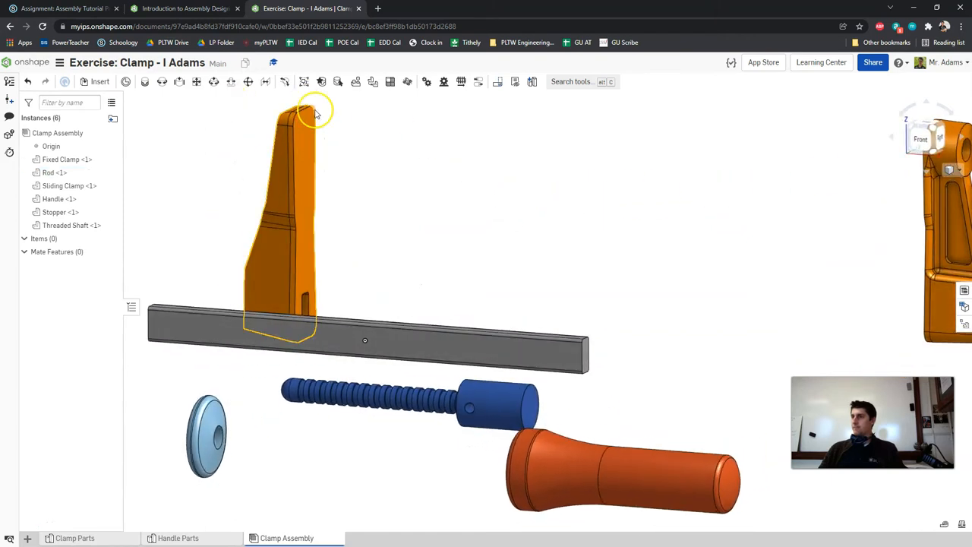
pyautogui.click(190, 9)
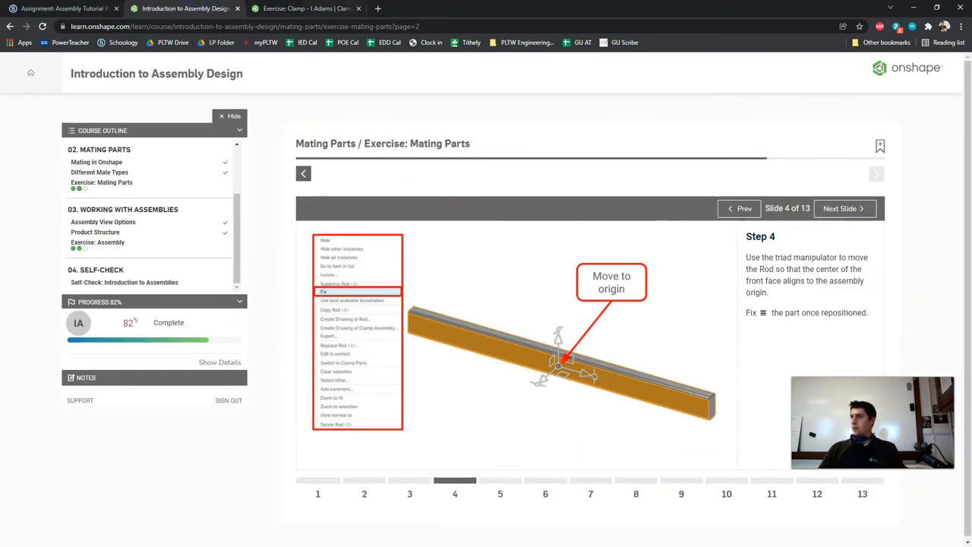
pyautogui.click(304, 8)
pyautogui.rightClick(401, 346)
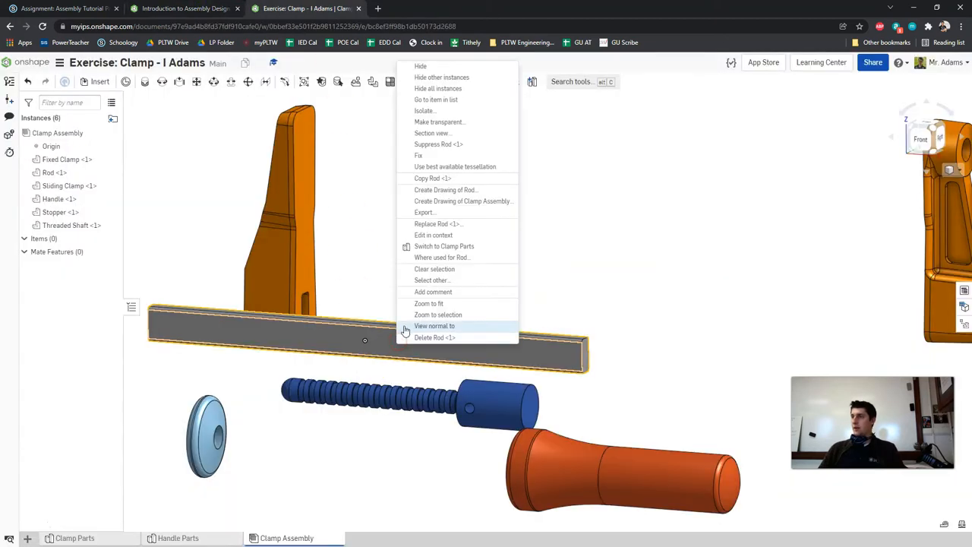
pyautogui.click(421, 155)
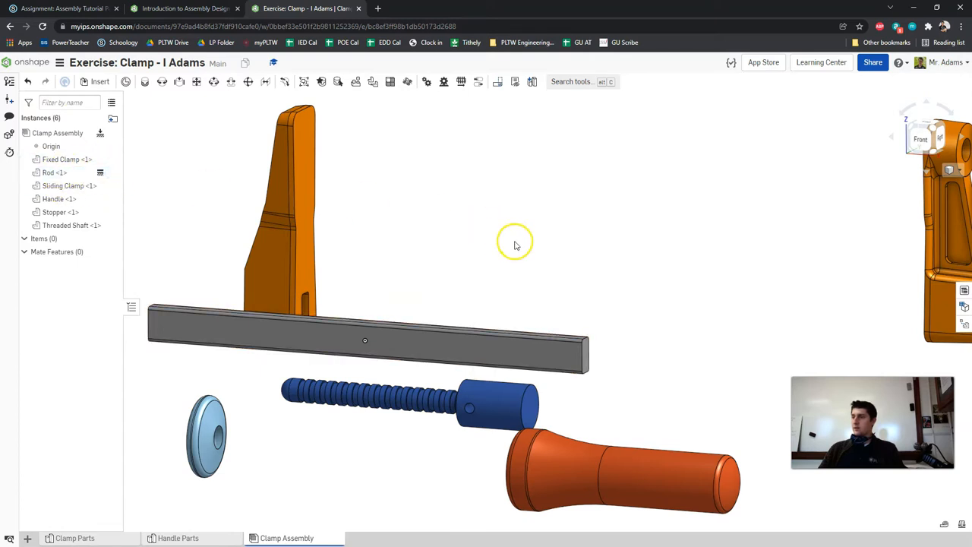
# Step: Advance the exercise to Step 5 and read how to fasten the Fixed Clamp to the Rod, returning to the assembly
pyautogui.click(186, 8)
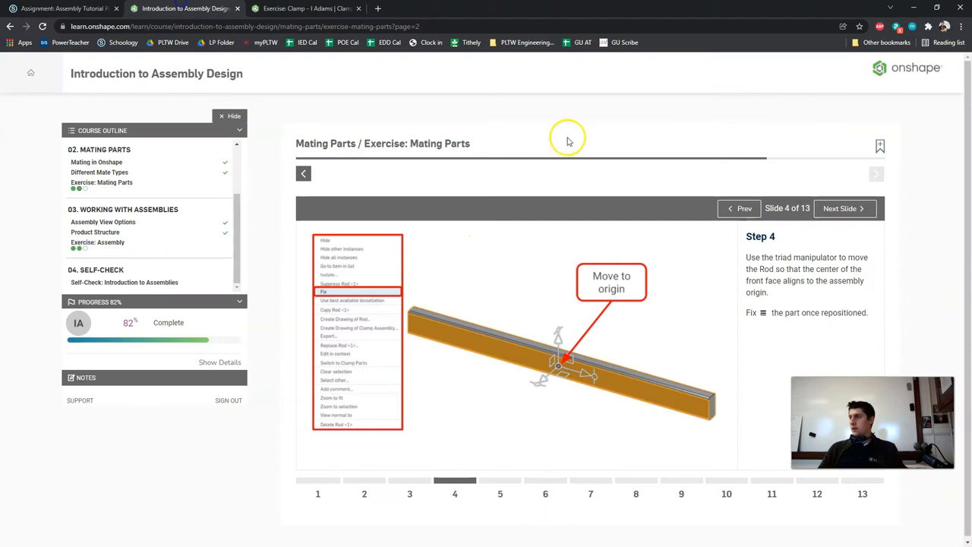
pyautogui.click(841, 208)
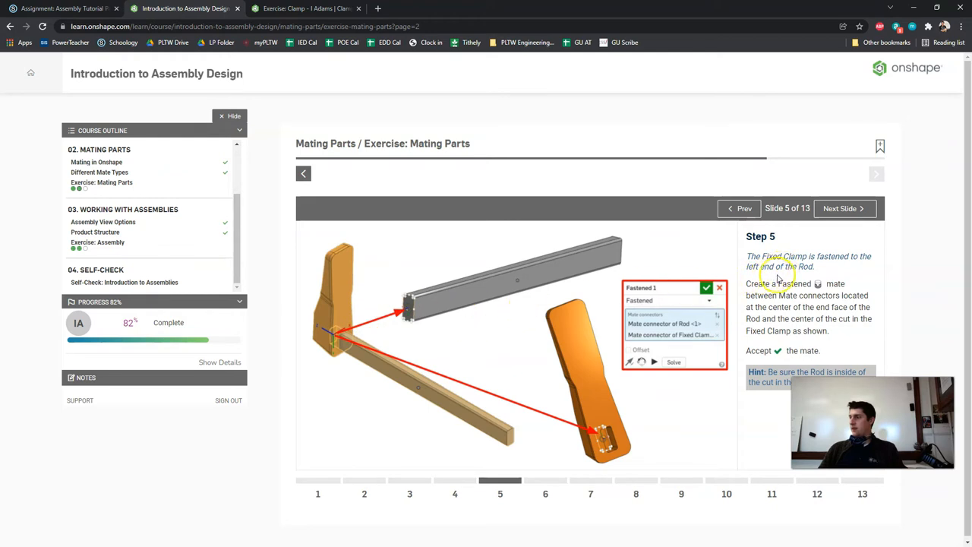
pyautogui.click(268, 7)
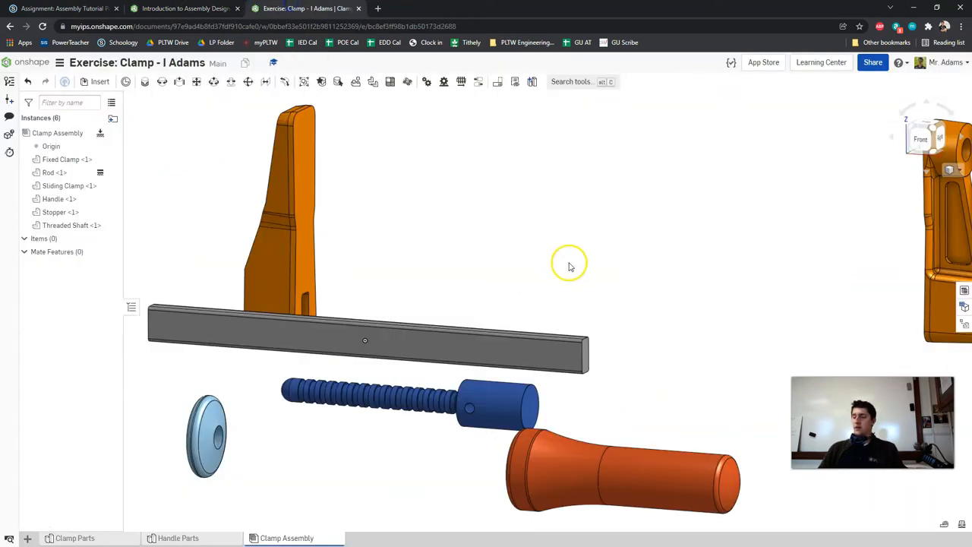
# Step: Start a Fastened mate and choose the mate connector at the center of the cut in the Fixed Clamp
pyautogui.moveTo(405, 226); pyautogui.dragTo(553, 230, button='right')
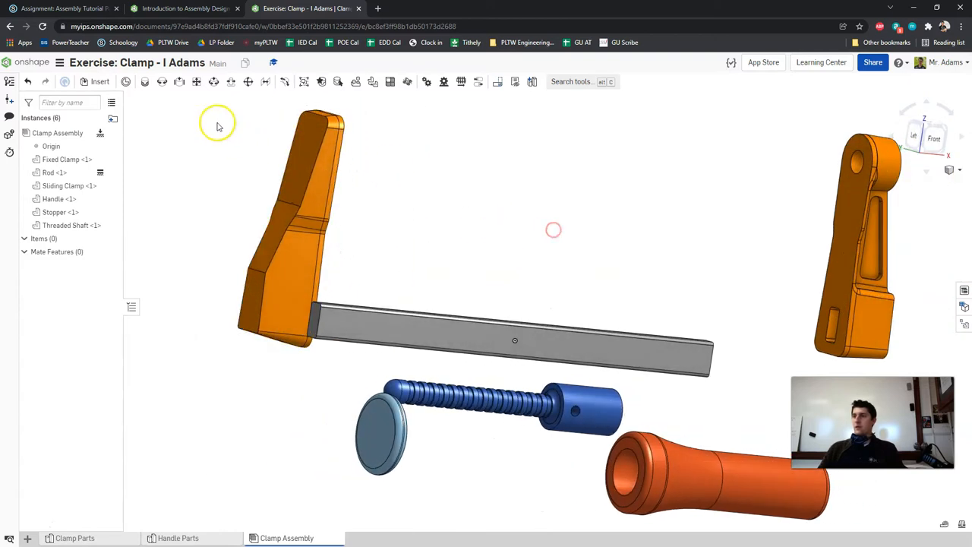
pyautogui.click(145, 86)
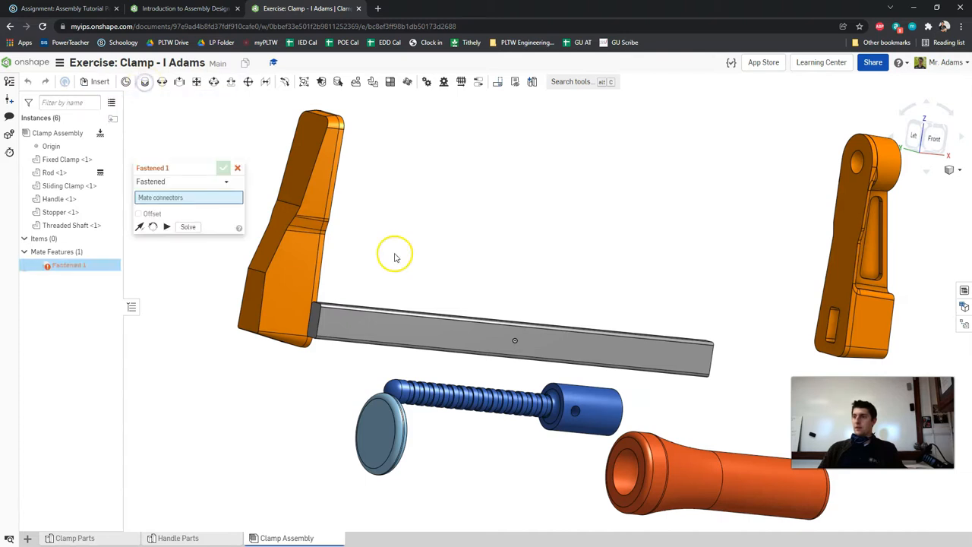
pyautogui.moveTo(412, 256); pyautogui.dragTo(422, 264, button='right')
pyautogui.scroll(5, 422, 263)
pyautogui.moveTo(412, 296)
pyautogui.mouseDown(button='right')
pyautogui.moveTo(495, 296)
pyautogui.moveTo(425, 299)
pyautogui.mouseUp(button='right')
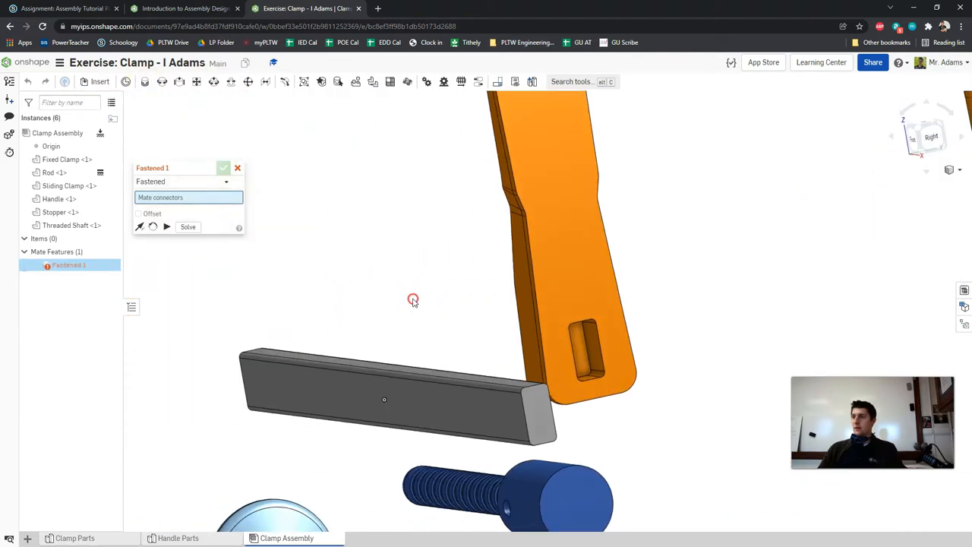
pyautogui.scroll(3, 536, 306)
pyautogui.moveTo(731, 306); pyautogui.dragTo(861, 250, button='right')
pyautogui.scroll(3, 788, 286)
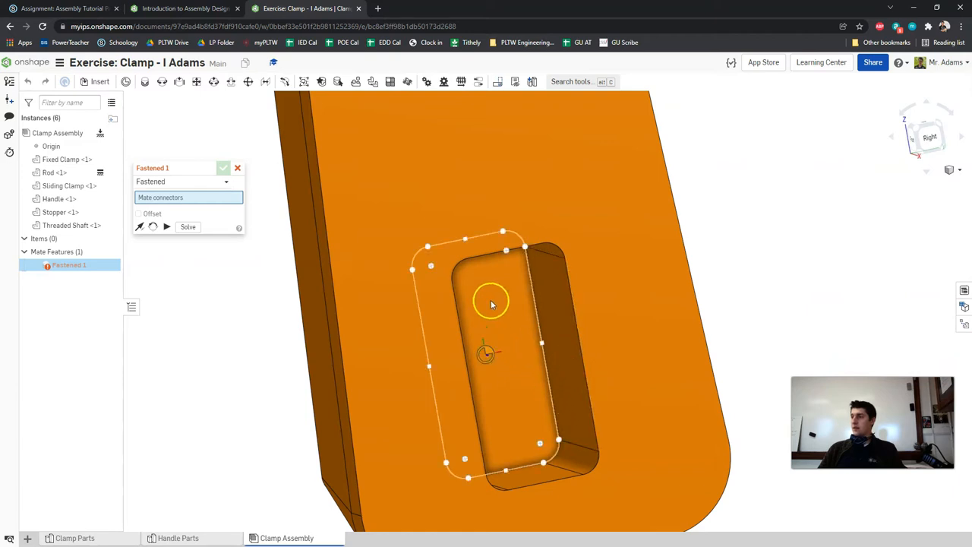
pyautogui.click(489, 357)
# Step: Choose the center of the Rod's left end face as the second connector of the Fastened mate
pyautogui.moveTo(354, 326); pyautogui.dragTo(266, 327, button='right')
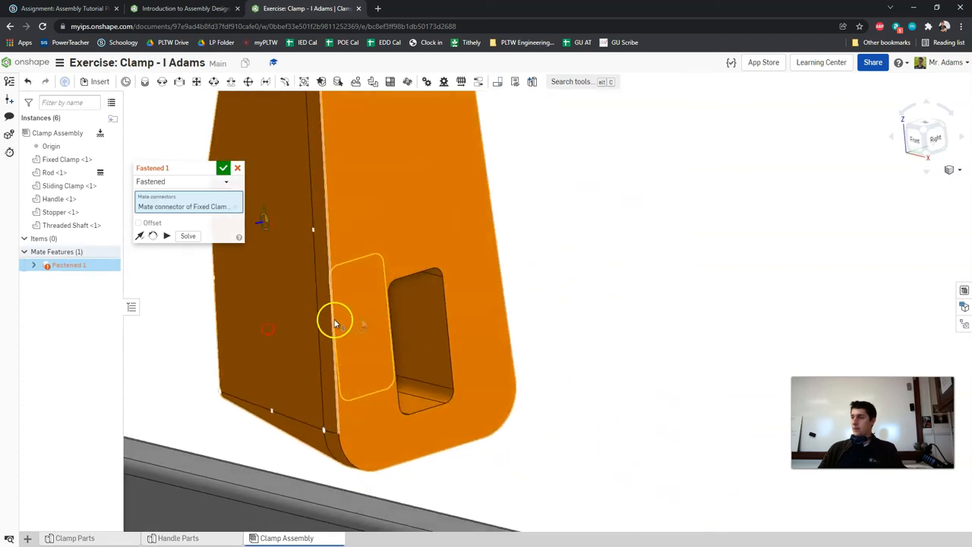
pyautogui.scroll(-3, 273, 328)
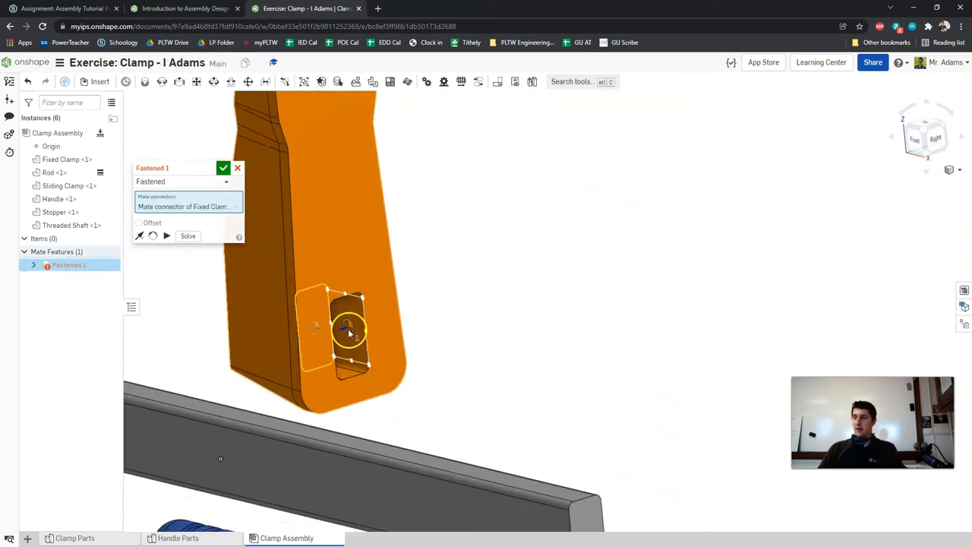
pyautogui.moveTo(354, 326); pyautogui.dragTo(435, 293, button='right')
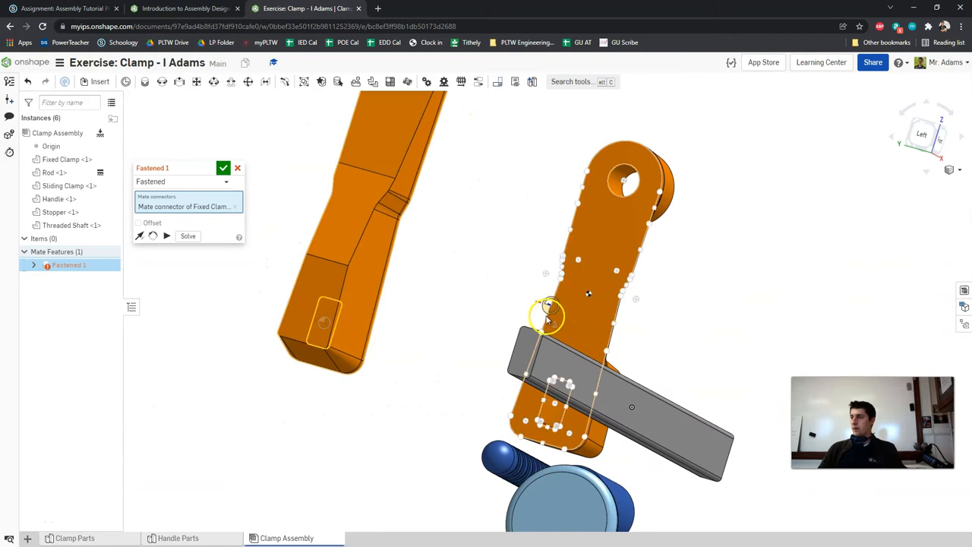
pyautogui.scroll(5, 545, 323)
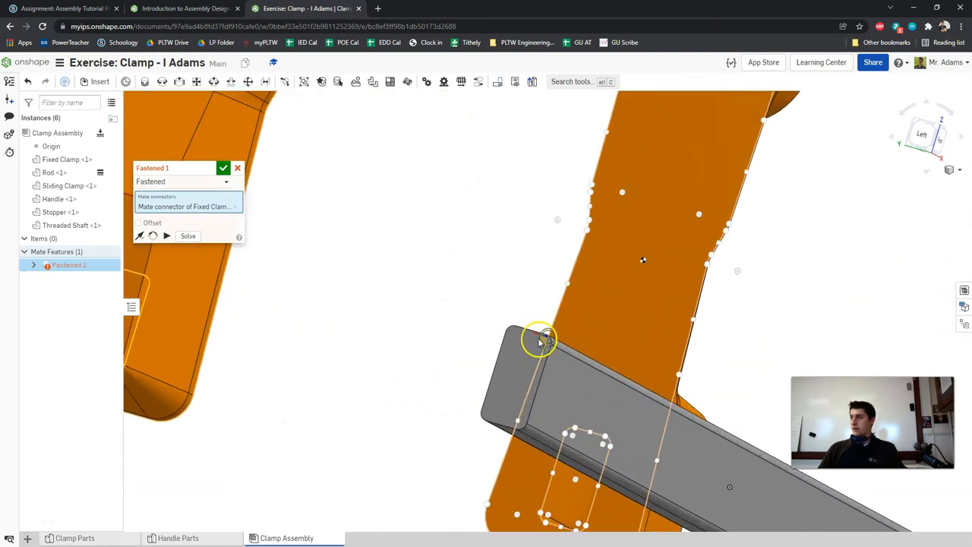
pyautogui.click(515, 379)
# Step: Check that the Rod sits inside the Fixed Clamp's cut and accept the Fastened mate
pyautogui.scroll(-10, 661, 358)
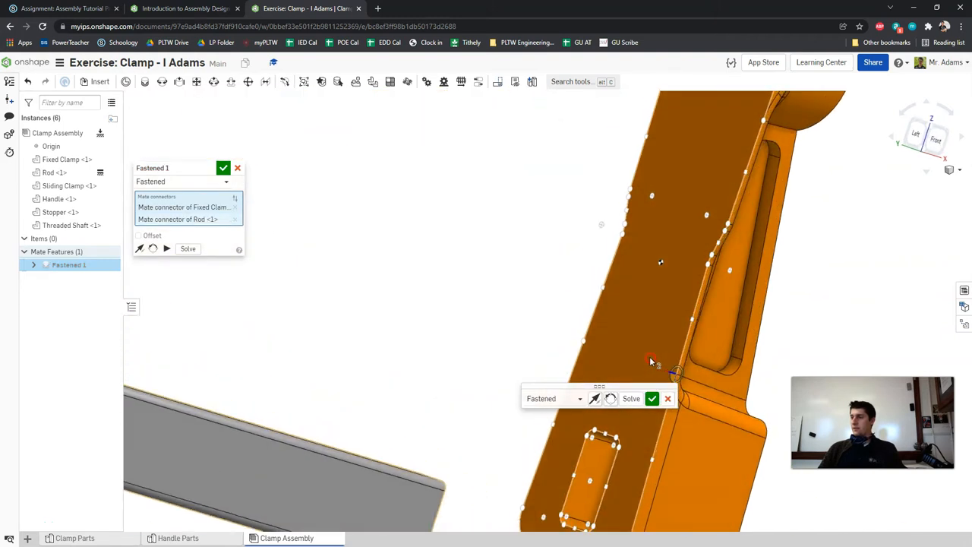
pyautogui.moveTo(752, 311); pyautogui.dragTo(488, 215, button='right')
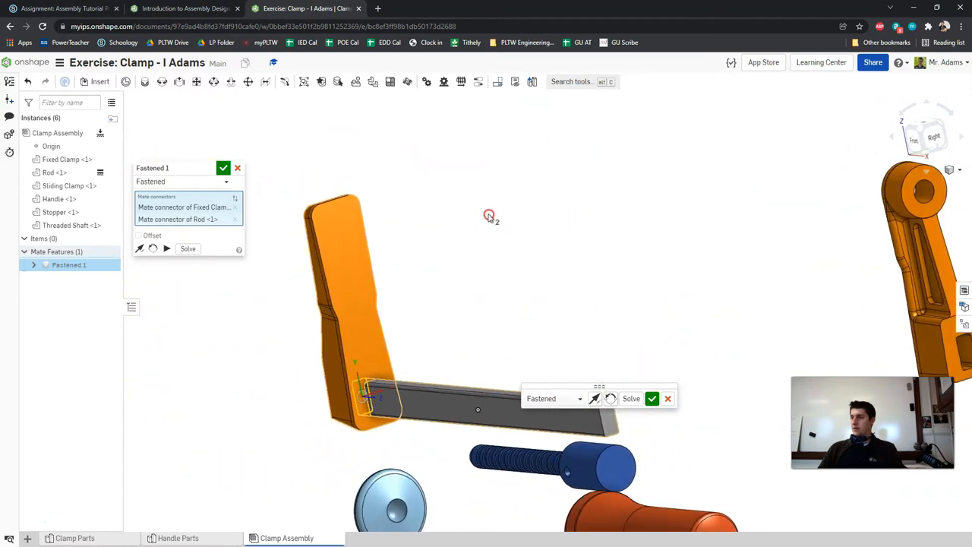
pyautogui.scroll(2, 488, 215)
pyautogui.moveTo(397, 272); pyautogui.dragTo(443, 286, button='right')
pyautogui.scroll(-2, 486, 281)
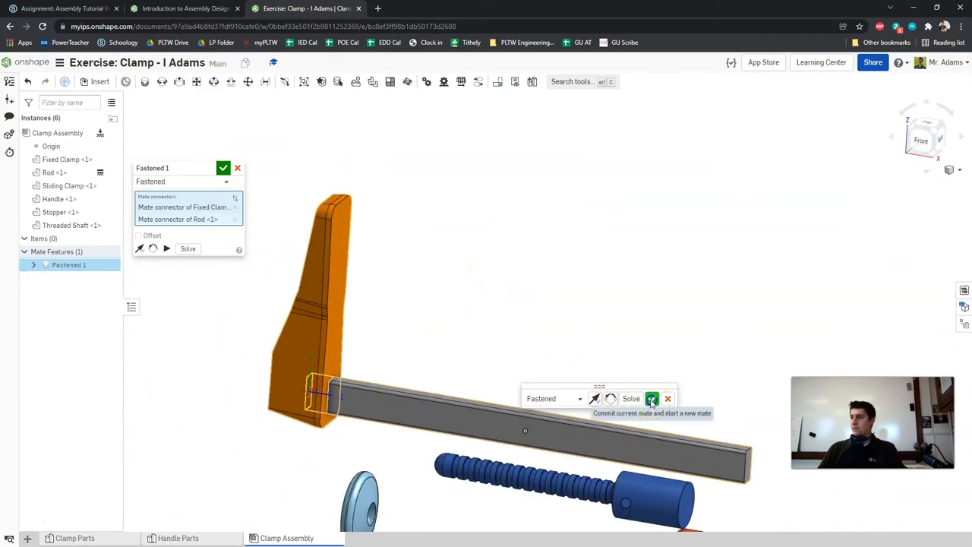
pyautogui.click(652, 398)
pyautogui.moveTo(588, 337)
pyautogui.mouseDown(button='right')
pyautogui.moveTo(597, 326)
pyautogui.moveTo(574, 324)
pyautogui.mouseUp(button='right')
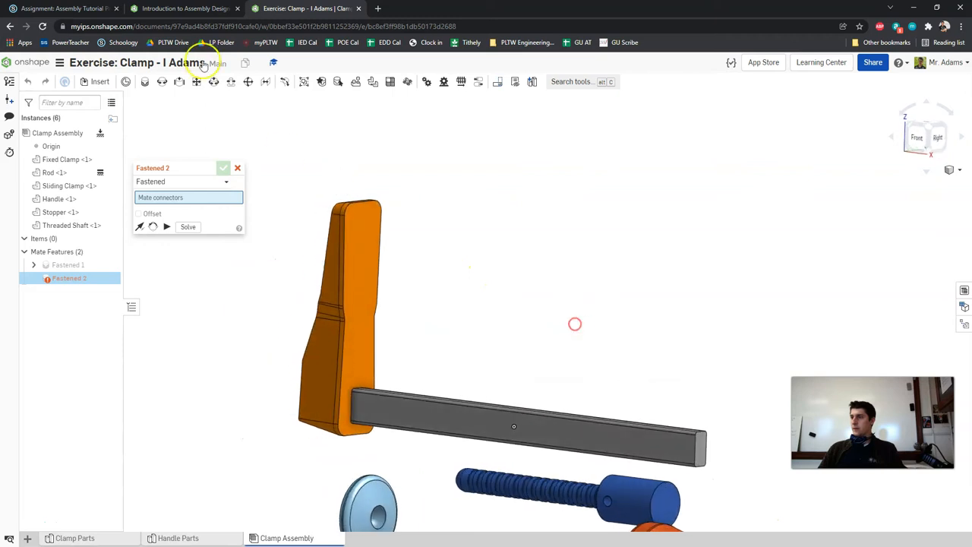
# Step: Read Step 6 of the exercise on the Slider mate and compare its pictures with the Sliding Clamp in the assembly
pyautogui.click(164, 8)
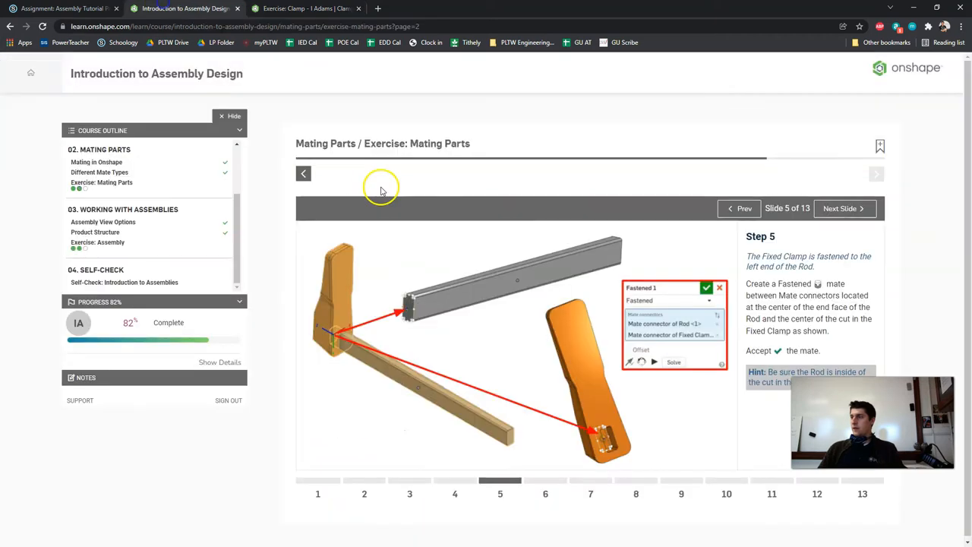
pyautogui.click(830, 209)
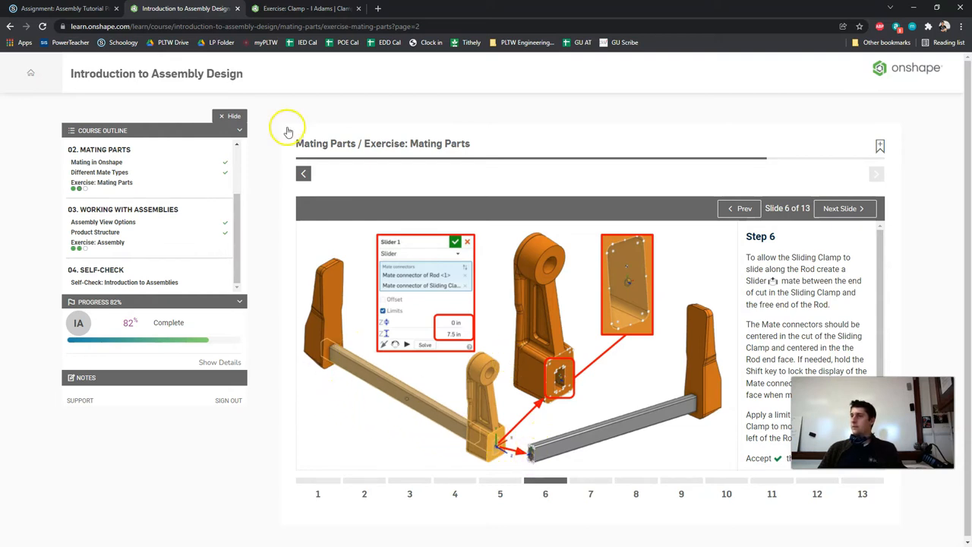
pyautogui.hotkey('ctrl', 'Tab')
pyautogui.scroll(-2, 532, 205)
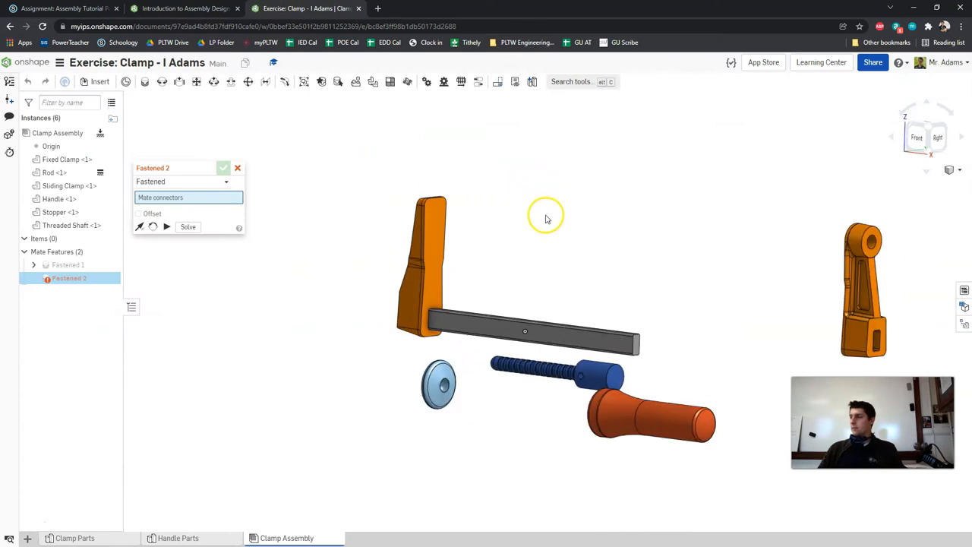
pyautogui.scroll(4, 748, 251)
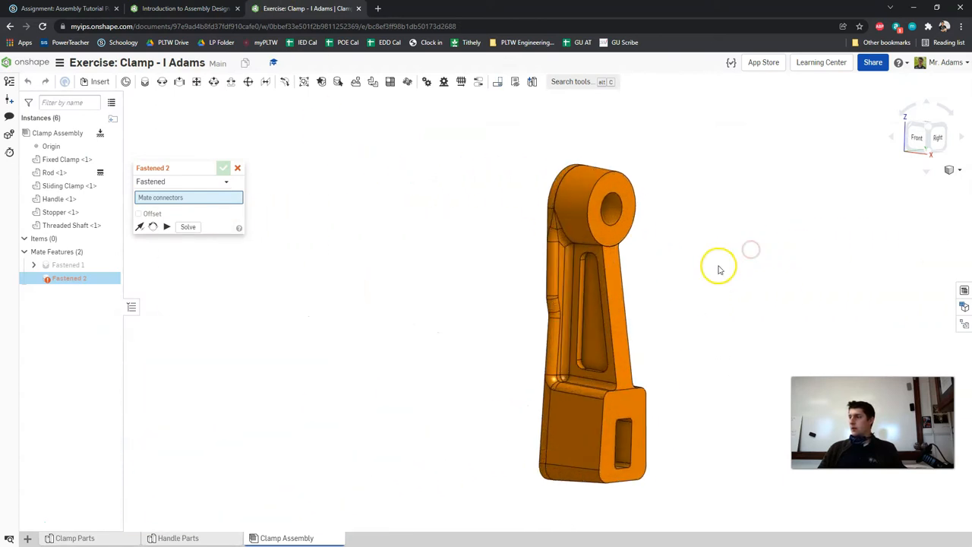
pyautogui.moveTo(705, 270); pyautogui.dragTo(700, 270, button='right')
pyautogui.hotkey('ctrl', 'shift', 'Tab')
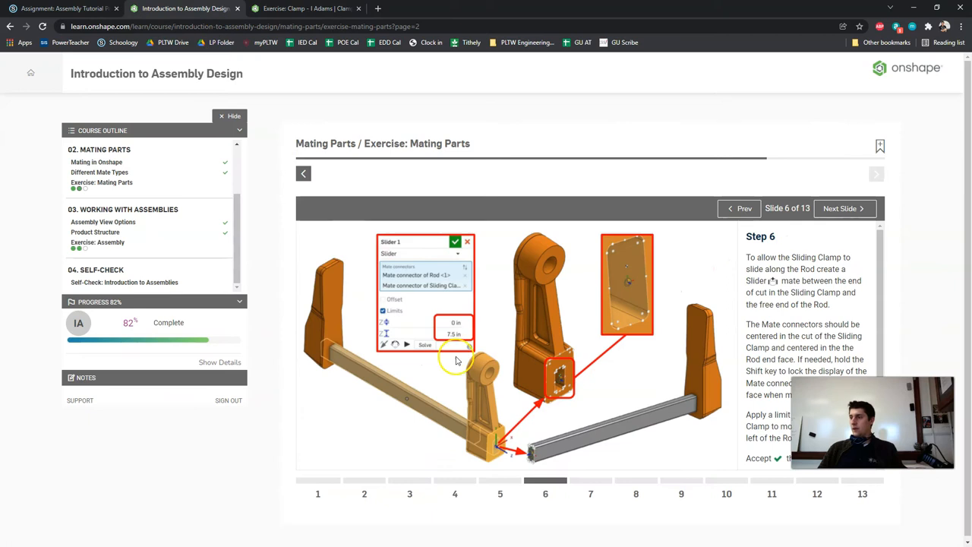
pyautogui.hotkey('ctrl', 'Tab')
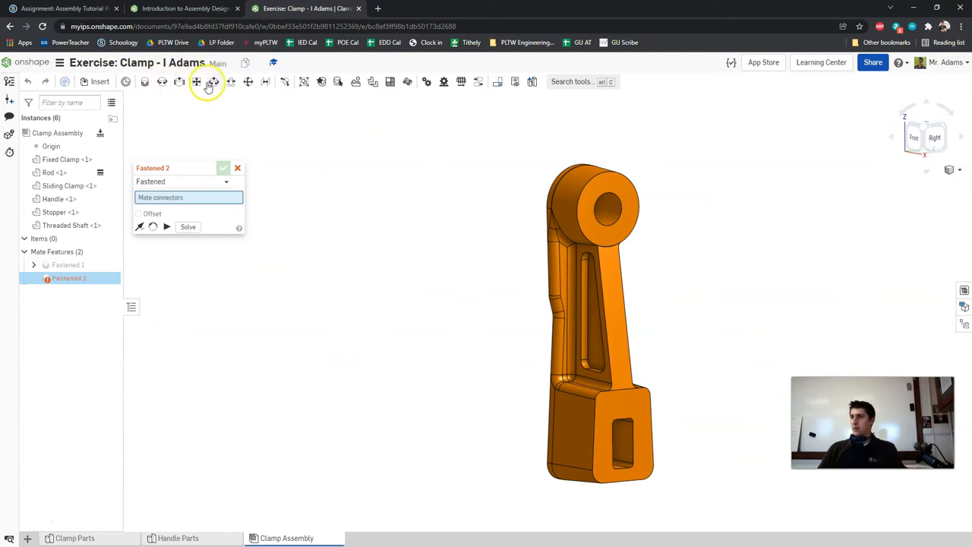
# Step: Switch the new mate to Slider, connecting the center of the Sliding Clamp's cut to the center of the Rod's free end face
pyautogui.click(181, 84)
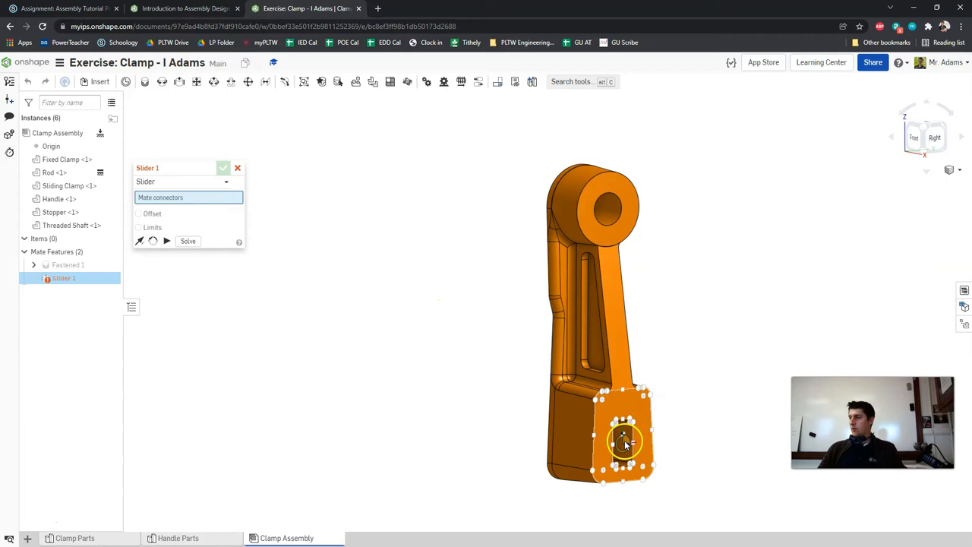
pyautogui.click(624, 444)
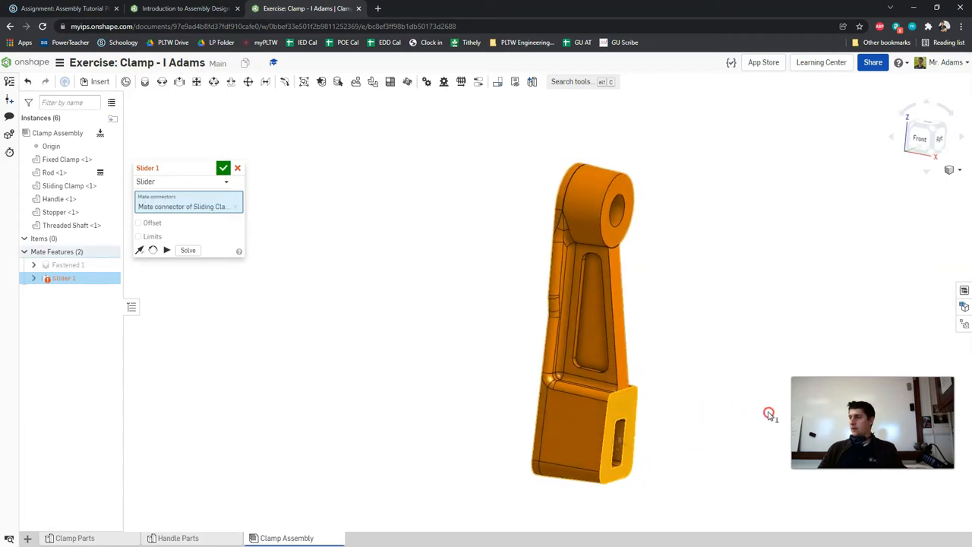
pyautogui.scroll(-3, 750, 414)
pyautogui.scroll(10, 503, 369)
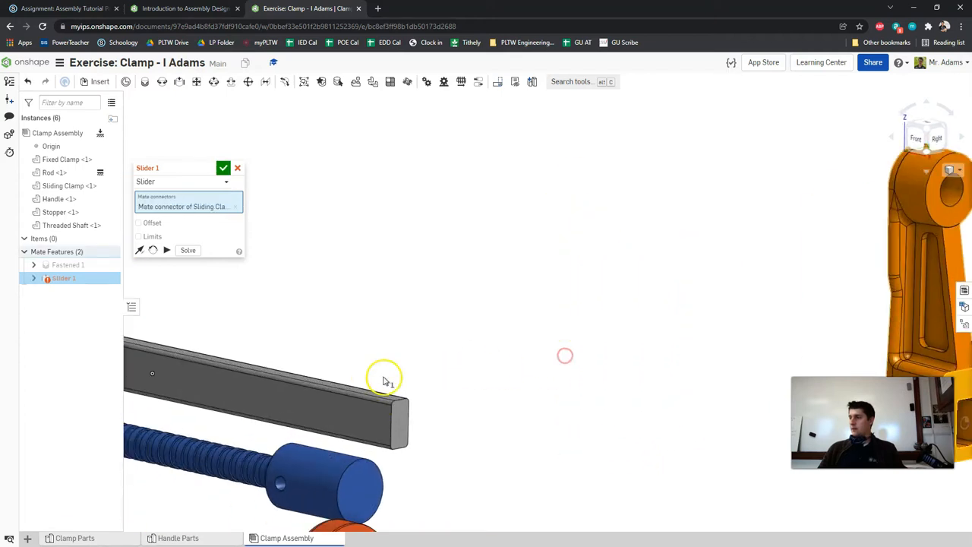
pyautogui.click(410, 435)
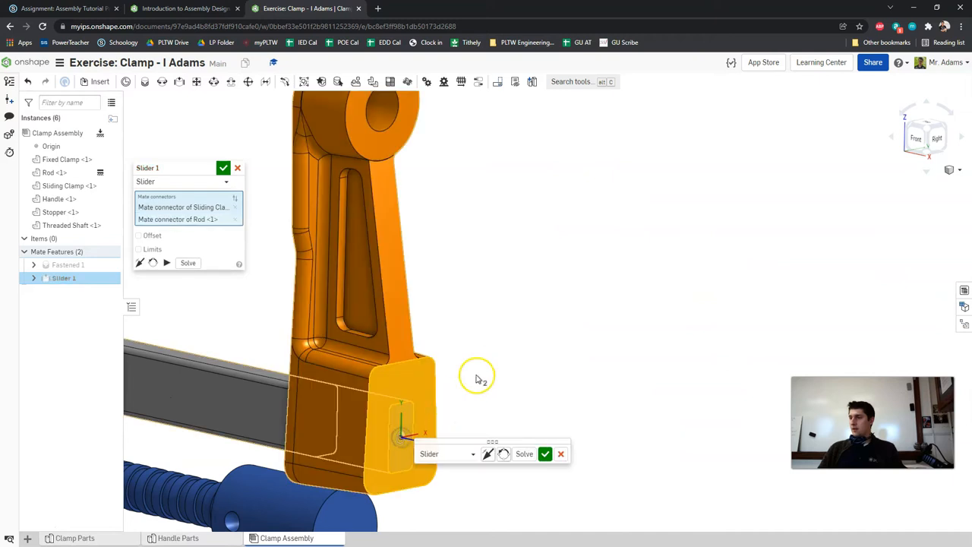
pyautogui.scroll(-3, 519, 362)
pyautogui.moveTo(376, 301); pyautogui.dragTo(371, 313, button='right')
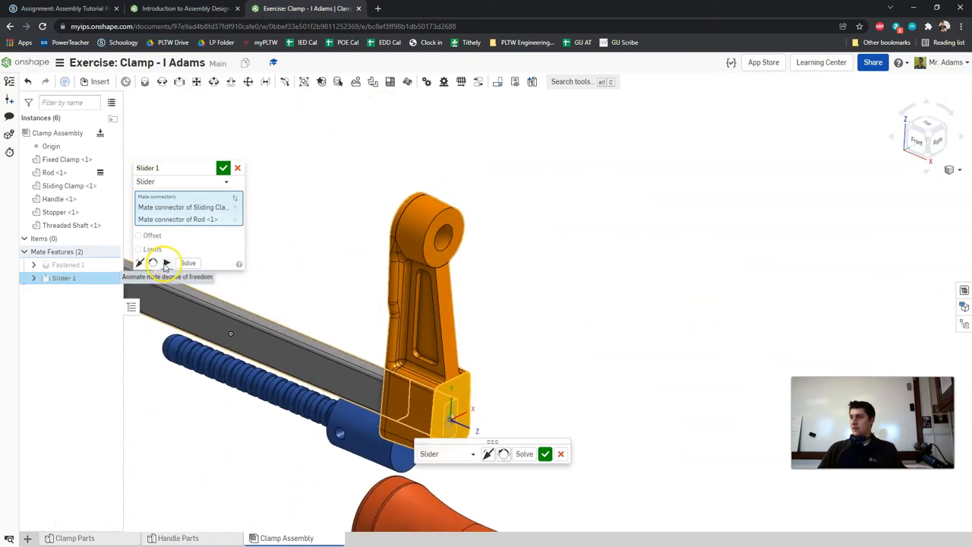
# Step: Animate the Slider mate's degree of freedom to preview how the Sliding Clamp travels along the Rod
pyautogui.scroll(-3, 319, 256)
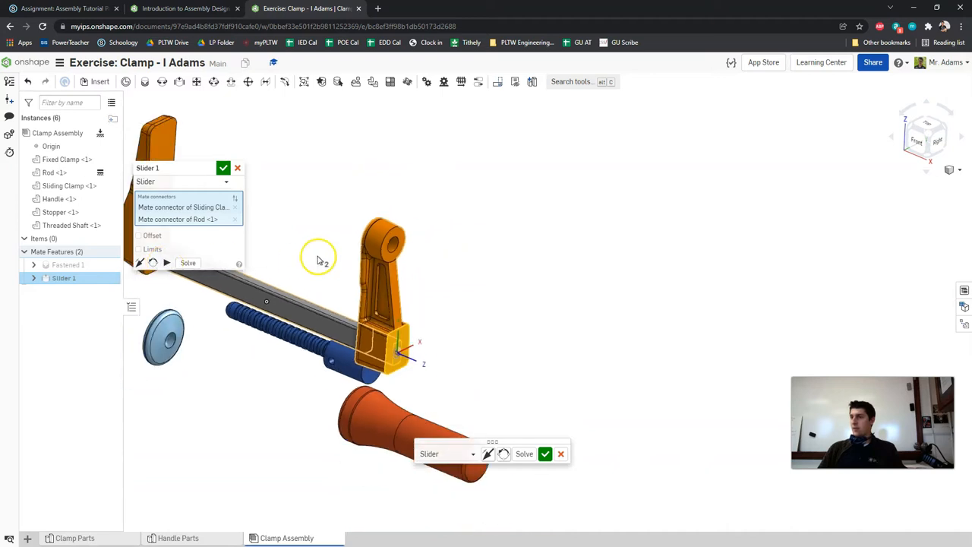
pyautogui.moveTo(319, 256); pyautogui.dragTo(397, 274, button='middle')
pyautogui.click(164, 263)
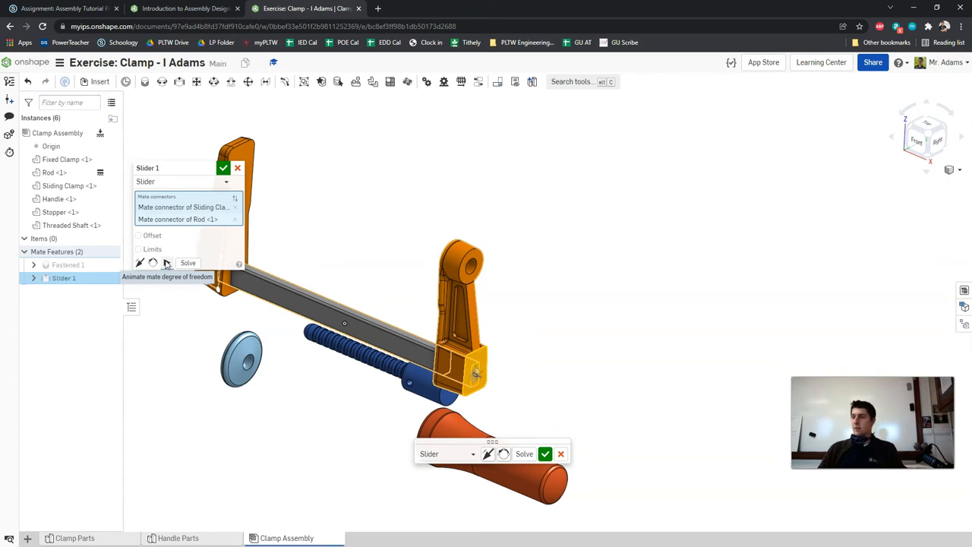
# Step: Read the Step 6 instructions and hint on limiting the Sliding Clamp's travel along the Rod
pyautogui.click(182, 8)
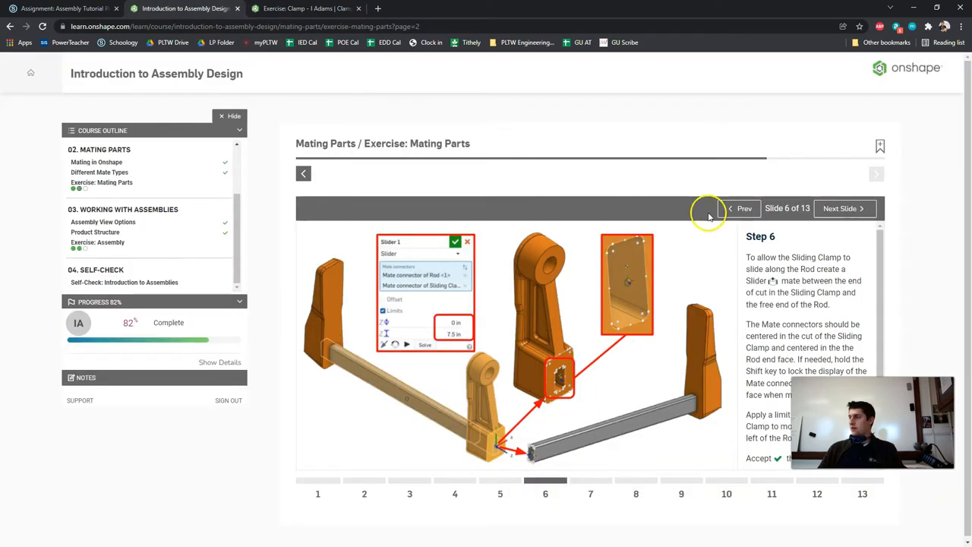
pyautogui.scroll(-2, 787, 299)
pyautogui.scroll(1, 812, 319)
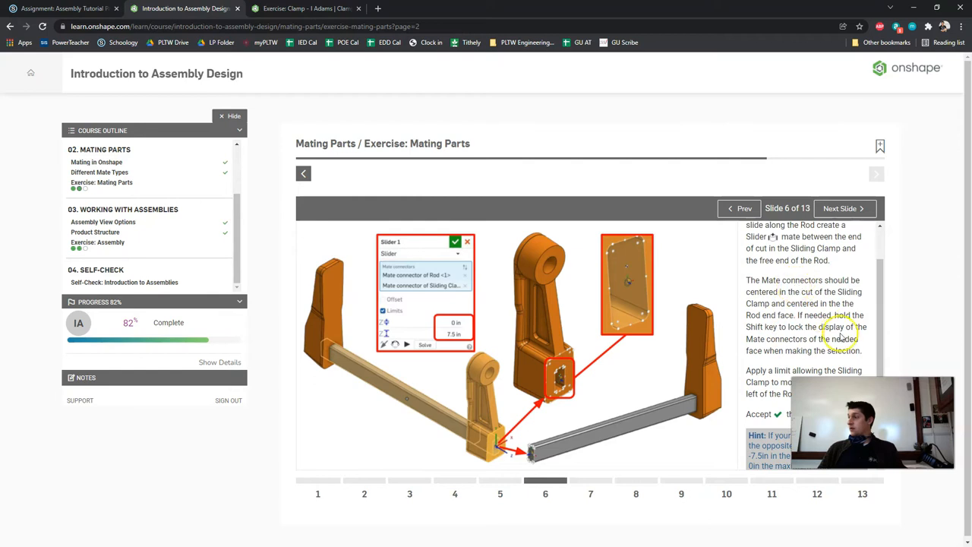
pyautogui.scroll(-1, 794, 293)
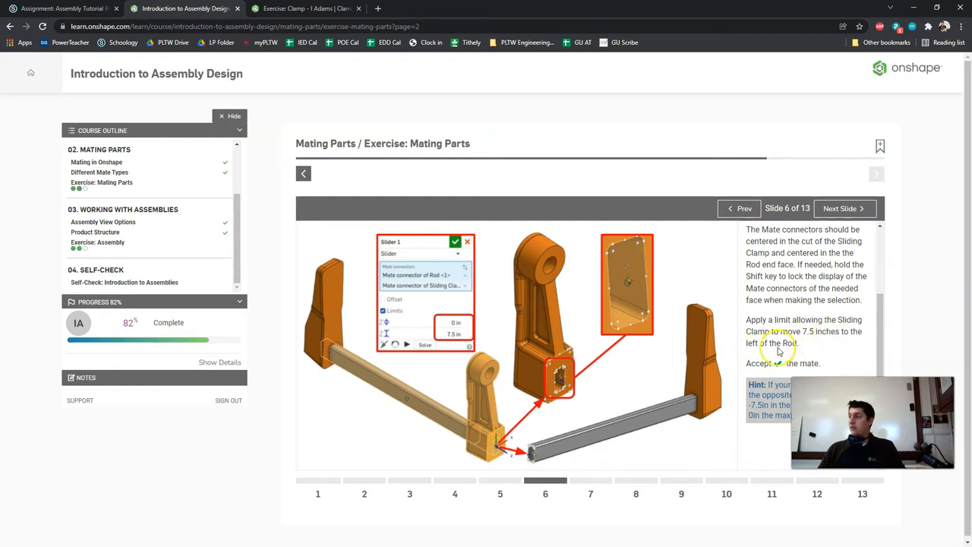
pyautogui.click(304, 9)
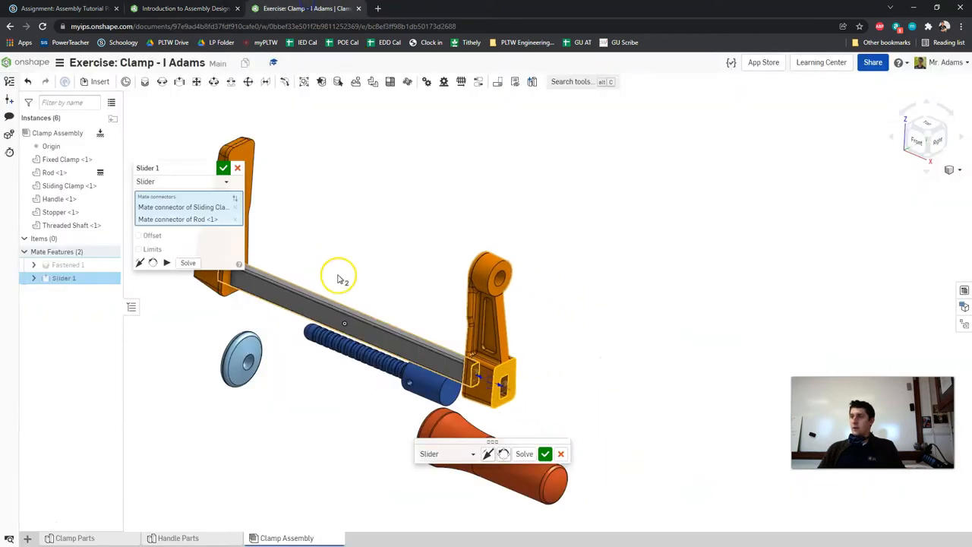
# Step: Enable limits on the Slider mate, set the maximum Z distance to 7.5 in and animate the motion
pyautogui.click(138, 249)
pyautogui.click(206, 264)
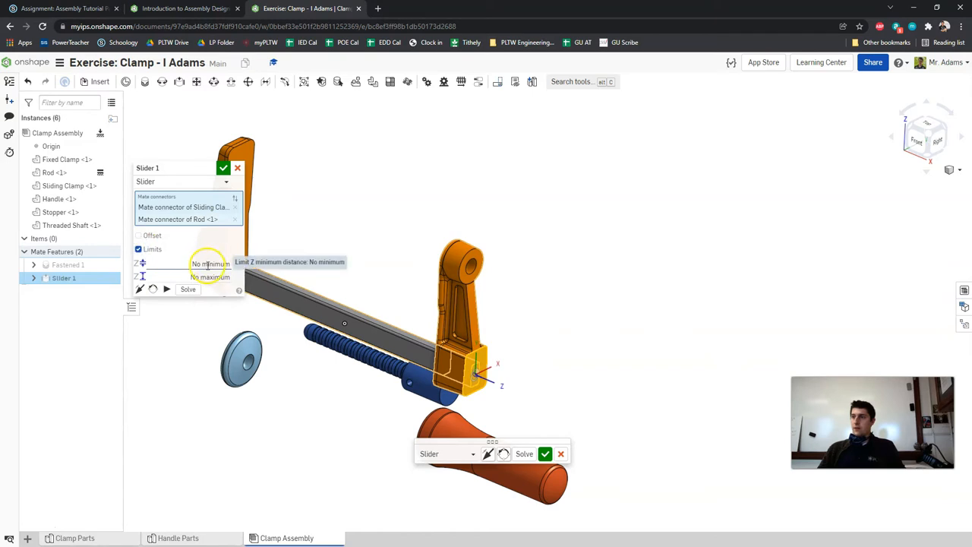
pyautogui.click(210, 277)
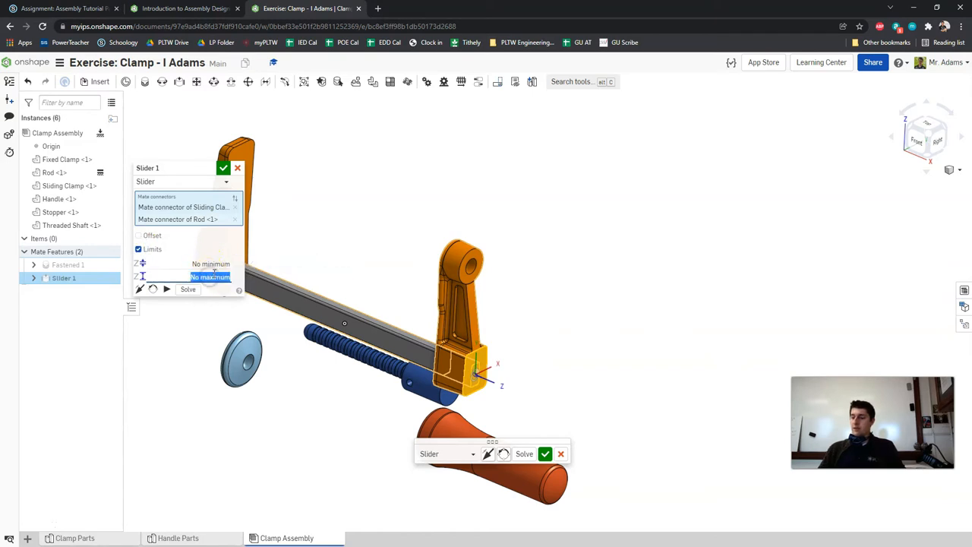
pyautogui.write('7.5')
pyautogui.press('Return')
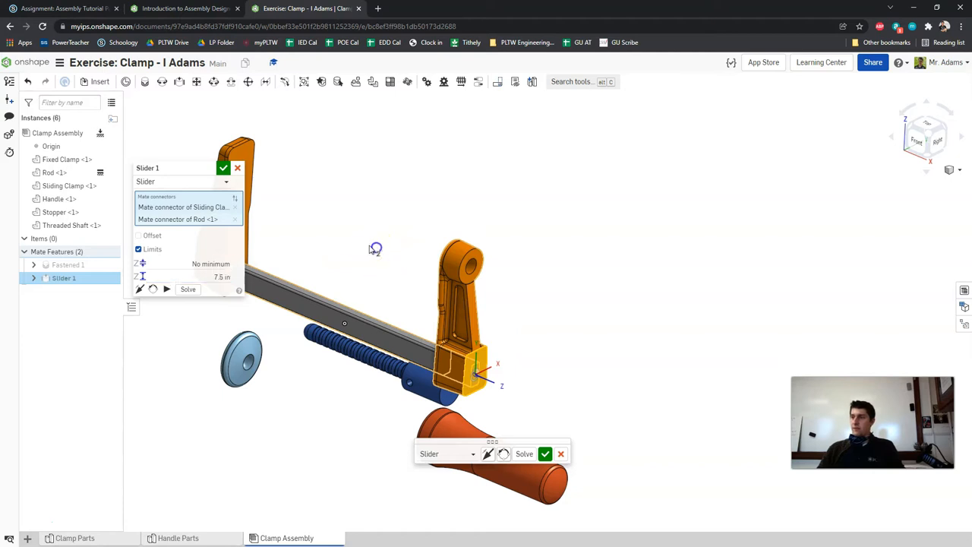
pyautogui.click(166, 291)
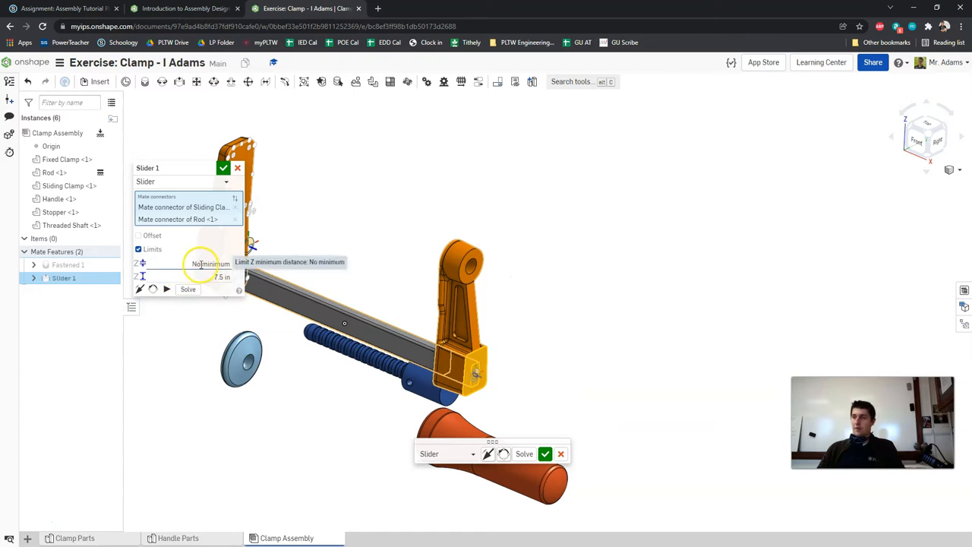
# Step: Set the Slider mate's Z limits to a minimum of -7.5 in and a maximum of 0 in, and animate the travel
pyautogui.click(195, 263)
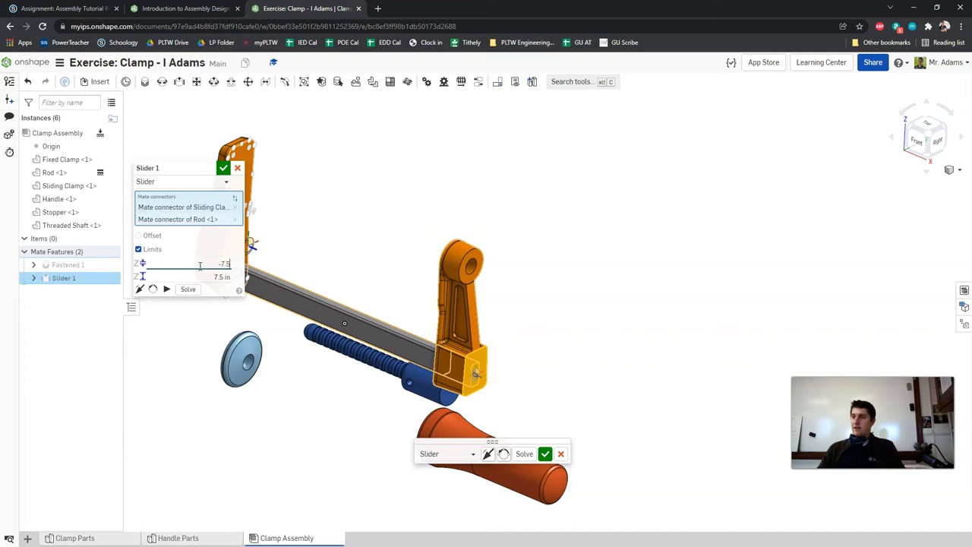
pyautogui.click(215, 276)
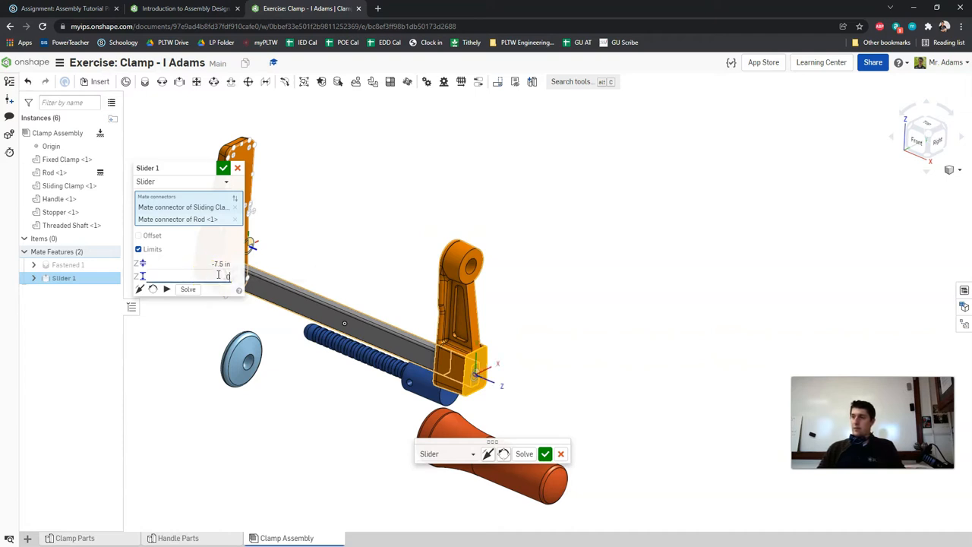
pyautogui.write('0')
pyautogui.click(166, 291)
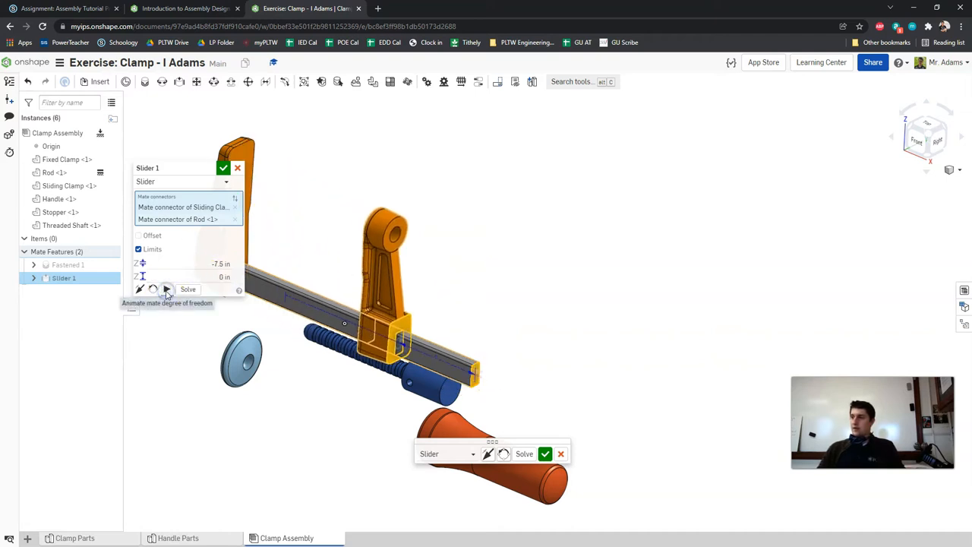
pyautogui.moveTo(400, 224)
pyautogui.mouseDown(button='right')
pyautogui.moveTo(414, 221)
pyautogui.moveTo(410, 212)
pyautogui.mouseUp(button='right')
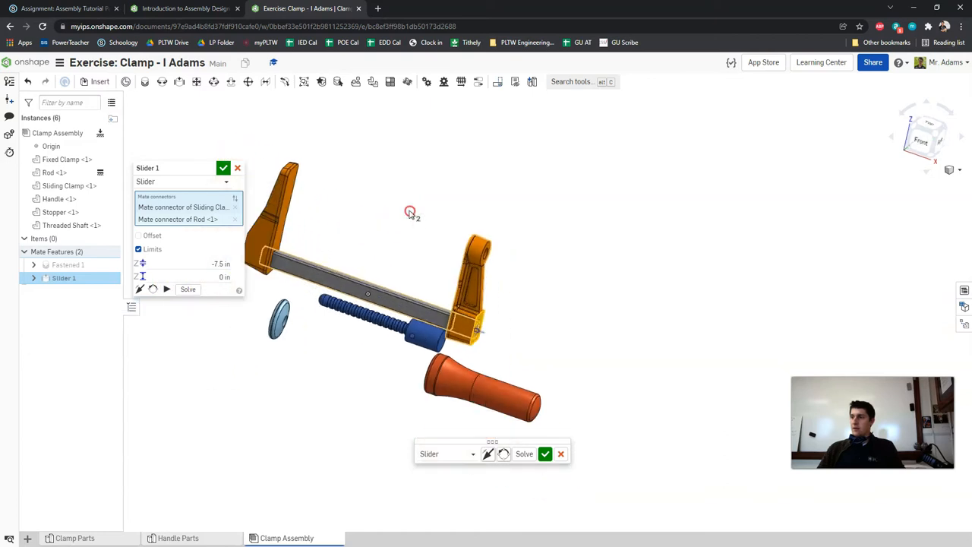
pyautogui.click(166, 289)
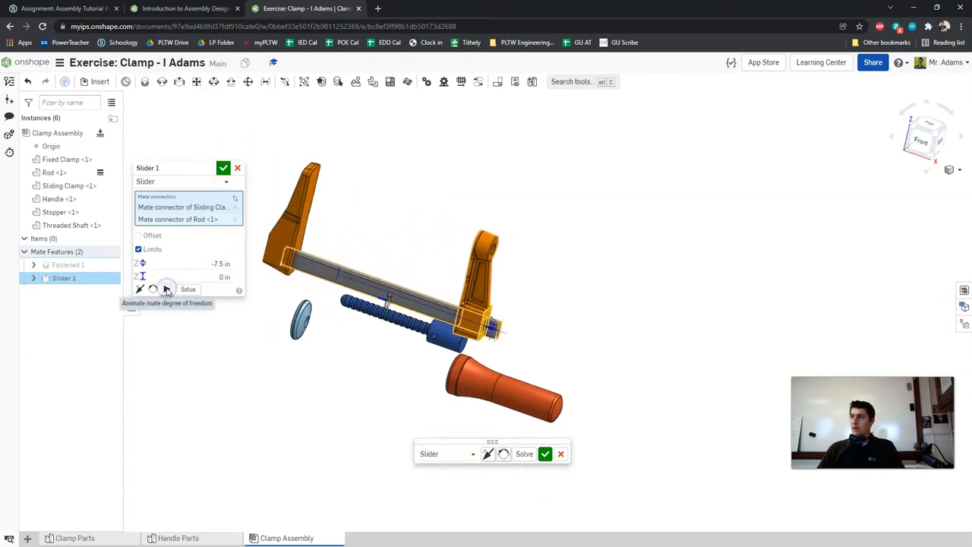
# Step: Accept the Slider mate and move the Sliding Clamp along the Rod to test its limited travel
pyautogui.click(224, 169)
pyautogui.moveTo(481, 282); pyautogui.dragTo(508, 293)
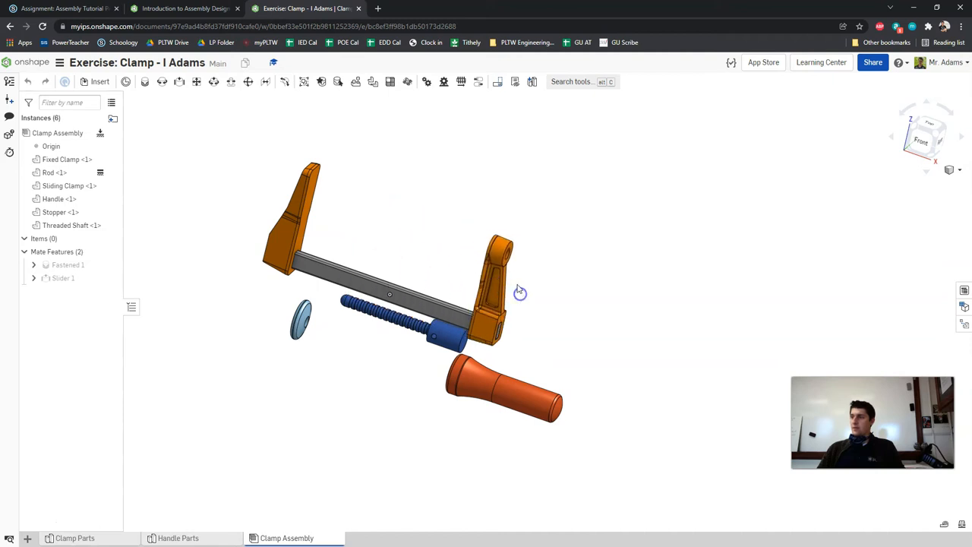
pyautogui.scroll(3, 519, 292)
pyautogui.moveTo(464, 238)
pyautogui.mouseDown(button='right')
pyautogui.moveTo(390, 250)
pyautogui.moveTo(481, 238)
pyautogui.mouseUp(button='right')
# Step: Read Steps 7 and 8 of the exercise on inserting the Handle Parts and fastening the Handle to the Threaded Shaft
pyautogui.click(186, 8)
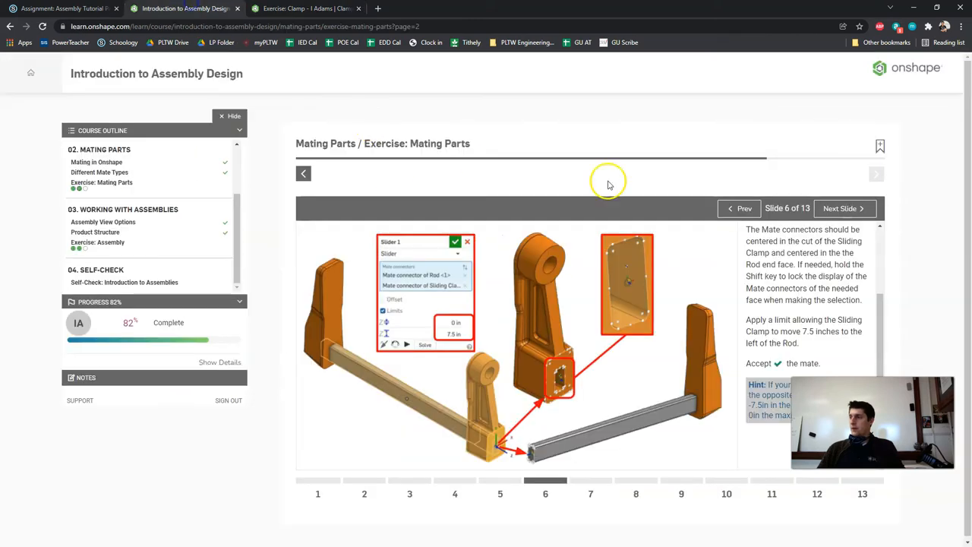
pyautogui.click(841, 208)
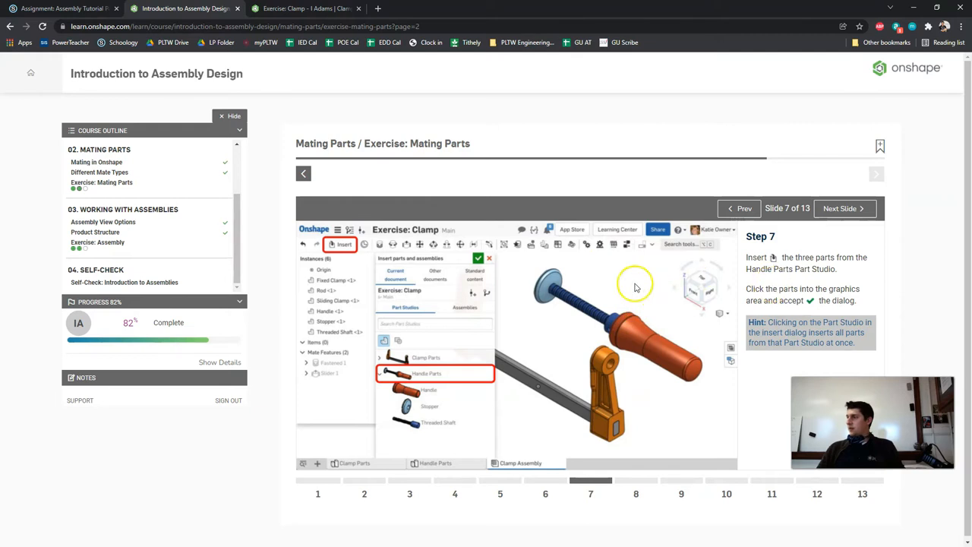
pyautogui.click(831, 210)
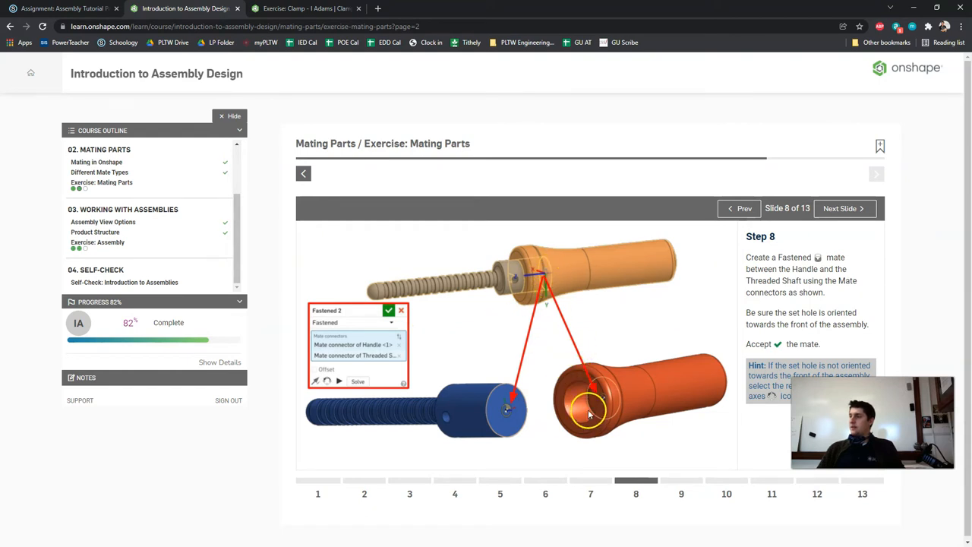
pyautogui.click(325, 8)
# Step: Start a Fastened mate with the center of the Threaded Shaft's large flat end face as the first connector
pyautogui.hotkey('shift', '7')
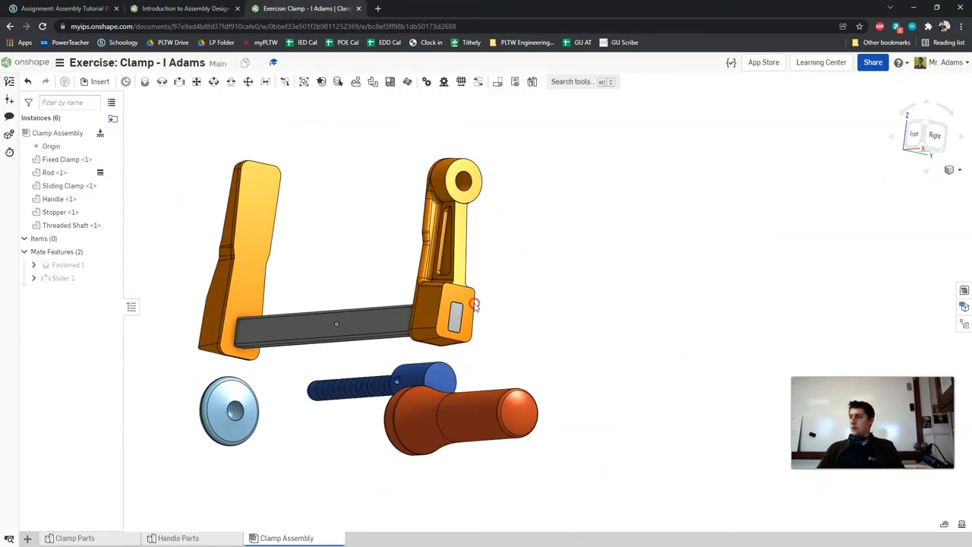
pyautogui.scroll(3, 152, 117)
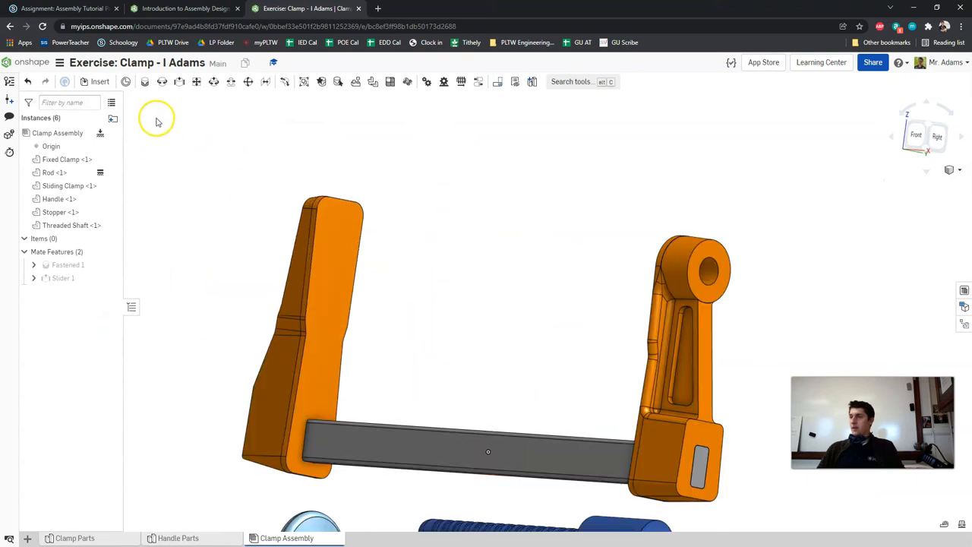
pyautogui.click(145, 81)
pyautogui.moveTo(504, 288); pyautogui.dragTo(685, 371, button='right')
pyautogui.scroll(3, 625, 384)
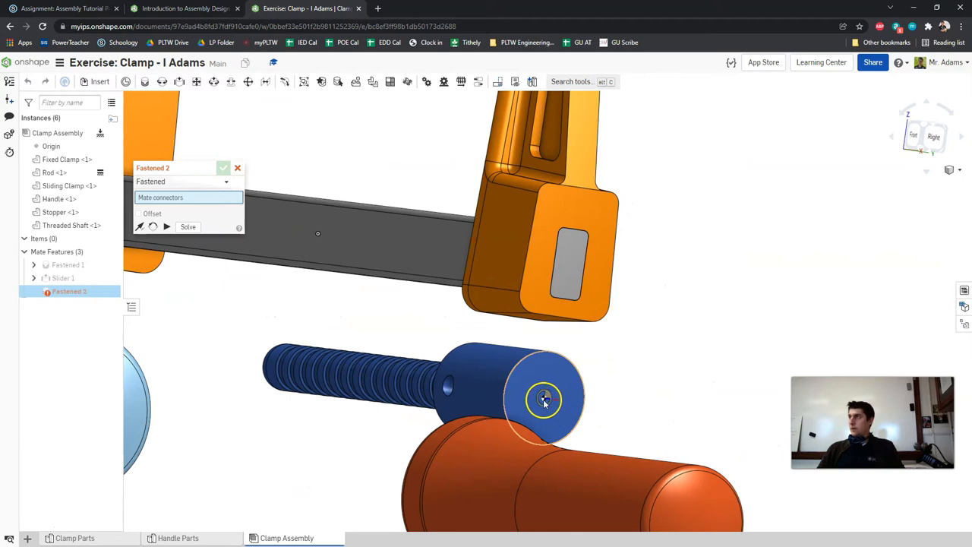
pyautogui.click(543, 400)
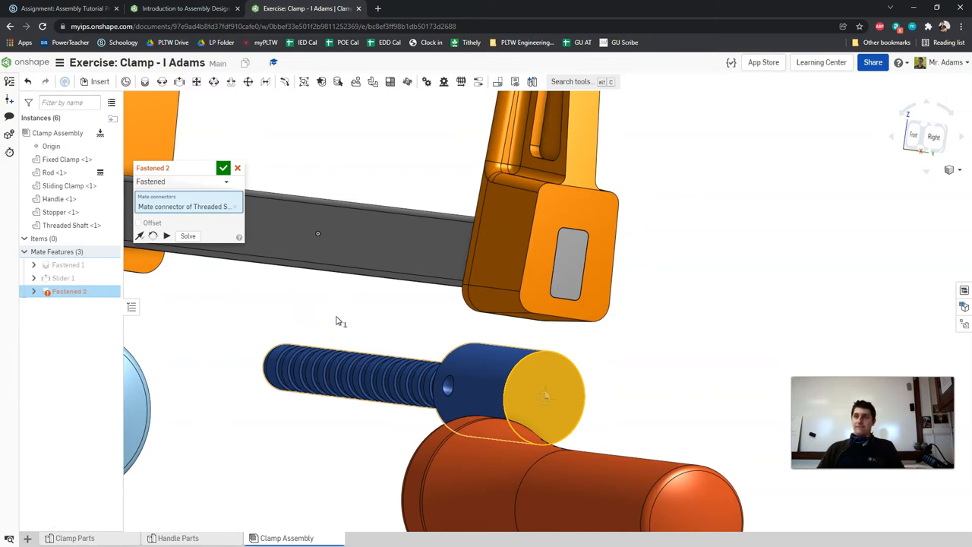
# Step: Choose the center of the circular face inside the Handle's bore as the second connector of the Fastened mate
pyautogui.moveTo(346, 317); pyautogui.dragTo(462, 337, button='right')
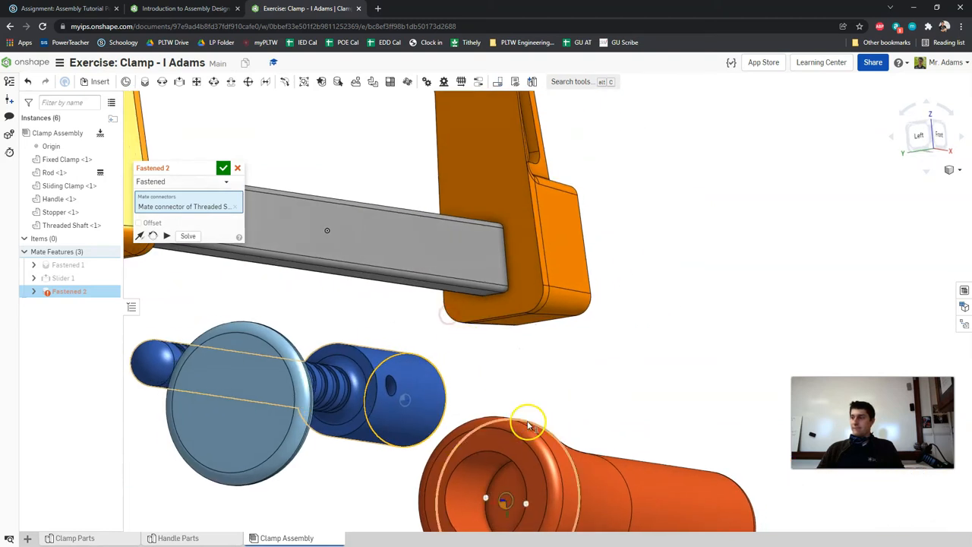
pyautogui.moveTo(520, 418); pyautogui.dragTo(548, 422, button='right')
pyautogui.moveTo(599, 392); pyautogui.dragTo(481, 304, button='right')
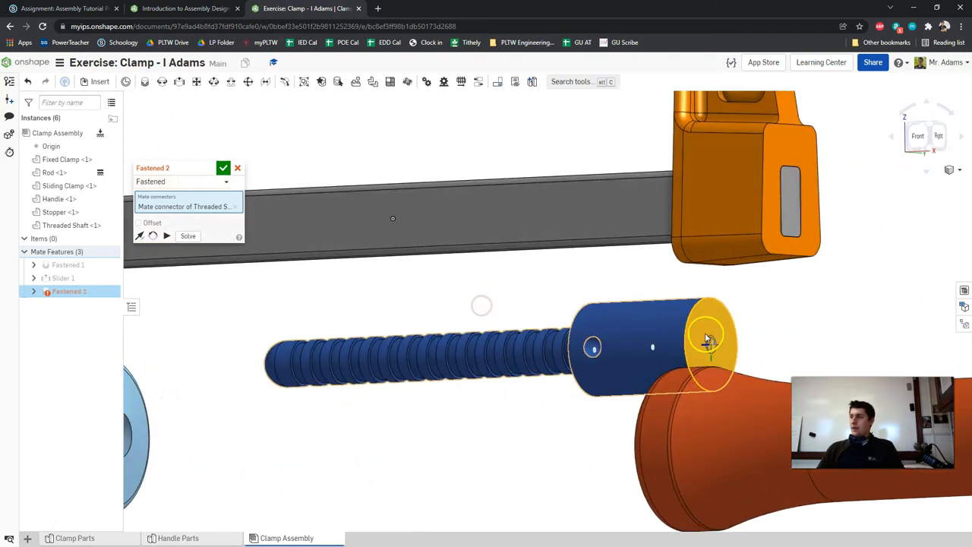
pyautogui.moveTo(709, 336); pyautogui.dragTo(602, 384, button='right')
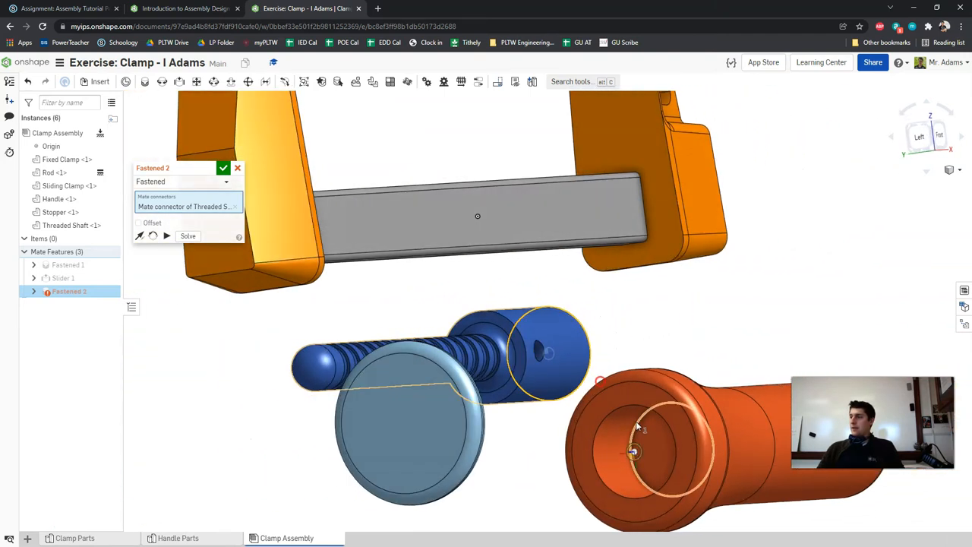
pyautogui.click(669, 452)
# Step: Check that the Threaded Shaft's set hole faces the front of the assembly and accept the Fastened mate without adding another
pyautogui.moveTo(668, 451); pyautogui.dragTo(557, 321, button='right')
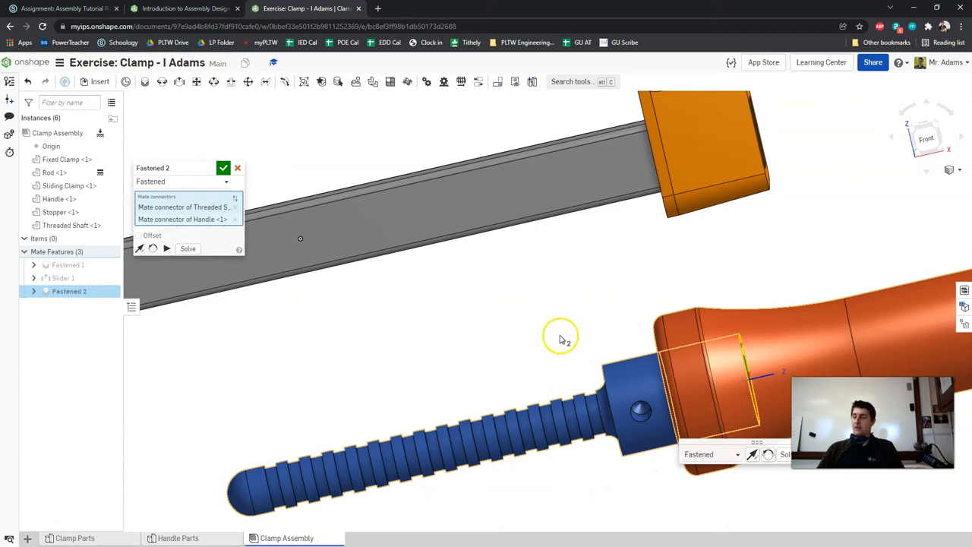
pyautogui.scroll(-2, 657, 357)
pyautogui.moveTo(769, 440); pyautogui.dragTo(638, 439)
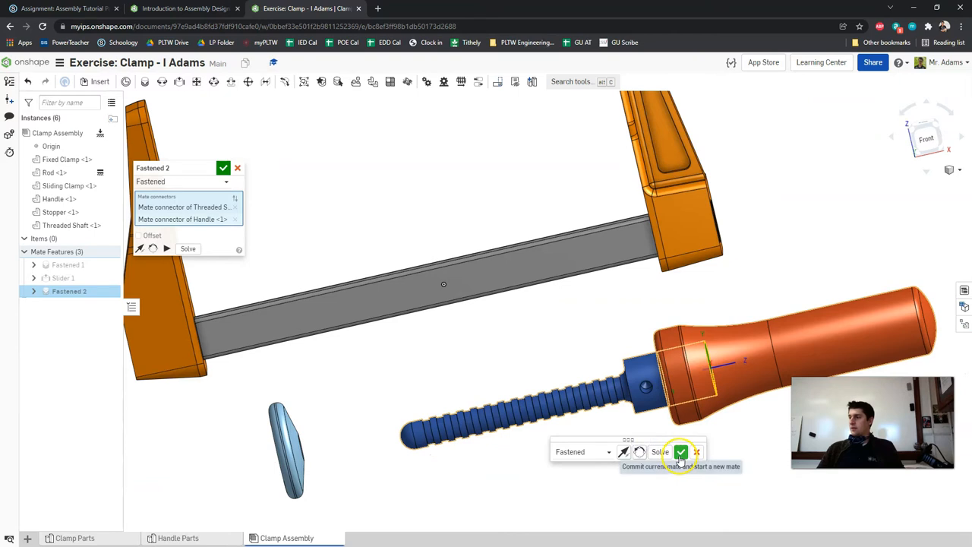
pyautogui.click(681, 452)
pyautogui.moveTo(703, 322)
pyautogui.mouseDown(button='right')
pyautogui.moveTo(751, 293)
pyautogui.moveTo(694, 305)
pyautogui.mouseUp(button='right')
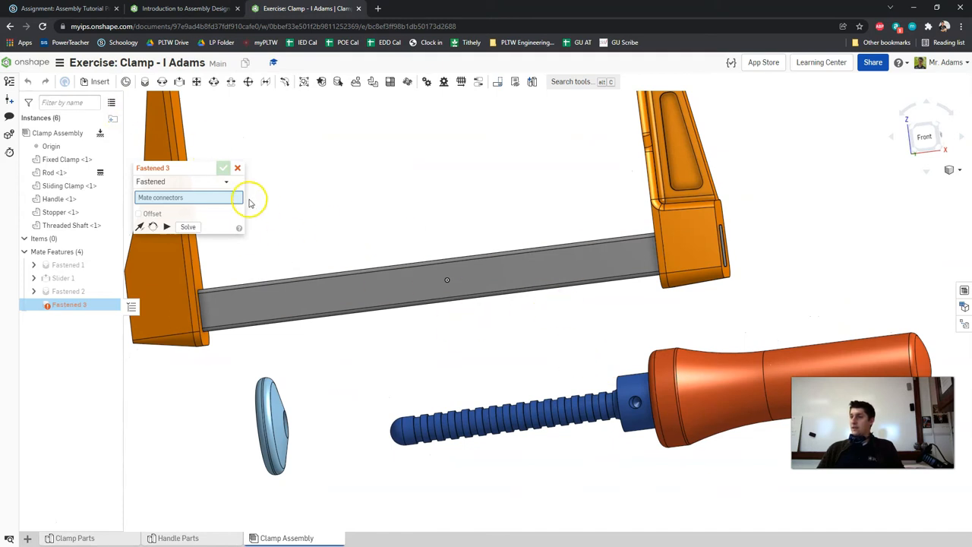
pyautogui.click(237, 168)
# Step: Move the Threaded Shaft to test its Fastened mate with the Handle
pyautogui.moveTo(446, 418); pyautogui.dragTo(637, 402)
pyautogui.scroll(-3, 634, 371)
pyautogui.click(767, 299)
pyautogui.moveTo(710, 296); pyautogui.dragTo(733, 295, button='right')
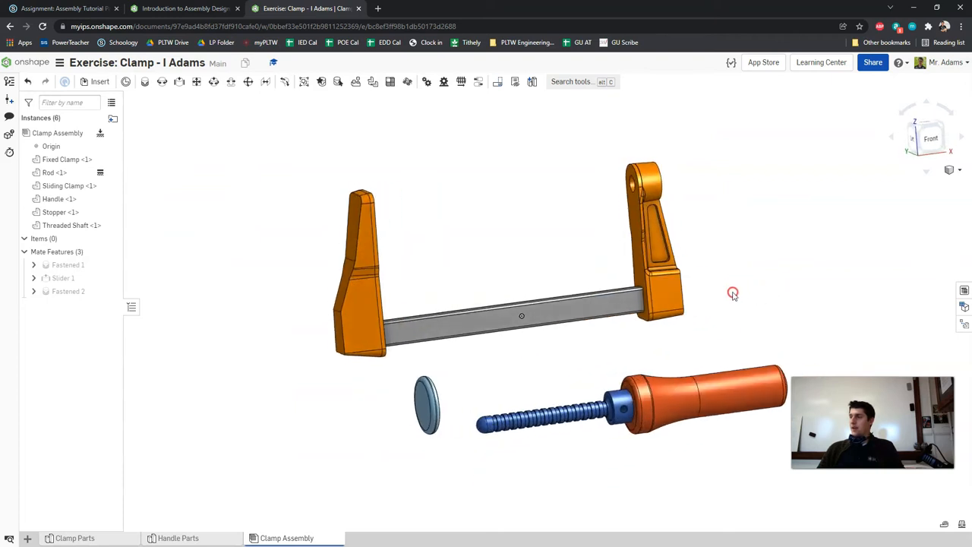
# Step: Read Step 9 of the exercise on the Ball mate between the Threaded Shaft and the Stopper
pyautogui.click(190, 8)
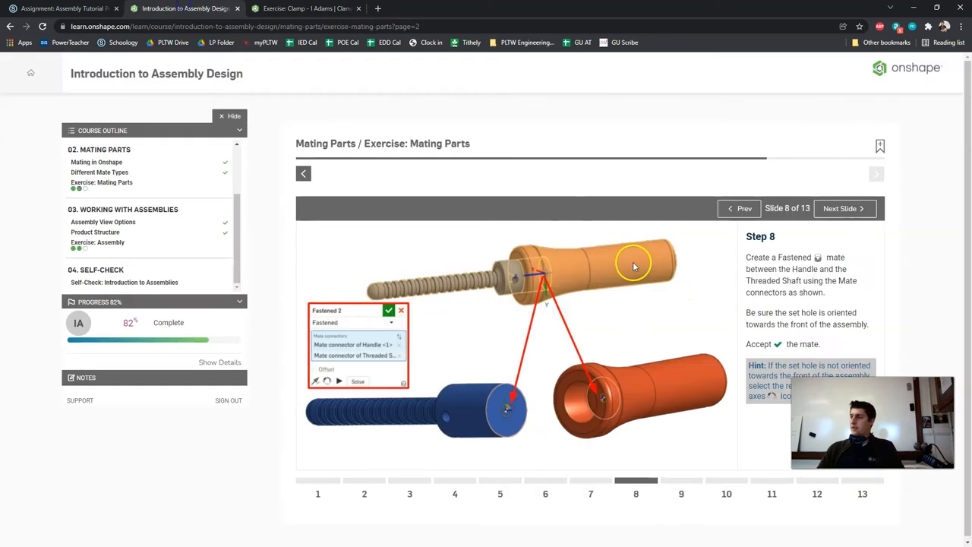
pyautogui.click(861, 211)
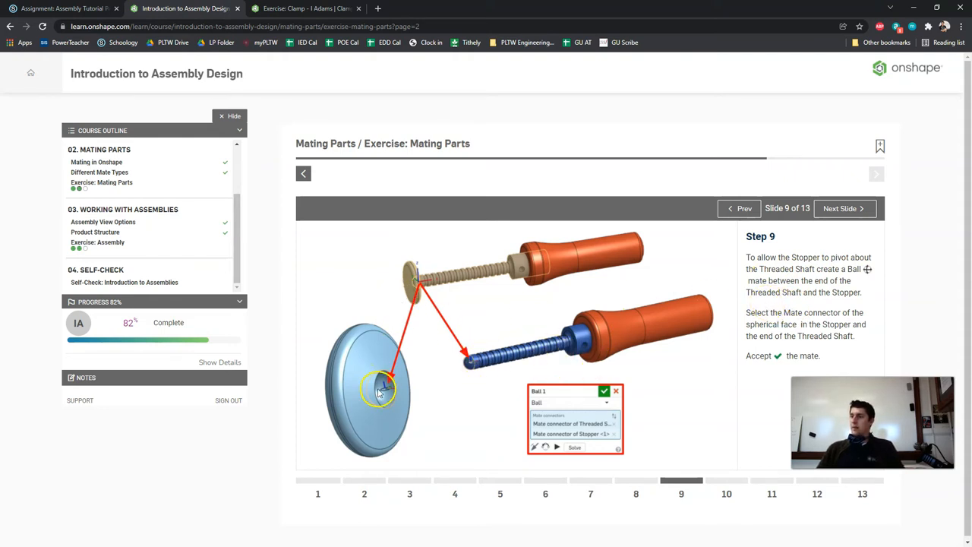
pyautogui.click(284, 8)
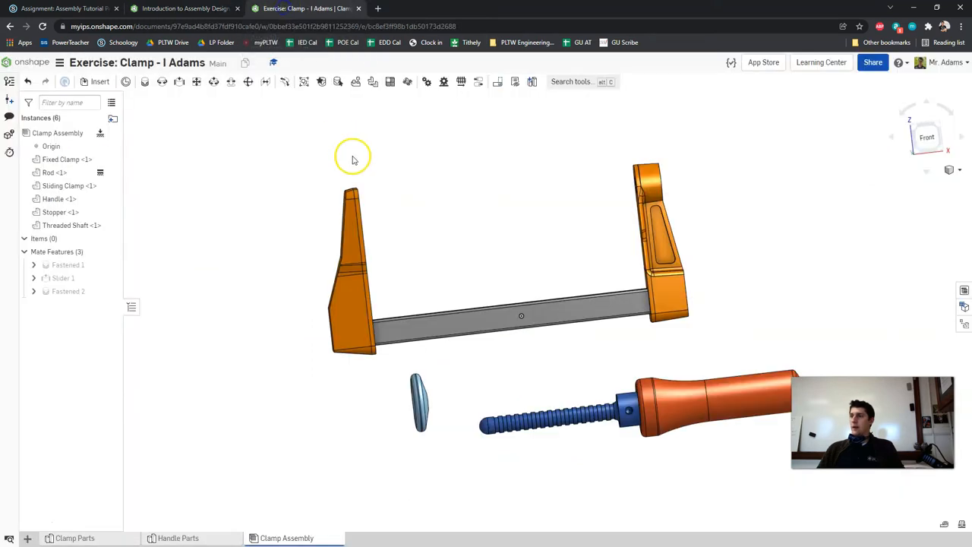
# Step: Start a Ball mate with the rounded end of the Threaded Shaft as the first connector
pyautogui.click(248, 81)
pyautogui.scroll(3, 522, 376)
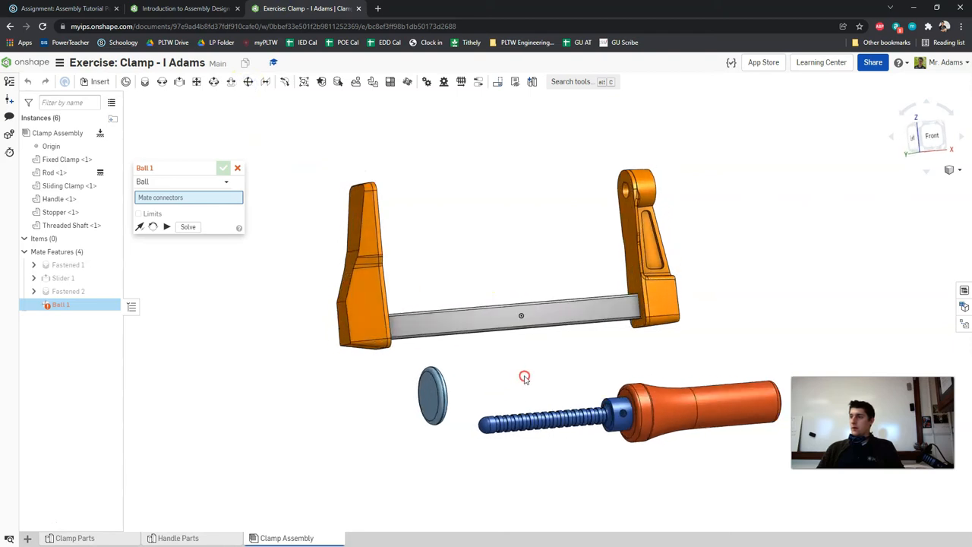
pyautogui.moveTo(517, 382); pyautogui.dragTo(334, 361, button='right')
pyautogui.scroll(5, 529, 433)
pyautogui.scroll(-3, 509, 462)
pyautogui.click(522, 460)
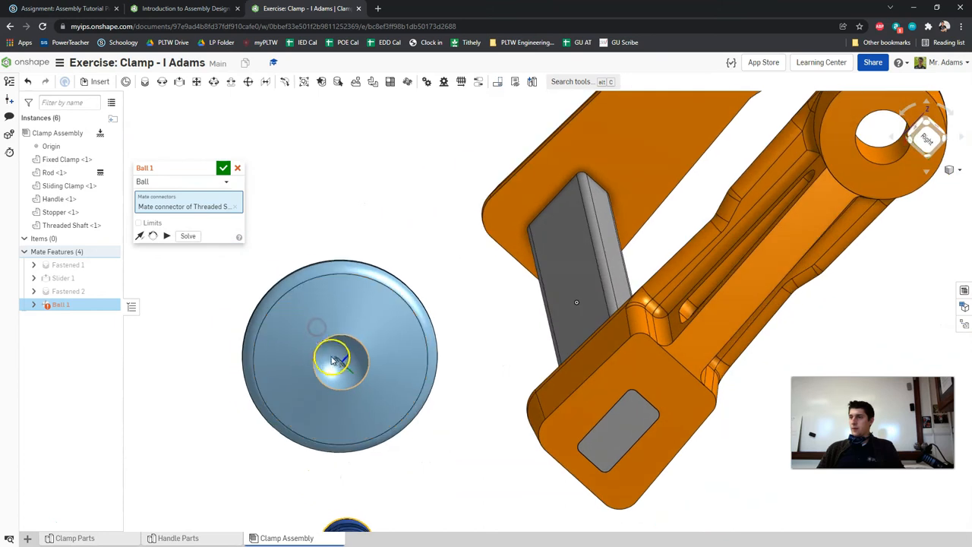
# Step: Pick the center of the Stopper's spherical recess as the second connector and accept the Ball mate with the Threaded Shaft
pyautogui.scroll(8, 343, 370)
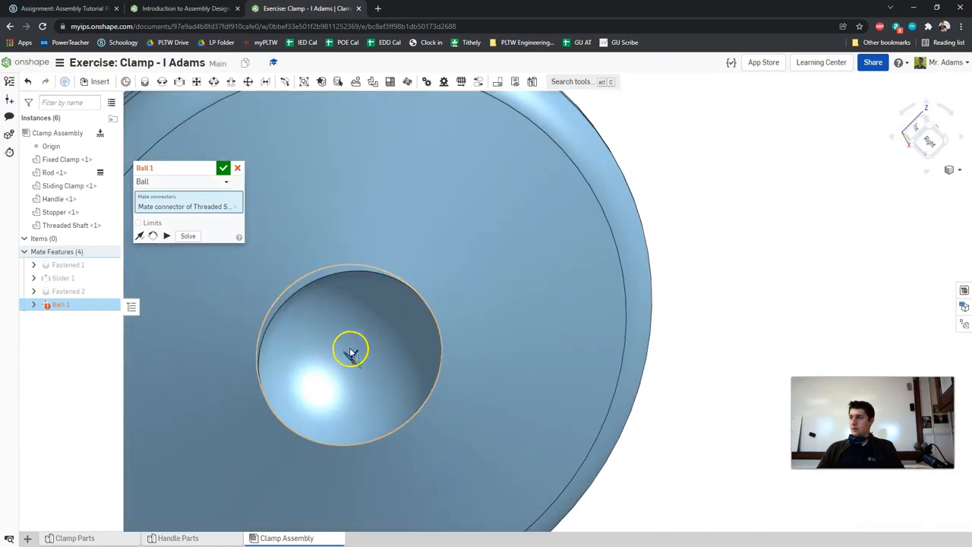
pyautogui.moveTo(369, 464); pyautogui.dragTo(500, 460, button='right')
pyautogui.click(432, 391)
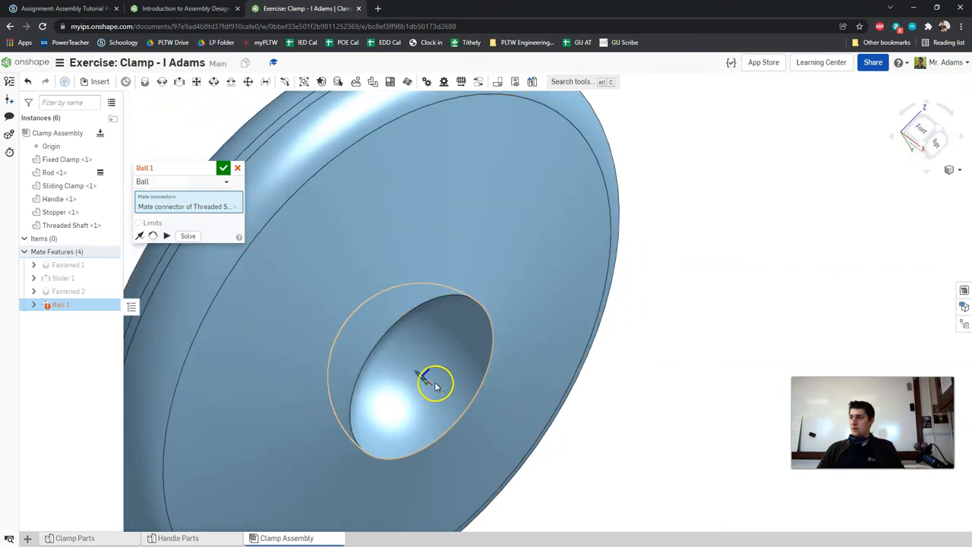
pyautogui.click(428, 385)
pyautogui.scroll(-5, 613, 362)
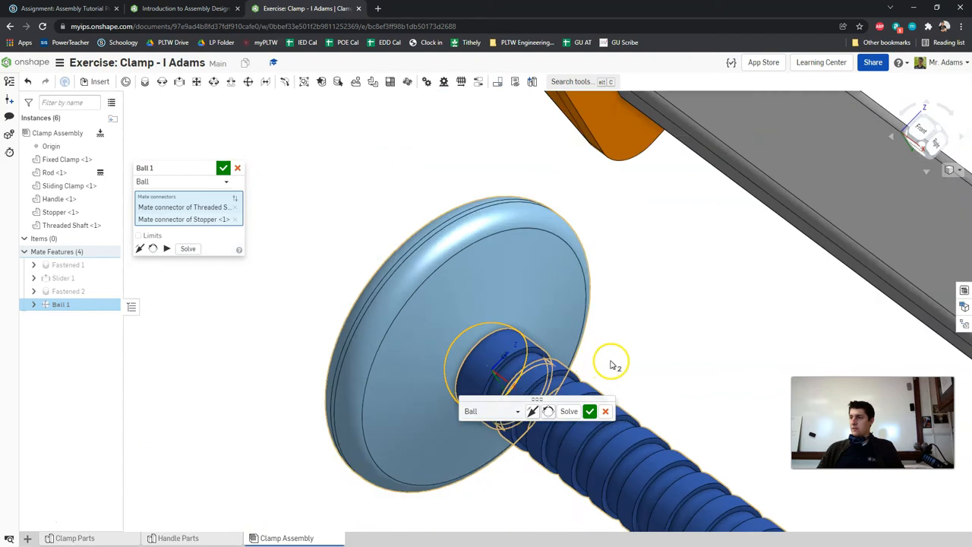
pyautogui.click(589, 411)
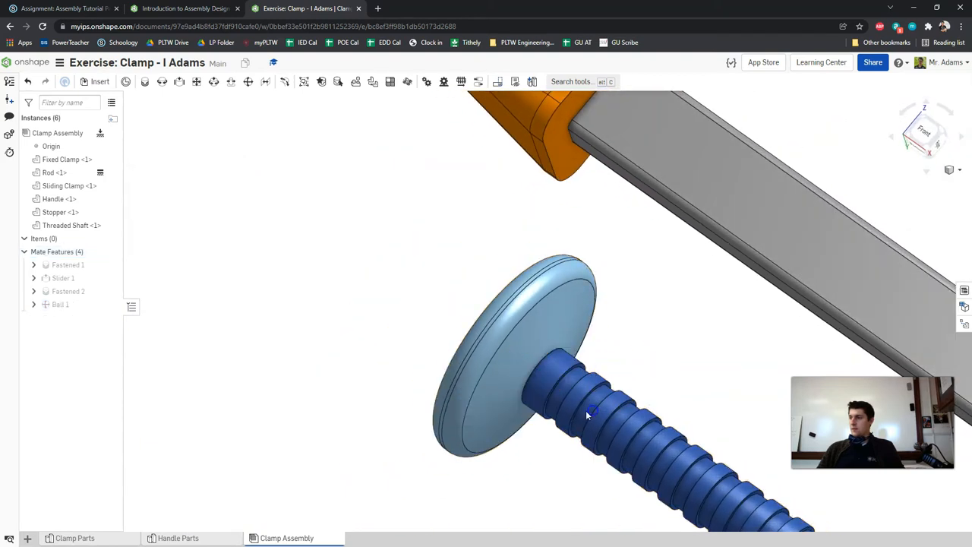
# Step: Reopen the Ball mate between the Threaded Shaft and the Stopper and animate it to check how the joint pivots
pyautogui.moveTo(501, 356); pyautogui.dragTo(444, 358)
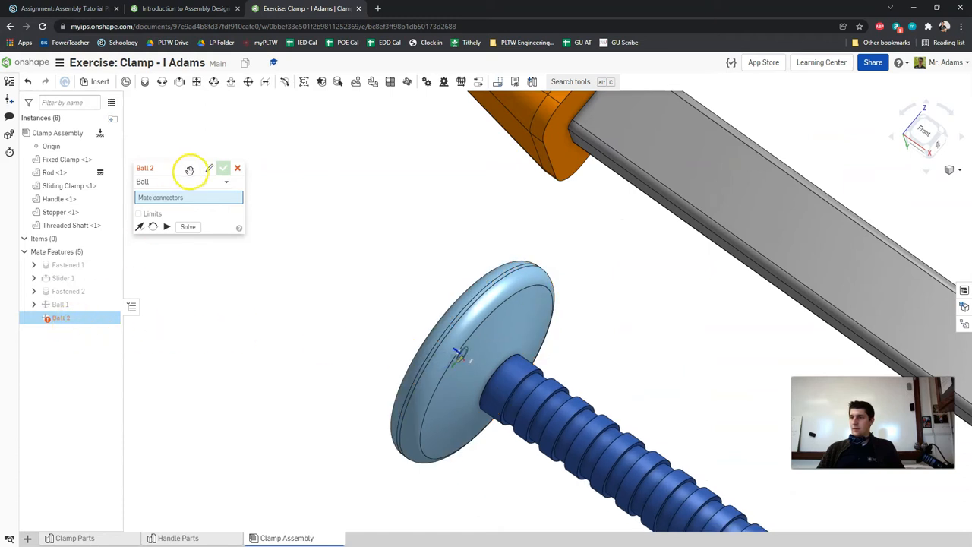
pyautogui.click(237, 168)
pyautogui.doubleClick(66, 305)
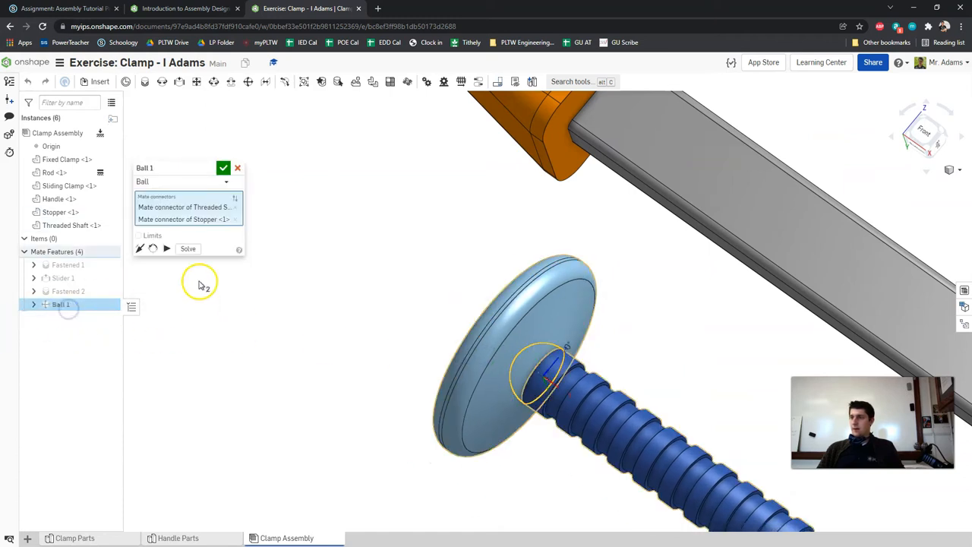
pyautogui.click(167, 249)
pyautogui.scroll(-4, 308, 299)
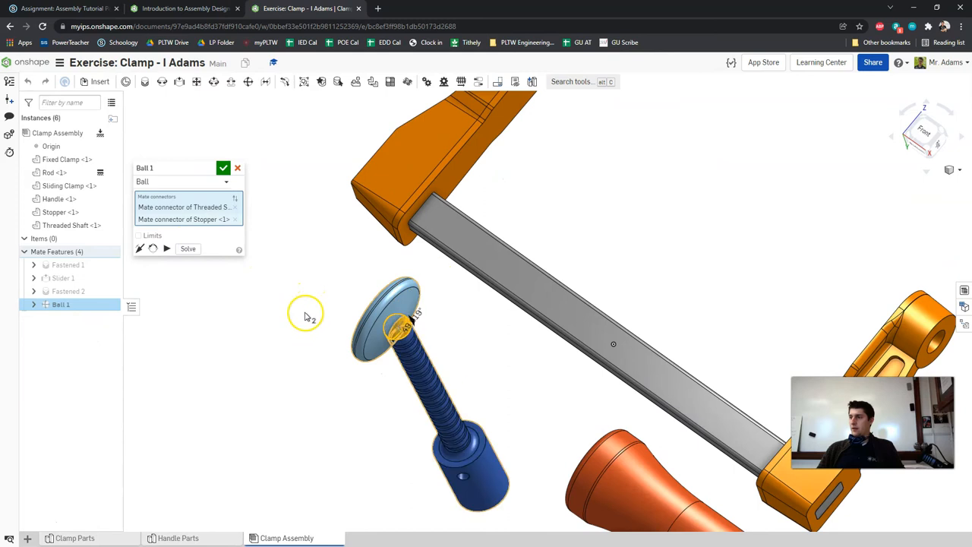
pyautogui.click(166, 250)
pyautogui.moveTo(436, 331); pyautogui.dragTo(469, 321, button='right')
pyautogui.scroll(-2, 469, 321)
pyautogui.moveTo(407, 342); pyautogui.dragTo(402, 358, button='right')
pyautogui.click(189, 249)
pyautogui.click(165, 249)
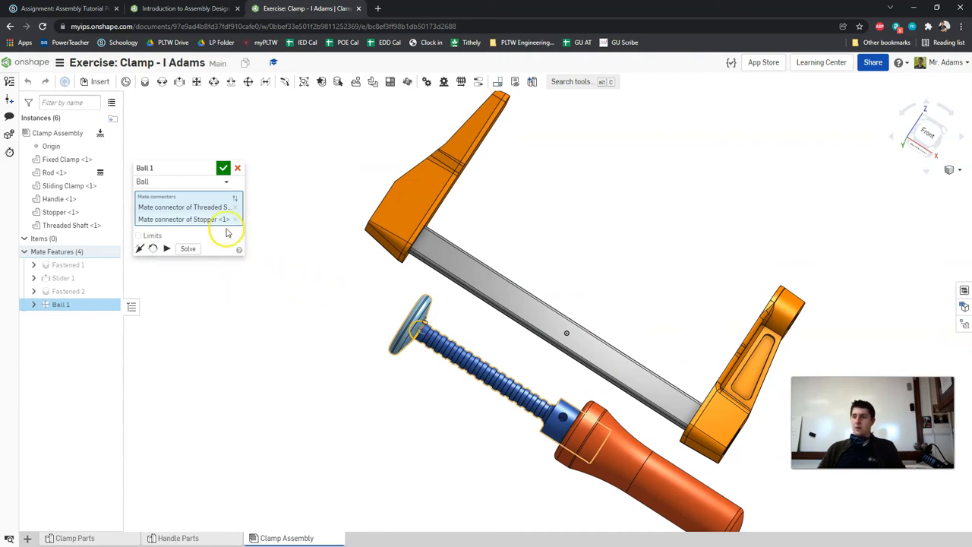
pyautogui.click(223, 169)
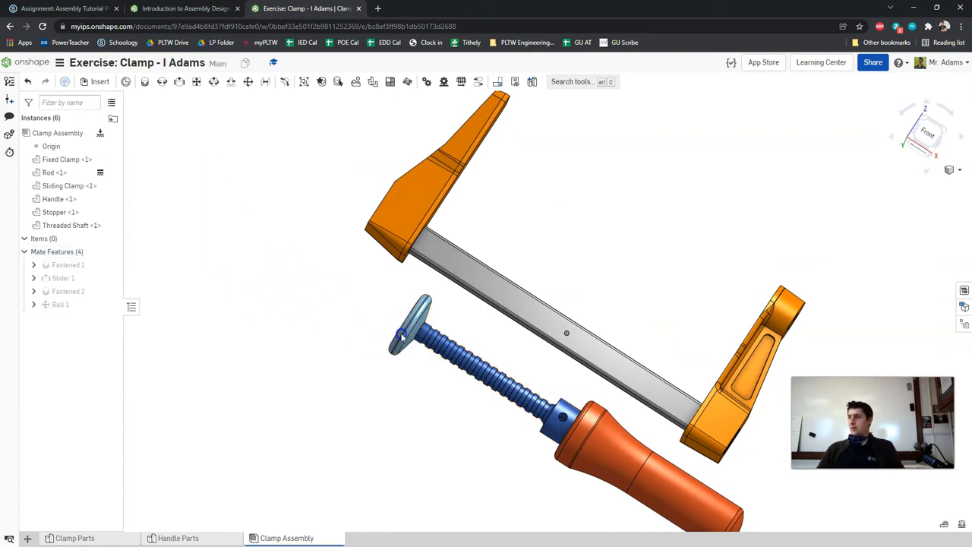
# Step: Move the Stopper to test its Ball mate with the Threaded Shaft
pyautogui.moveTo(374, 375); pyautogui.dragTo(377, 340)
pyautogui.moveTo(354, 296); pyautogui.dragTo(370, 321, button='right')
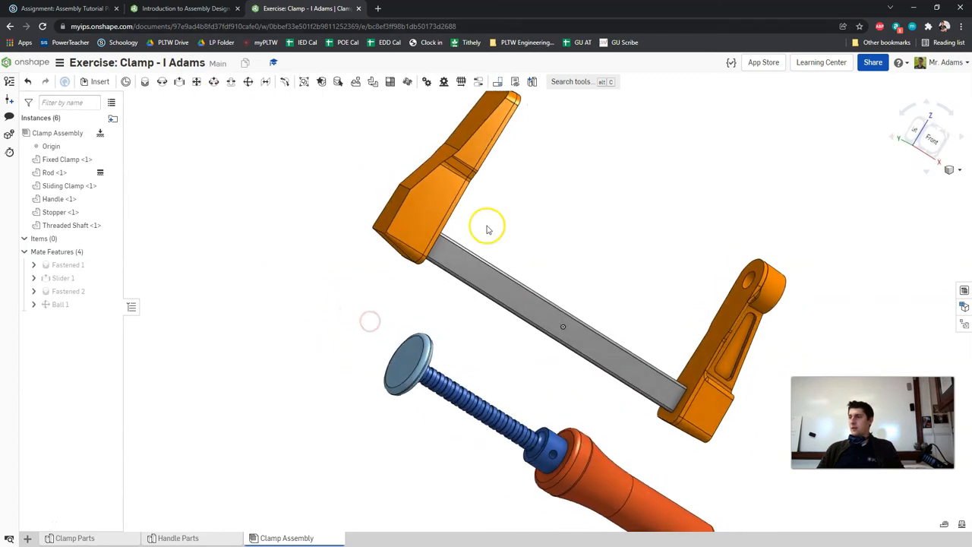
pyautogui.scroll(-3, 549, 289)
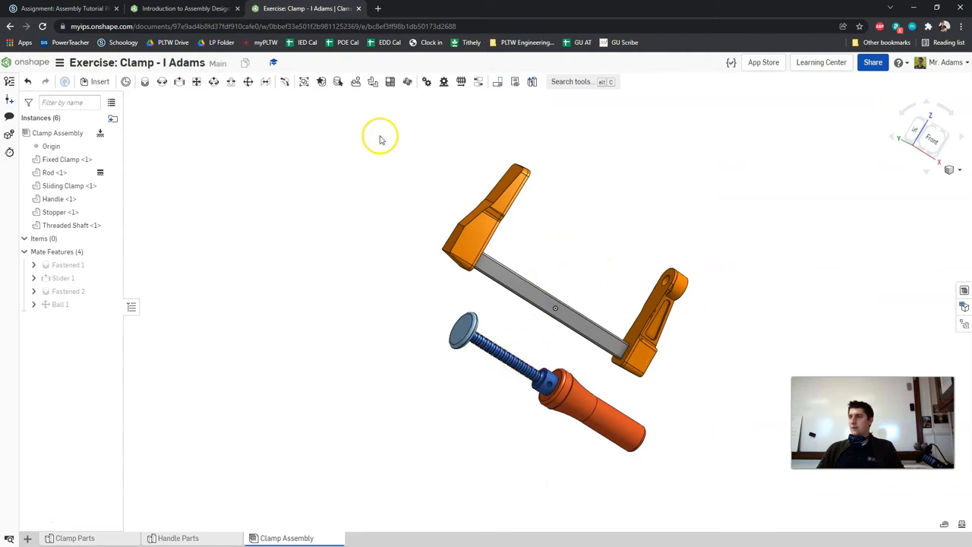
# Step: Read Step 10 of the exercise on the Cylindrical mate between the Threaded Shaft and the Sliding Clamp, and return to the assembly
pyautogui.hotkey('ctrl', 'shift', 'Tab')
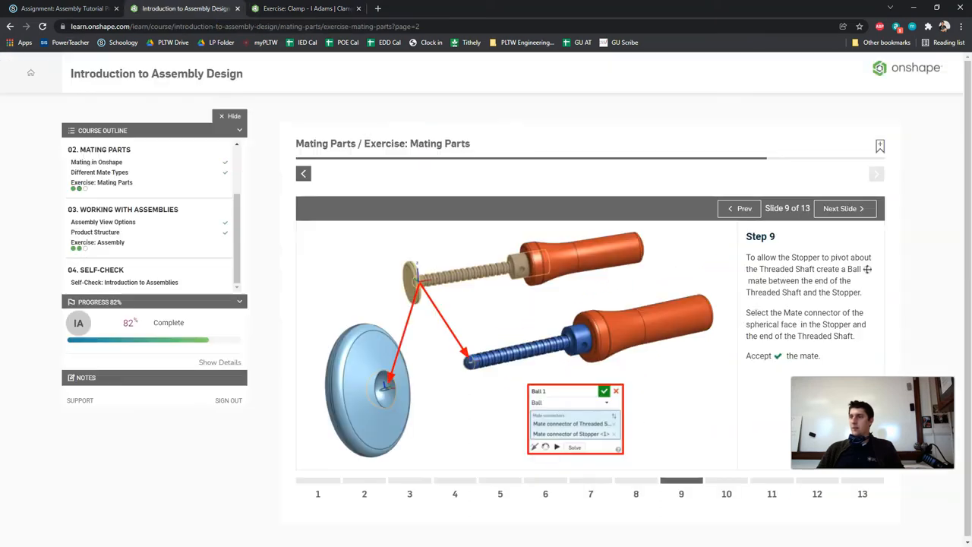
pyautogui.click(860, 215)
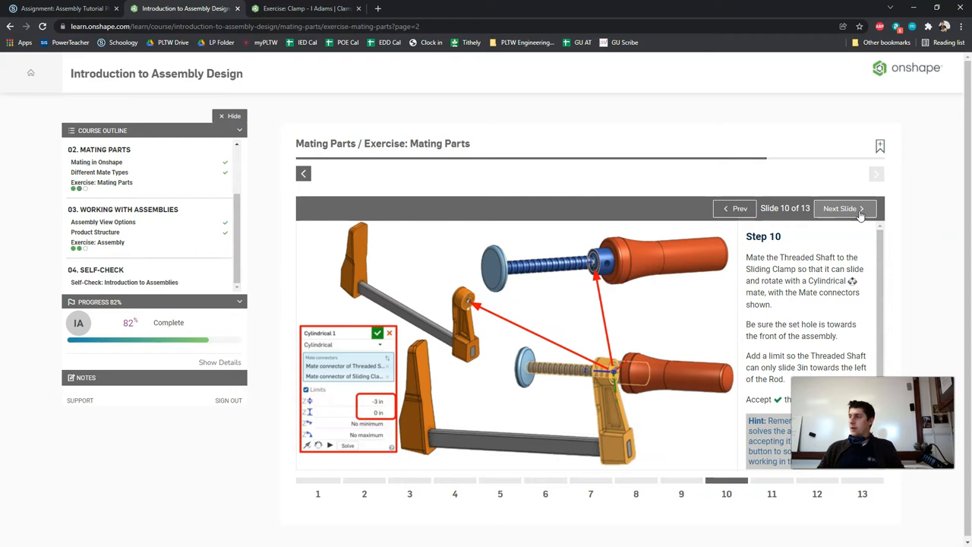
pyautogui.scroll(-1, 761, 341)
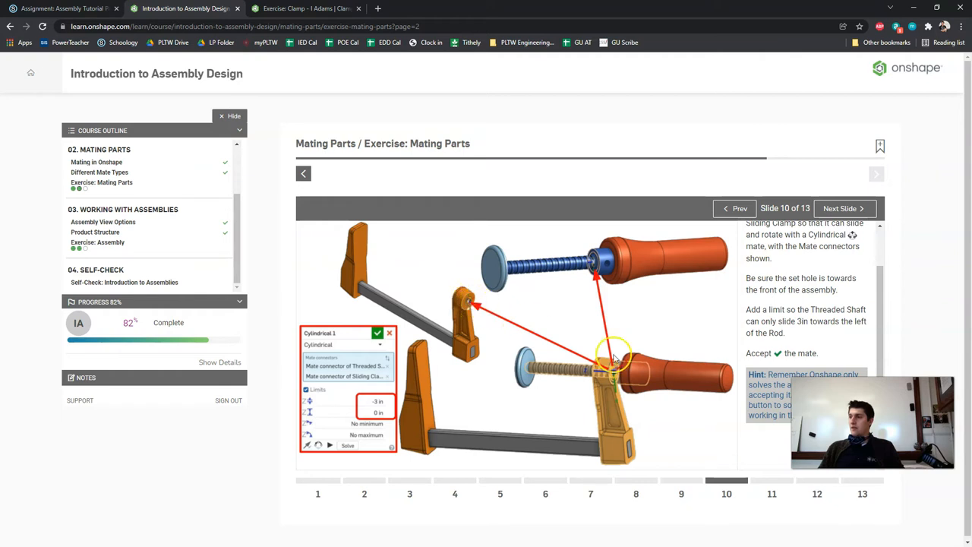
pyautogui.click(319, 9)
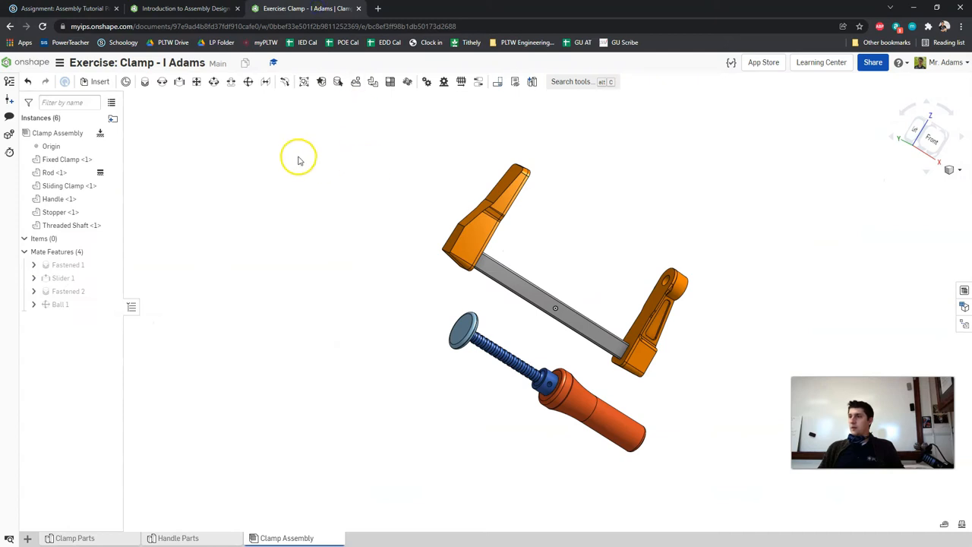
pyautogui.click(214, 81)
pyautogui.moveTo(612, 287); pyautogui.dragTo(508, 263, button='right')
pyautogui.scroll(5, 599, 272)
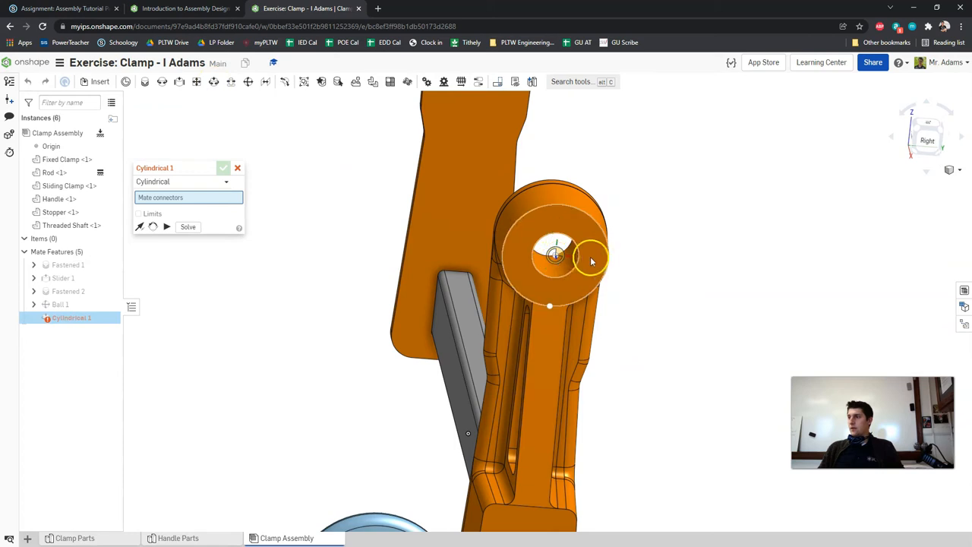
pyautogui.click(587, 258)
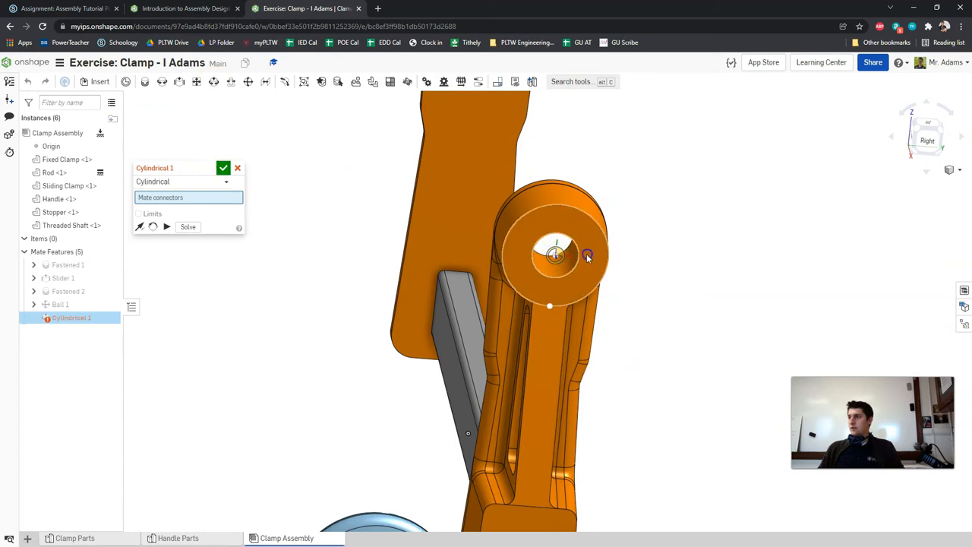
pyautogui.scroll(-4, 433, 288)
pyautogui.moveTo(375, 288); pyautogui.dragTo(439, 362, button='right')
pyautogui.scroll(-4, 434, 297)
pyautogui.click(431, 411)
pyautogui.scroll(5, 432, 414)
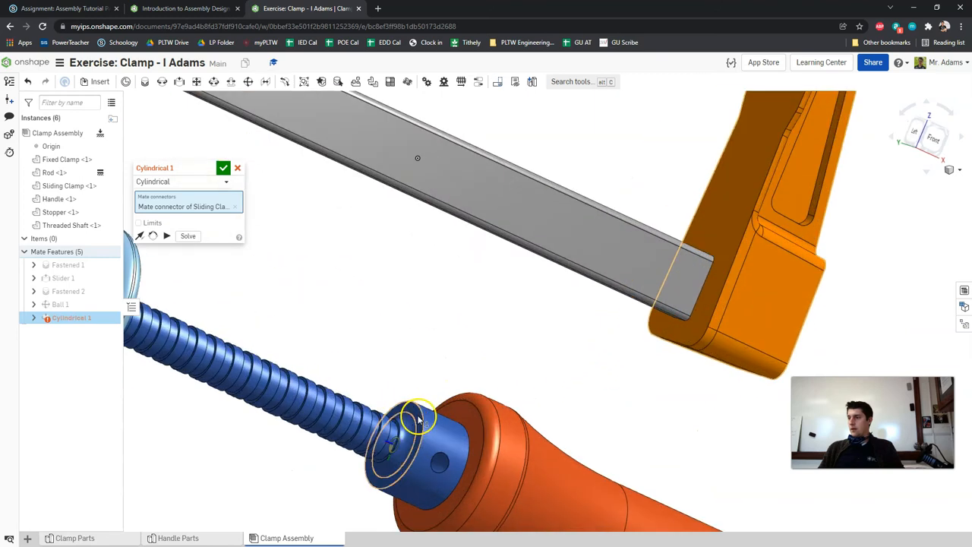
pyautogui.click(414, 429)
pyautogui.scroll(-5, 440, 401)
pyautogui.moveTo(440, 401); pyautogui.dragTo(327, 383, button='right')
pyautogui.moveTo(464, 239); pyautogui.dragTo(459, 211, button='right')
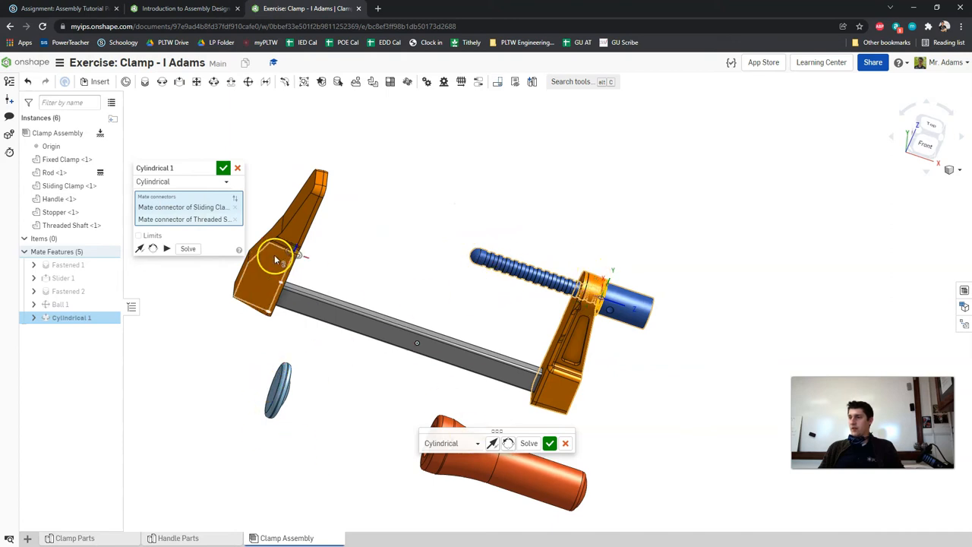
pyautogui.click(166, 248)
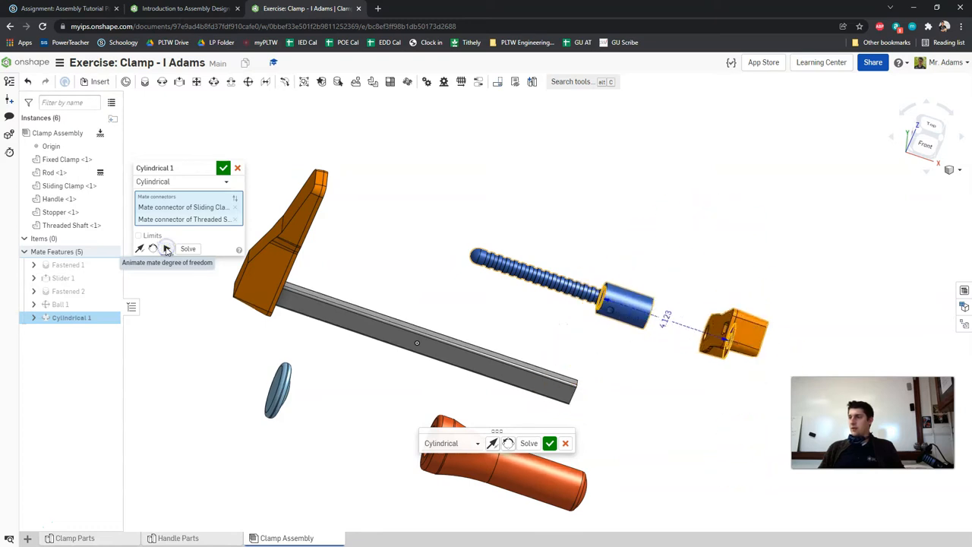
pyautogui.click(218, 217)
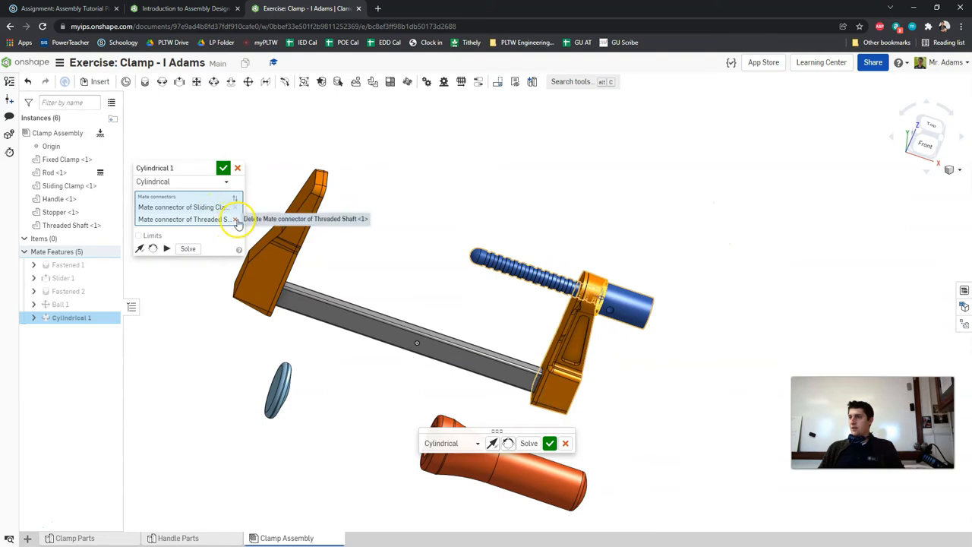
pyautogui.click(235, 219)
pyautogui.click(235, 206)
pyautogui.moveTo(390, 364); pyautogui.dragTo(423, 342, button='right')
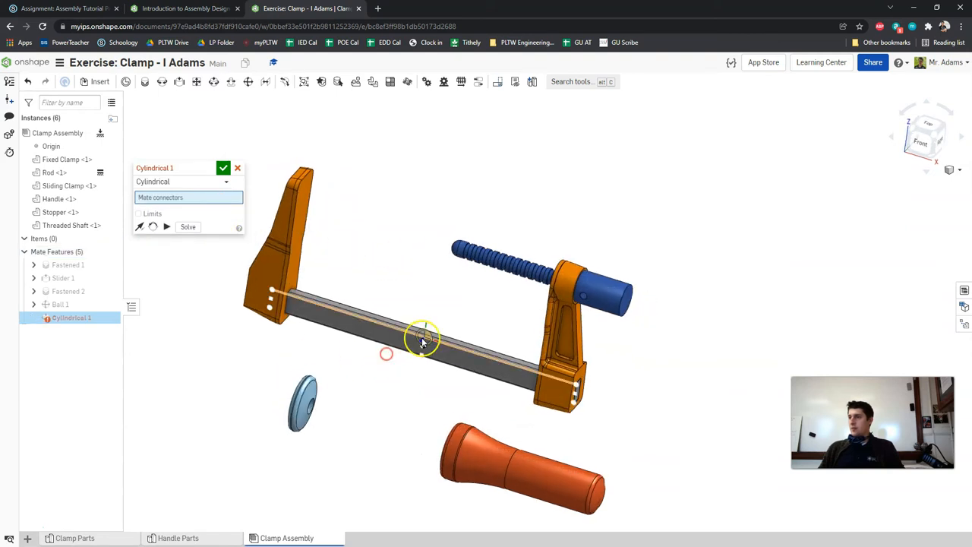
pyautogui.click(237, 168)
pyautogui.moveTo(426, 380); pyautogui.dragTo(455, 375, button='right')
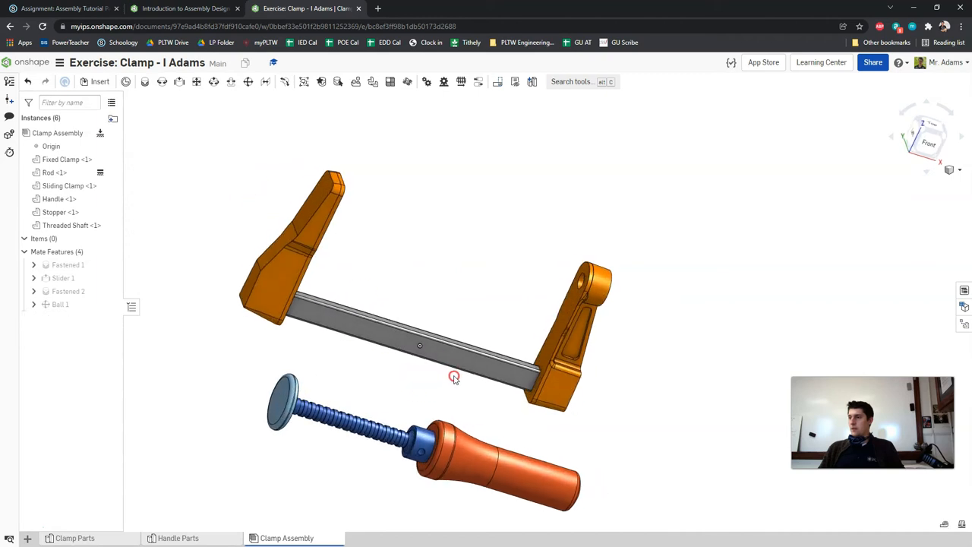
# Step: Start a Cylindrical mate from the Threaded Shaft's collar face to the hole of the Sliding Clamp, solve it and animate its motion
pyautogui.click(214, 82)
pyautogui.scroll(-5, 385, 357)
pyautogui.moveTo(392, 441); pyautogui.dragTo(414, 370, button='middle')
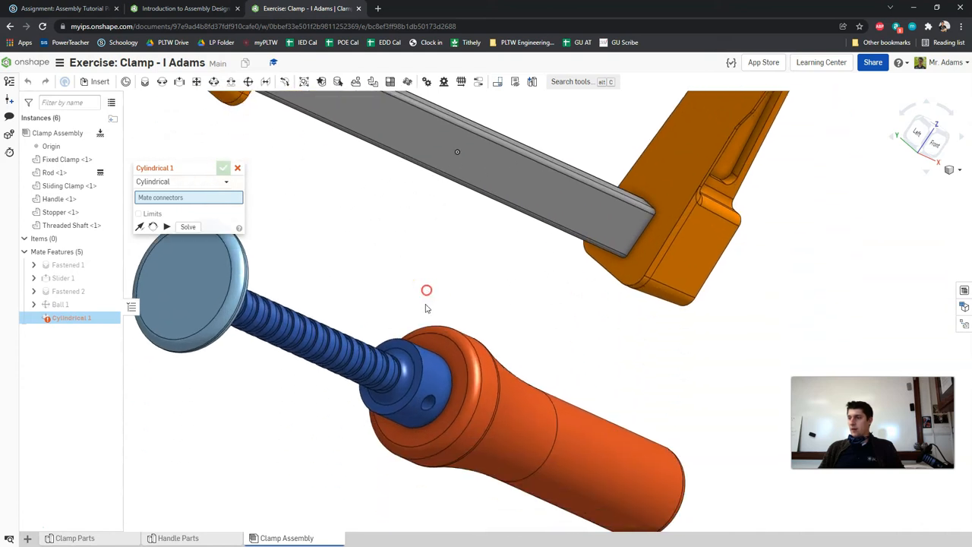
pyautogui.click(412, 370)
pyautogui.moveTo(434, 336); pyautogui.dragTo(288, 520, button='middle')
pyautogui.moveTo(532, 215); pyautogui.dragTo(393, 273, button='right')
pyautogui.click(505, 198)
pyautogui.click(187, 250)
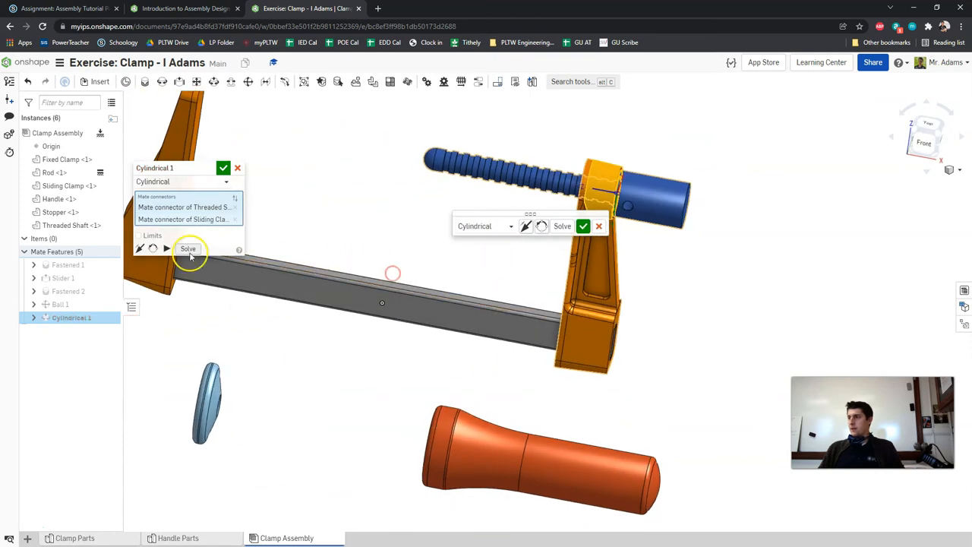
pyautogui.click(166, 249)
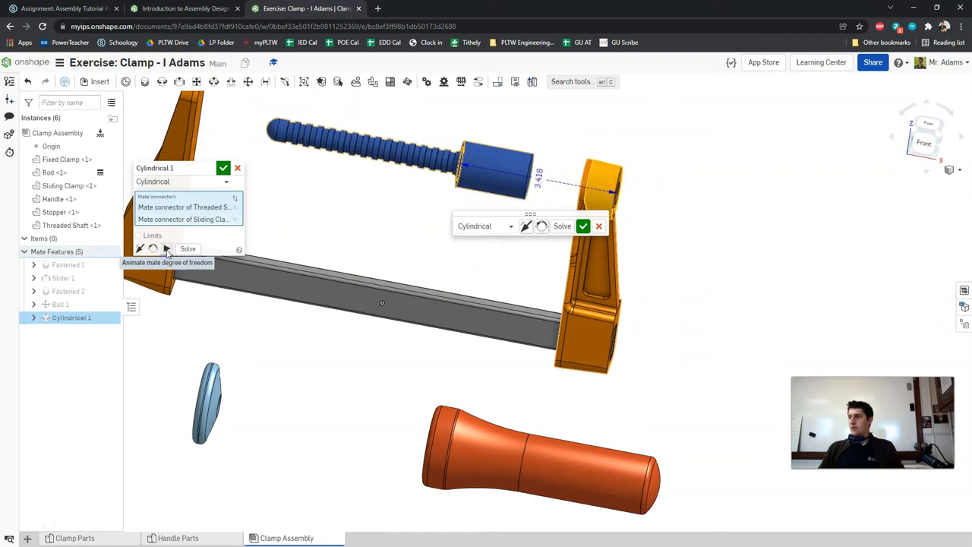
# Step: Recheck the slide limits in Step 10 and give the Cylindrical mate a maximum Z limit of 3 in
pyautogui.click(186, 8)
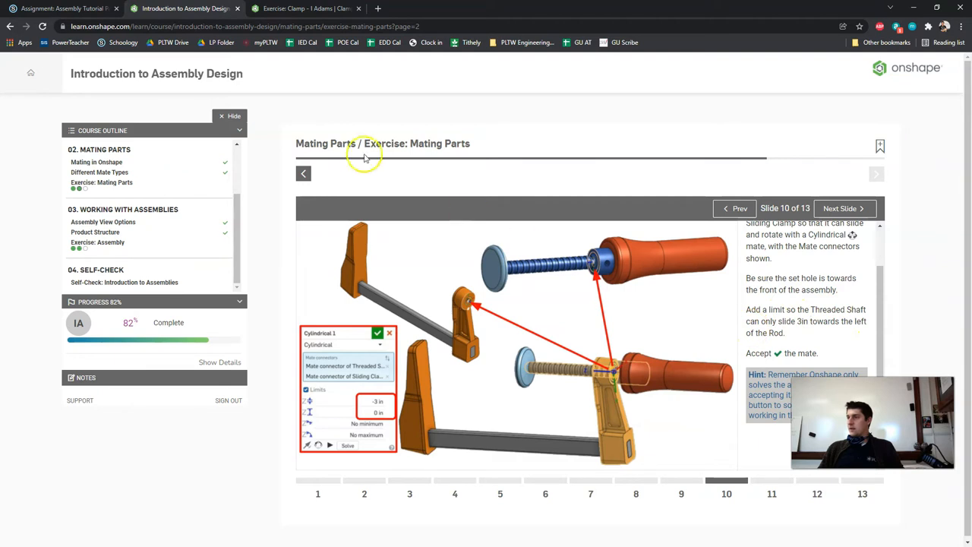
pyautogui.click(313, 8)
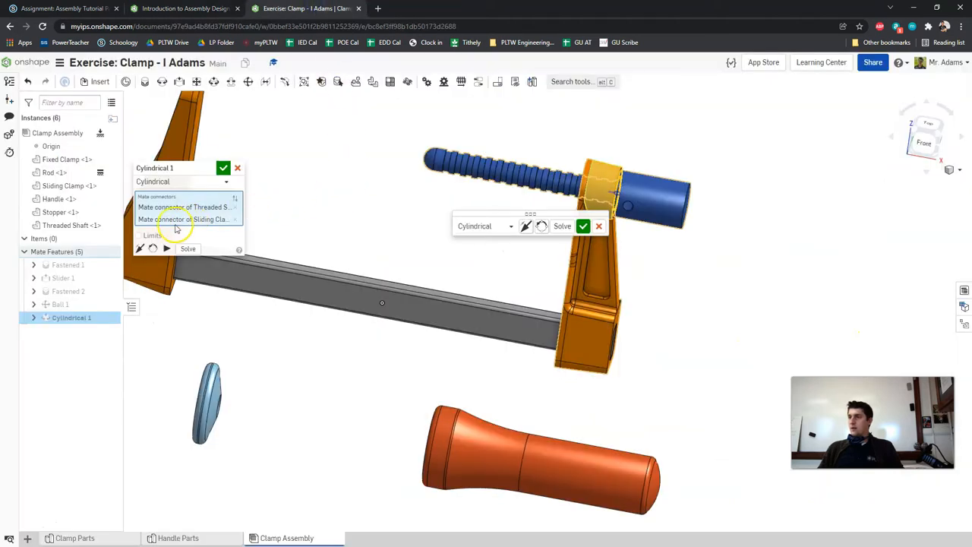
pyautogui.click(138, 235)
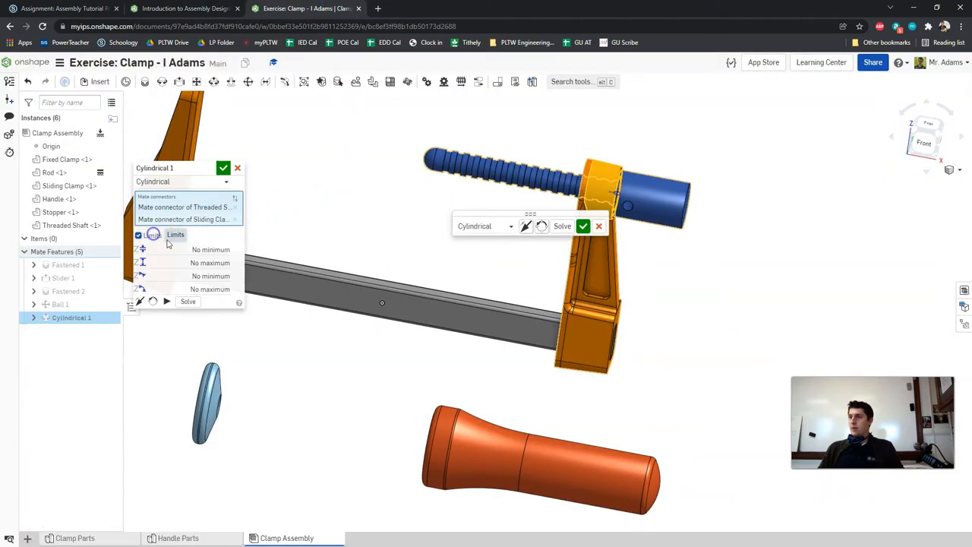
pyautogui.click(217, 262)
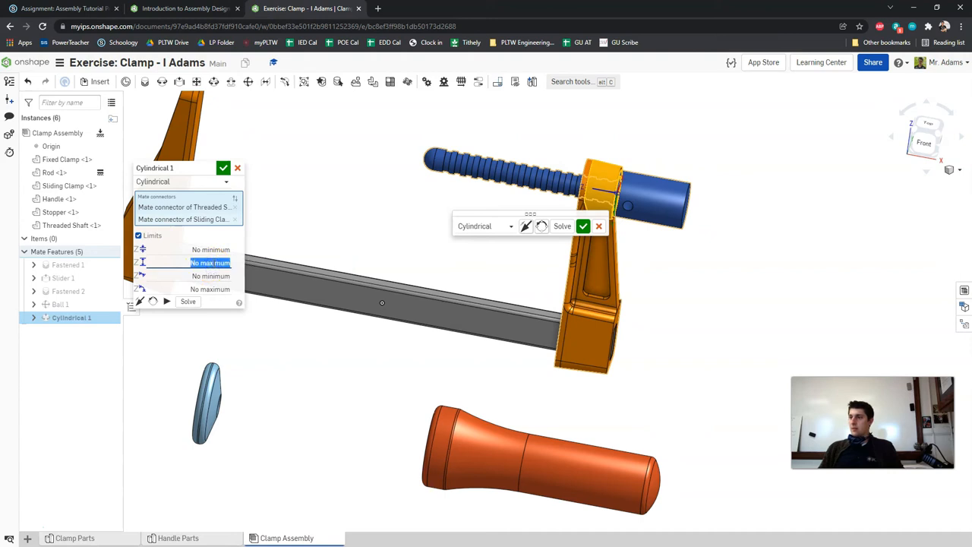
pyautogui.click(154, 319)
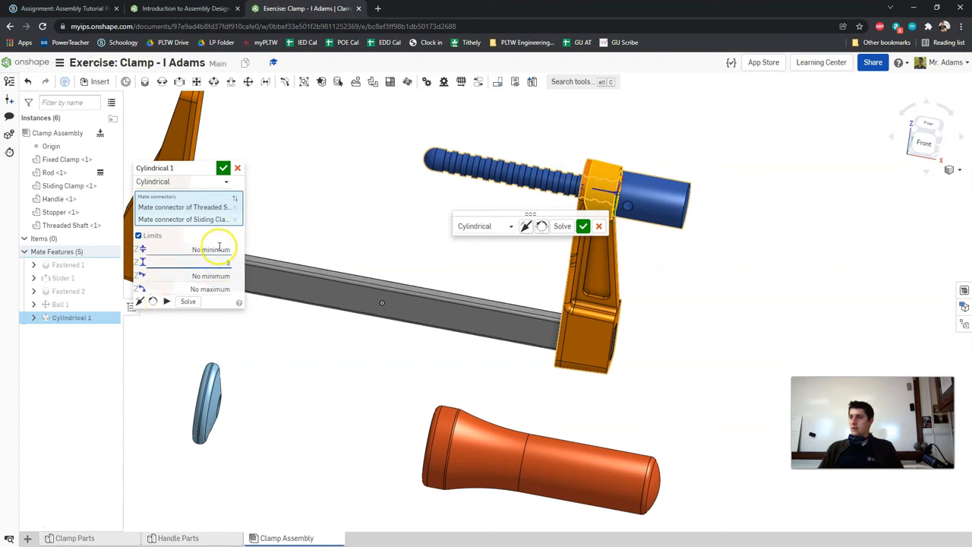
pyautogui.click(320, 232)
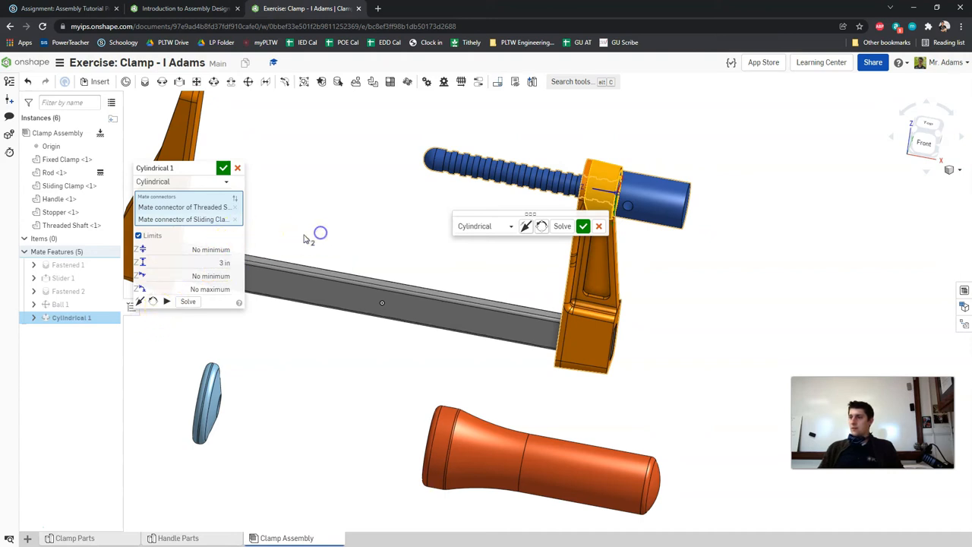
# Step: Animate the limited Cylindrical mate to check its travel and accept it
pyautogui.click(167, 301)
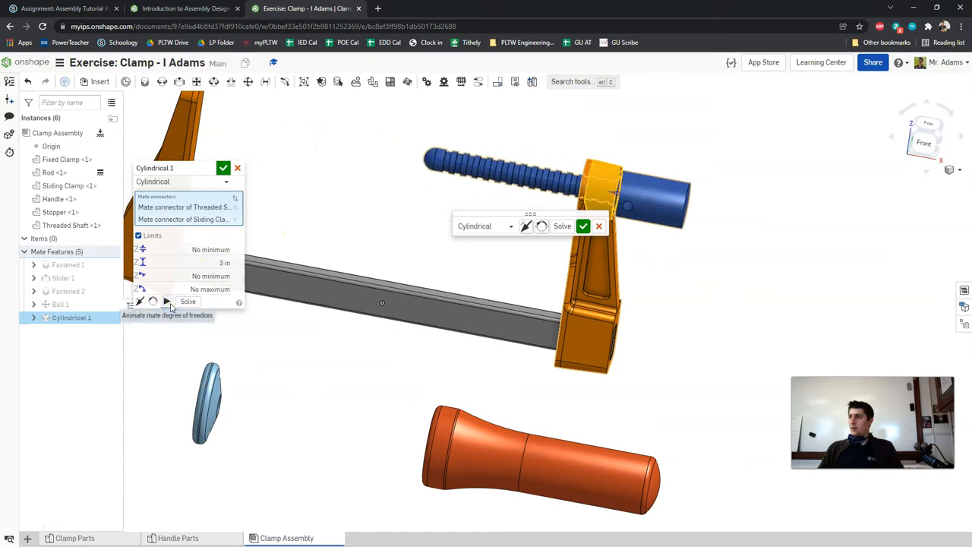
pyautogui.click(171, 304)
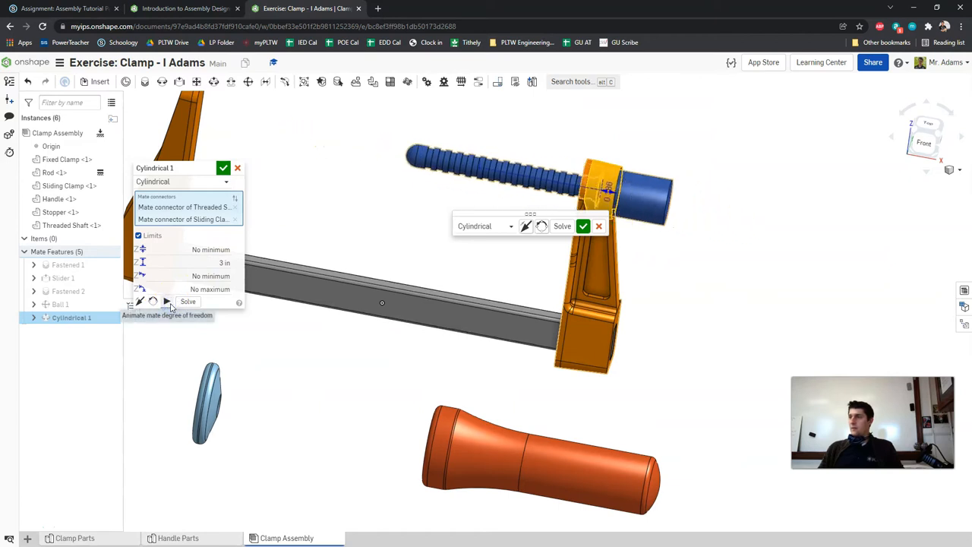
pyautogui.click(221, 173)
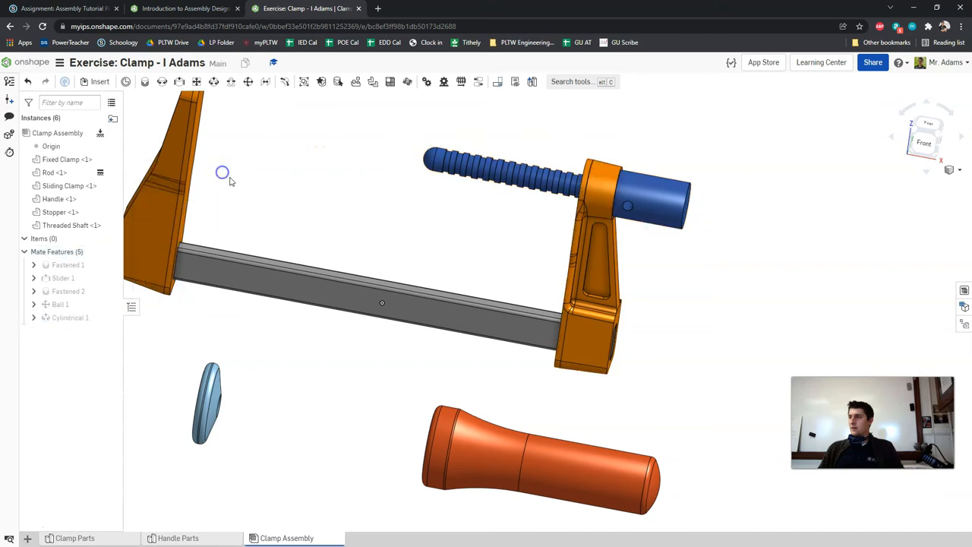
# Step: Slide the Sliding Clamp along the Rod toward the Fixed Clamp, then animate the Cylindrical mate and cancel its edit
pyautogui.moveTo(345, 188); pyautogui.dragTo(683, 191, button='right')
pyautogui.moveTo(683, 192); pyautogui.dragTo(363, 149)
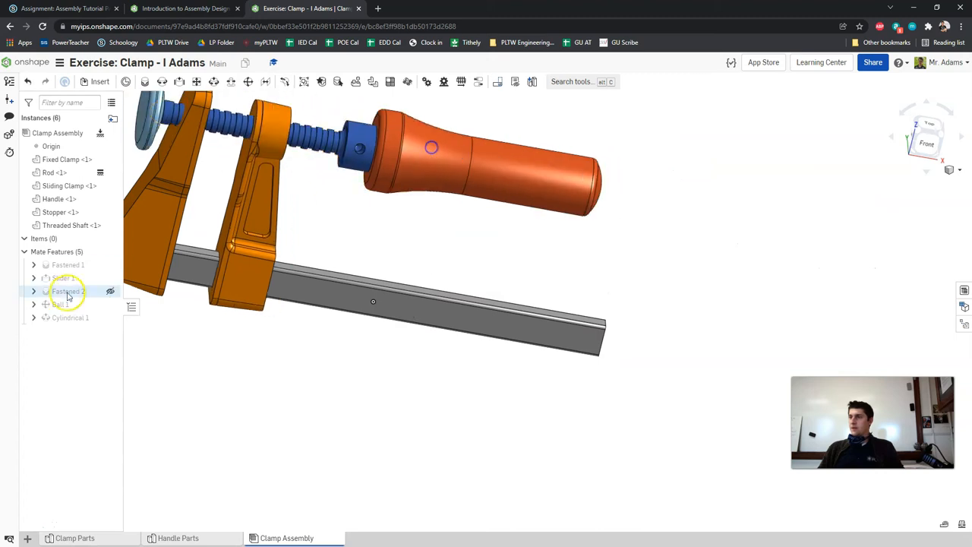
pyautogui.doubleClick(70, 317)
pyautogui.click(154, 301)
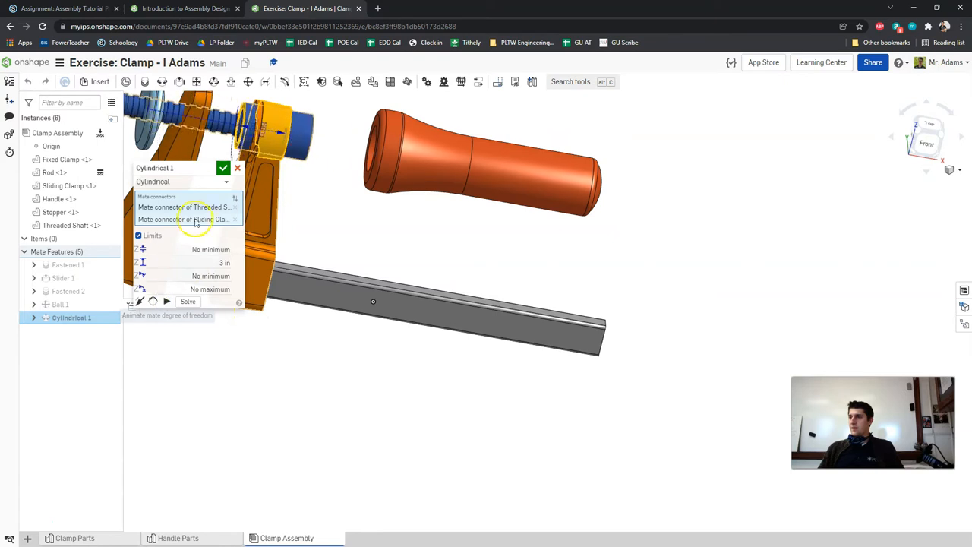
pyautogui.click(238, 168)
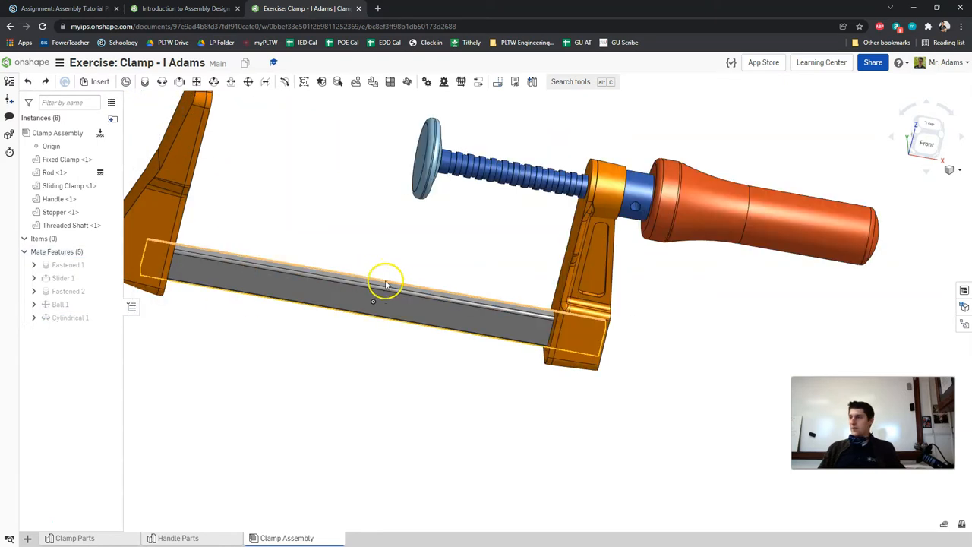
# Step: Reopen the Cylindrical mate and replay its animation to examine how the Threaded Shaft travels through the Sliding Clamp
pyautogui.doubleClick(91, 317)
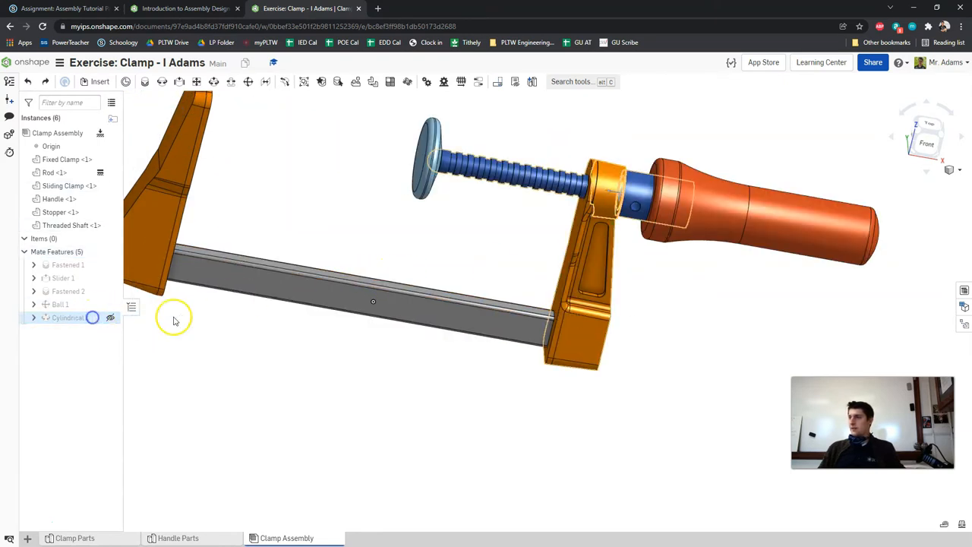
pyautogui.click(165, 301)
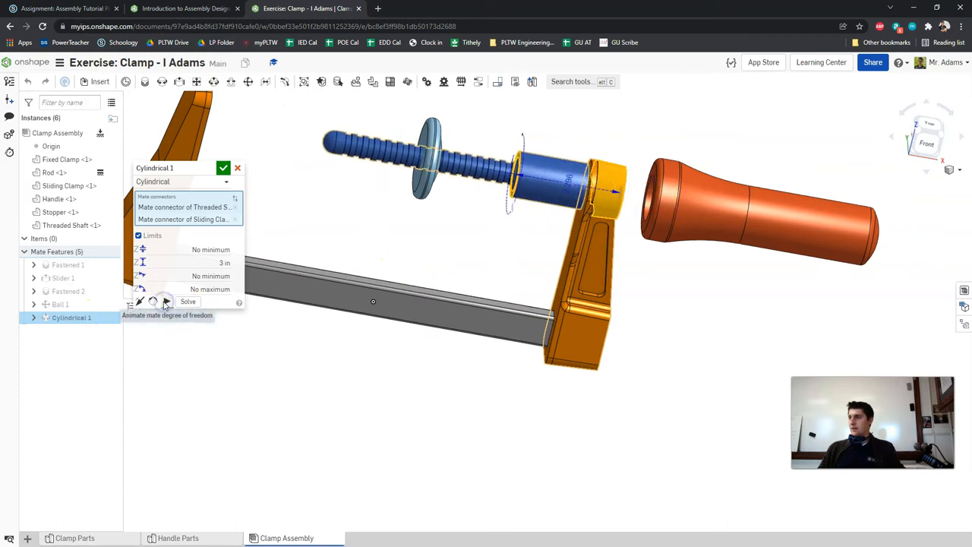
pyautogui.click(166, 302)
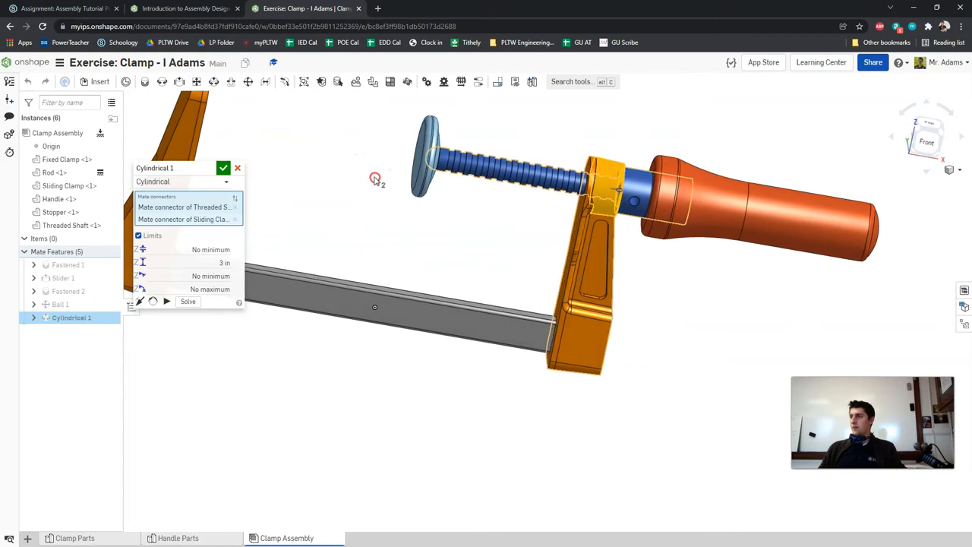
# Step: Limit the Cylindrical 1 mate's Z travel to a minimum of -3 in and a maximum of 0 in, animate it, and accept the mate
pyautogui.click(218, 252)
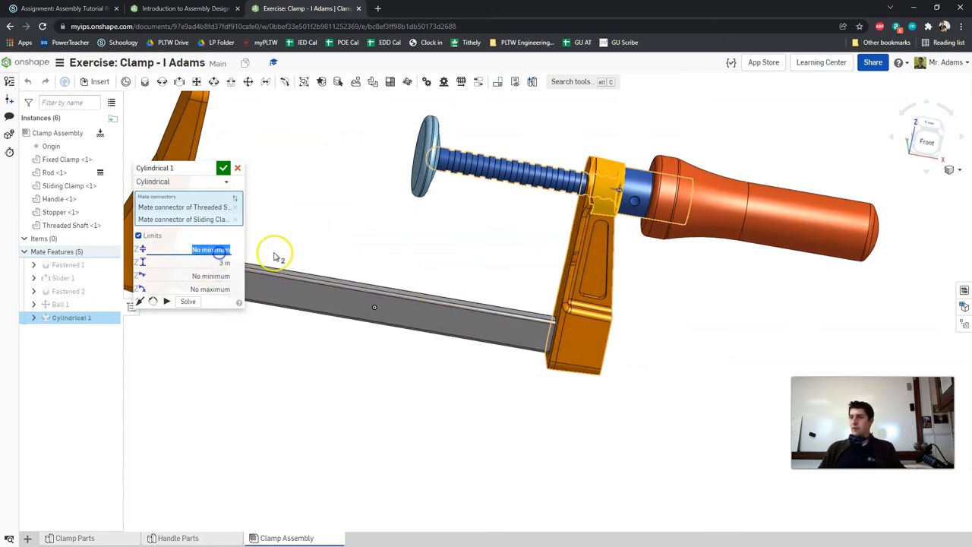
pyautogui.click(159, 251)
pyautogui.write('-3')
pyautogui.press('Tab')
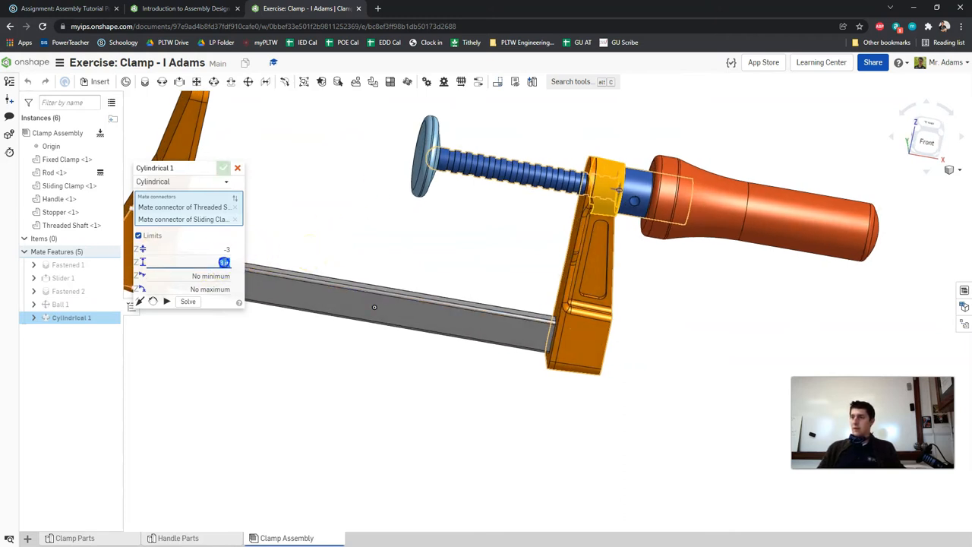
pyautogui.click(166, 302)
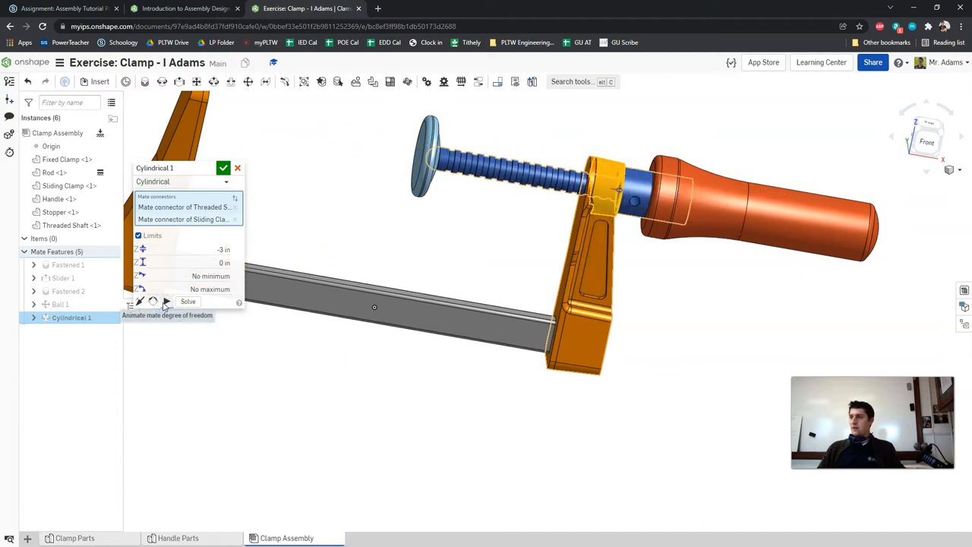
pyautogui.click(284, 264)
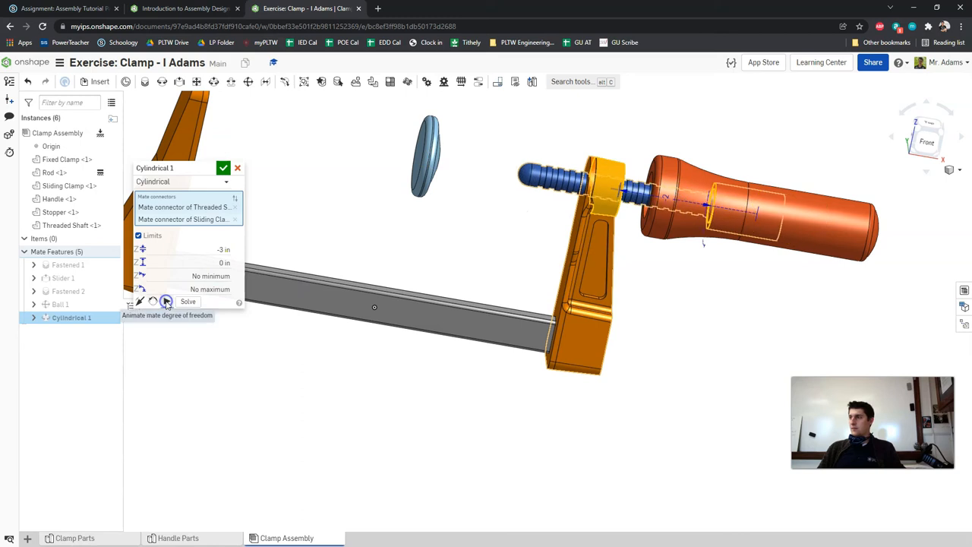
pyautogui.click(663, 214)
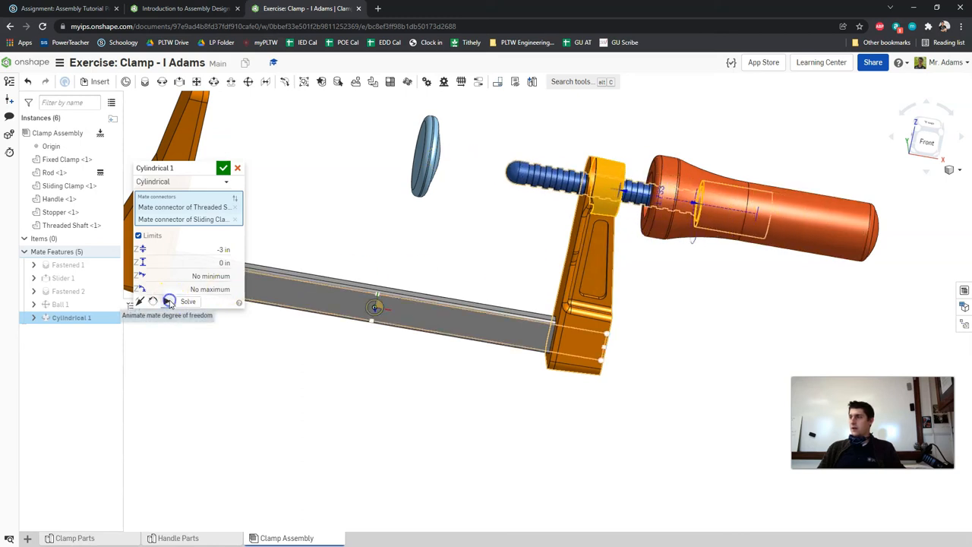
pyautogui.click(222, 167)
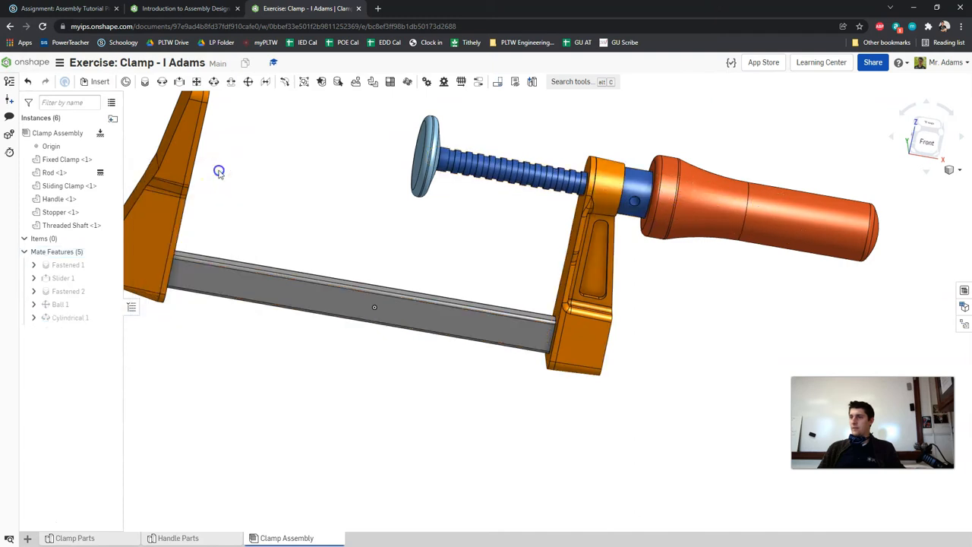
# Step: Move the sliding clamp along the rod and the threaded shaft through the clamp to test how the instances move
pyautogui.moveTo(593, 281); pyautogui.dragTo(270, 230)
pyautogui.moveTo(548, 188); pyautogui.dragTo(612, 206)
pyautogui.moveTo(612, 206)
pyautogui.mouseDown(button='right')
pyautogui.moveTo(612, 217)
pyautogui.moveTo(629, 210)
pyautogui.mouseUp(button='right')
pyautogui.press('f')
pyautogui.moveTo(495, 278); pyautogui.dragTo(700, 283)
# Step: Reopen the Cylindrical 1 mate and animate it to examine the threaded shaft's travel through the sliding clamp
pyautogui.doubleClick(54, 317)
pyautogui.click(167, 301)
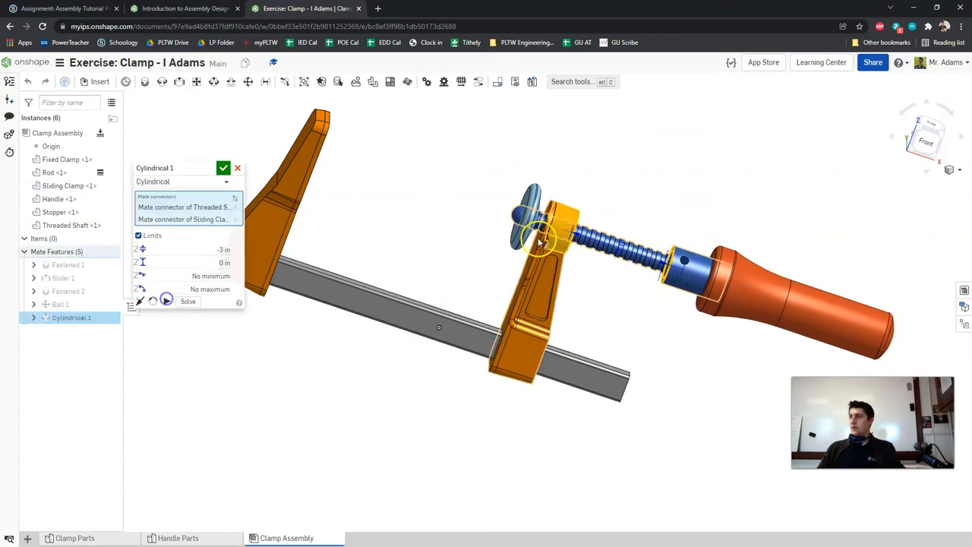
pyautogui.scroll(5, 417, 199)
pyautogui.scroll(-4, 519, 223)
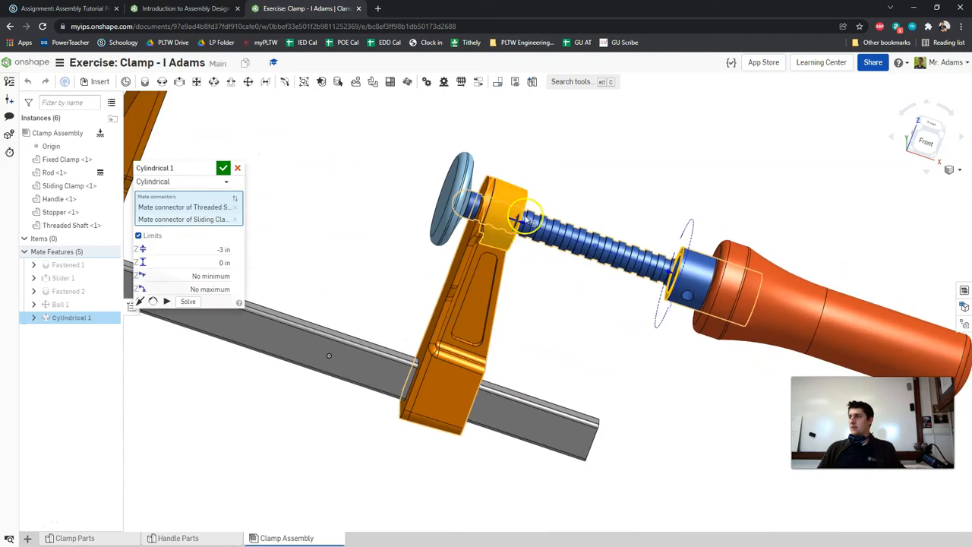
pyautogui.moveTo(525, 219); pyautogui.dragTo(564, 187, button='right')
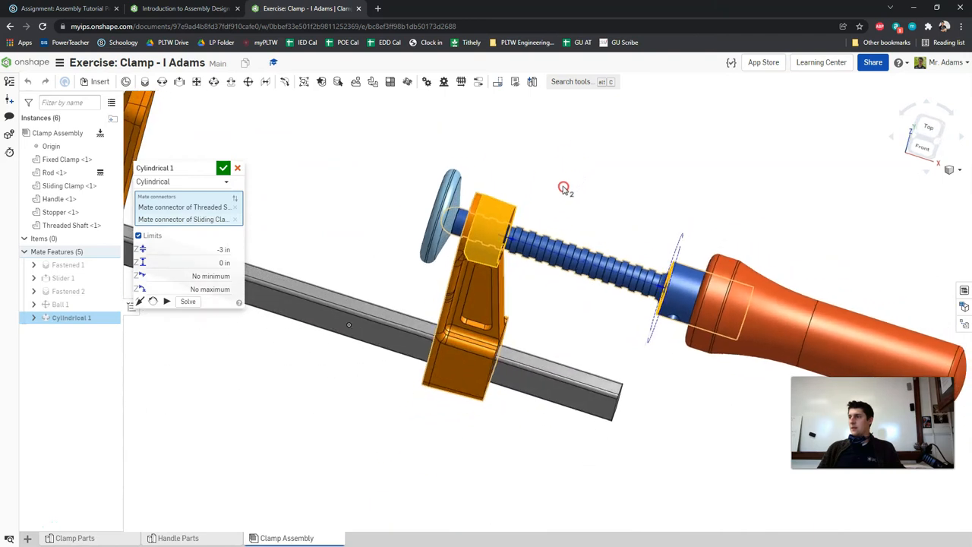
pyautogui.click(223, 168)
pyautogui.moveTo(280, 175); pyautogui.dragTo(312, 177, button='right')
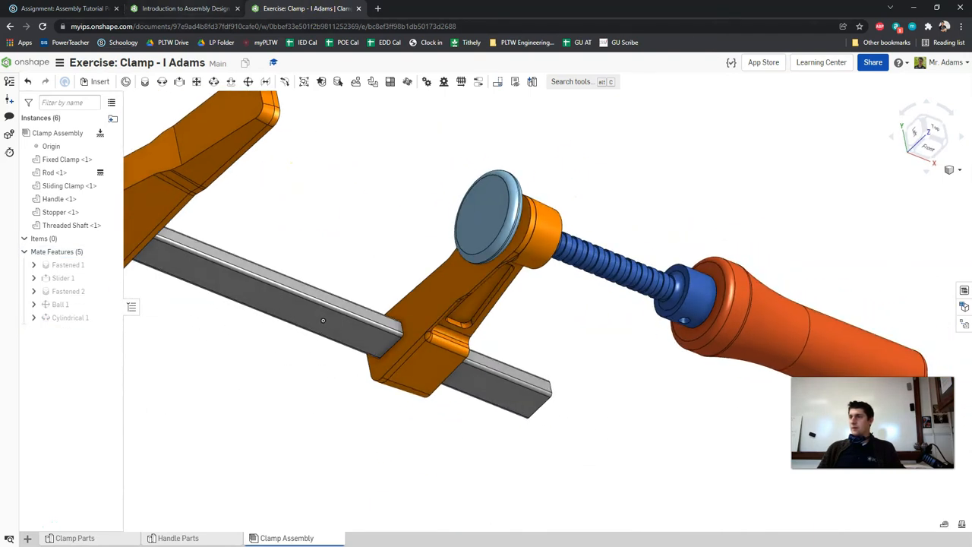
# Step: Switch to the Introduction to Assembly Design course and page through the Mating Parts exercise instructions to step 13
pyautogui.click(186, 8)
pyautogui.click(833, 207)
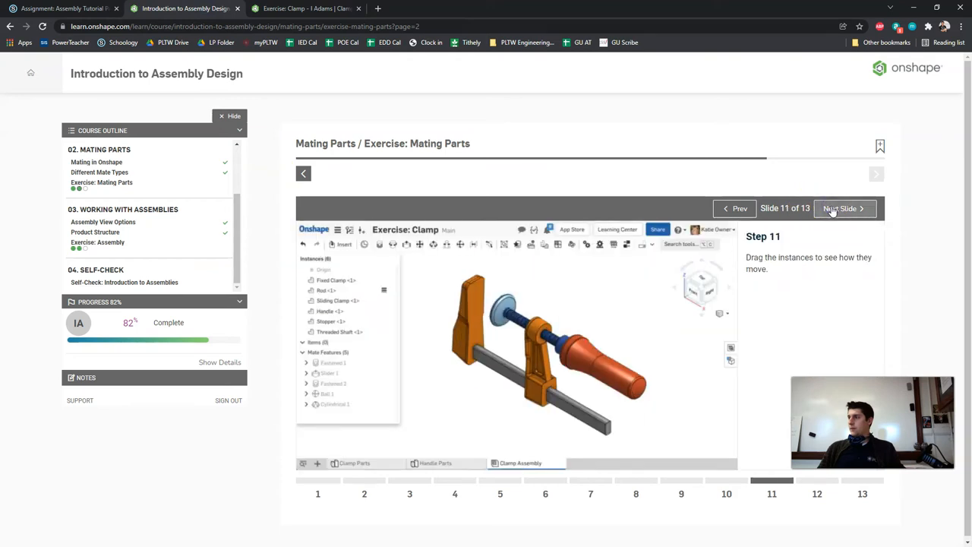
pyautogui.click(832, 208)
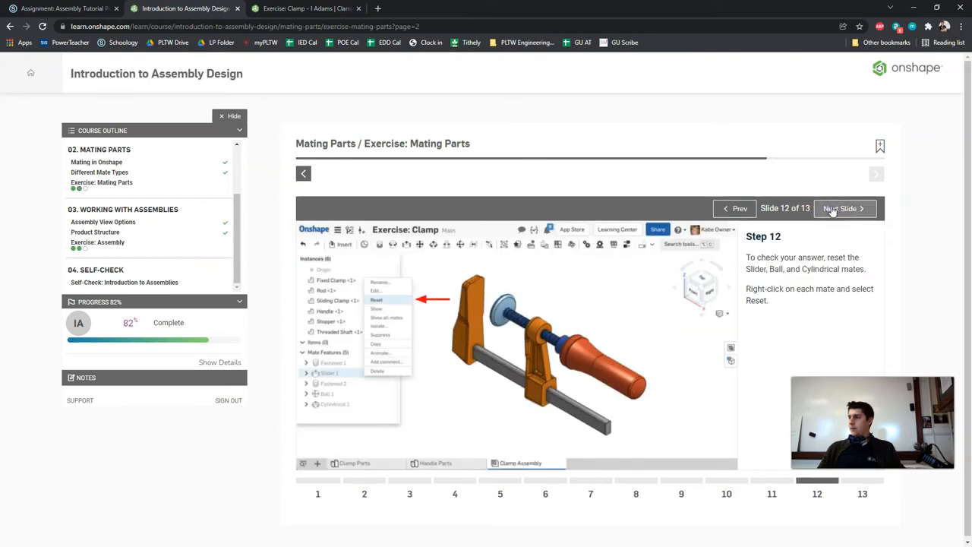
pyautogui.click(831, 208)
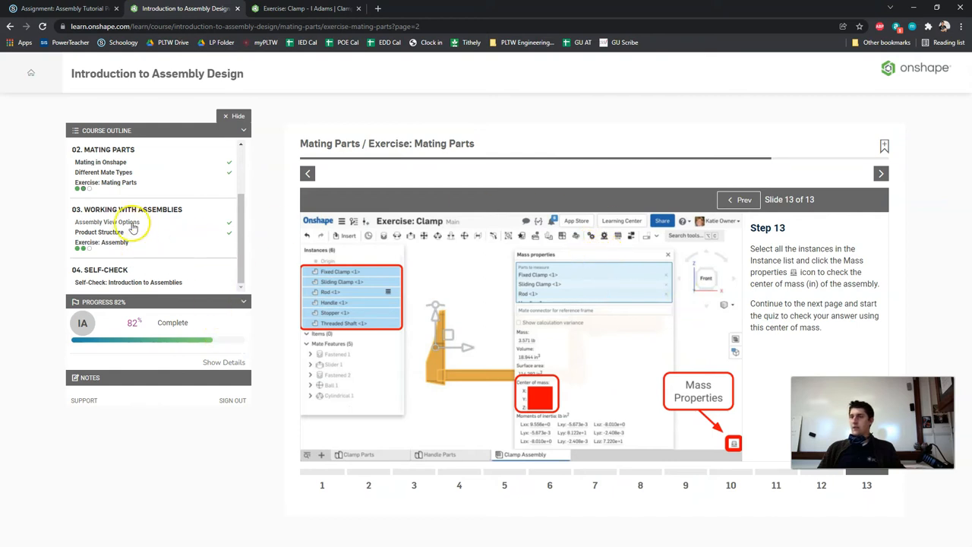
# Step: Go to the Assembly exercise under Working with Assemblies and open its linked Exercise: Universal Joint Assembly document
pyautogui.click(119, 246)
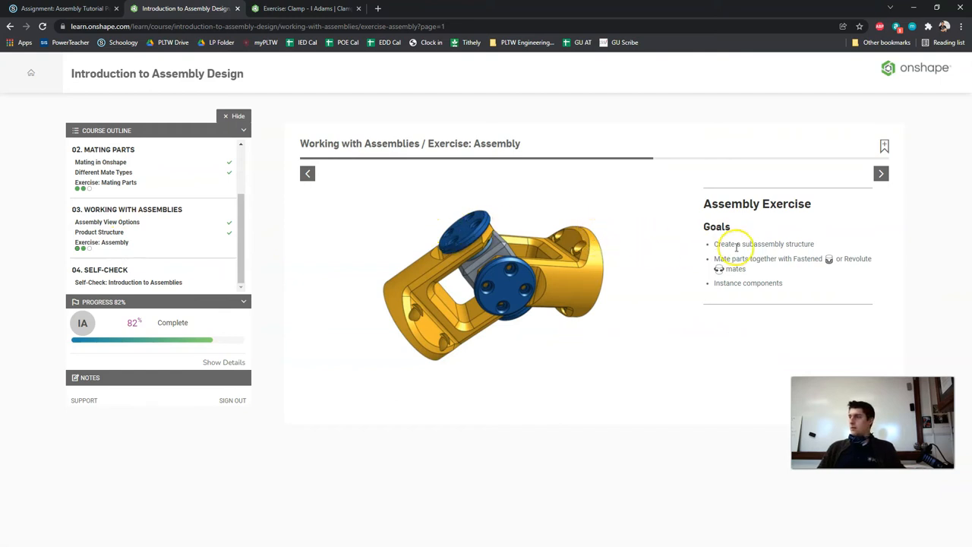
pyautogui.click(879, 172)
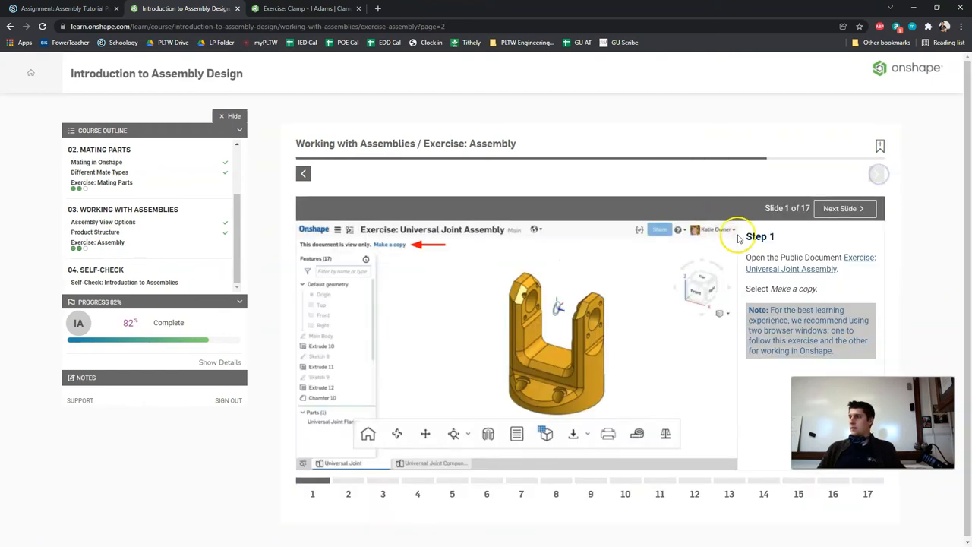
pyautogui.click(774, 276)
pyautogui.click(468, 8)
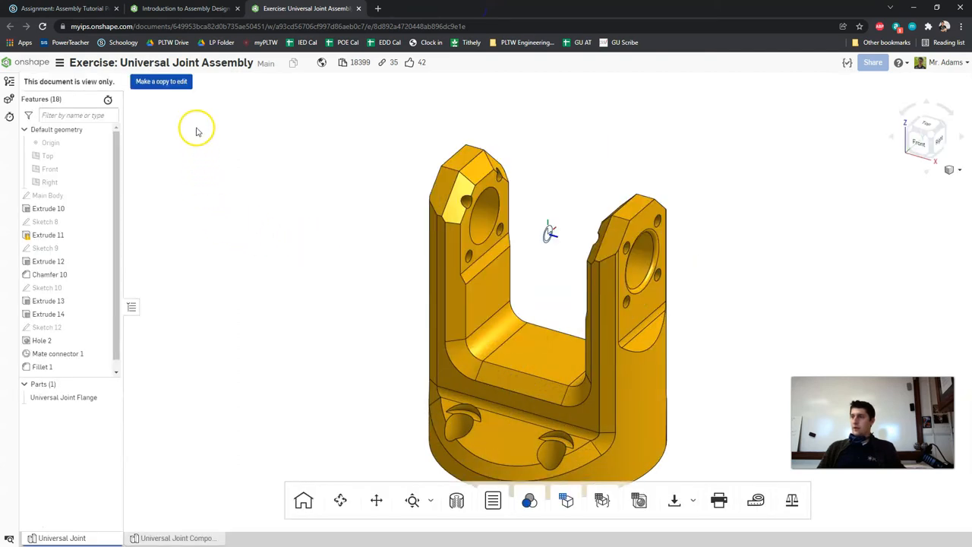
# Step: Make an editable copy of the document, replacing the "Copy" suffix in its name with the owner's name
pyautogui.click(169, 85)
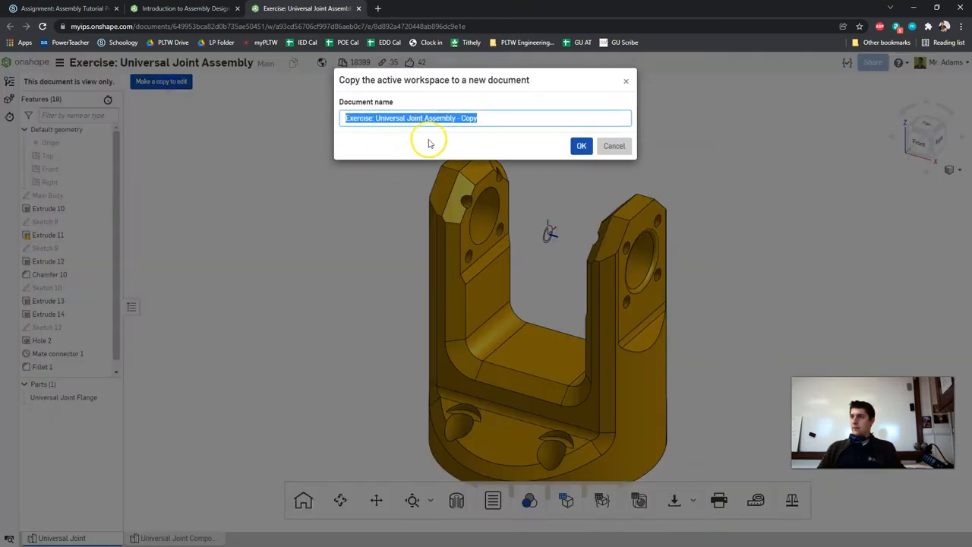
pyautogui.click(496, 118)
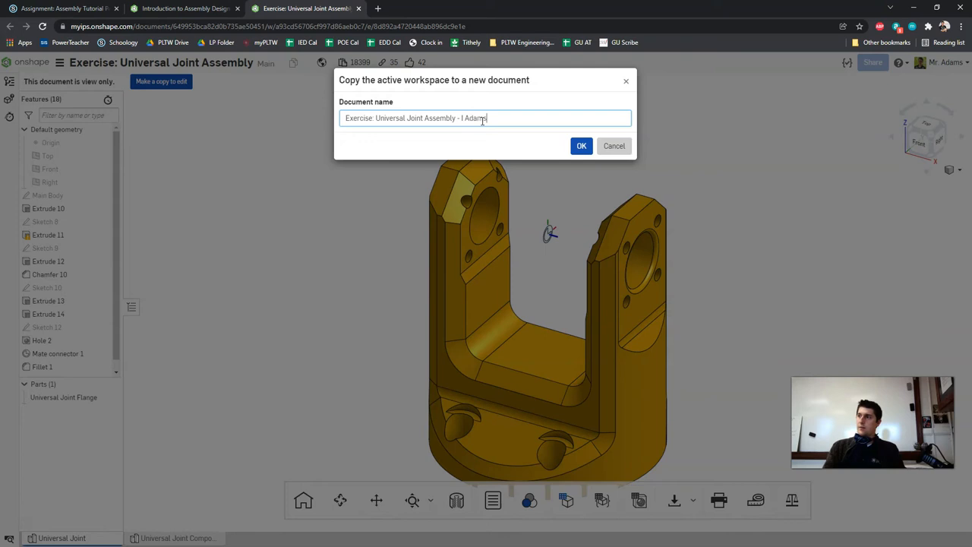
pyautogui.press('Return')
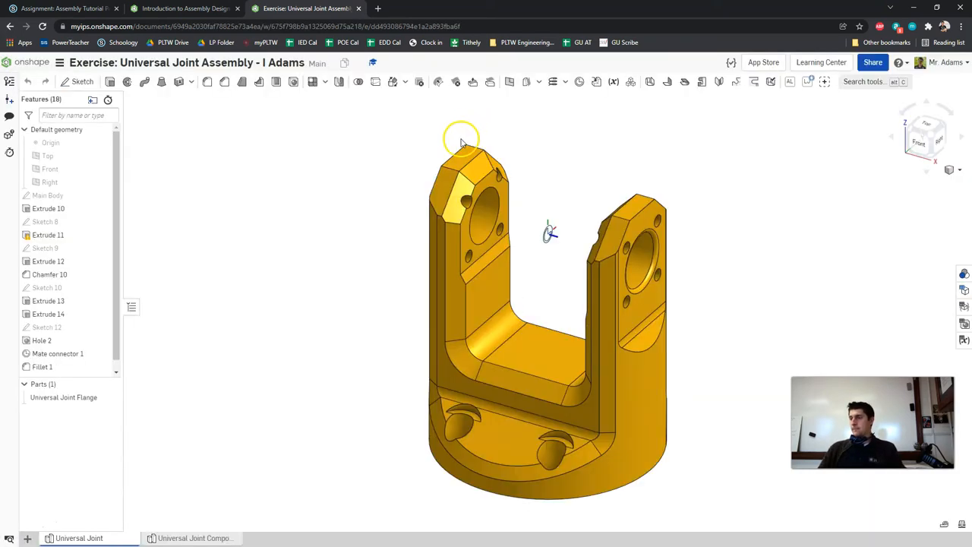
# Step: Inspect the parts in the Universal Joint Components part studio and read step 2 of the course's Assembly exercise
pyautogui.click(176, 538)
pyautogui.moveTo(218, 481); pyautogui.dragTo(276, 438, button='right')
pyautogui.click(182, 9)
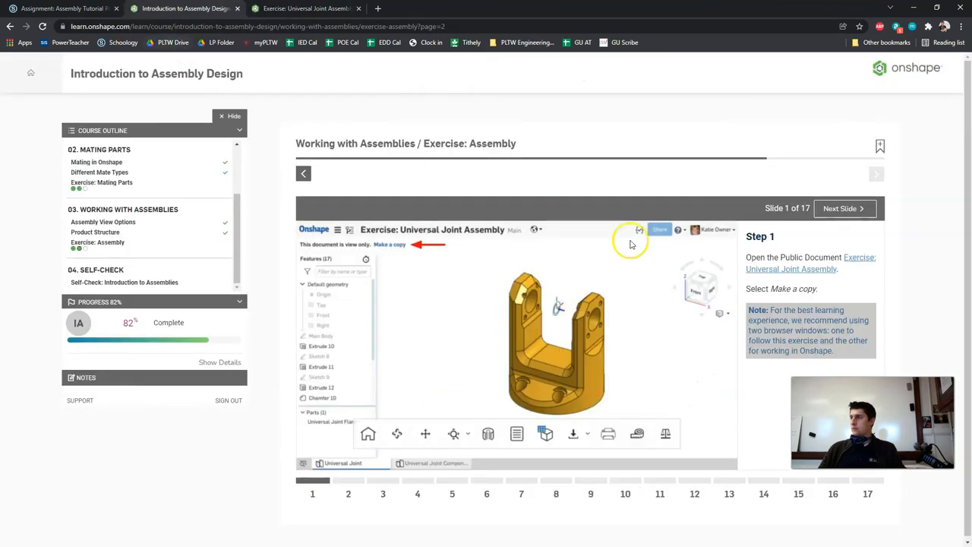
pyautogui.click(839, 210)
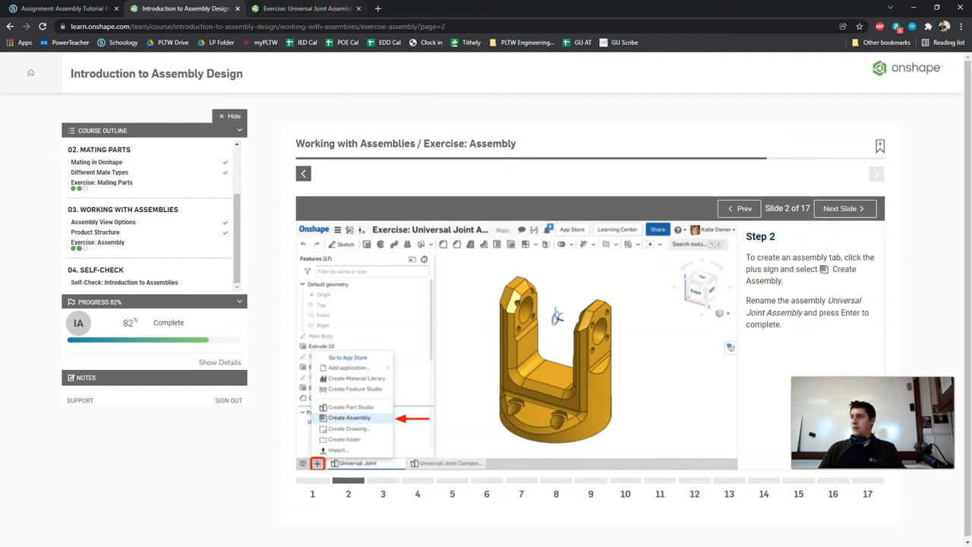
# Step: Create a new assembly in the universal joint document and rename it Universal Joint Assembly
pyautogui.click(303, 9)
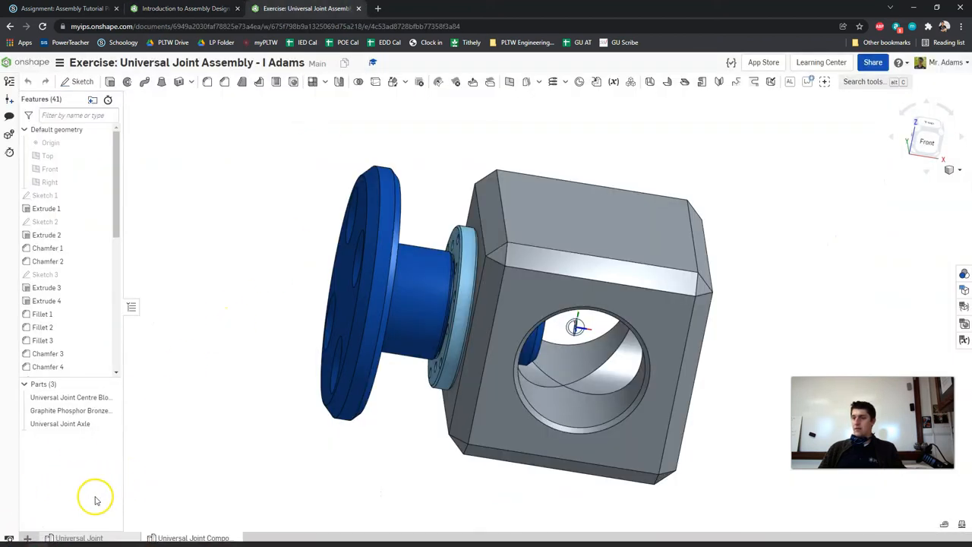
pyautogui.click(27, 537)
pyautogui.click(77, 484)
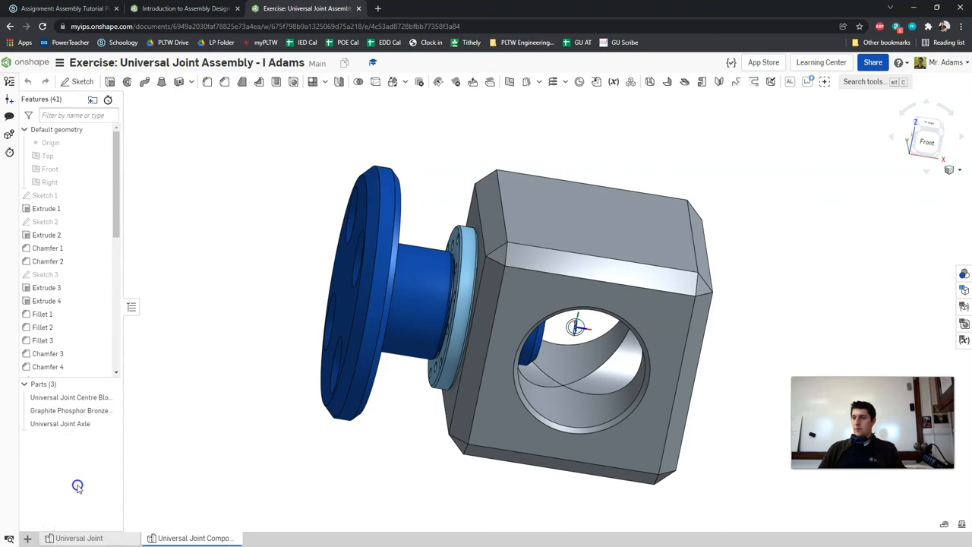
pyautogui.click(183, 8)
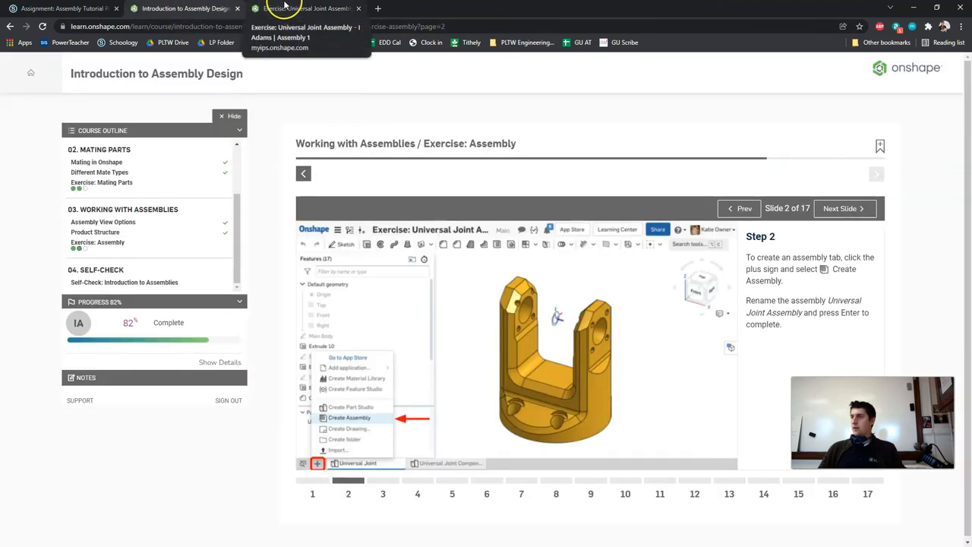
pyautogui.click(286, 9)
pyautogui.rightClick(290, 537)
pyautogui.click(287, 448)
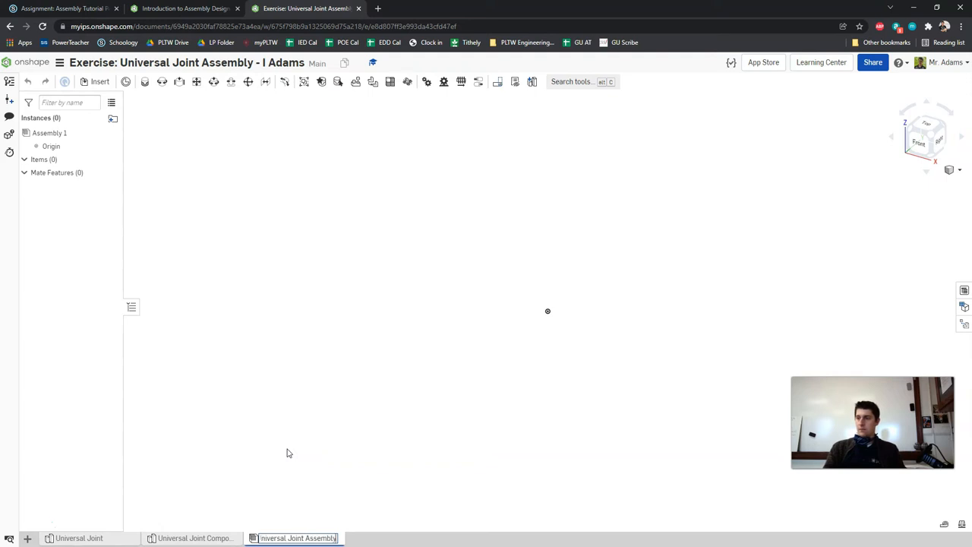
# Step: Read step 3 of the course exercise and insert one Universal Joint flange into the new assembly, placed away from the origin
pyautogui.click(182, 9)
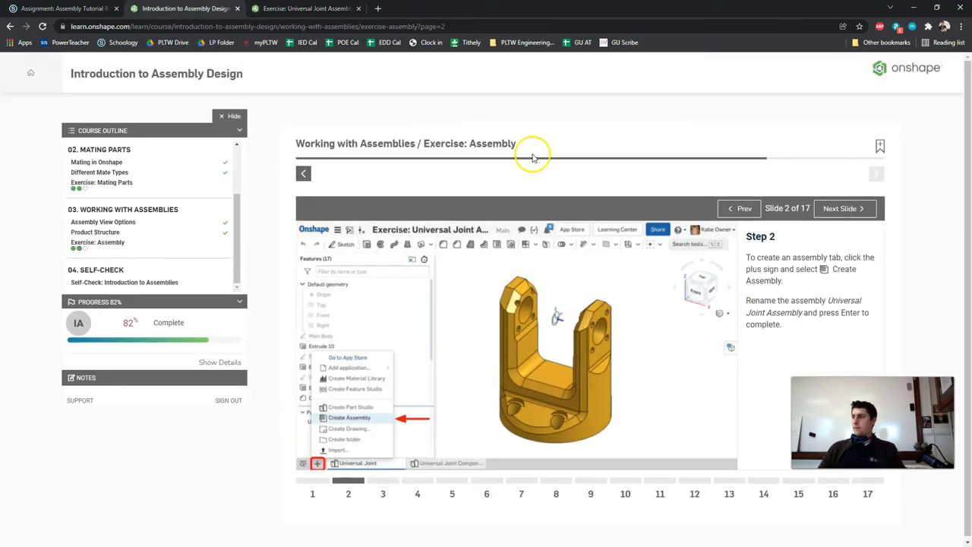
pyautogui.click(842, 208)
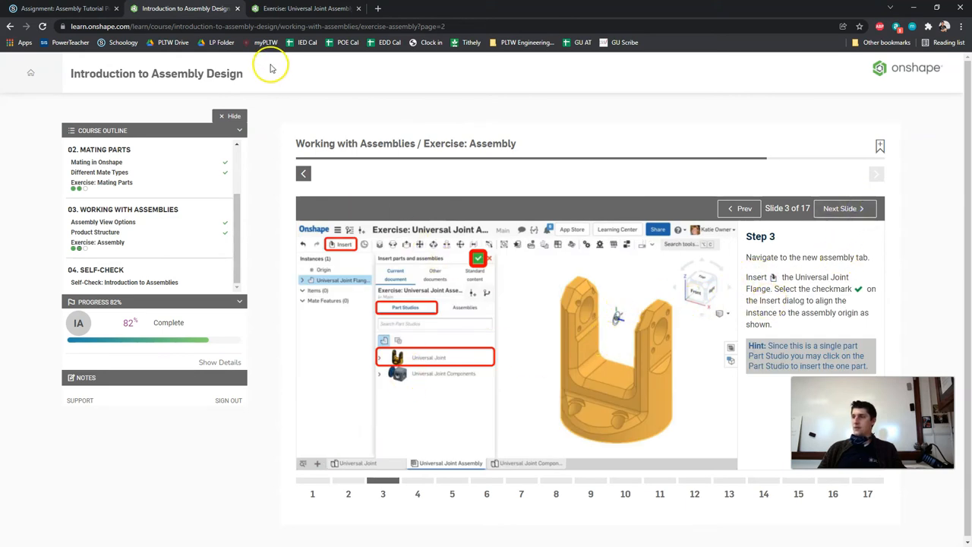
pyautogui.click(303, 9)
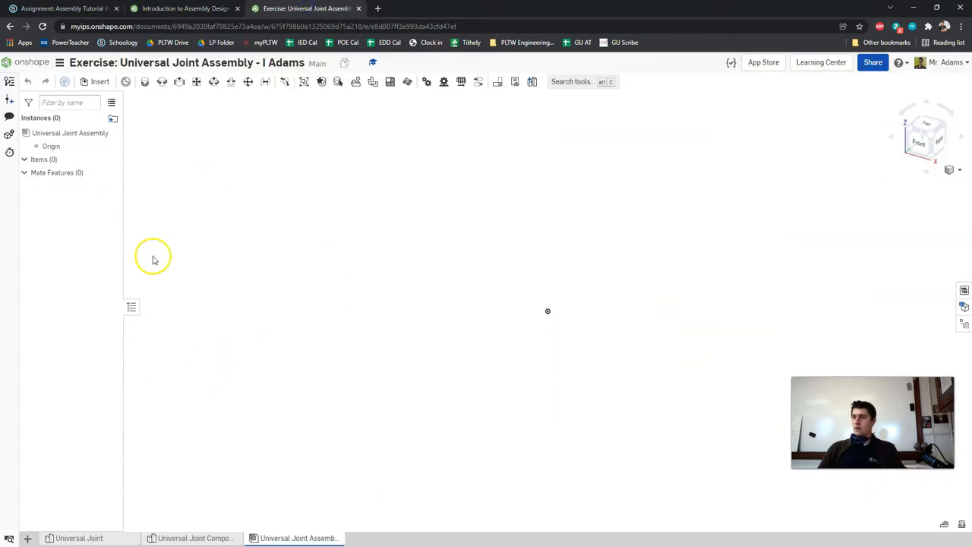
pyautogui.click(98, 82)
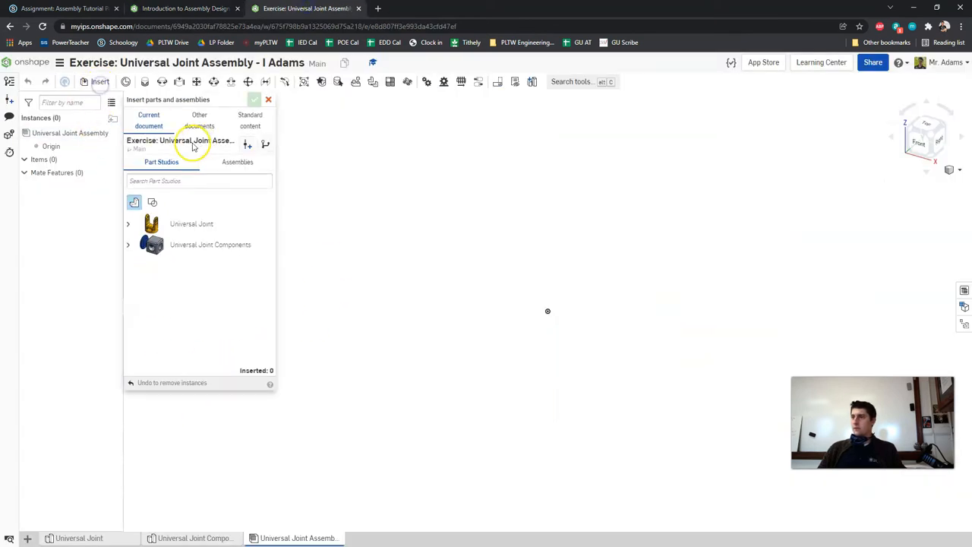
pyautogui.click(189, 223)
pyautogui.moveTo(715, 265)
pyautogui.mouseDown(button='right')
pyautogui.moveTo(737, 256)
pyautogui.moveTo(727, 263)
pyautogui.mouseUp(button='right')
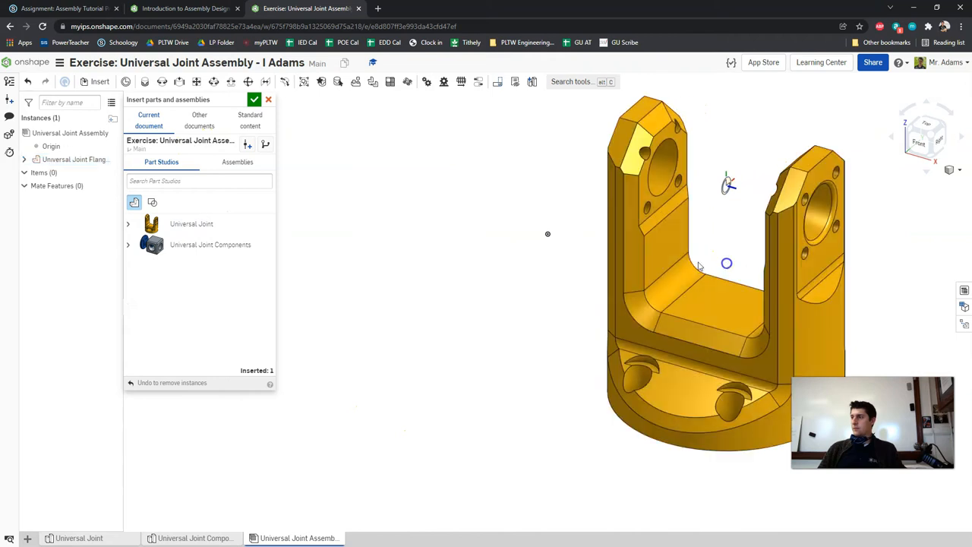
pyautogui.click(255, 99)
# Step: Compare steps 3 and 4 of the course exercise for how to place and fix the flange
pyautogui.click(186, 8)
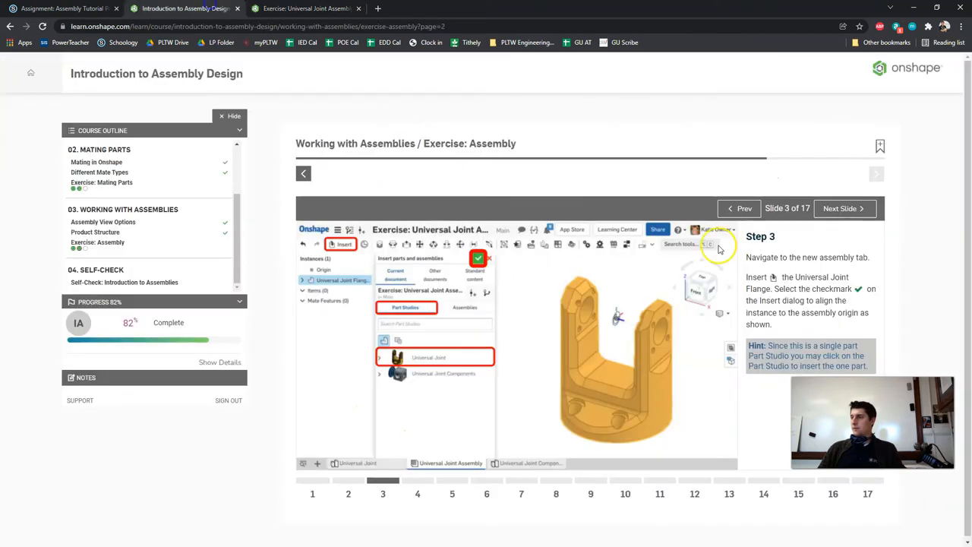
pyautogui.click(842, 212)
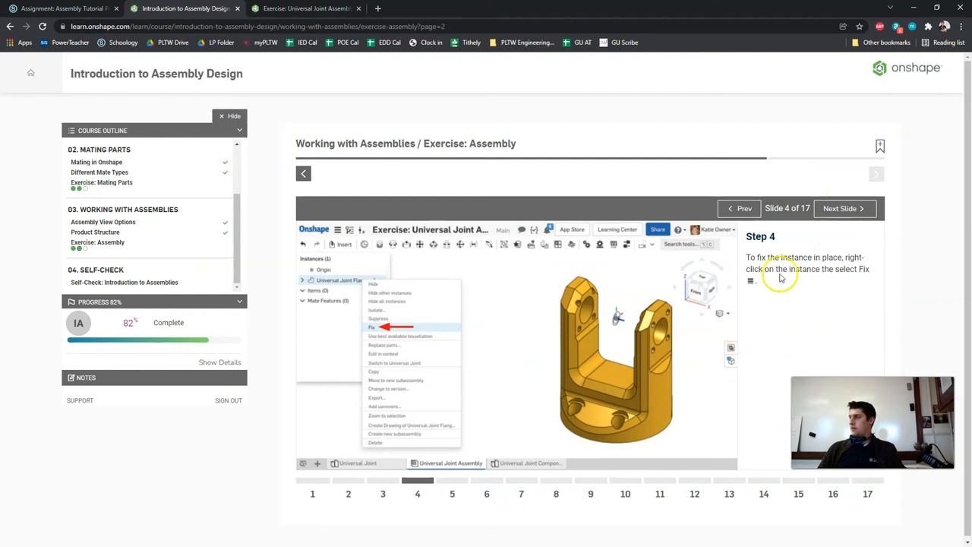
pyautogui.click(750, 213)
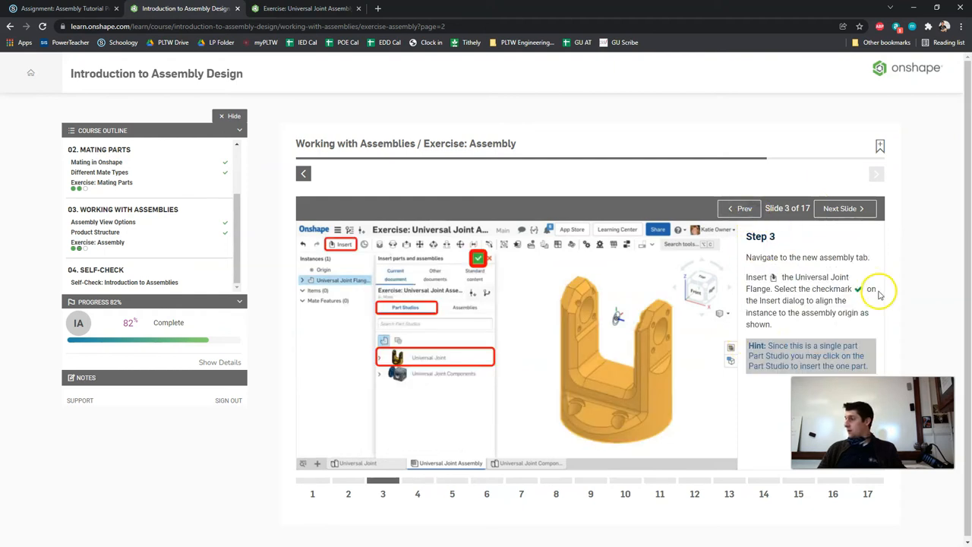
pyautogui.click(850, 211)
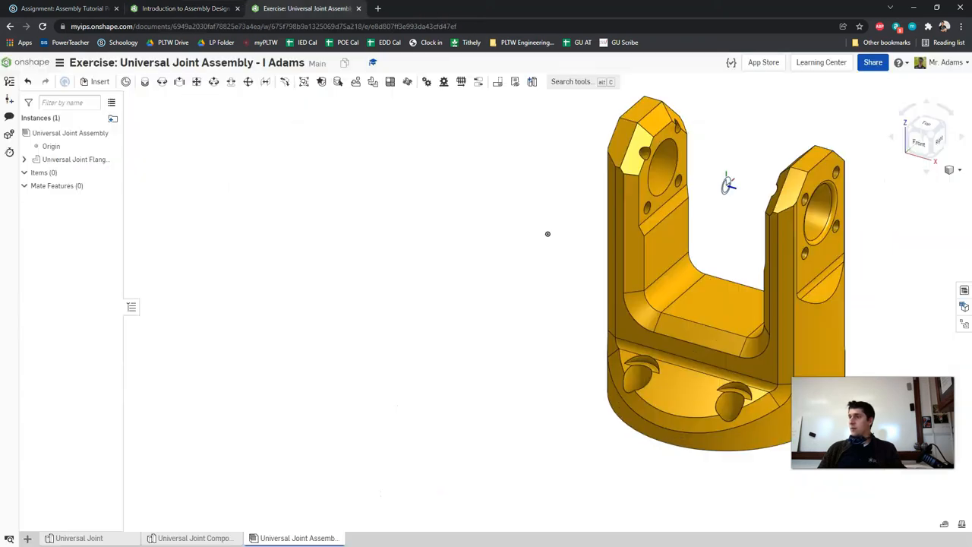
# Step: Return to the Universal Joint Assembly and fix the flange in place
pyautogui.hotkey('ctrl', 'Tab')
pyautogui.moveTo(714, 307); pyautogui.dragTo(554, 309, button='middle')
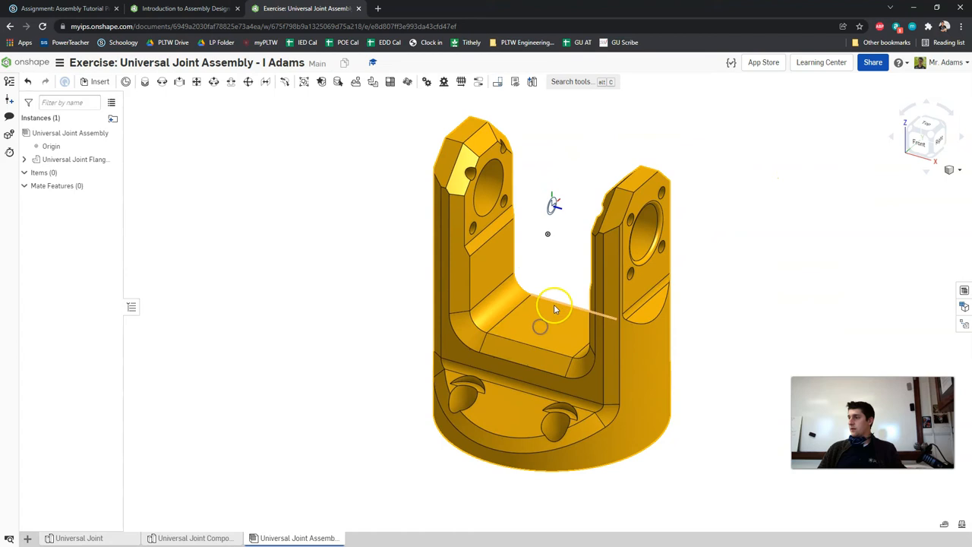
pyautogui.rightClick(554, 309)
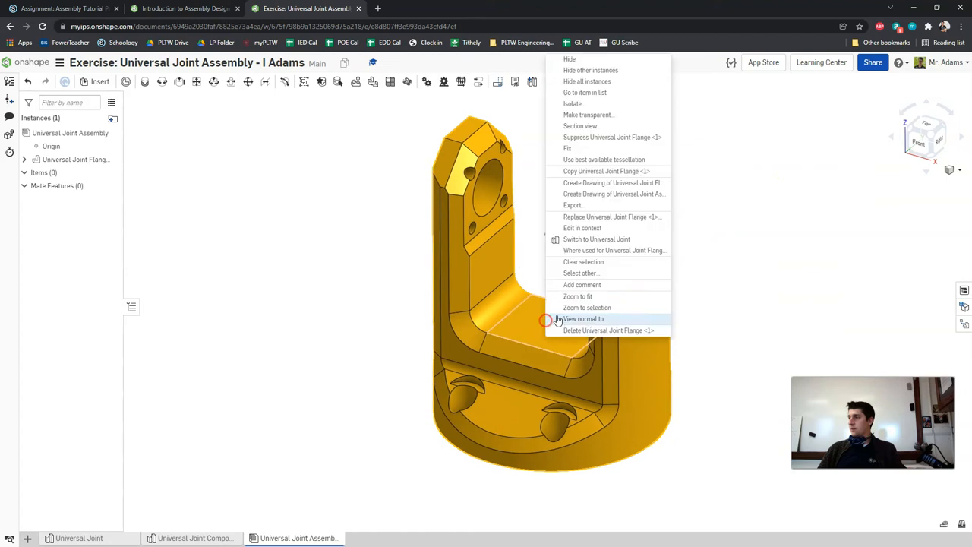
pyautogui.click(582, 148)
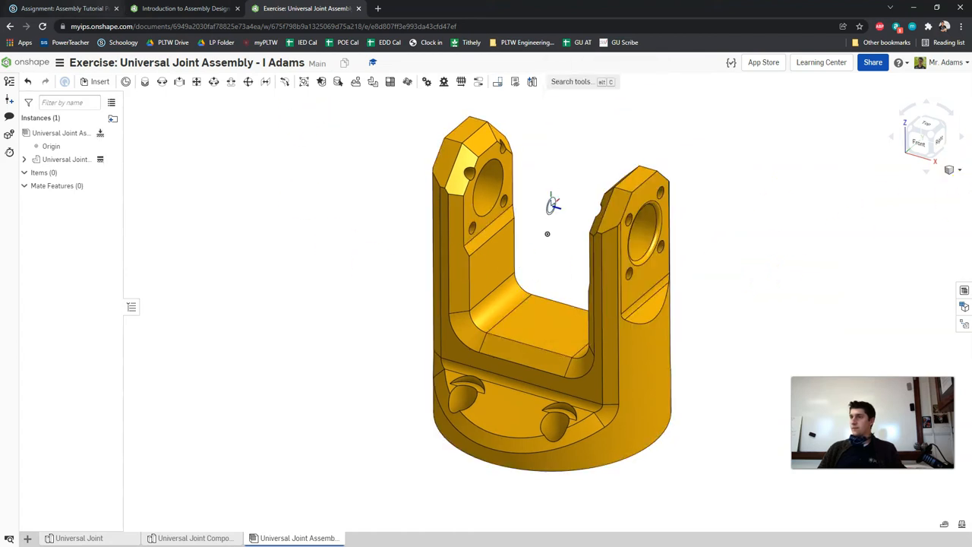
# Step: Read step 5 of the course exercise and insert all three parts of the Universal Joint Components part studio into the assembly
pyautogui.hotkey('ctrl', 'shift', 'Tab')
pyautogui.click(843, 208)
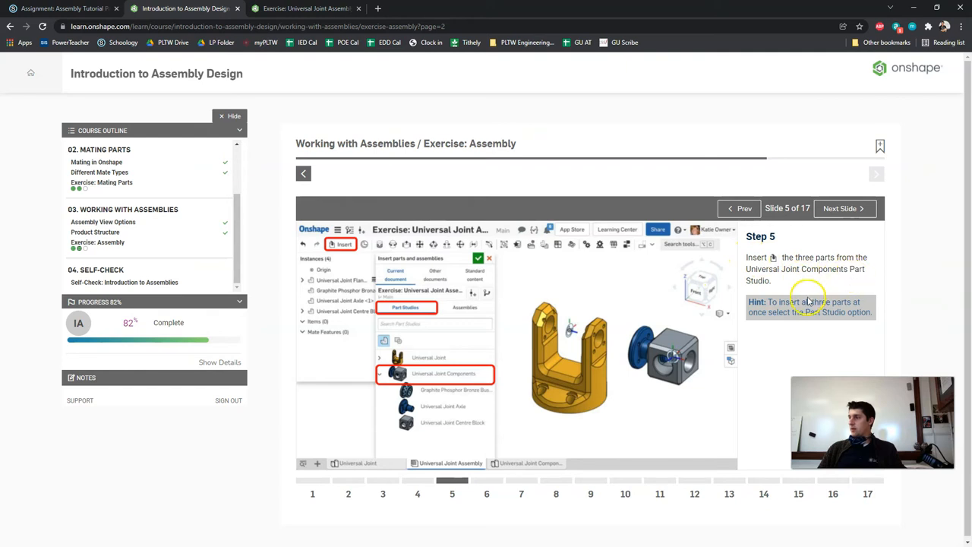
pyautogui.click(300, 9)
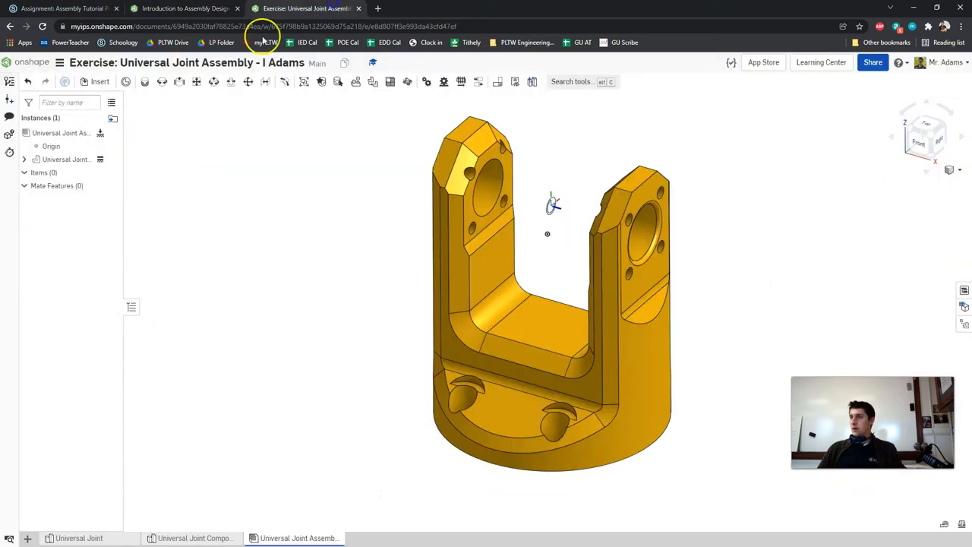
pyautogui.scroll(-3, 334, 195)
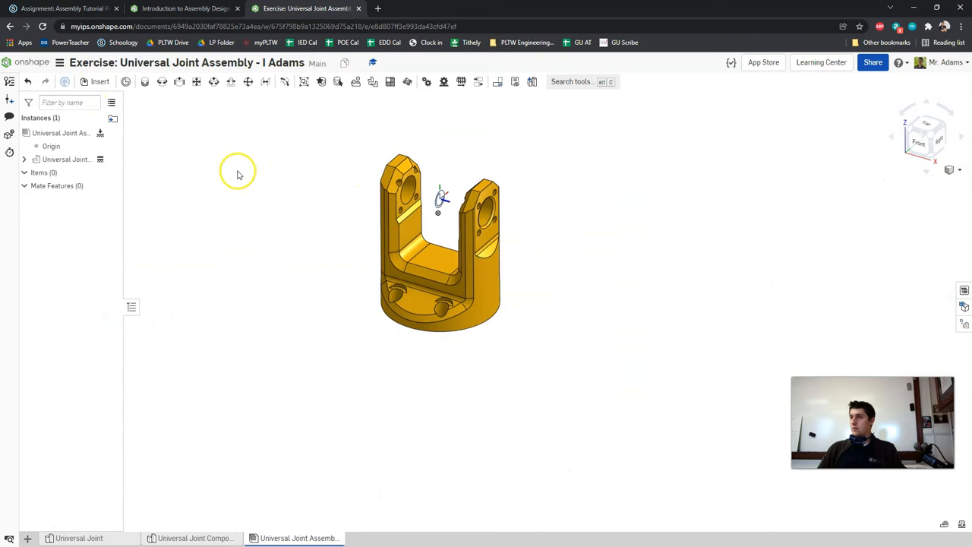
pyautogui.click(98, 82)
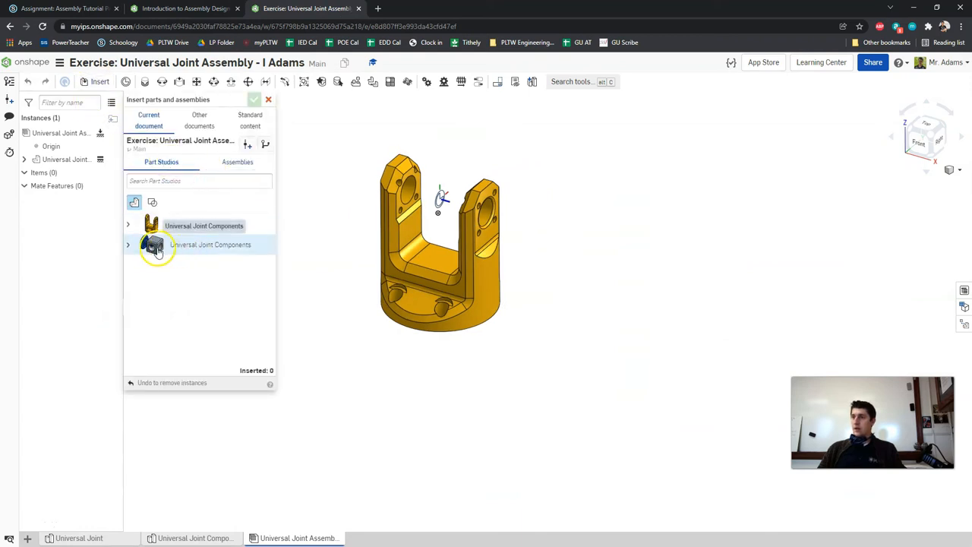
pyautogui.click(128, 245)
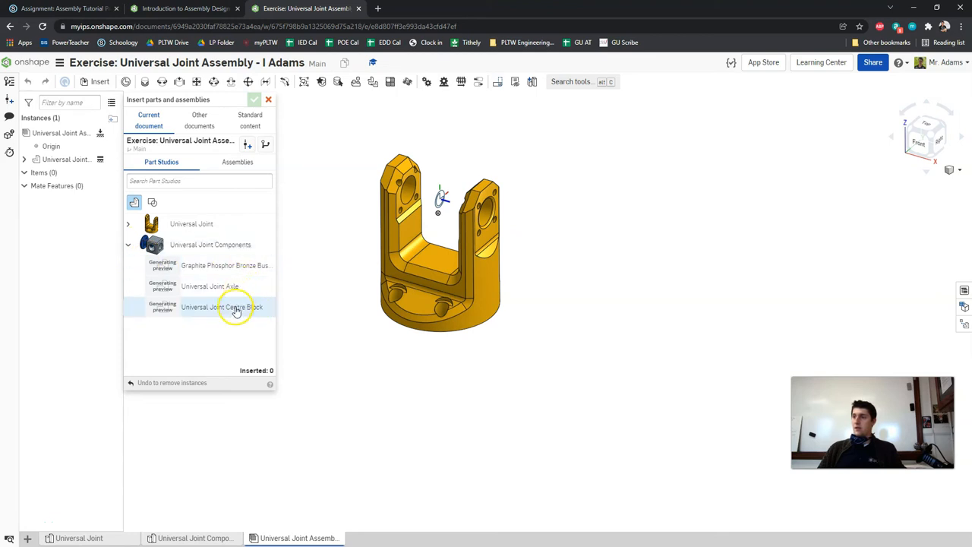
pyautogui.click(130, 245)
pyautogui.click(186, 244)
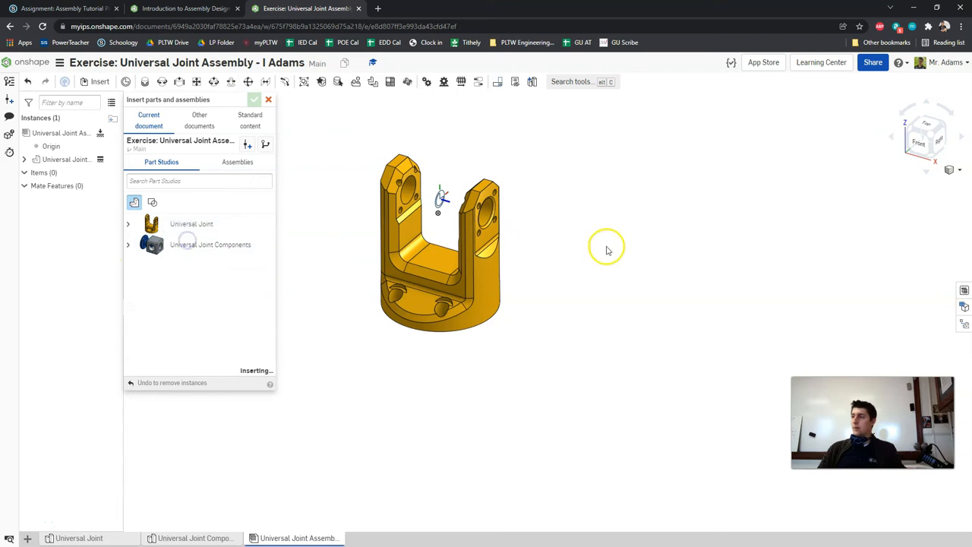
# Step: Reposition the newly inserted parts beside the flange and finish the insertion
pyautogui.scroll(2, 708, 223)
pyautogui.moveTo(659, 202); pyautogui.dragTo(652, 241, button='right')
pyautogui.moveTo(651, 241); pyautogui.dragTo(792, 253)
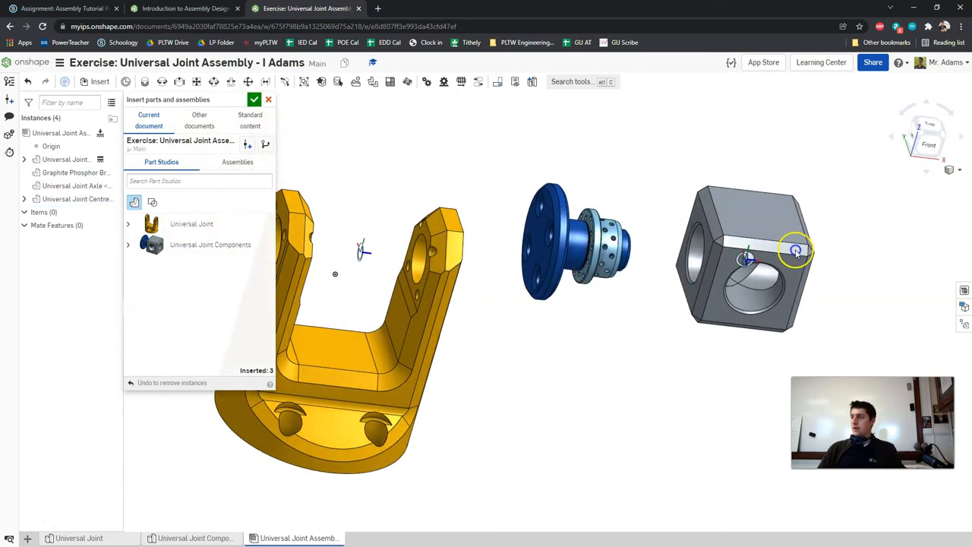
pyautogui.moveTo(604, 239); pyautogui.dragTo(670, 232)
pyautogui.moveTo(670, 232); pyautogui.dragTo(623, 159, button='right')
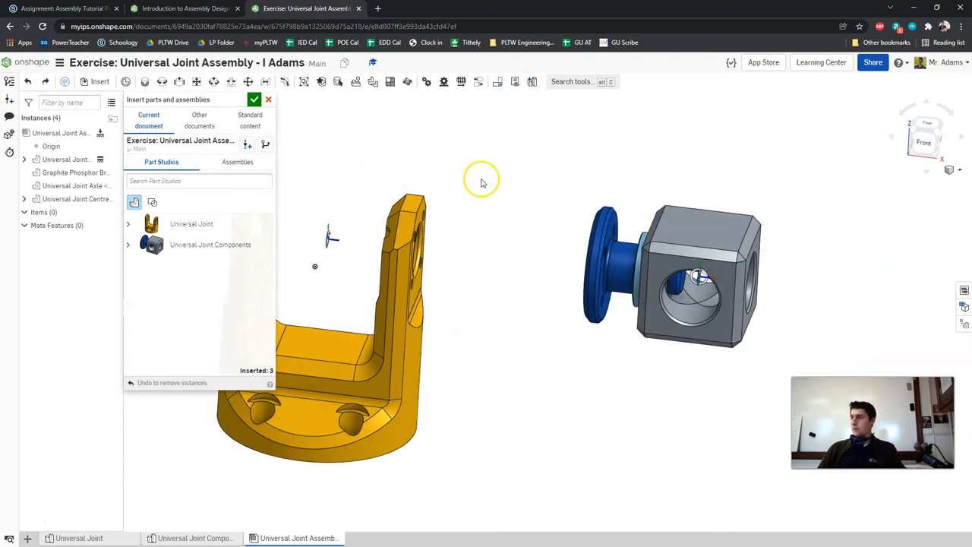
pyautogui.click(254, 100)
# Step: Read step 6 of the course exercise and move the centre block clear of the axle, close to the flange
pyautogui.click(242, 13)
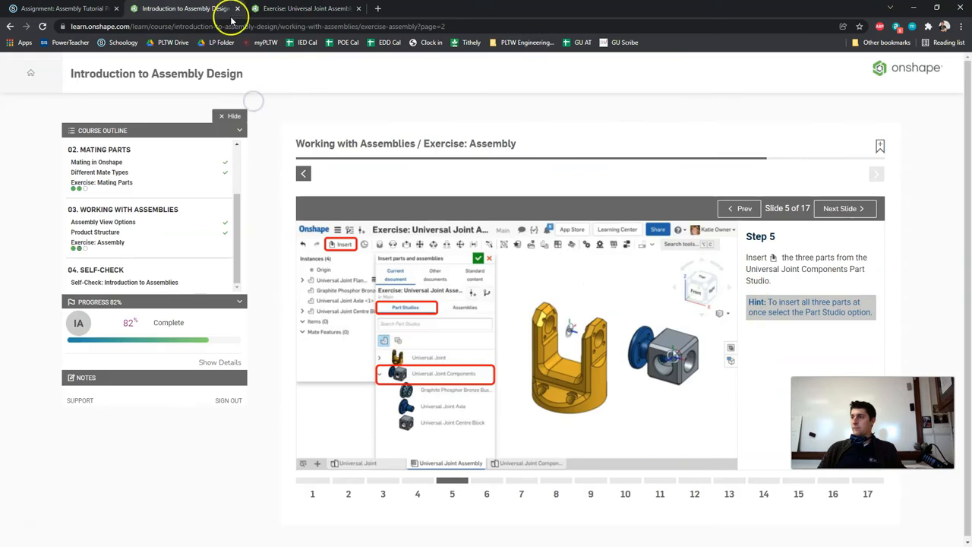
pyautogui.click(844, 211)
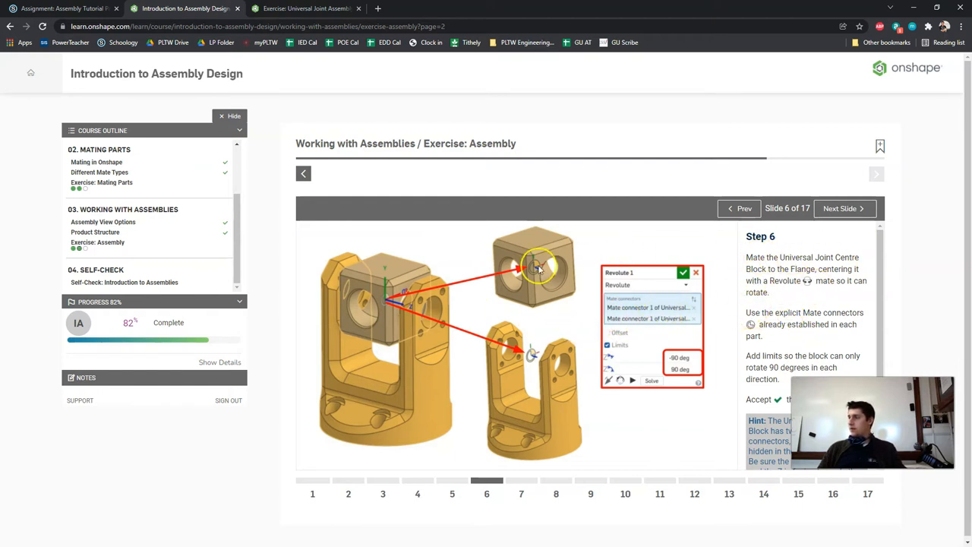
pyautogui.hotkey('ctrl', 'Tab')
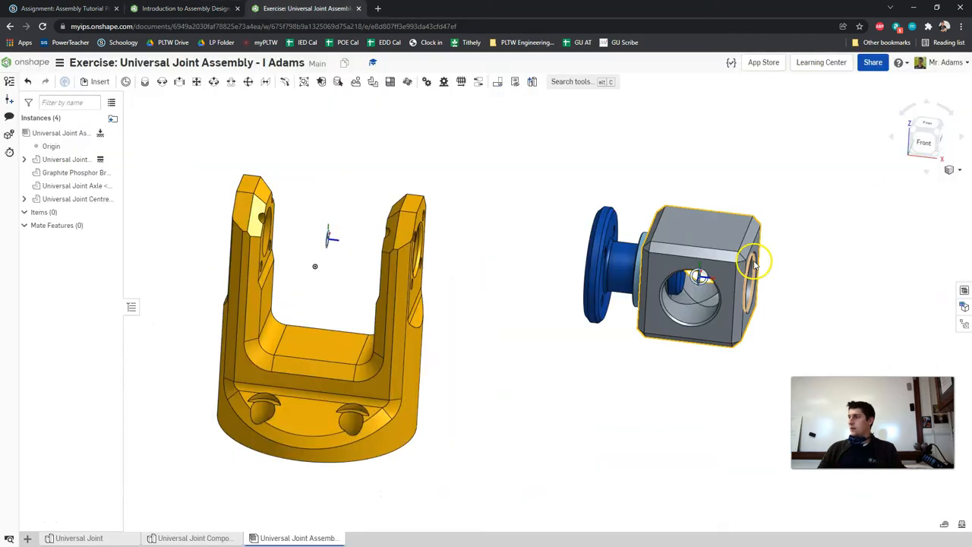
pyautogui.moveTo(759, 228); pyautogui.dragTo(514, 155)
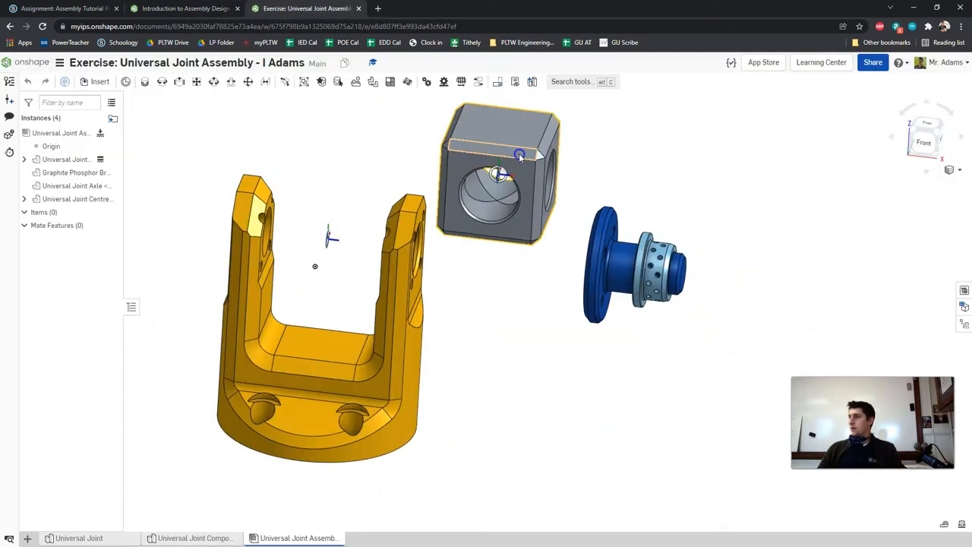
# Step: Create a Revolute mate between the explicit mate connectors of the Universal Joint Centre Block and the flange, and preview its rotation
pyautogui.click(184, 8)
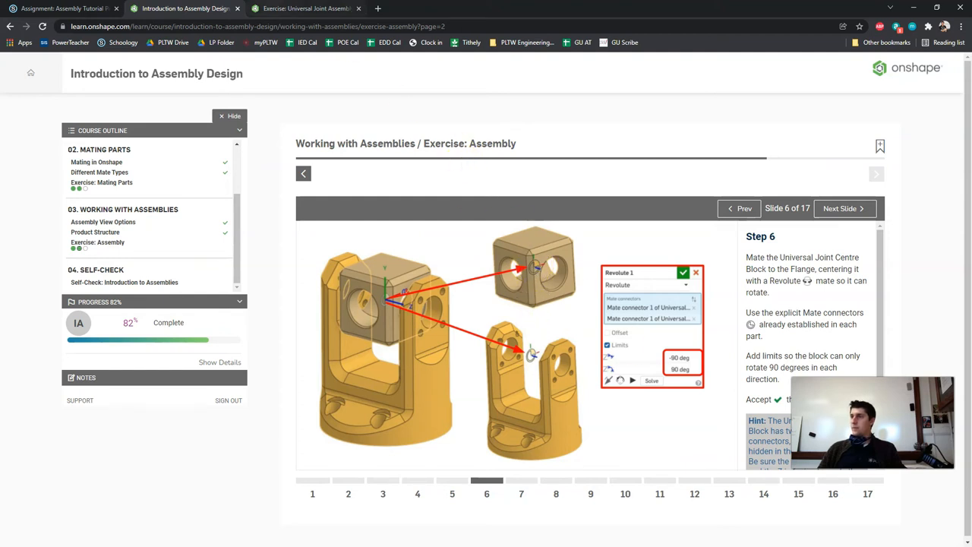
pyautogui.click(304, 9)
pyautogui.moveTo(668, 205); pyautogui.dragTo(438, 210, button='right')
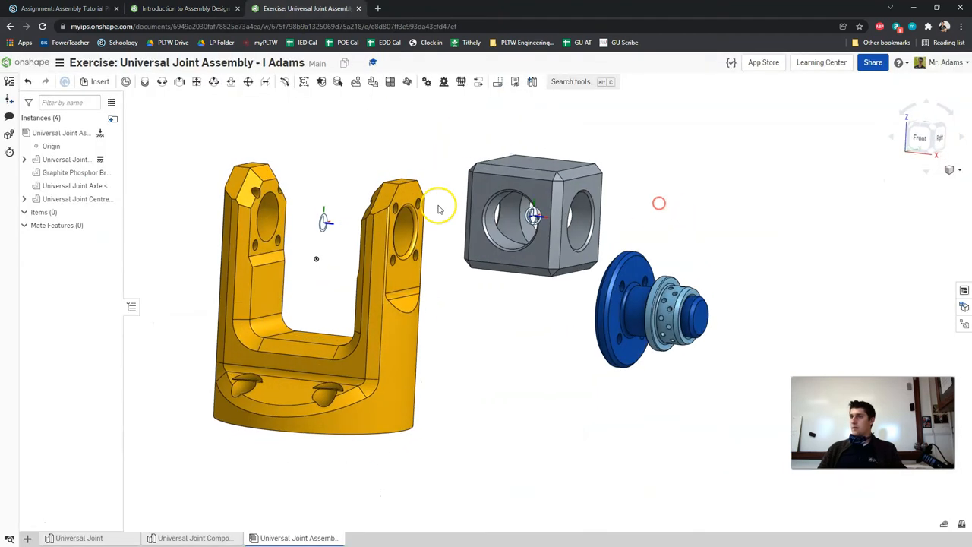
pyautogui.click(161, 81)
pyautogui.scroll(5, 552, 213)
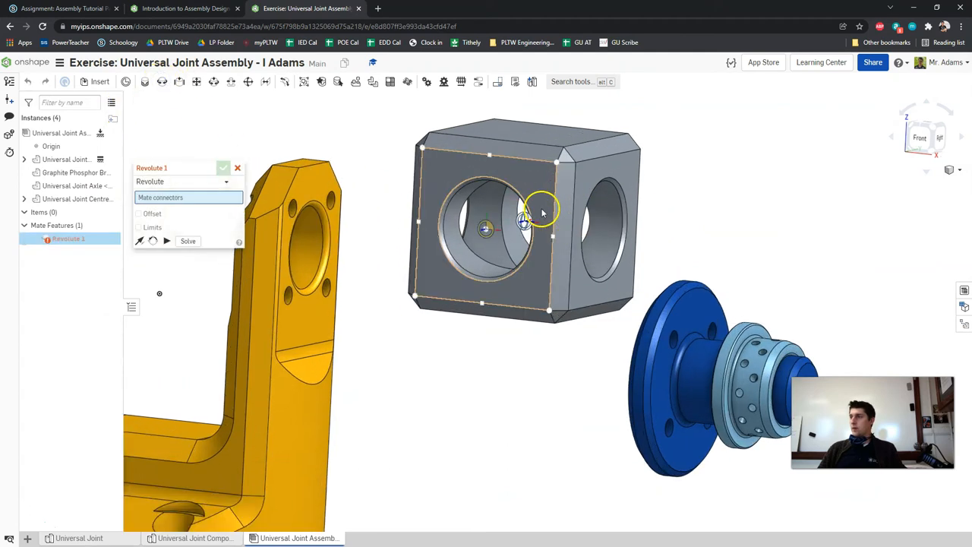
pyautogui.moveTo(708, 212); pyautogui.dragTo(664, 219, button='right')
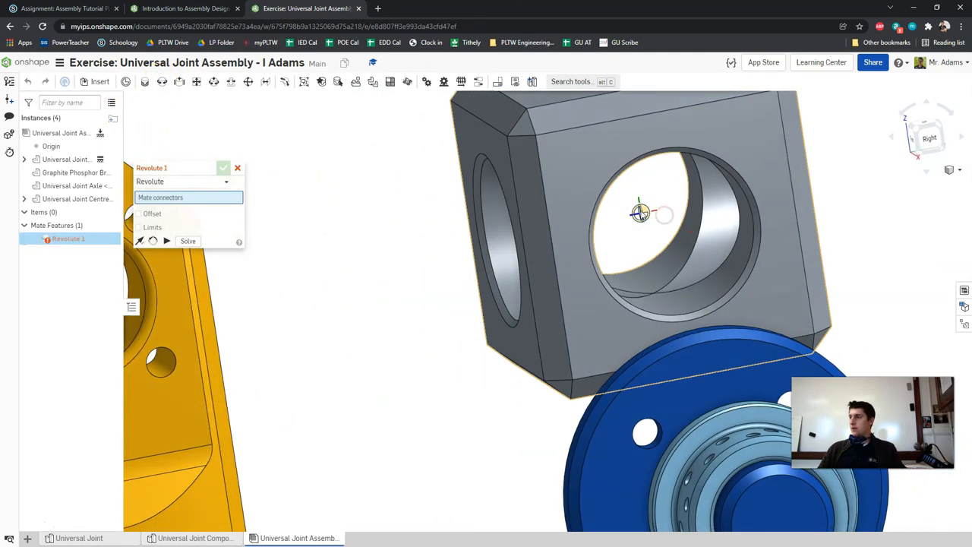
pyautogui.click(639, 213)
pyautogui.hotkey('shift', '7')
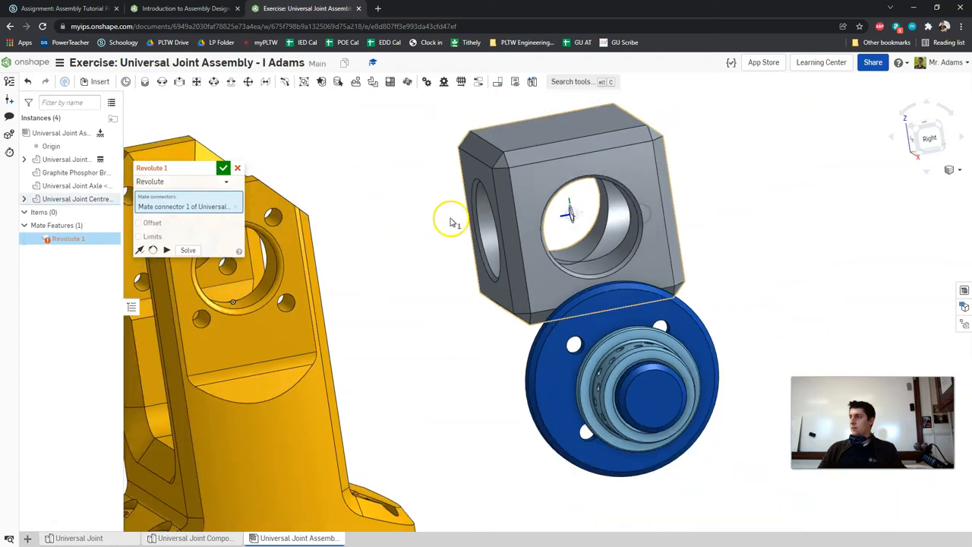
pyautogui.press('f')
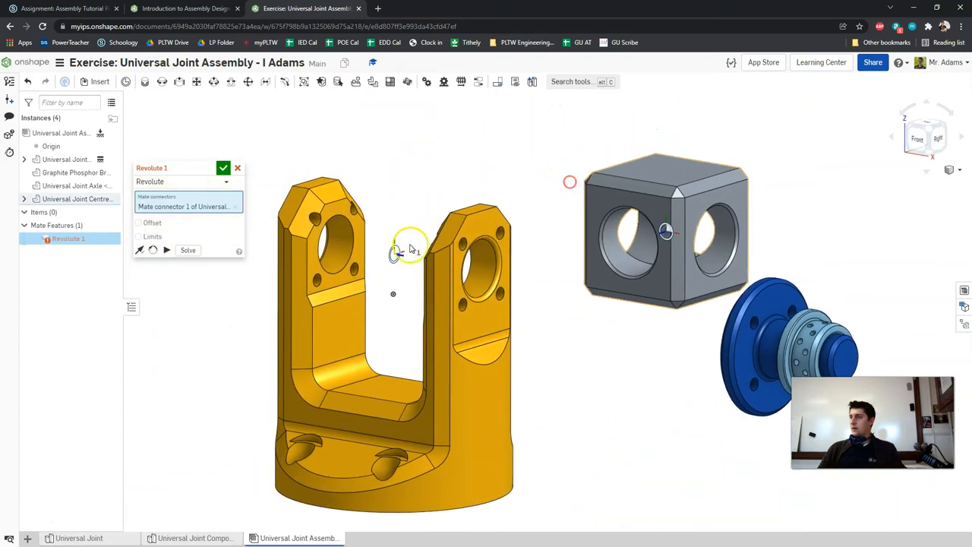
pyautogui.click(395, 256)
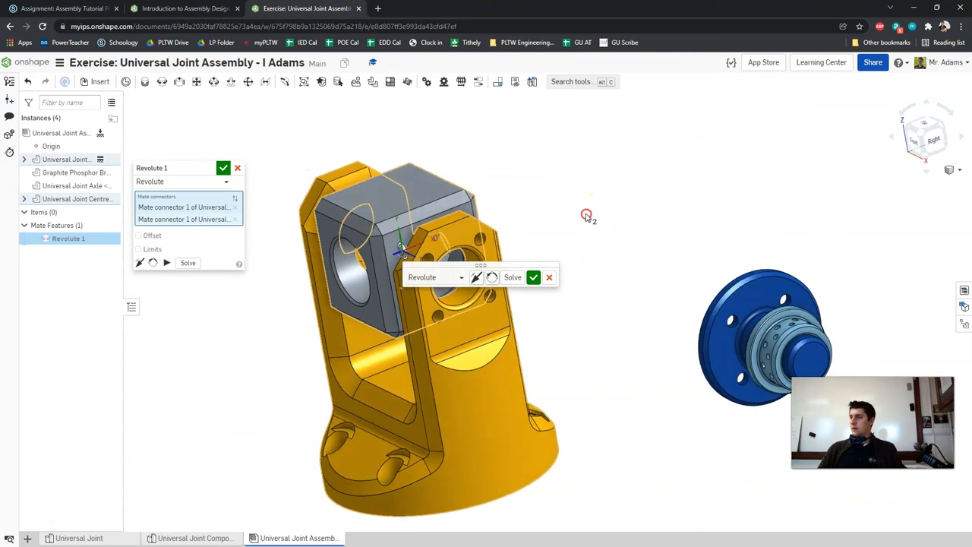
pyautogui.click(166, 263)
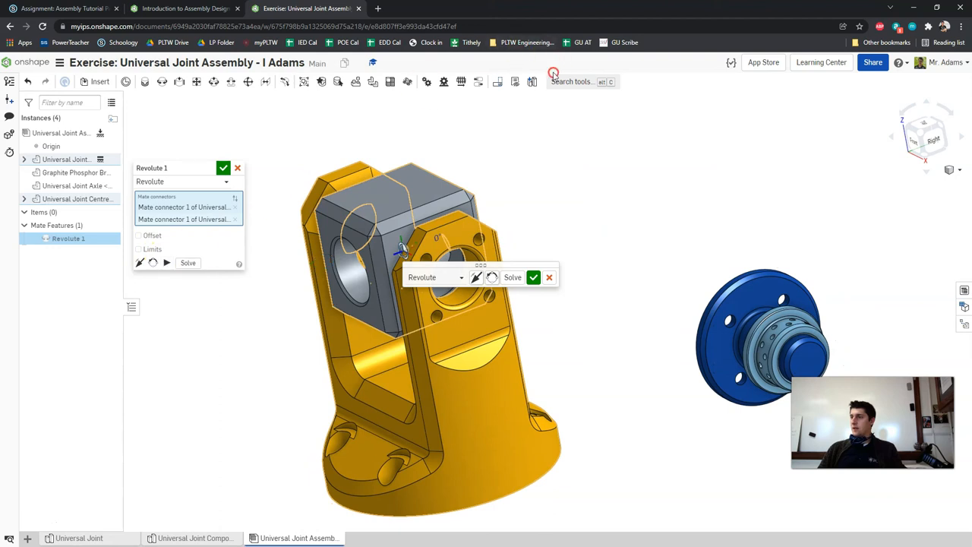
pyautogui.moveTo(580, 119); pyautogui.dragTo(470, 142, button='right')
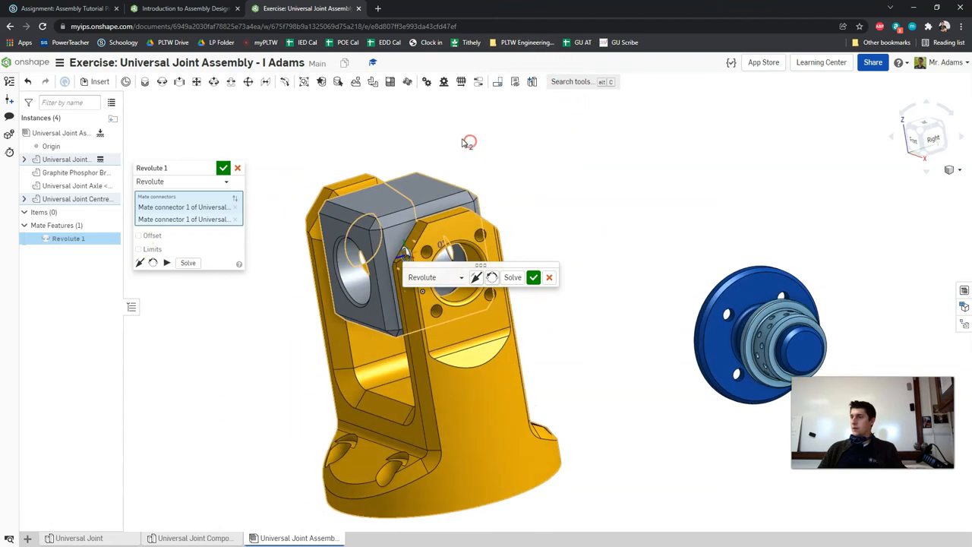
# Step: Check the limits in course step 6, limit the revolute mate to -90 deg minimum and 90 deg maximum, and animate it
pyautogui.click(228, 8)
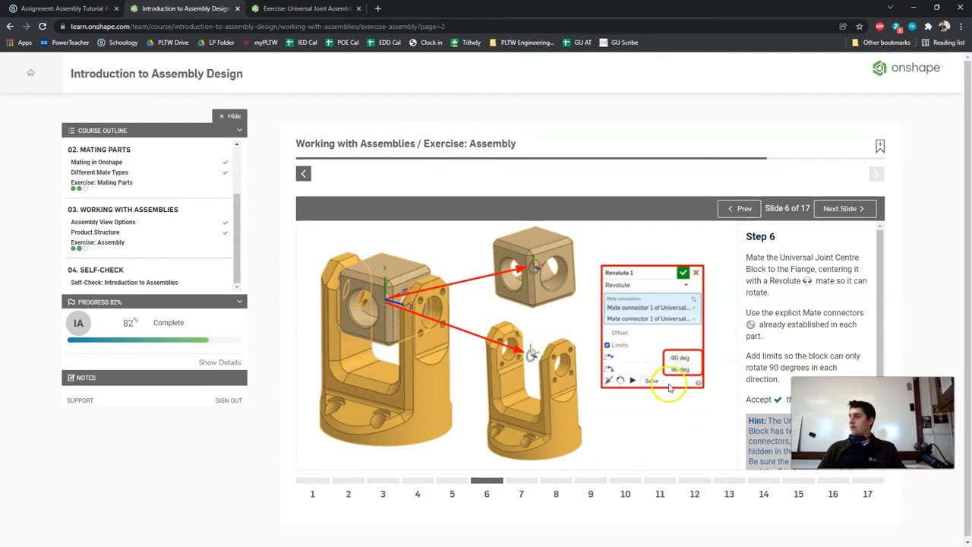
pyautogui.click(277, 7)
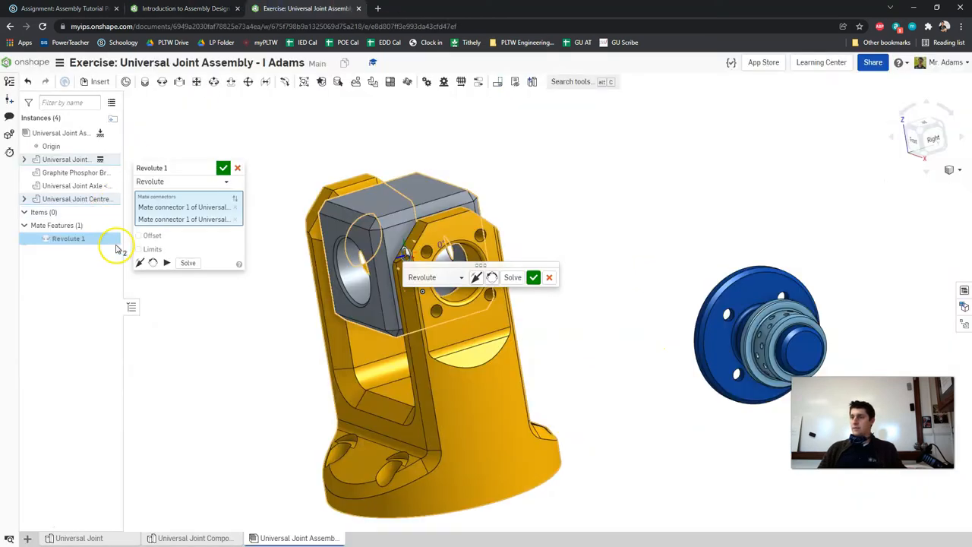
pyautogui.click(140, 249)
pyautogui.click(190, 263)
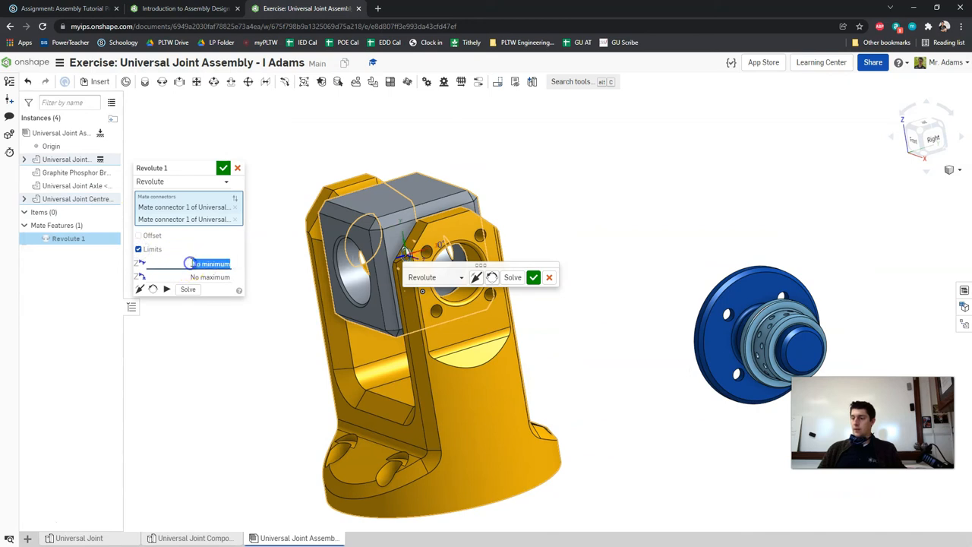
pyautogui.click(206, 276)
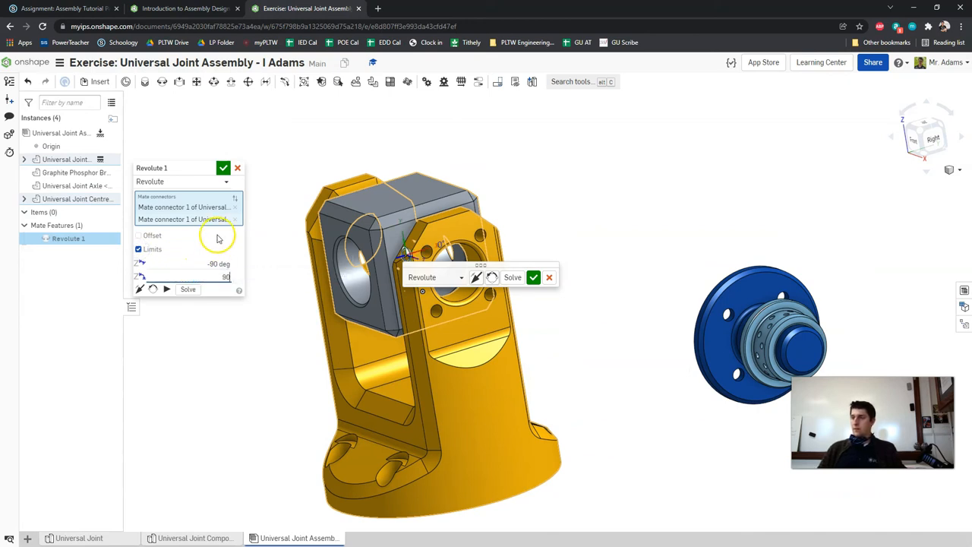
pyautogui.click(167, 289)
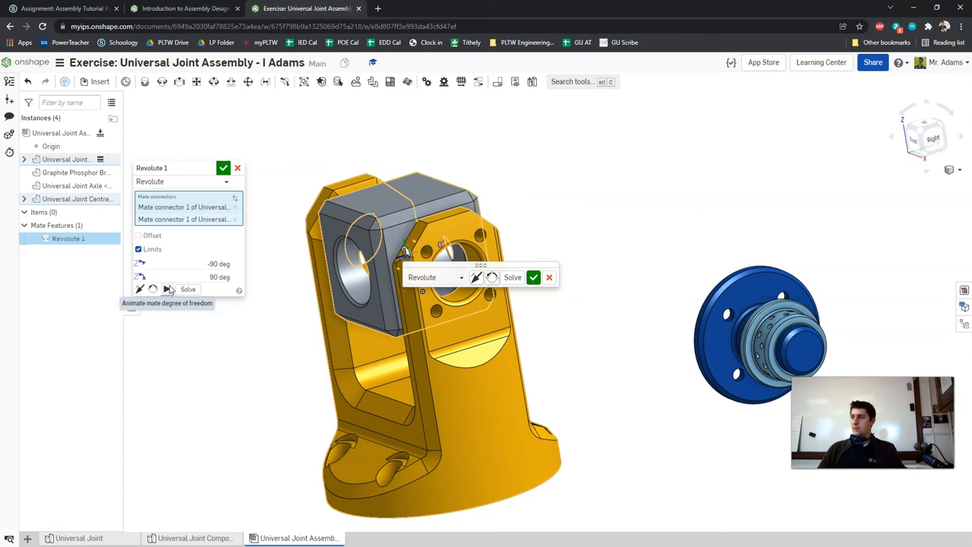
# Step: Compare the mate with course step 6, accept the revolute mate and restore the isometric view of the assembly
pyautogui.click(187, 8)
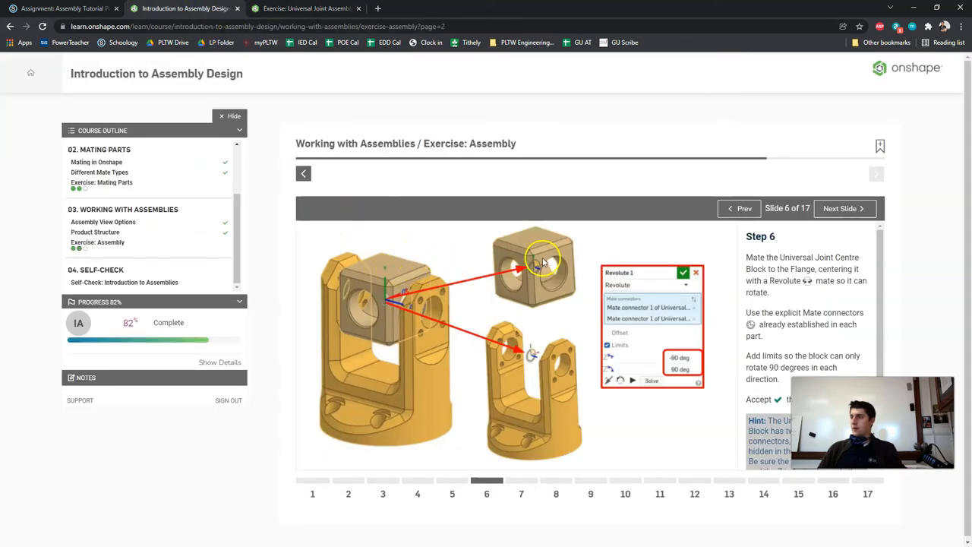
pyautogui.click(304, 8)
pyautogui.click(223, 168)
pyautogui.moveTo(271, 177); pyautogui.dragTo(301, 189, button='right')
pyautogui.moveTo(381, 200); pyautogui.dragTo(381, 159, button='right')
pyautogui.click(941, 129)
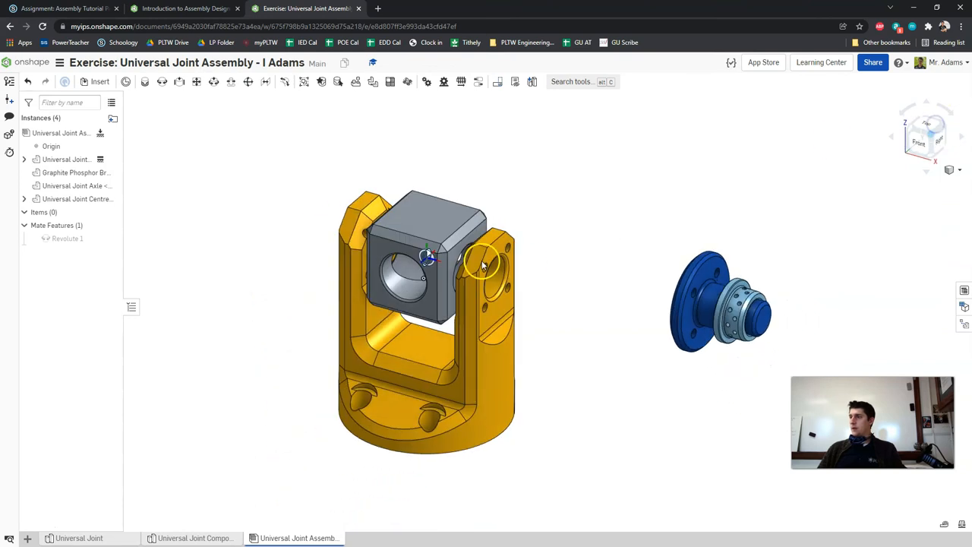
# Step: Read step 7 of the course exercise on fastening the axle to the bushing and inspect both parts in the assembly
pyautogui.click(186, 8)
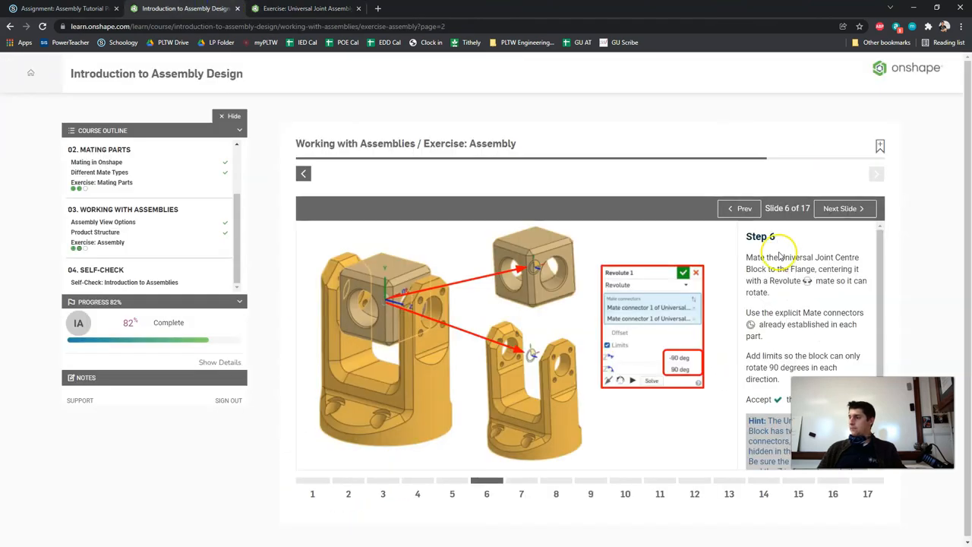
pyautogui.click(840, 208)
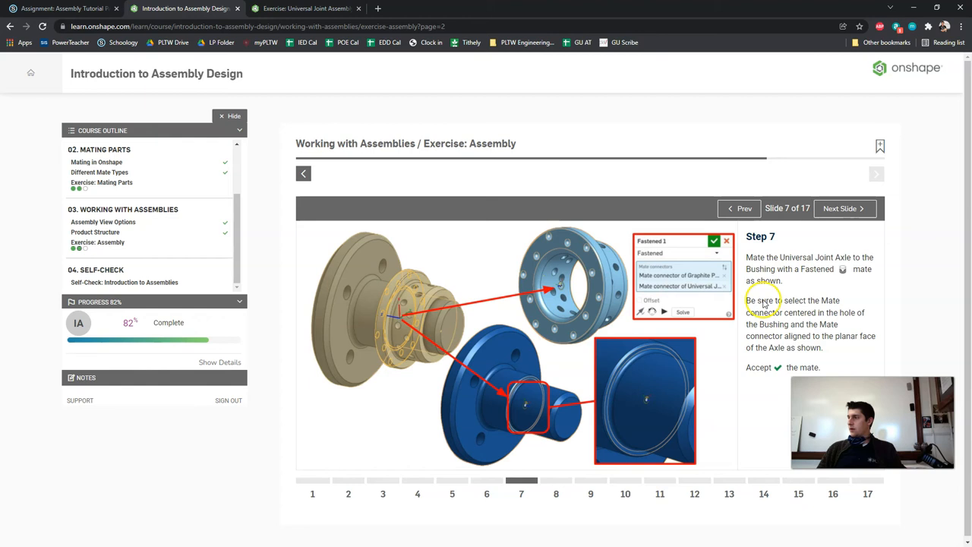
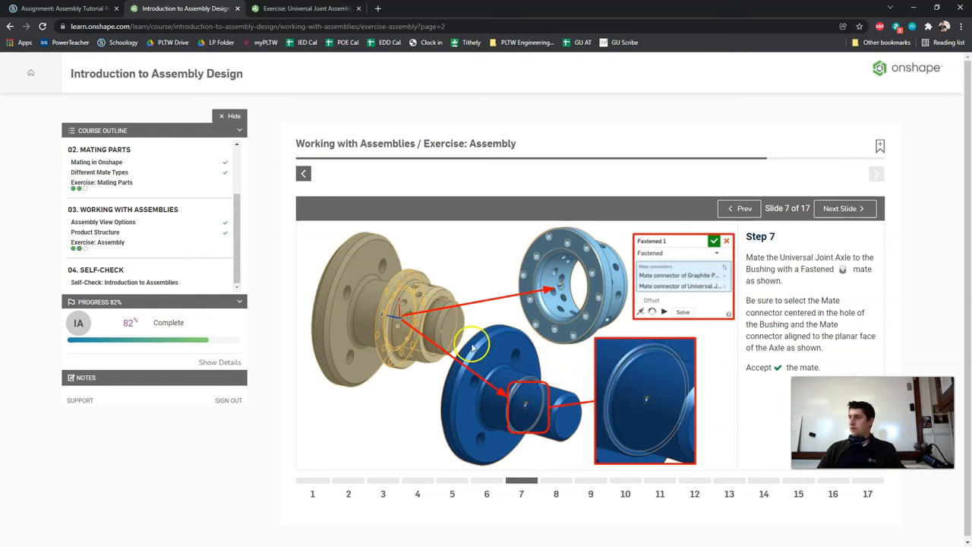
pyautogui.click(272, 8)
pyautogui.moveTo(588, 225); pyautogui.dragTo(629, 256, button='right')
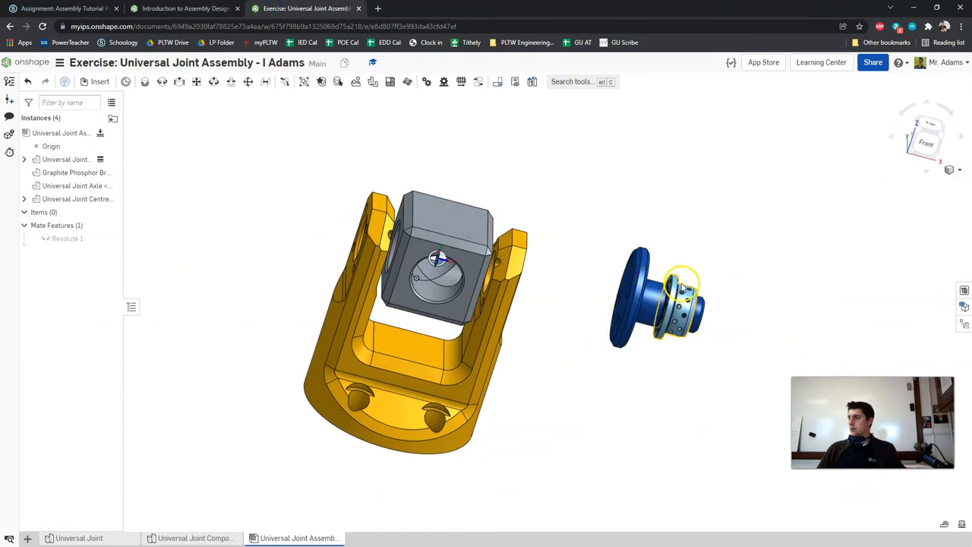
# Step: Move the bushing clear of the axle so the mating faces of both parts are accessible
pyautogui.scroll(-5, 729, 235)
pyautogui.moveTo(580, 354); pyautogui.dragTo(760, 362)
pyautogui.moveTo(784, 410); pyautogui.dragTo(677, 220)
pyautogui.moveTo(676, 221)
pyautogui.mouseDown(button='right')
pyautogui.moveTo(575, 195)
pyautogui.moveTo(650, 235)
pyautogui.moveTo(616, 227)
pyautogui.moveTo(660, 289)
pyautogui.moveTo(468, 211)
pyautogui.moveTo(494, 190)
pyautogui.moveTo(503, 215)
pyautogui.moveTo(504, 167)
pyautogui.moveTo(571, 268)
pyautogui.moveTo(501, 251)
pyautogui.moveTo(711, 206)
pyautogui.moveTo(679, 217)
pyautogui.mouseUp(button='right')
pyautogui.scroll(3, 711, 205)
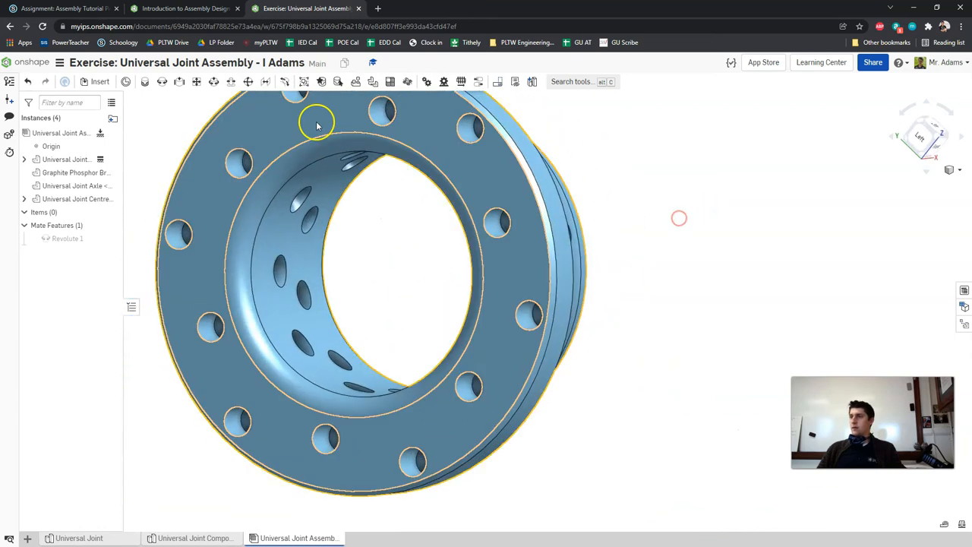
# Step: Join the bushing to the axle with a Fastened mate between the bushing's inner hole edge and the axle's shoulder
pyautogui.scroll(-3, 317, 119)
pyautogui.click(143, 81)
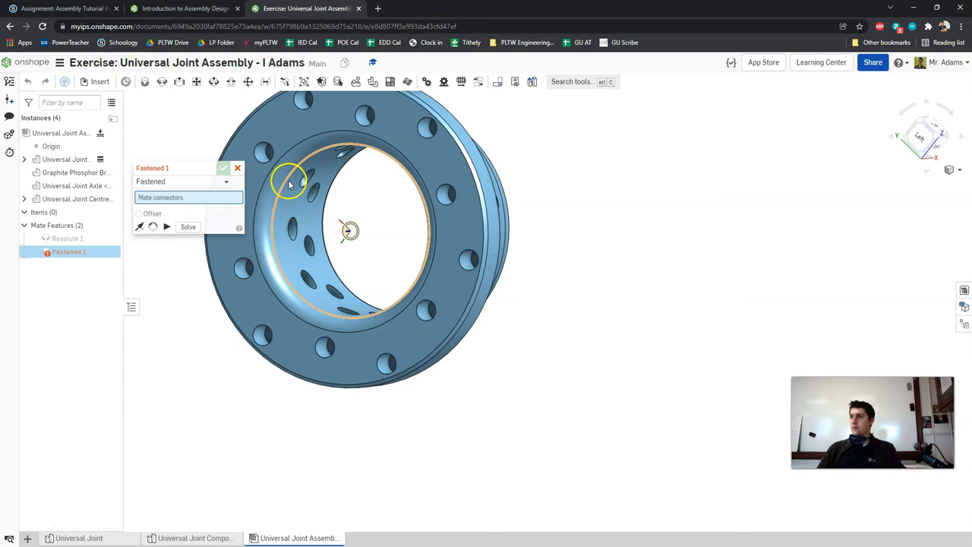
pyautogui.click(289, 180)
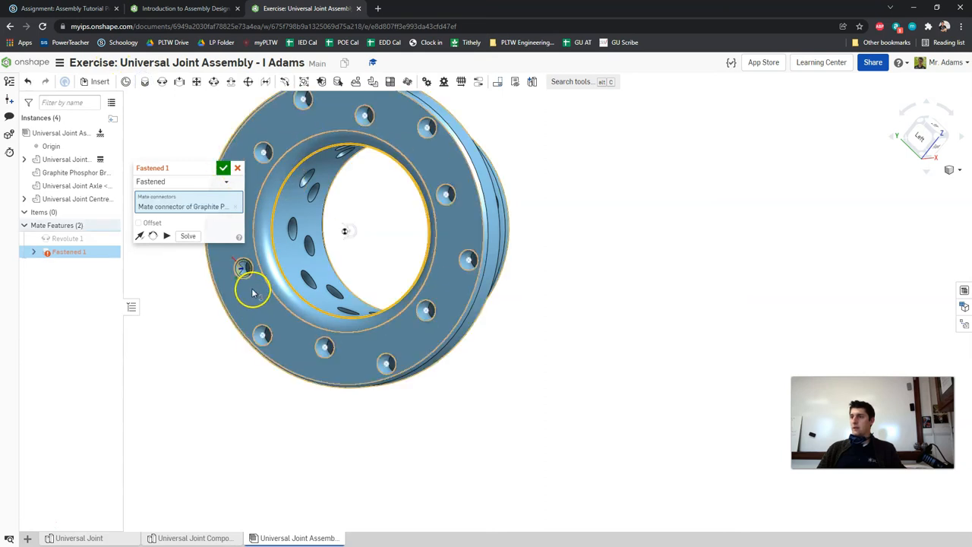
pyautogui.scroll(-3, 228, 304)
pyautogui.moveTo(210, 323); pyautogui.dragTo(517, 230, button='right')
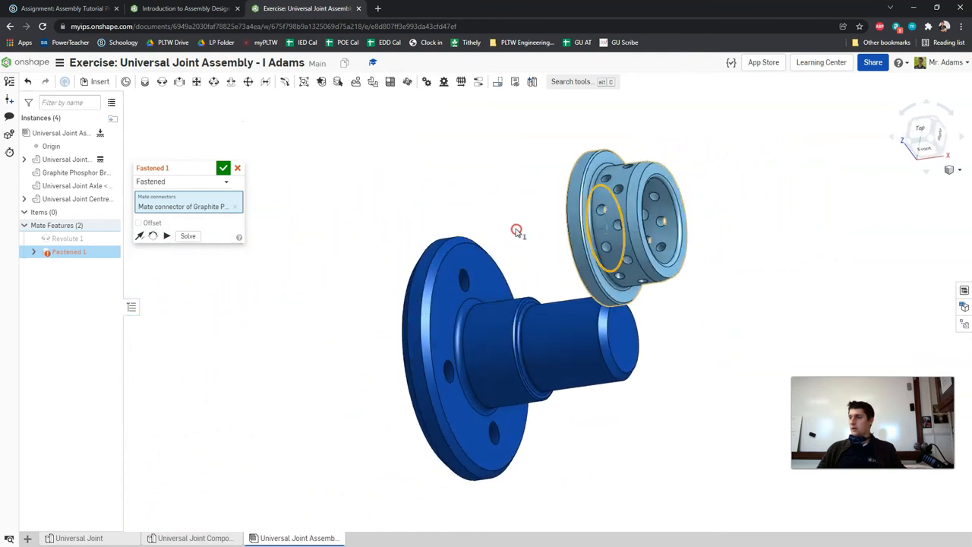
pyautogui.scroll(3, 554, 242)
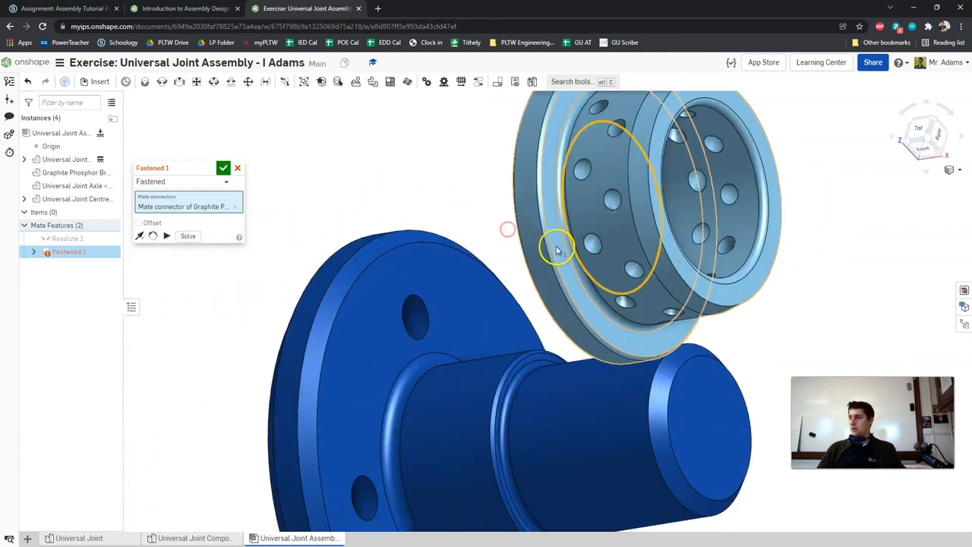
pyautogui.click(526, 383)
pyautogui.moveTo(526, 383); pyautogui.dragTo(558, 275, button='right')
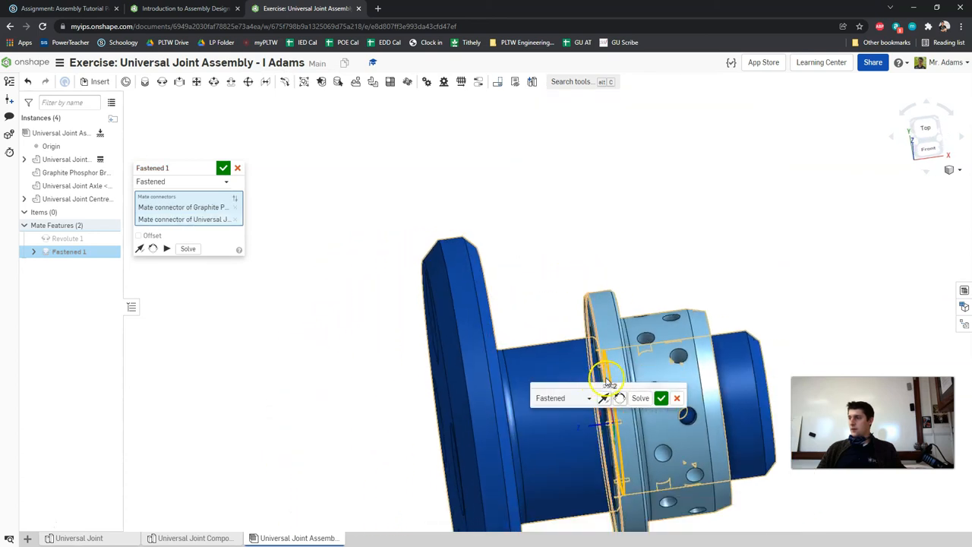
pyautogui.moveTo(627, 291); pyautogui.dragTo(516, 209, button='right')
pyautogui.click(659, 397)
# Step: Start another Fastened mate, recheck course step 7, restore the isometric view and advance the exercise to step 8
pyautogui.press('m')
pyautogui.hotkey('ctrl', 'shift', 'Tab')
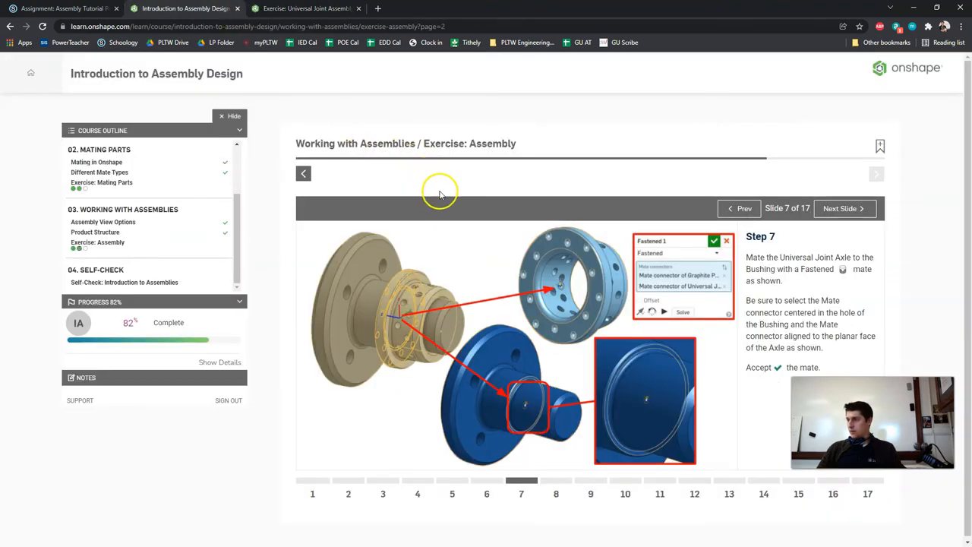
pyautogui.hotkey('ctrl', 'Tab')
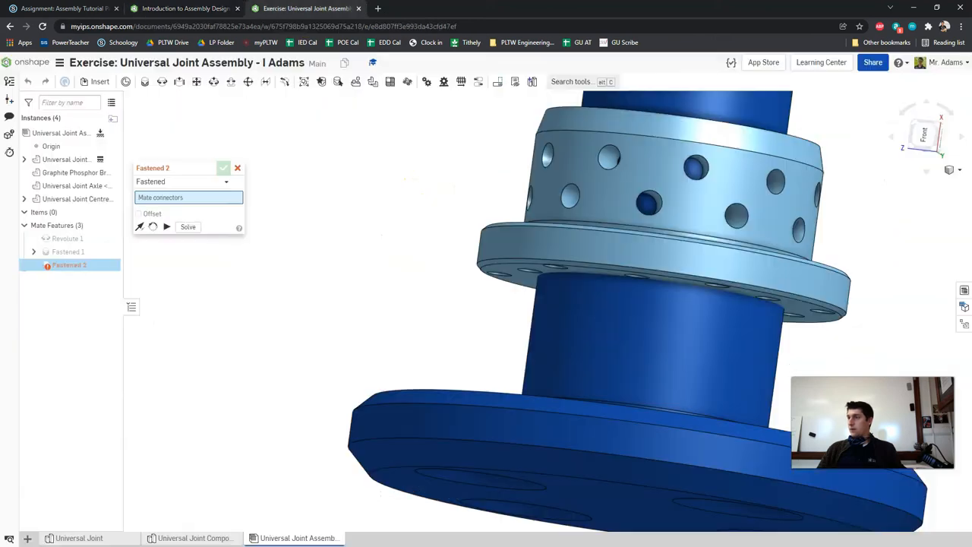
pyautogui.moveTo(438, 245); pyautogui.dragTo(460, 220, button='right')
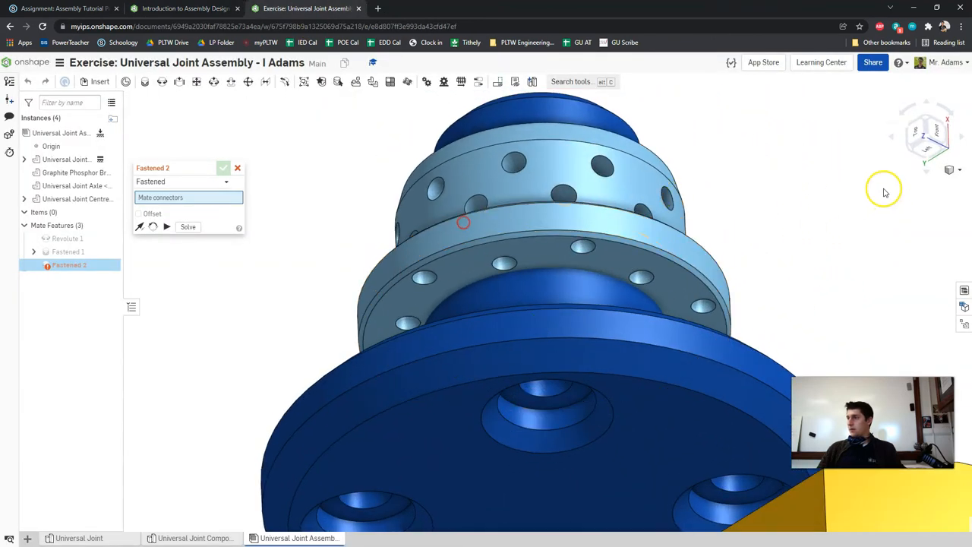
pyautogui.click(931, 124)
pyautogui.hotkey('ctrl', 'shift', 'Tab')
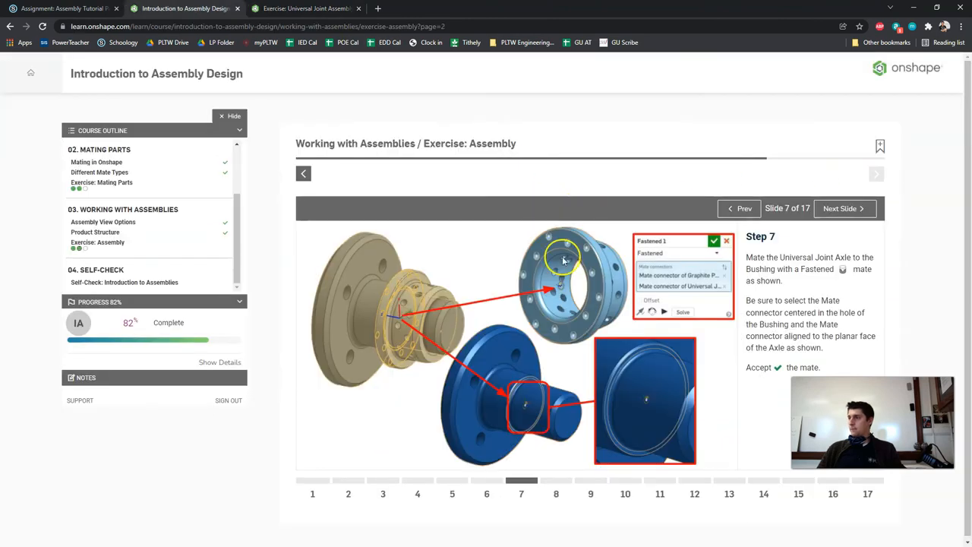
pyautogui.click(839, 220)
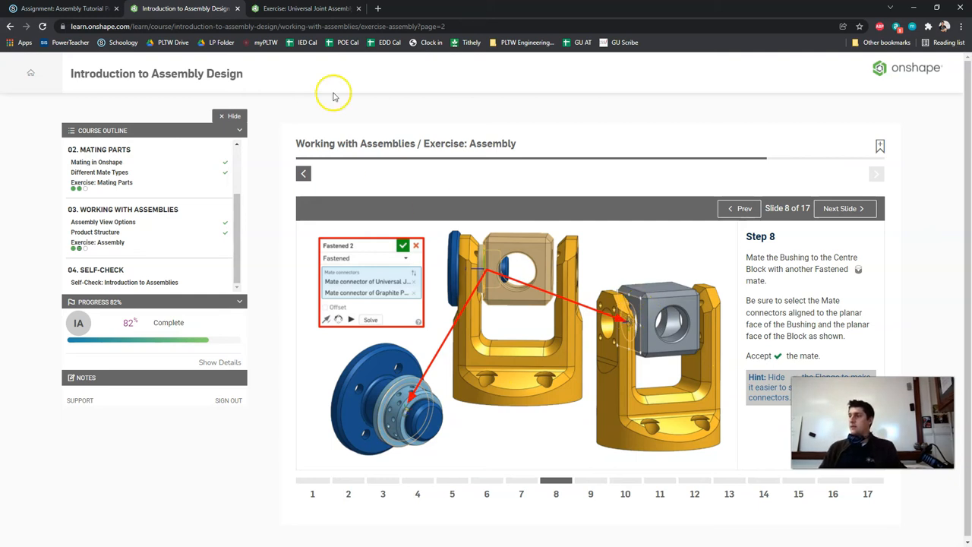
# Step: Compare the parts with course step 8 and select the bushing's flange face connector for the second Fastened mate
pyautogui.click(299, 8)
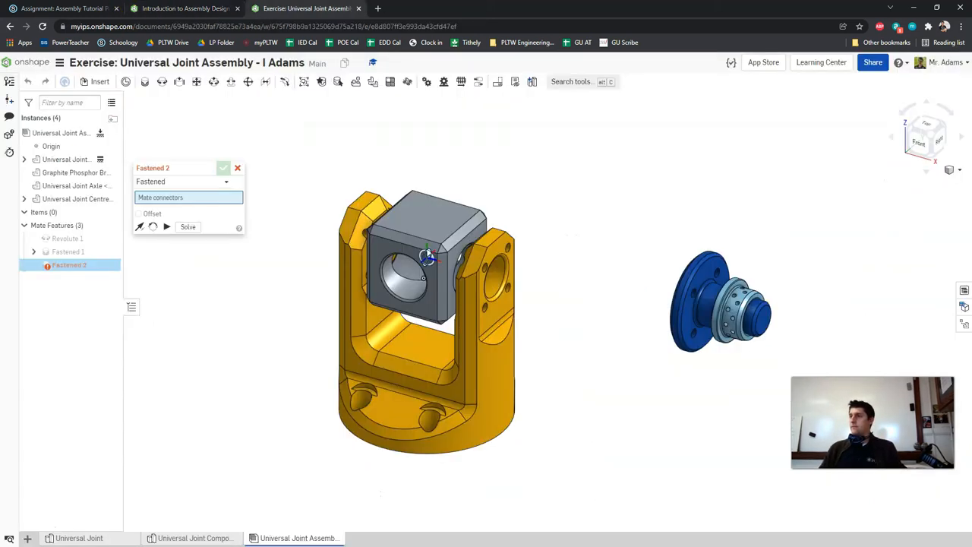
pyautogui.moveTo(645, 252); pyautogui.dragTo(586, 240, button='right')
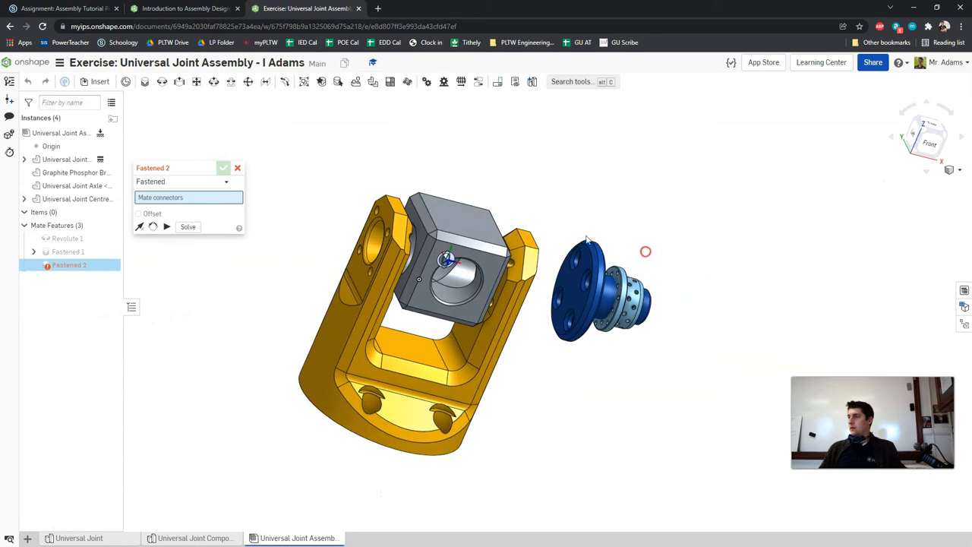
pyautogui.click(202, 8)
pyautogui.click(319, 8)
pyautogui.moveTo(705, 255); pyautogui.dragTo(669, 250, button='right')
pyautogui.scroll(5, 694, 245)
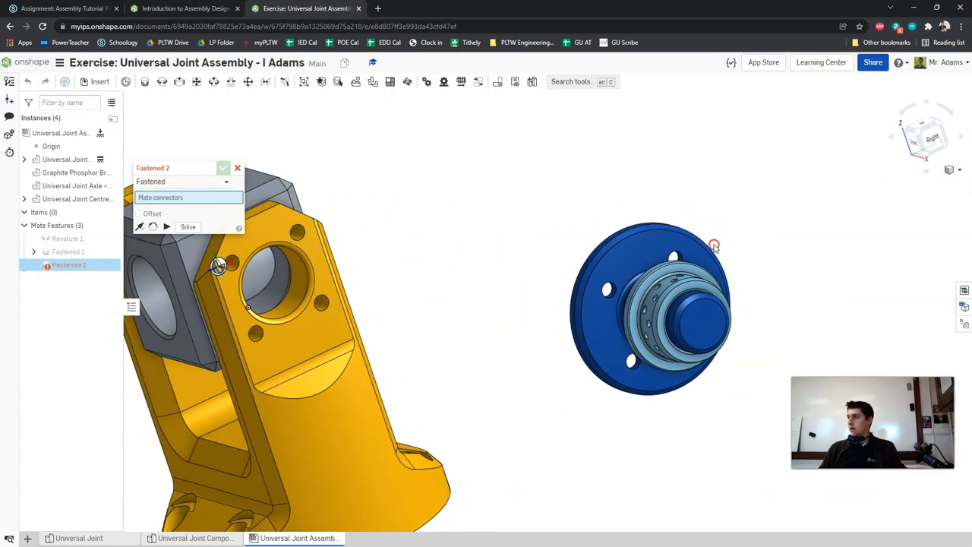
pyautogui.scroll(2, 713, 245)
pyautogui.click(179, 6)
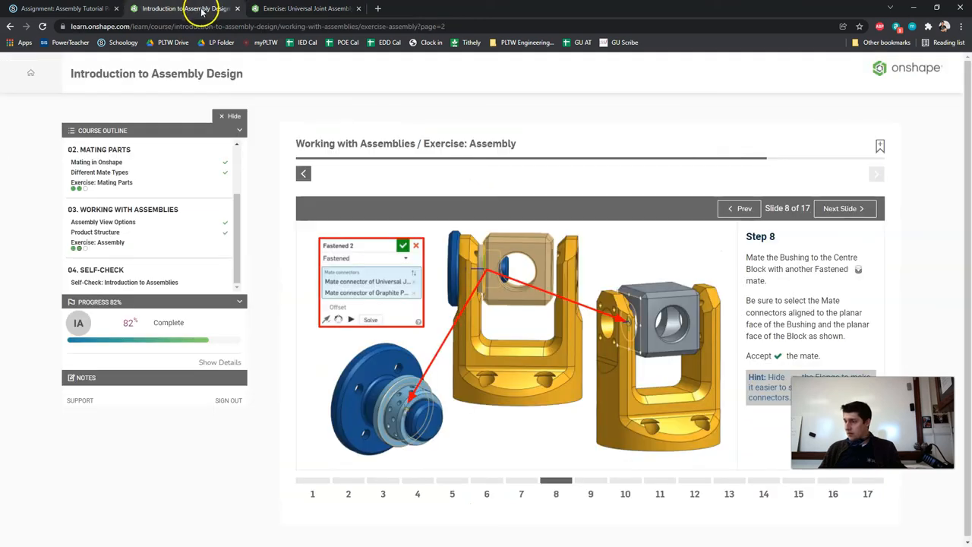
pyautogui.click(288, 10)
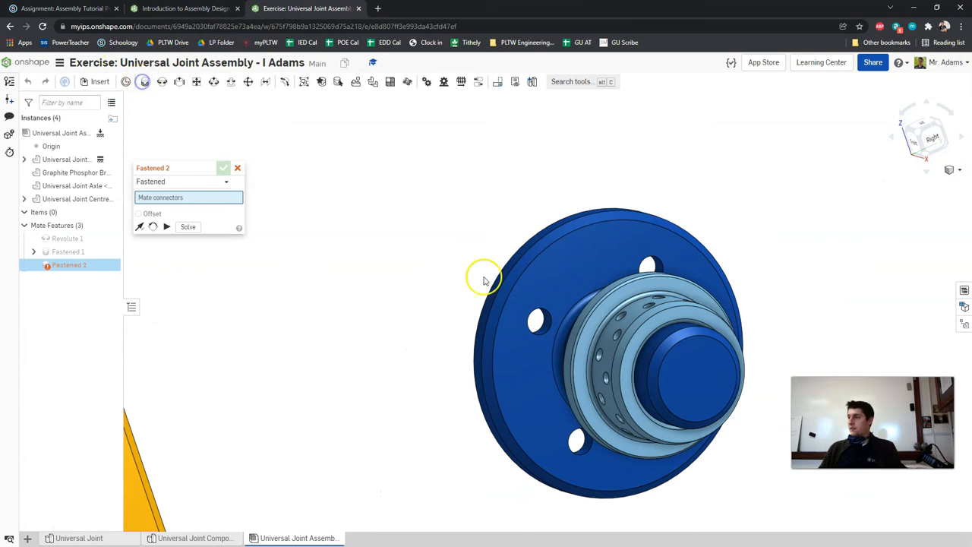
pyautogui.click(618, 301)
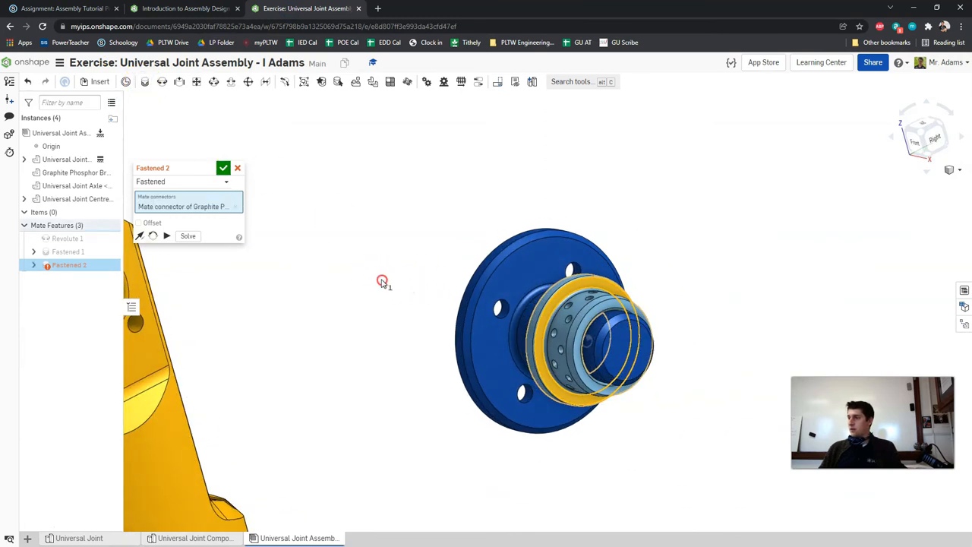
# Step: Select the mate connector centred on the centre block's planar side face inside the flange arm and accept the Fastened mate
pyautogui.scroll(-3, 351, 281)
pyautogui.moveTo(334, 288); pyautogui.dragTo(460, 295, button='middle')
pyautogui.moveTo(214, 313); pyautogui.dragTo(305, 324, button='right')
pyautogui.moveTo(199, 264); pyautogui.dragTo(340, 293, button='middle')
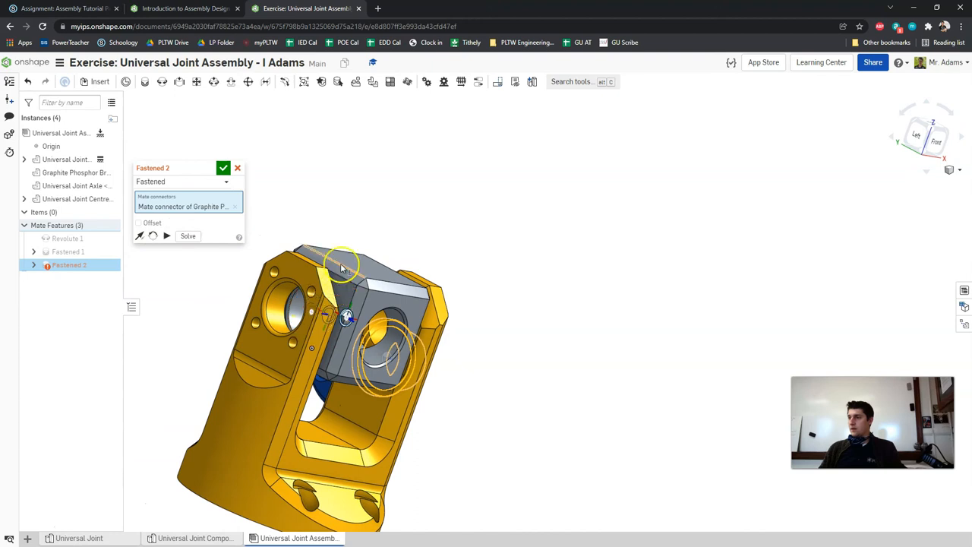
pyautogui.scroll(4, 345, 277)
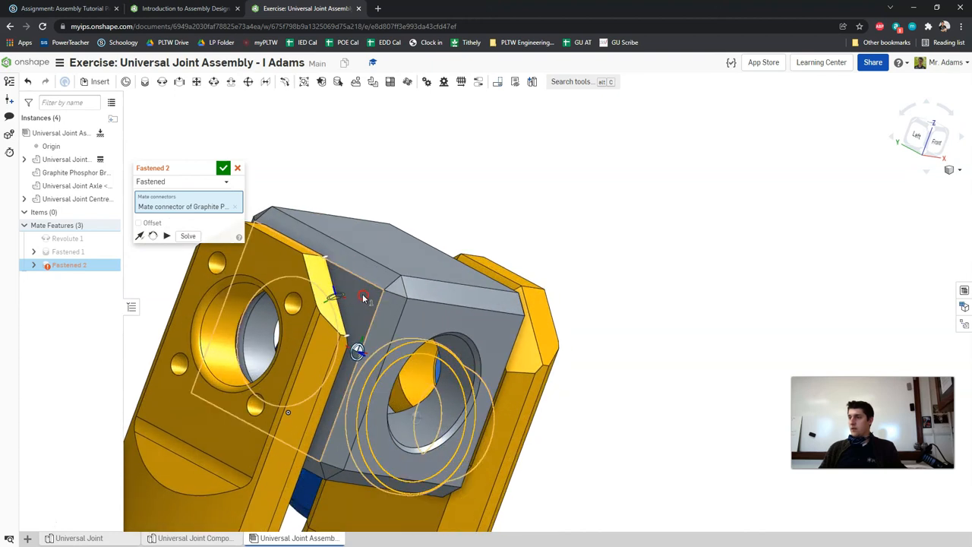
pyautogui.moveTo(363, 298); pyautogui.dragTo(372, 301, button='right')
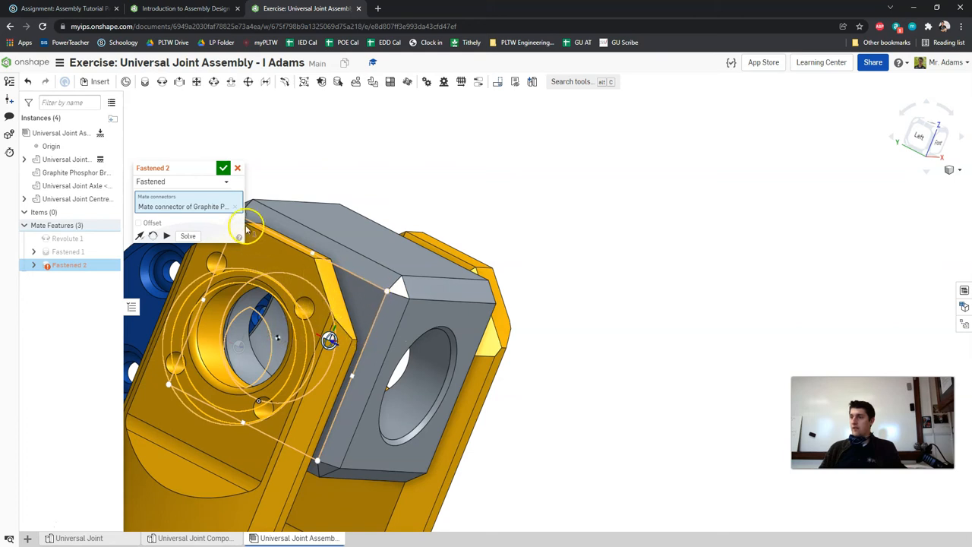
pyautogui.click(278, 340)
pyautogui.moveTo(486, 206); pyautogui.dragTo(458, 200, button='right')
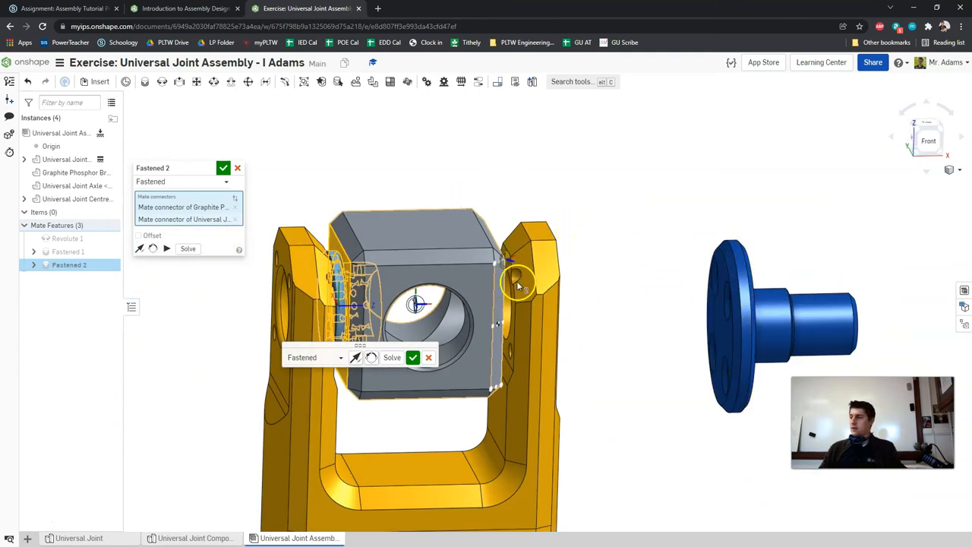
pyautogui.click(219, 171)
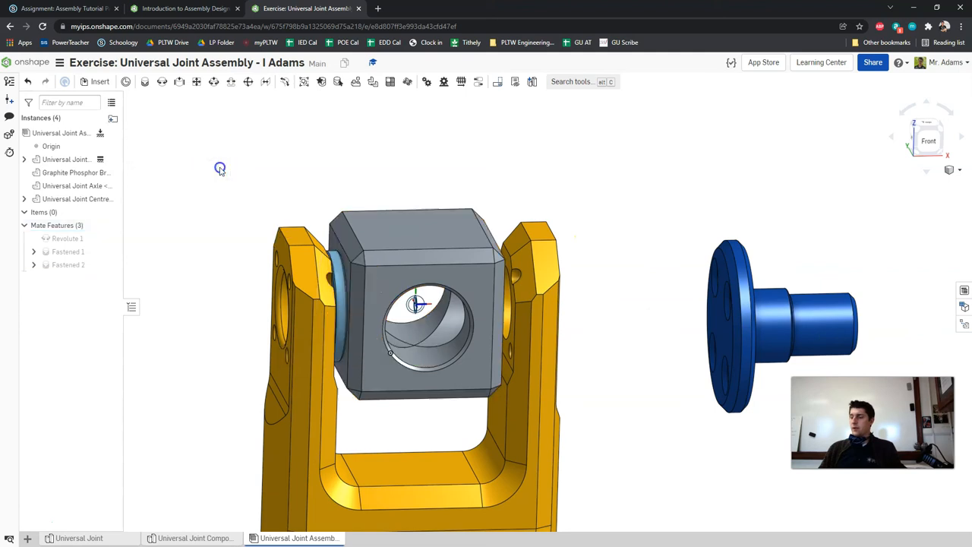
# Step: Inspect how the axle and bushing sit in the centre block and undo both Fastened mates
pyautogui.moveTo(342, 182)
pyautogui.mouseDown(button='right')
pyautogui.moveTo(368, 167)
pyautogui.moveTo(337, 172)
pyautogui.mouseUp(button='right')
pyautogui.scroll(5, 337, 192)
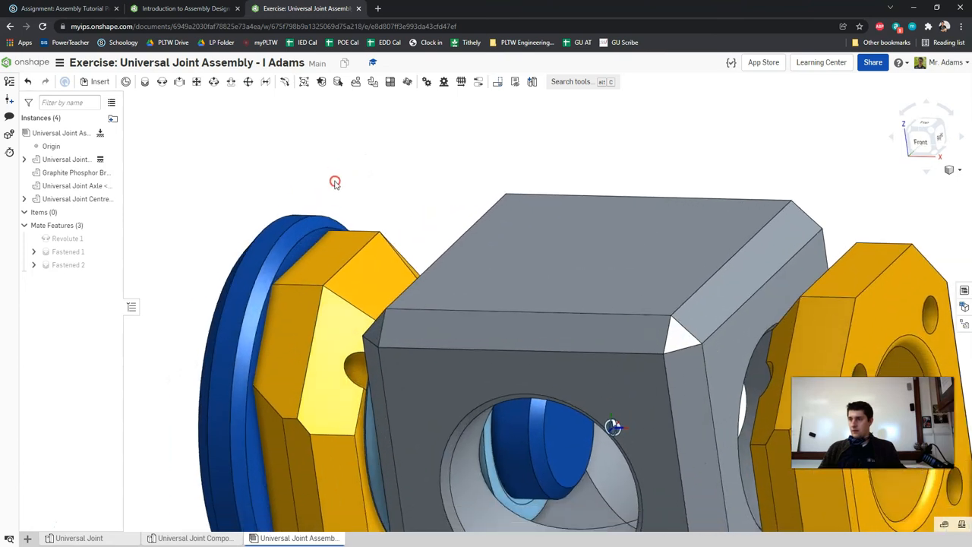
pyautogui.moveTo(365, 278); pyautogui.dragTo(367, 191, button='right')
pyautogui.hotkey('ctrl', 'z')
pyautogui.scroll(-2, 433, 217)
pyautogui.hotkey('ctrl', 'z')
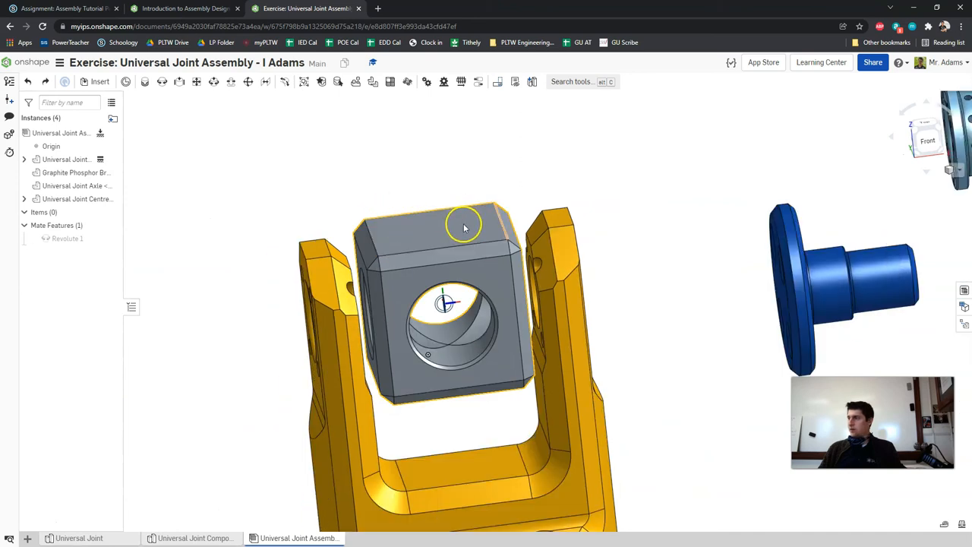
# Step: Return to course step 7 and examine which mate connectors join the axle and the bushing
pyautogui.moveTo(462, 224); pyautogui.dragTo(341, 234, button='middle')
pyautogui.moveTo(461, 228); pyautogui.dragTo(430, 271, button='right')
pyautogui.click(189, 8)
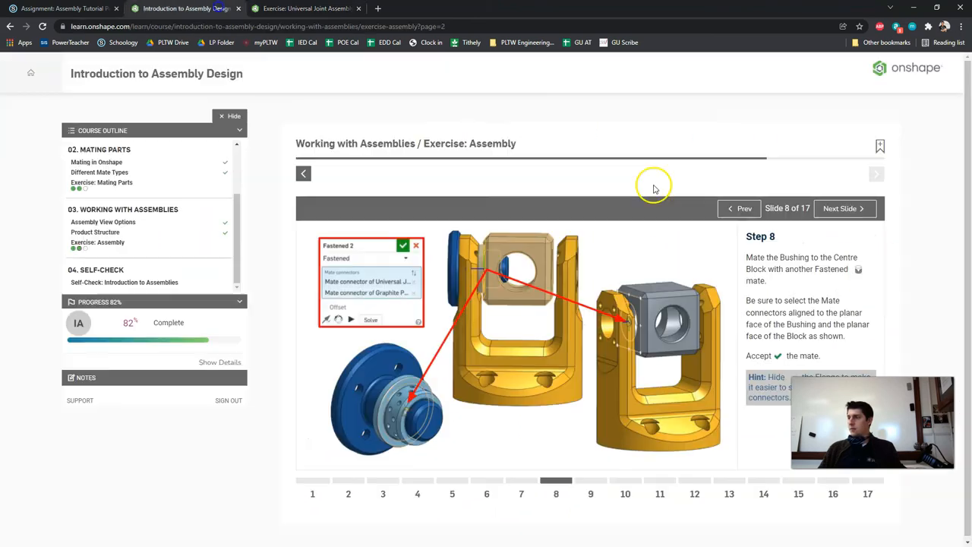
pyautogui.click(743, 208)
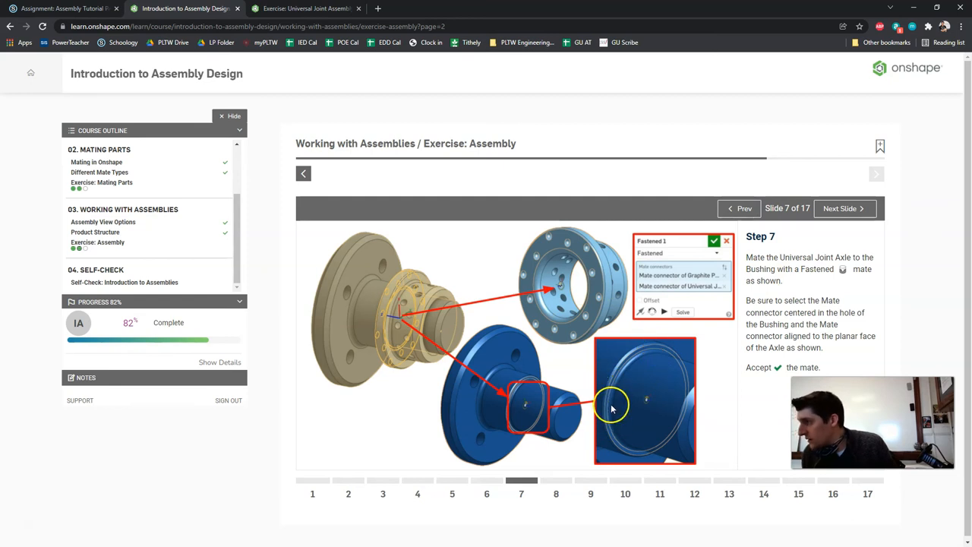
pyautogui.click(304, 8)
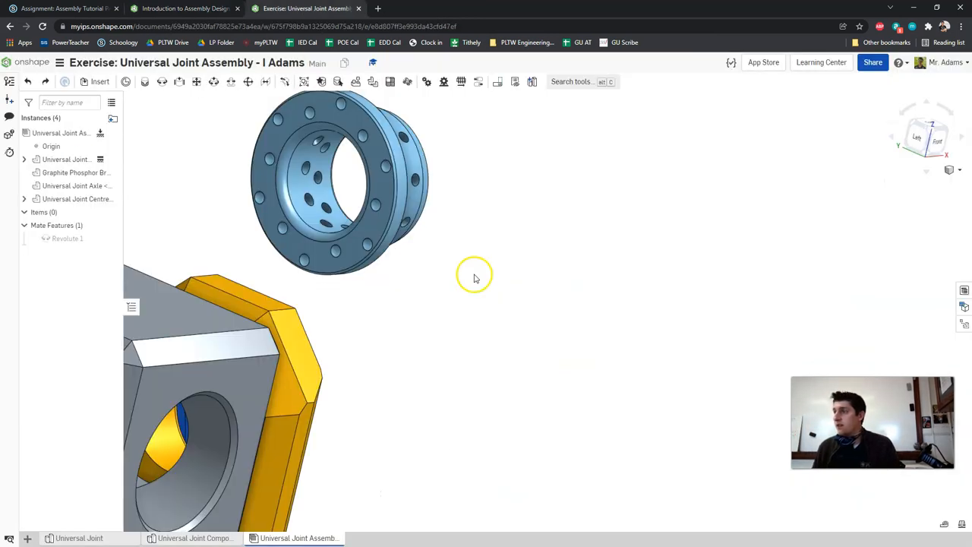
# Step: Fasten the axle to the bushing with a Fastened mate between the axle's shoulder connector and the bushing's hole connector, following course step 7
pyautogui.moveTo(423, 277); pyautogui.dragTo(349, 280, button='right')
pyautogui.scroll(5, 644, 278)
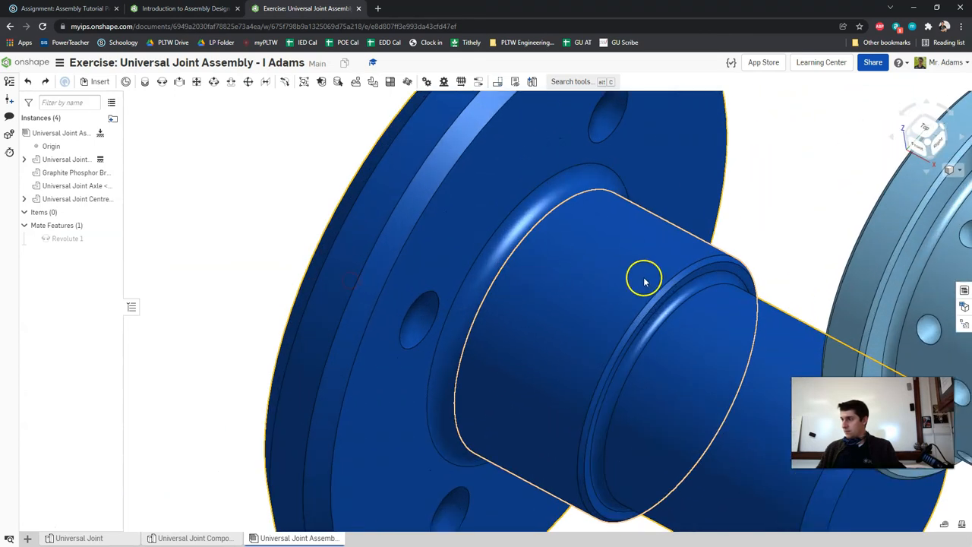
pyautogui.click(144, 81)
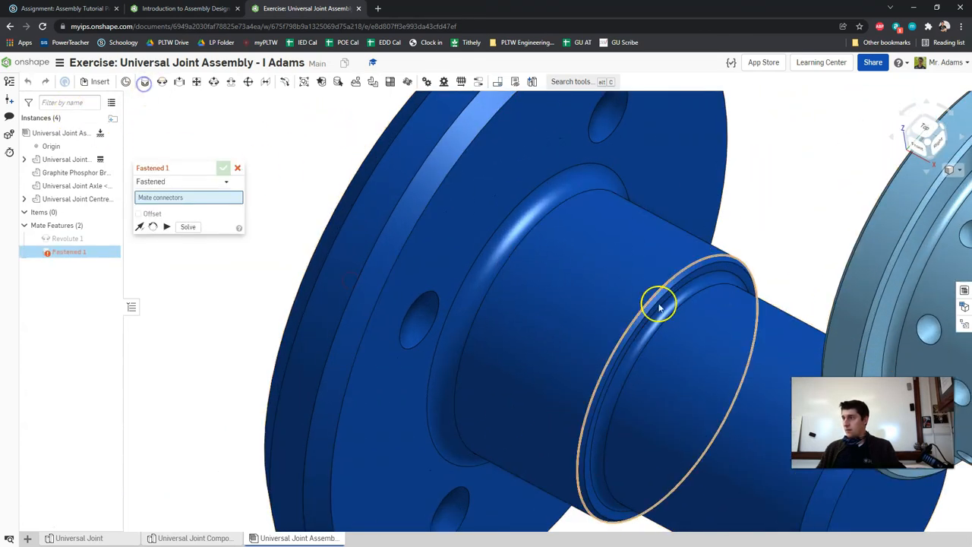
pyautogui.scroll(-3, 735, 272)
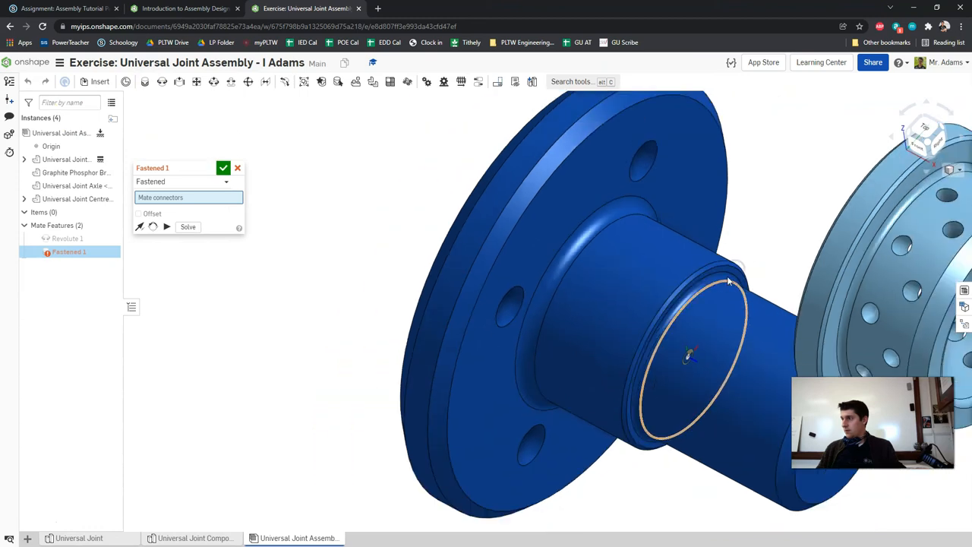
pyautogui.click(730, 282)
pyautogui.moveTo(729, 282); pyautogui.dragTo(631, 210, button='right')
pyautogui.click(185, 8)
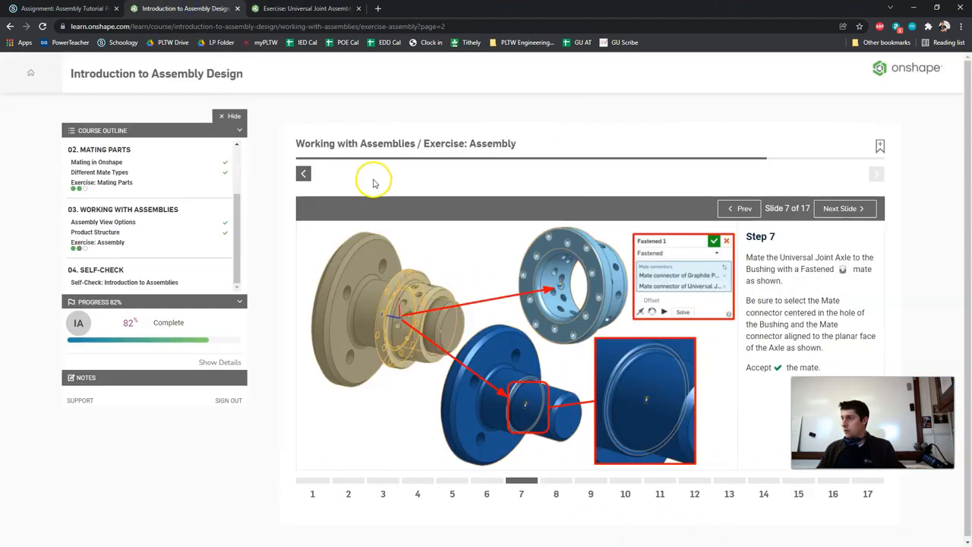
pyautogui.click(334, 8)
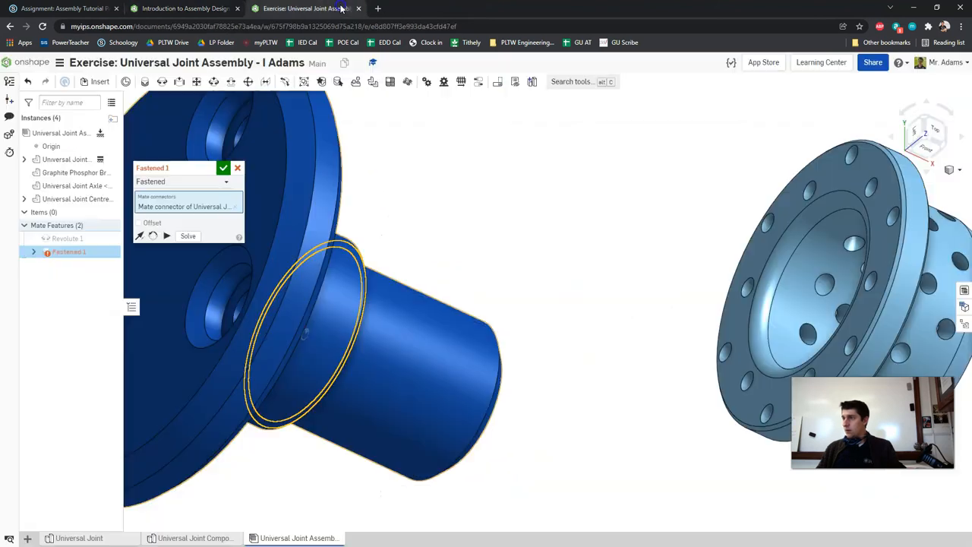
pyautogui.click(818, 203)
pyautogui.moveTo(677, 228); pyautogui.dragTo(522, 215, button='right')
pyautogui.click(222, 168)
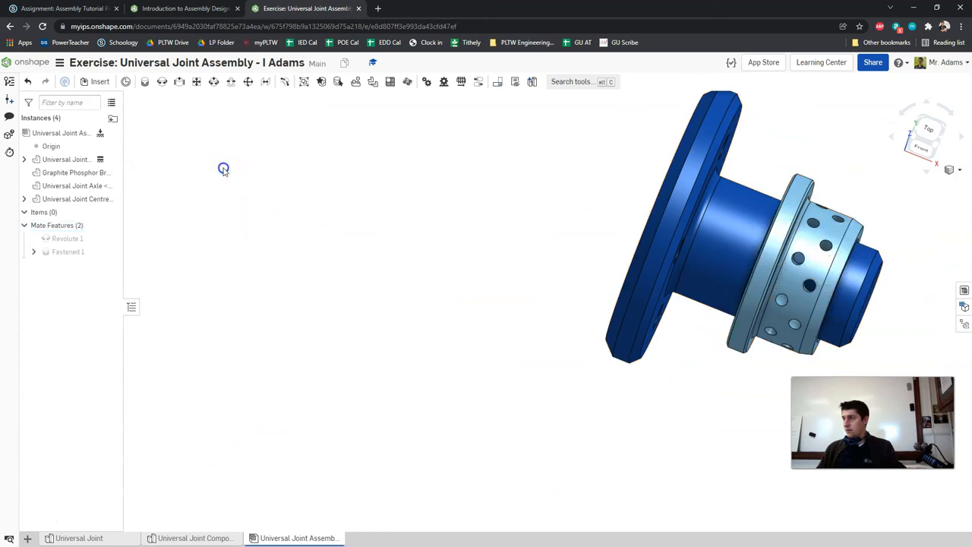
# Step: Inspect the axle and bushing beside the flange and advance the course exercise to step 8
pyautogui.moveTo(584, 195); pyautogui.dragTo(600, 263, button='right')
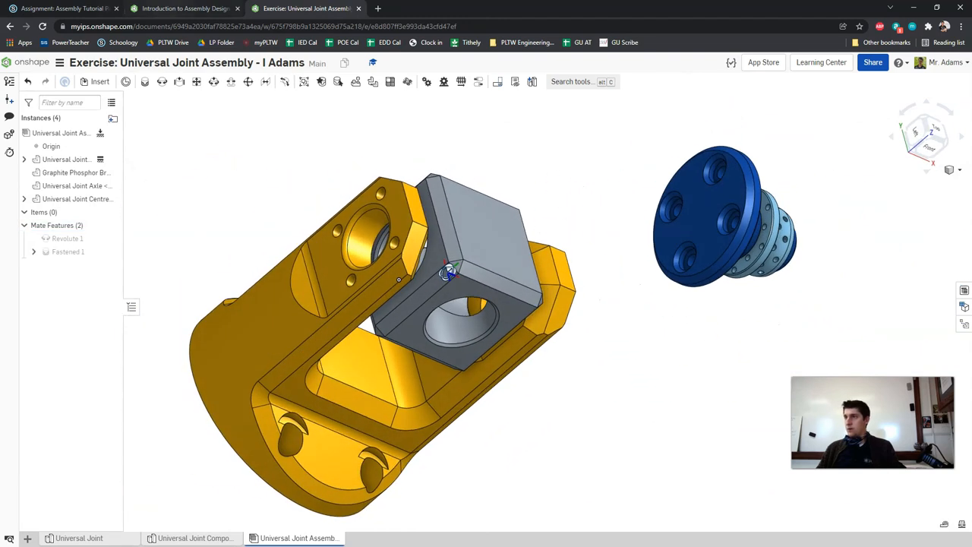
pyautogui.click(182, 8)
pyautogui.click(839, 208)
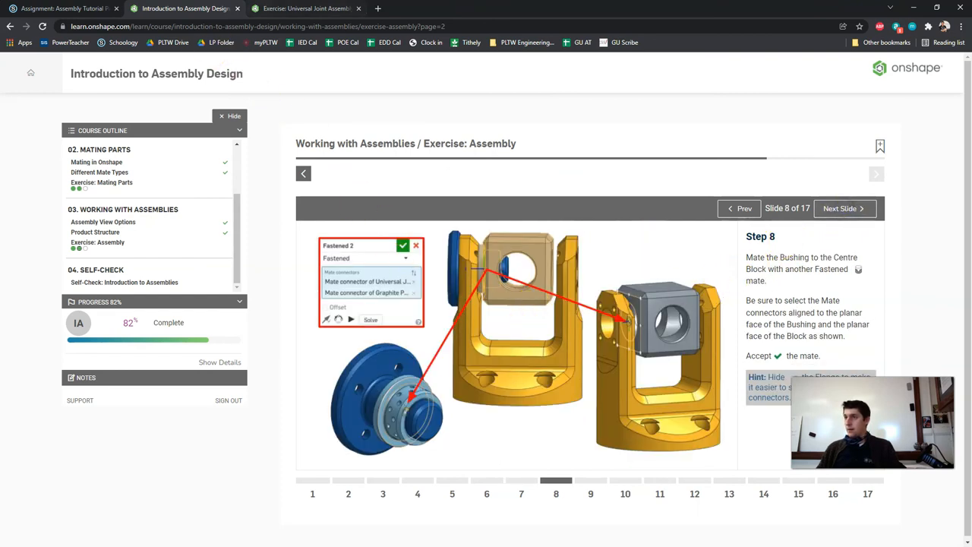
# Step: Start a Fastened mate following course step 8, using the mate connector on the planar face of the bushing's collar
pyautogui.click(300, 9)
pyautogui.moveTo(623, 189); pyautogui.dragTo(570, 180, button='right')
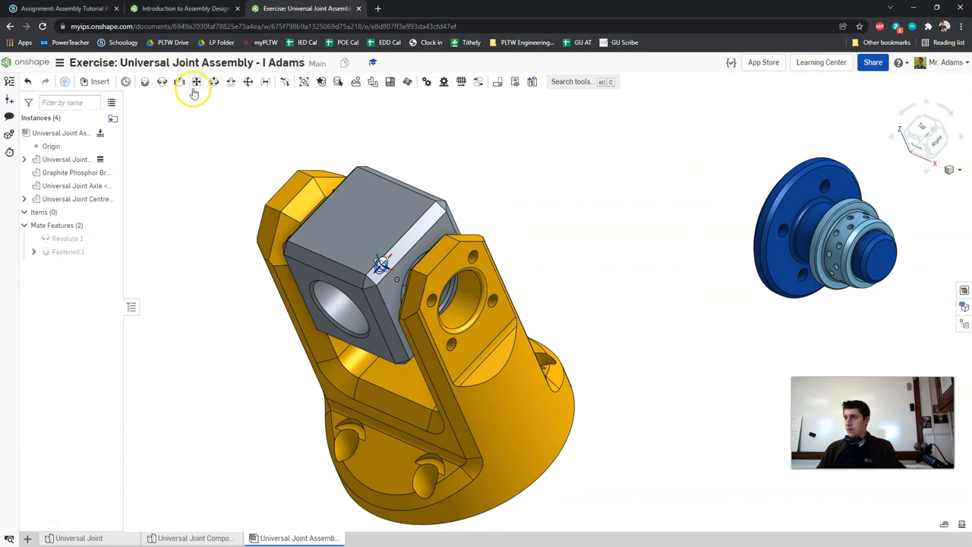
pyautogui.click(146, 82)
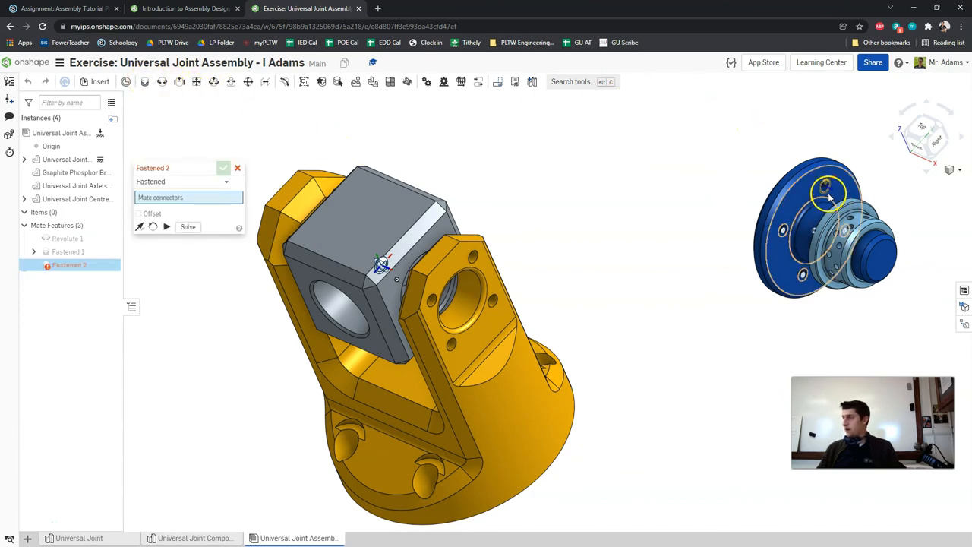
pyautogui.click(206, 8)
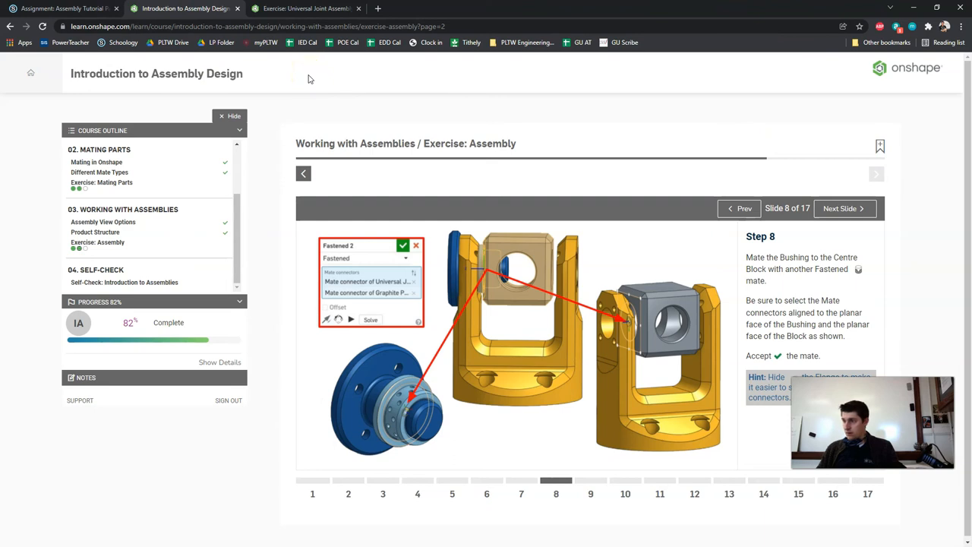
pyautogui.click(307, 8)
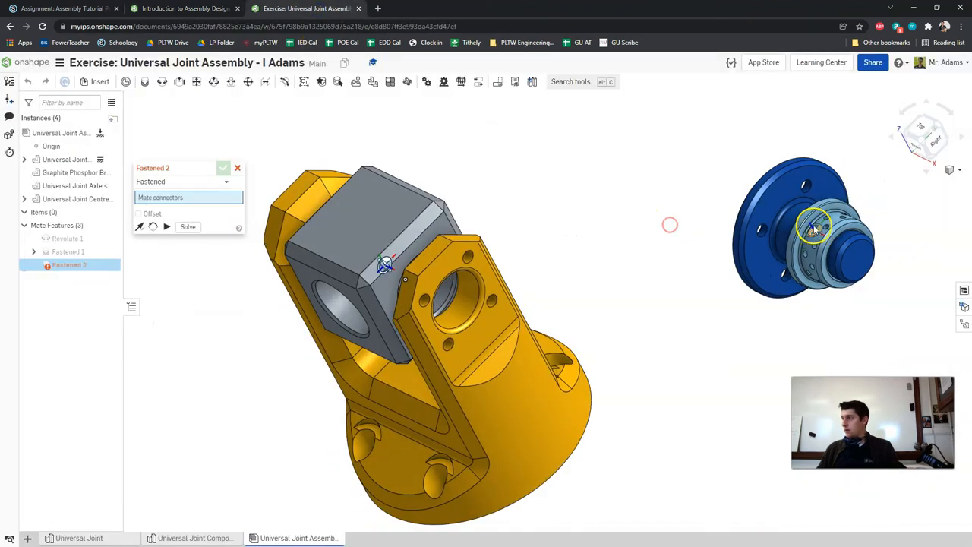
pyautogui.scroll(3, 813, 217)
pyautogui.scroll(3, 812, 218)
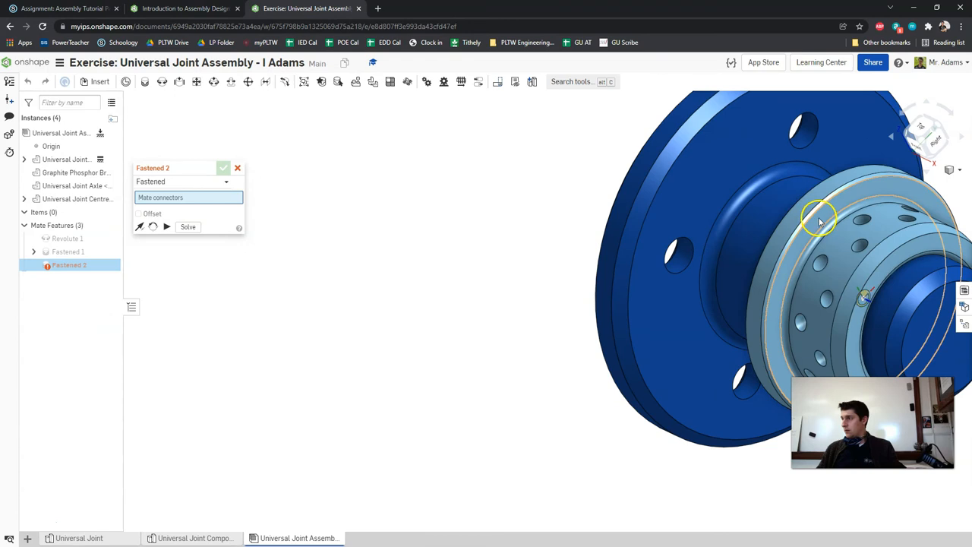
pyautogui.click(820, 221)
pyautogui.scroll(-4, 562, 245)
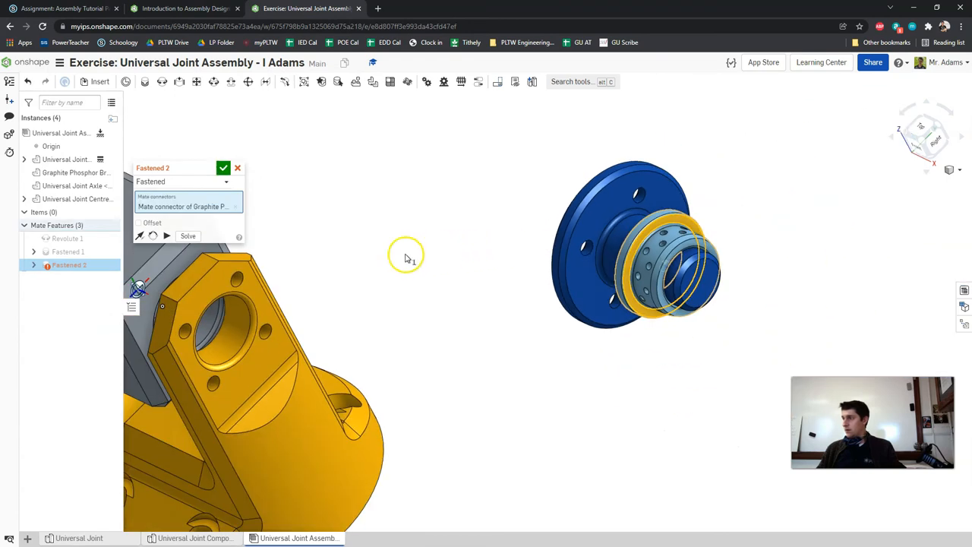
# Step: Complete the Fastened mate with the connector at the centre of the block's planar hole face beside the flange arm
pyautogui.moveTo(405, 258); pyautogui.dragTo(612, 260, button='middle')
pyautogui.moveTo(447, 269); pyautogui.dragTo(549, 268, button='right')
pyautogui.scroll(2, 442, 278)
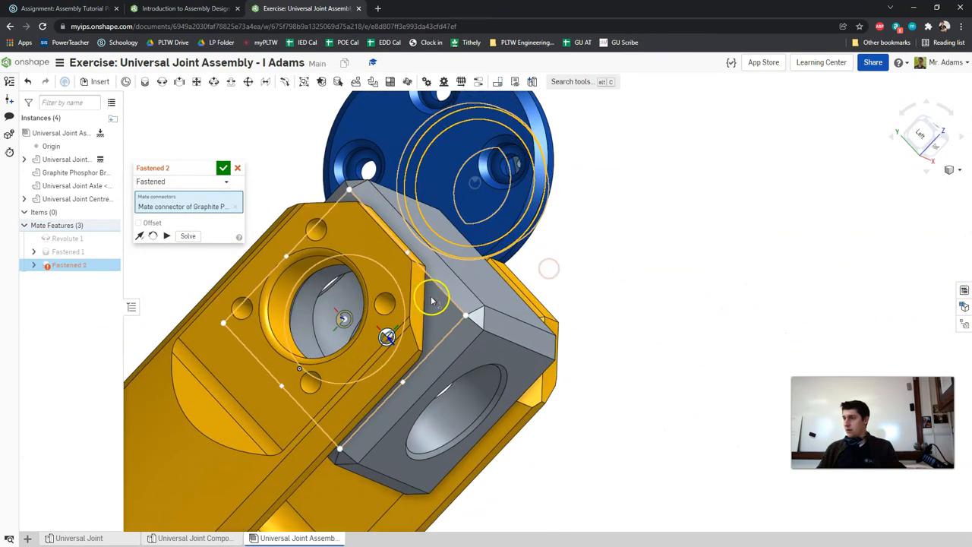
pyautogui.click(343, 320)
pyautogui.moveTo(597, 281); pyautogui.dragTo(584, 257, button='right')
pyautogui.click(483, 339)
pyautogui.scroll(-2, 524, 223)
pyautogui.moveTo(554, 226); pyautogui.dragTo(558, 184, button='right')
pyautogui.click(237, 168)
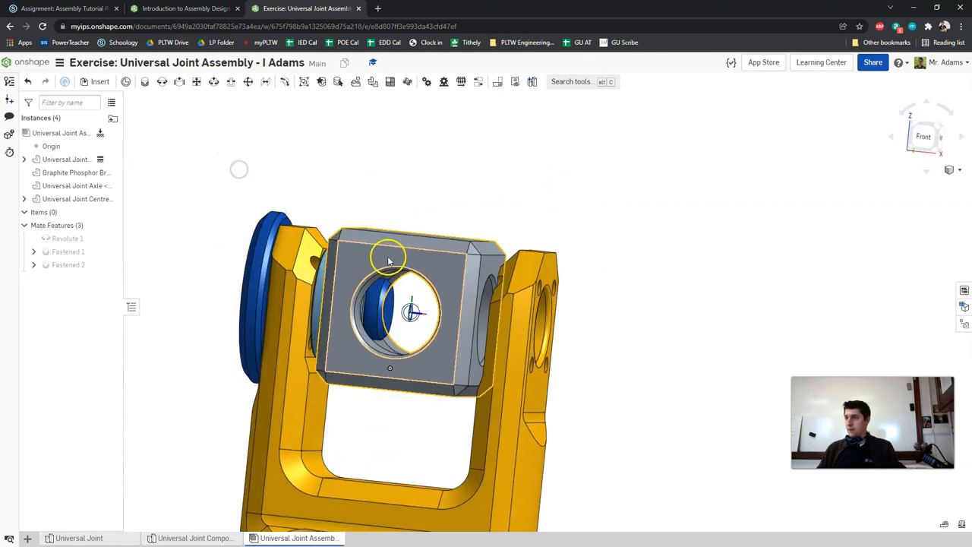
# Step: Rotate the centre block in the flange and inspect how the axle and bushing move with it
pyautogui.moveTo(387, 256); pyautogui.dragTo(379, 362)
pyautogui.moveTo(386, 300)
pyautogui.mouseDown()
pyautogui.moveTo(423, 221)
pyautogui.moveTo(397, 304)
pyautogui.mouseUp()
pyautogui.moveTo(431, 248); pyautogui.dragTo(428, 263, button='right')
pyautogui.moveTo(428, 263); pyautogui.dragTo(124, 205)
pyautogui.moveTo(124, 206); pyautogui.dragTo(403, 311, button='right')
pyautogui.moveTo(404, 311); pyautogui.dragTo(464, 173)
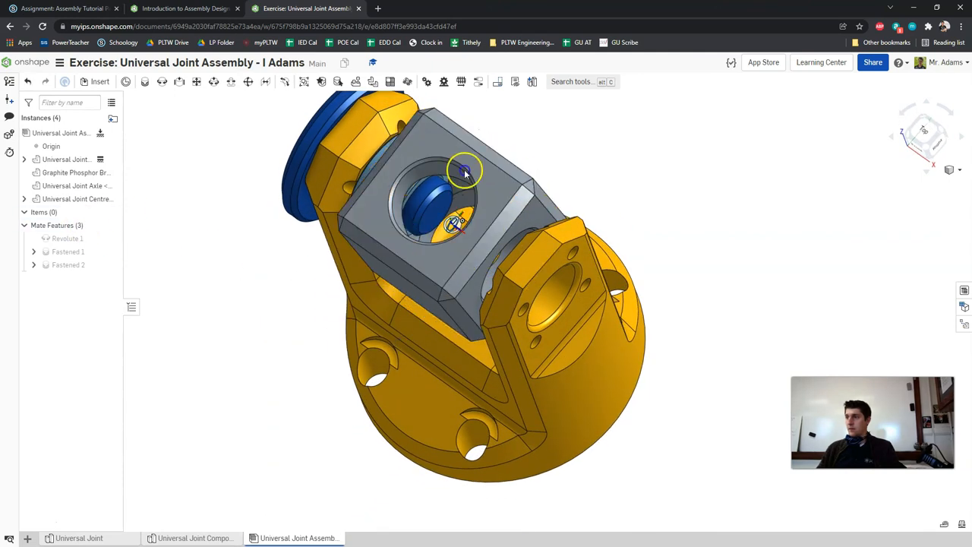
pyautogui.moveTo(402, 219); pyautogui.dragTo(453, 219)
# Step: Return to the course exercise and advance it to step 9
pyautogui.hotkey('ctrl', 'shift', 'Tab')
pyautogui.click(451, 136)
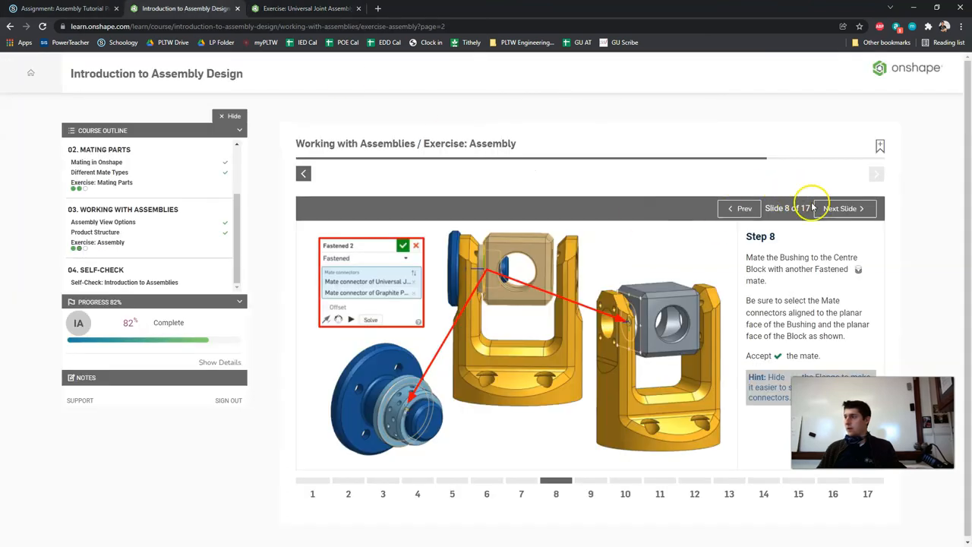
pyautogui.click(844, 209)
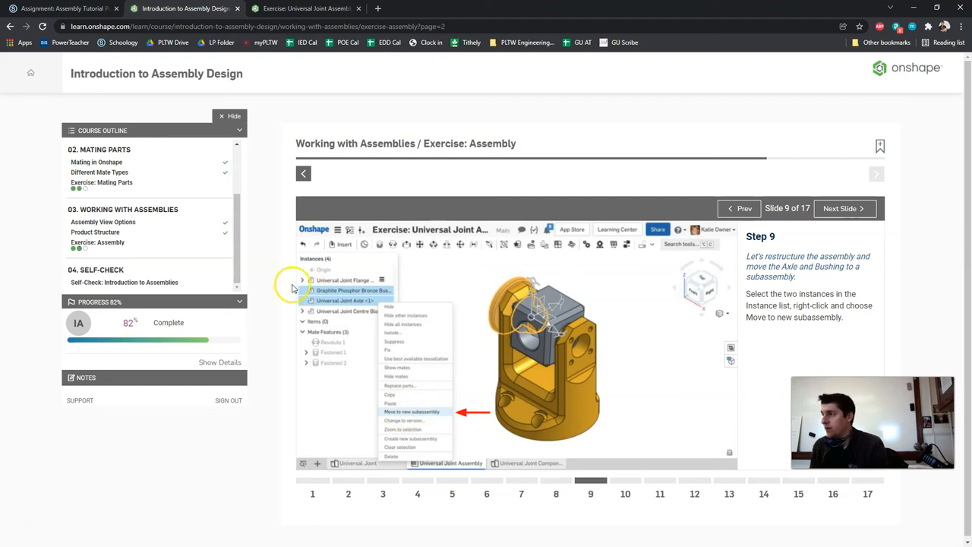
# Step: Try to move the flange and the Graphite Phosphor Bronze Bushes instance to a new subassembly
pyautogui.click(307, 9)
pyautogui.moveTo(258, 242); pyautogui.dragTo(284, 219, button='right')
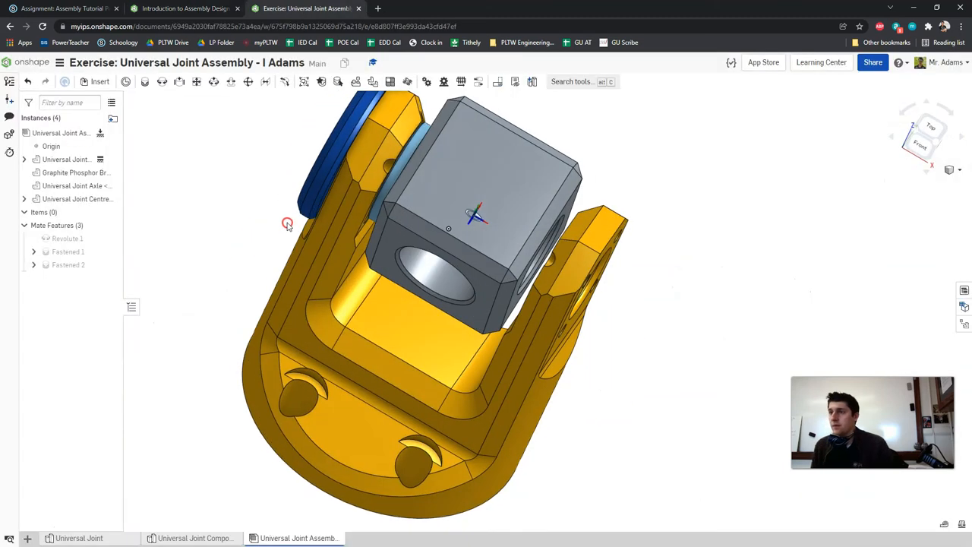
pyautogui.click(78, 161)
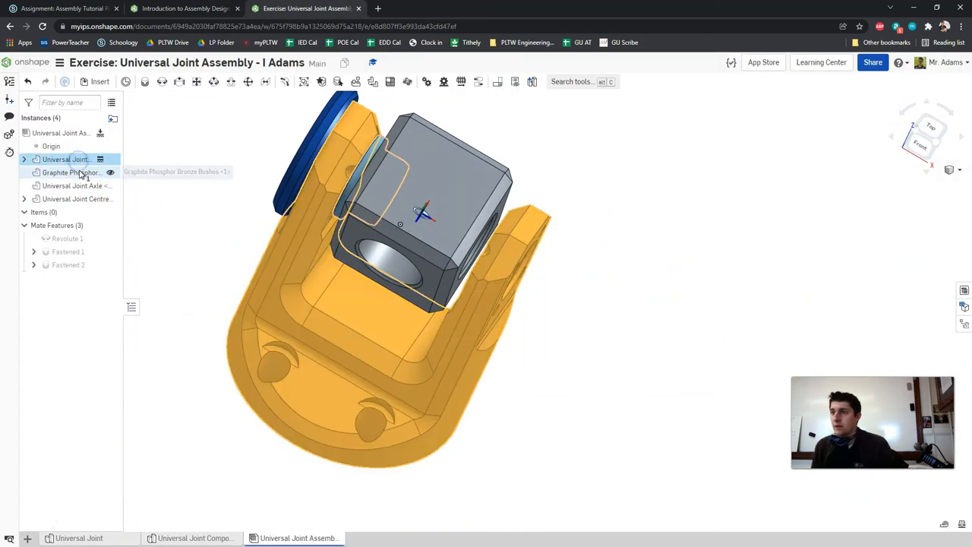
pyautogui.click(89, 170)
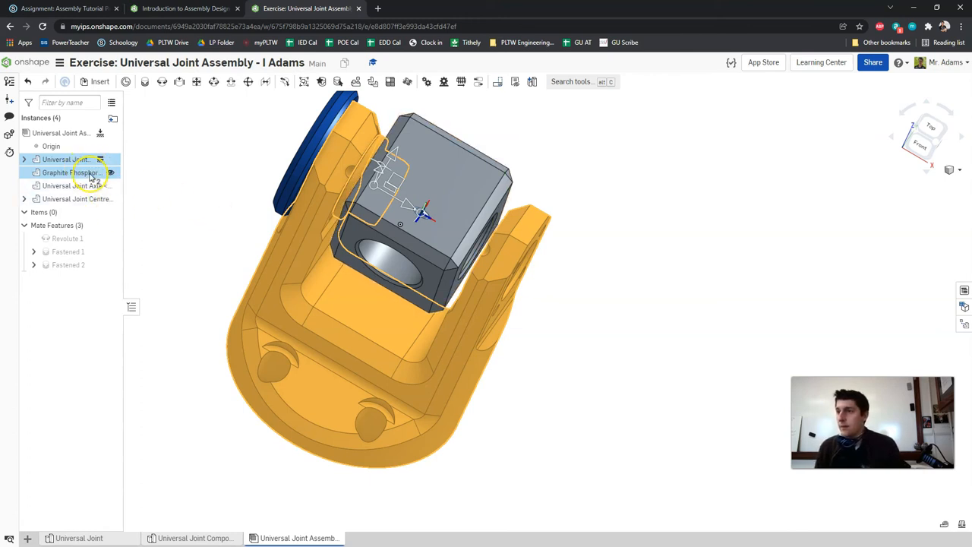
pyautogui.rightClick(95, 174)
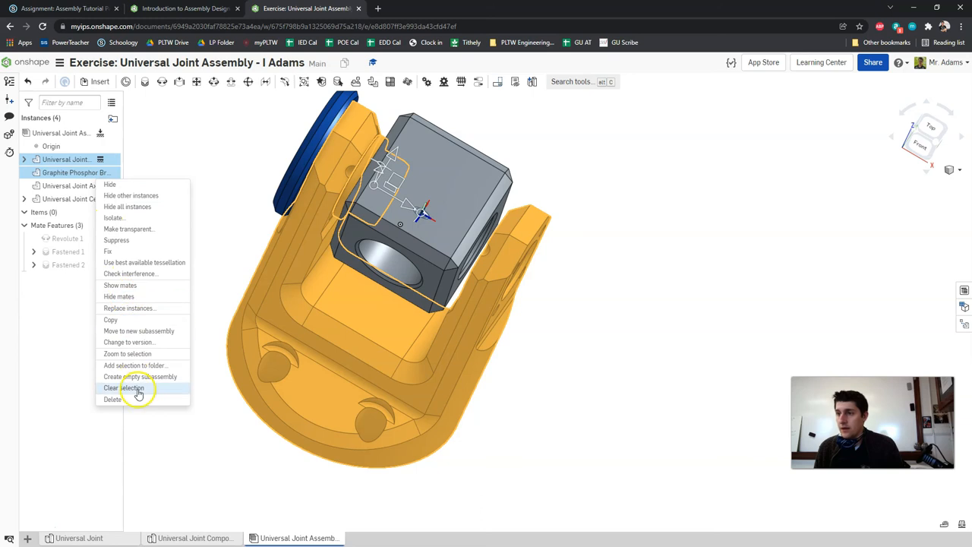
pyautogui.click(142, 332)
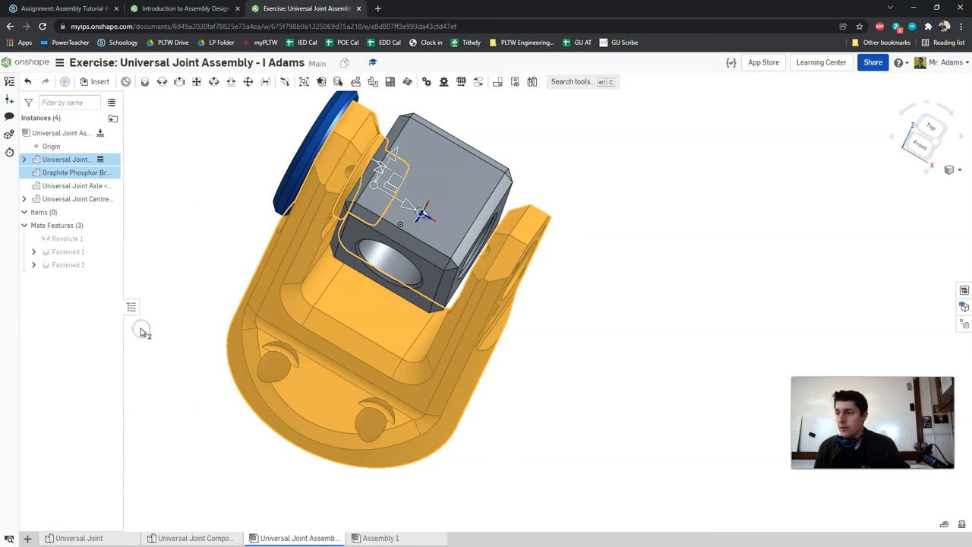
# Step: Check the new Assembly 1 against course step 9 and delete it from the document
pyautogui.click(377, 535)
pyautogui.moveTo(350, 378); pyautogui.dragTo(375, 370, button='right')
pyautogui.hotkey('ctrl', 'shift', 'Tab')
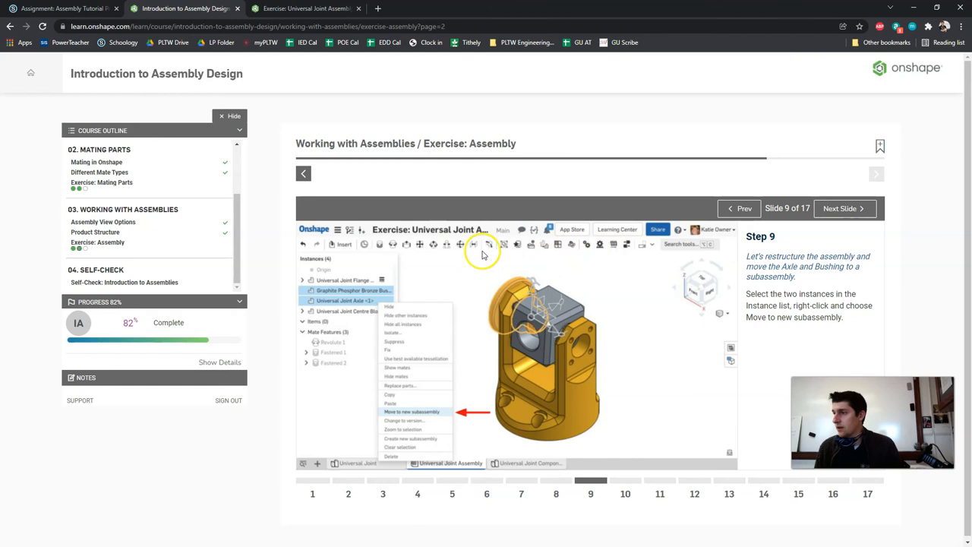
pyautogui.hotkey('ctrl', 'Tab')
pyautogui.rightClick(380, 532)
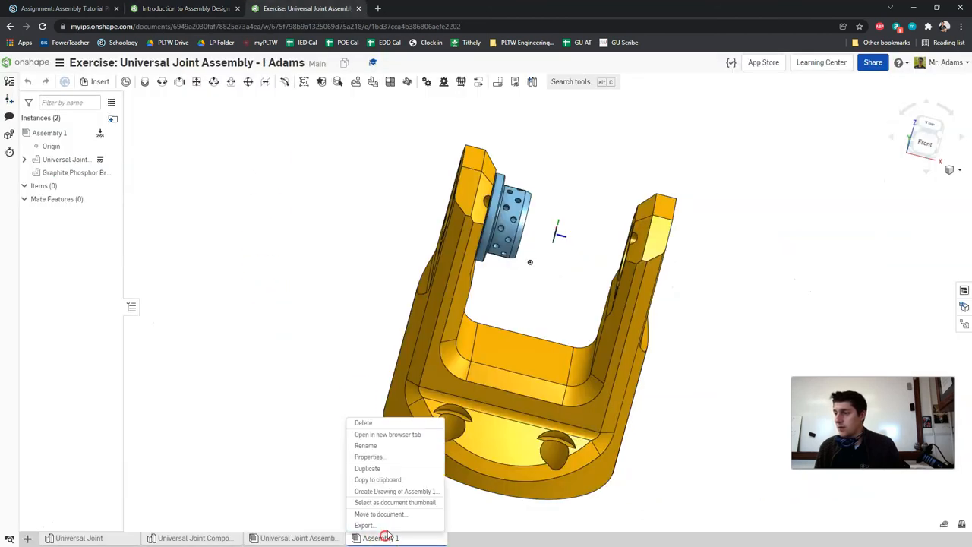
pyautogui.click(376, 422)
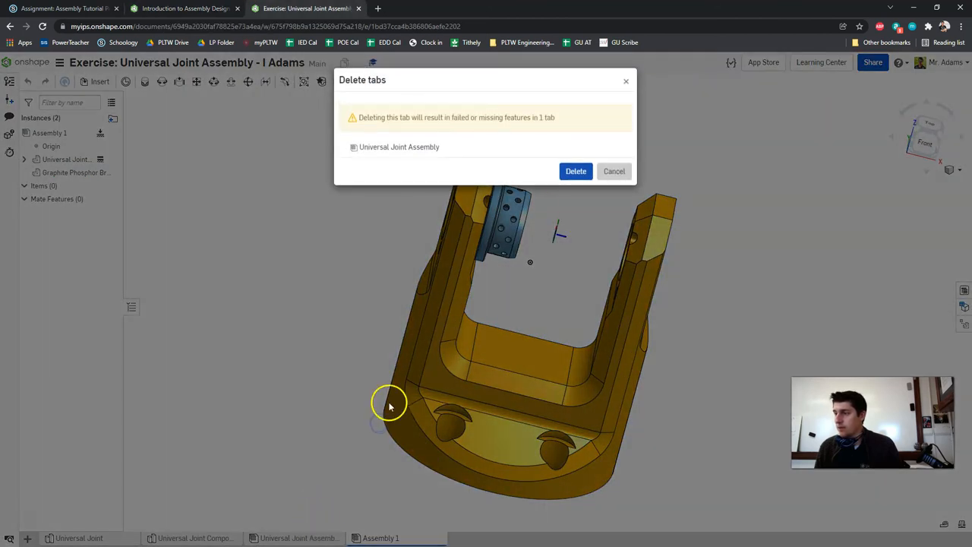
pyautogui.click(575, 170)
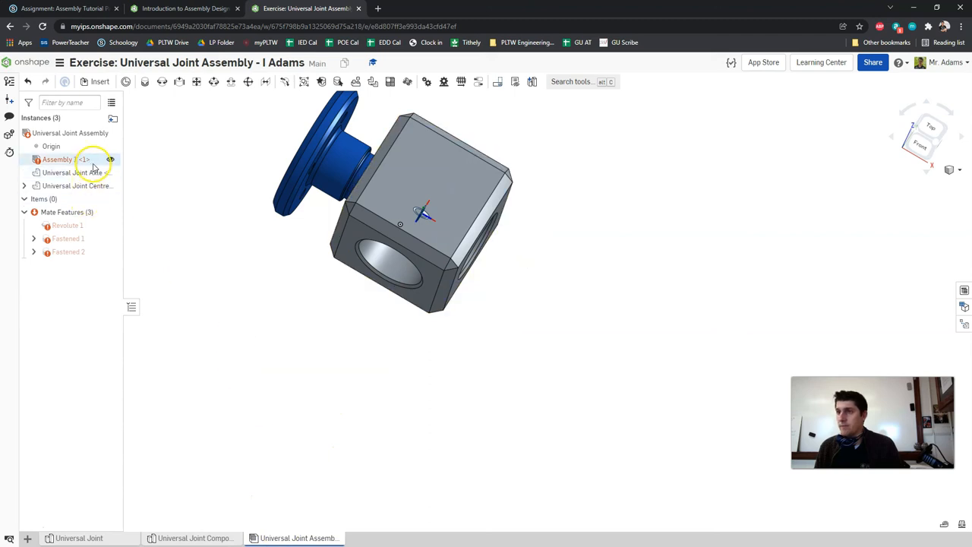
# Step: Undo the two Fastened mates in the Universal Joint Assembly
pyautogui.moveTo(188, 296); pyautogui.dragTo(197, 281, button='right')
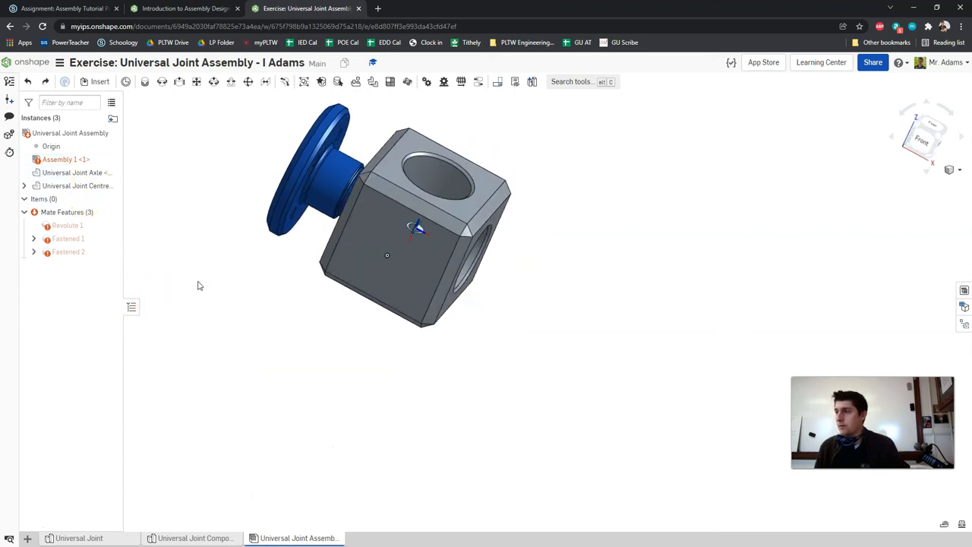
pyautogui.scroll(-2, 216, 281)
pyautogui.hotkey('ctrl', 'z')
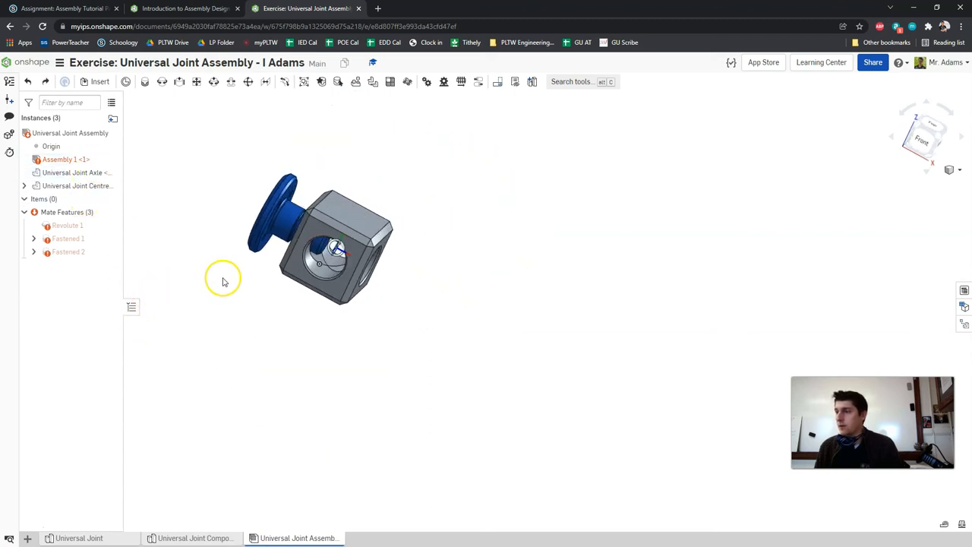
pyautogui.hotkey('ctrl', 'z')
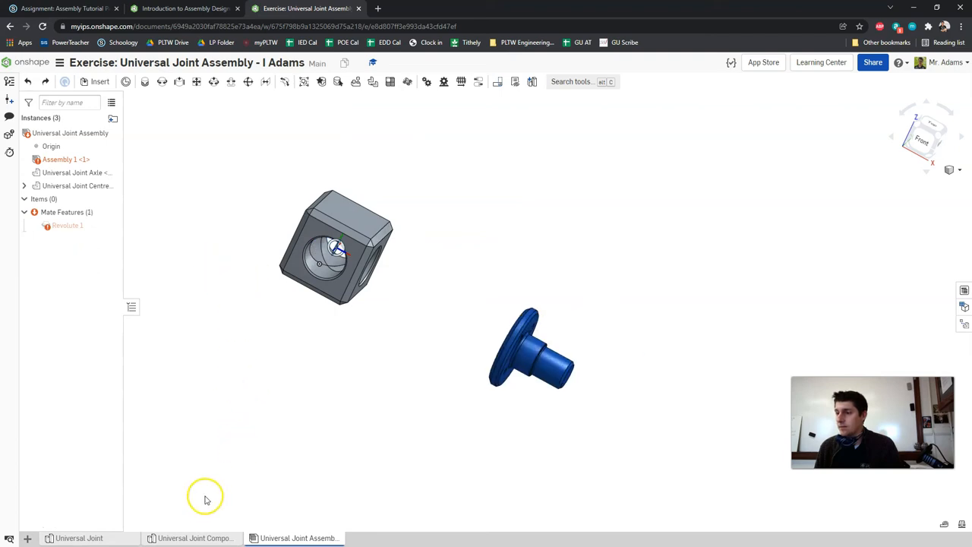
pyautogui.scroll(2, 381, 306)
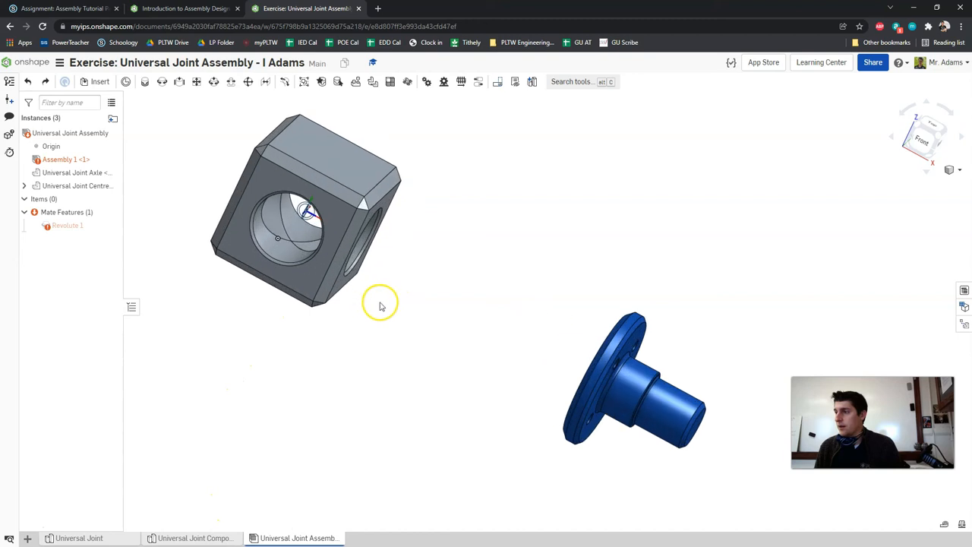
pyautogui.click(558, 379)
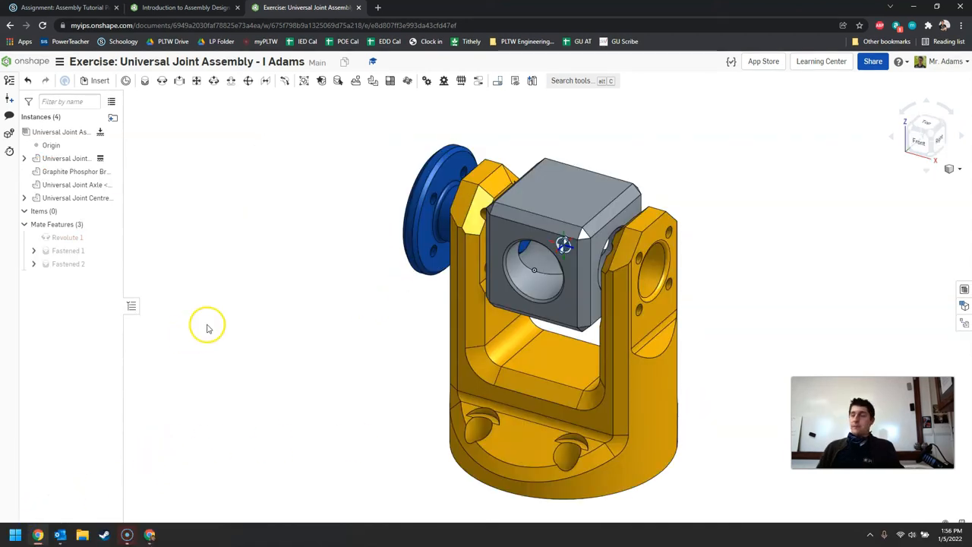
# Step: Move the Graphite Phosphor Bronze Bushes and Universal Joint Axle instances to a new subassembly, following course step 9
pyautogui.moveTo(332, 263); pyautogui.dragTo(299, 272, button='middle')
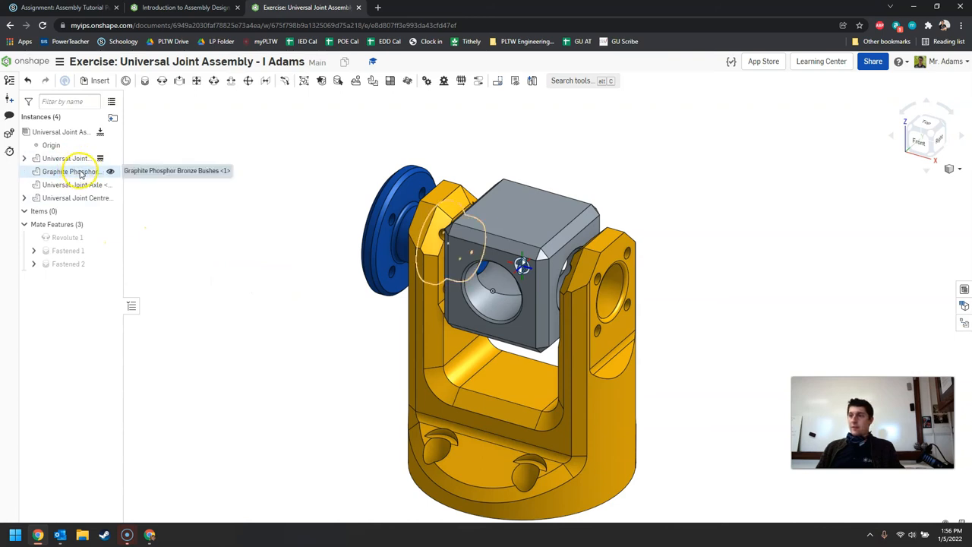
pyautogui.click(186, 10)
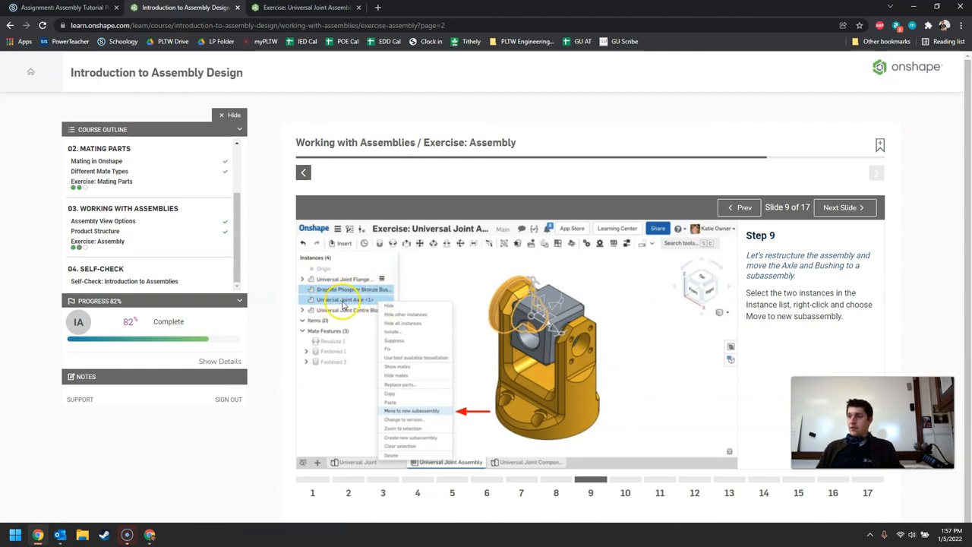
pyautogui.click(315, 9)
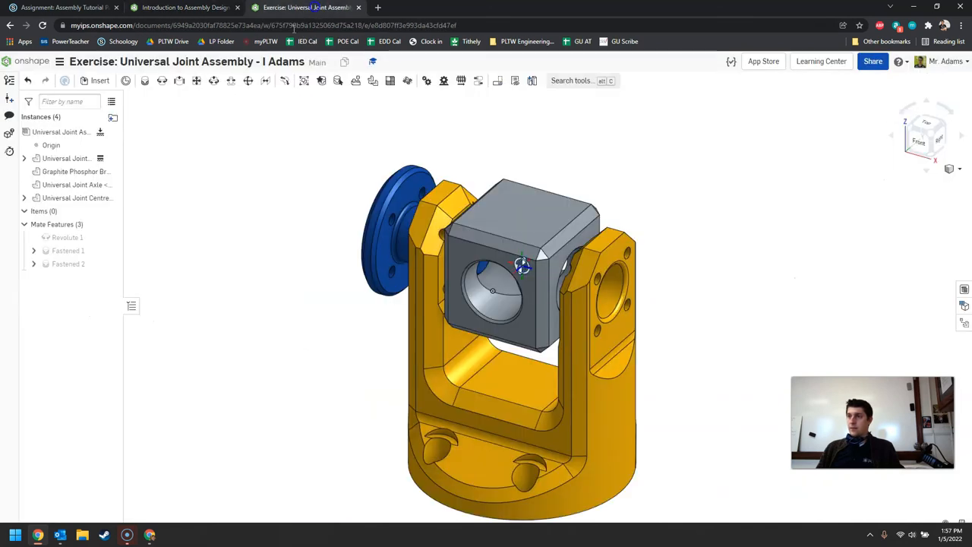
pyautogui.click(85, 174)
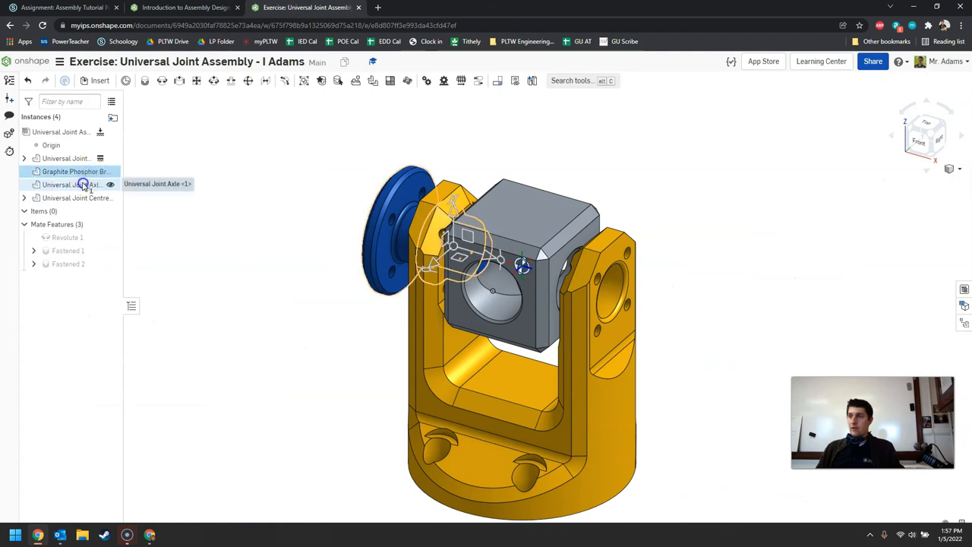
pyautogui.click(85, 186)
pyautogui.moveTo(303, 178); pyautogui.dragTo(334, 182, button='right')
pyautogui.rightClick(92, 187)
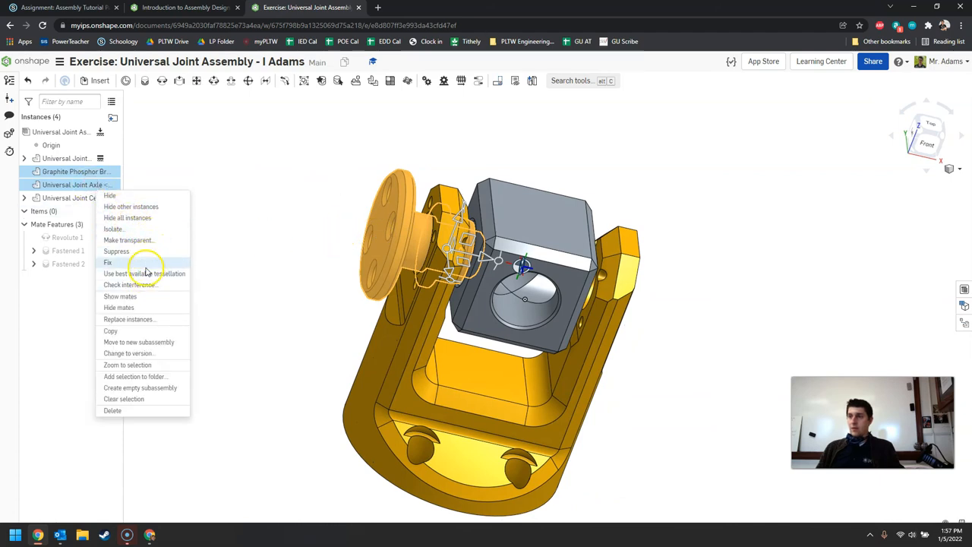
pyautogui.click(154, 343)
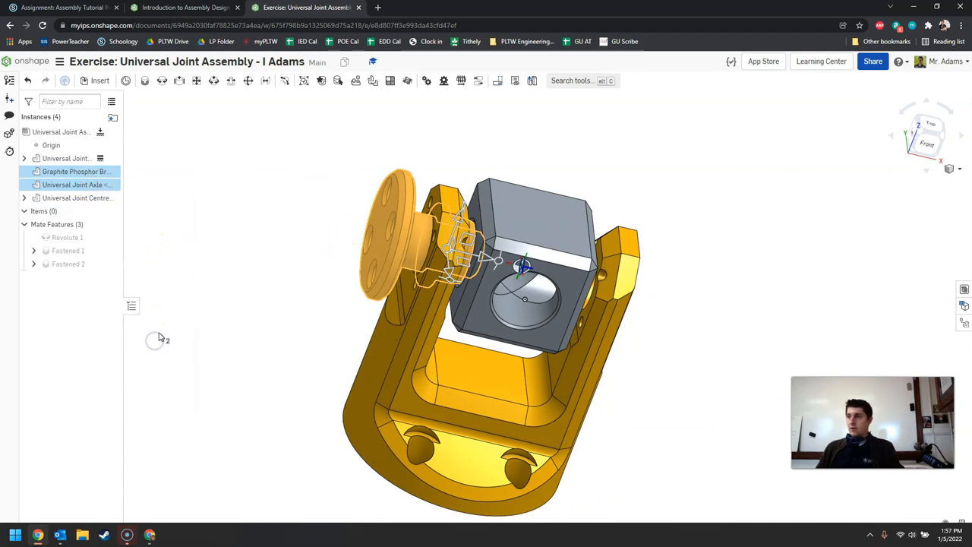
# Step: Open the Assembly 1 subassembly holding the axle and bushing, and return to course step 9
pyautogui.press('super+Tab')
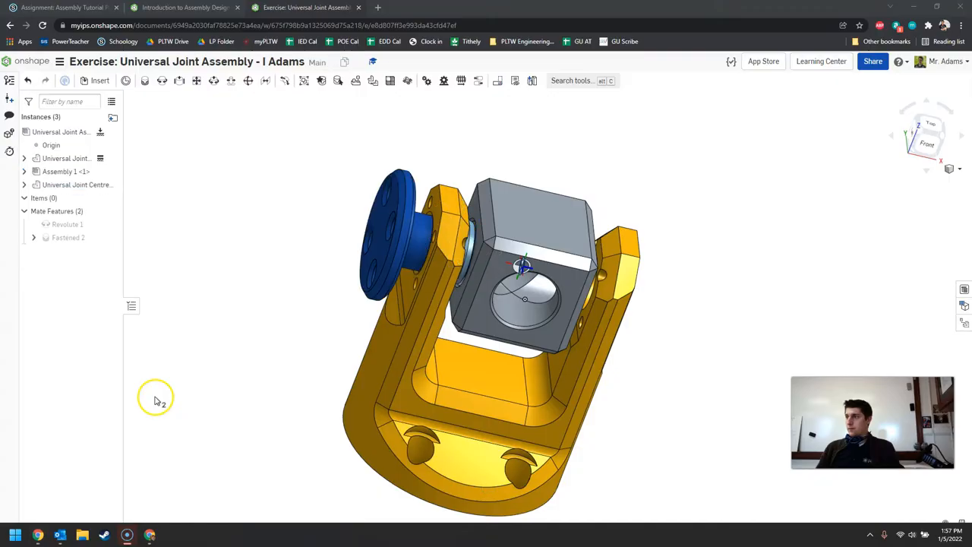
pyautogui.click(187, 367)
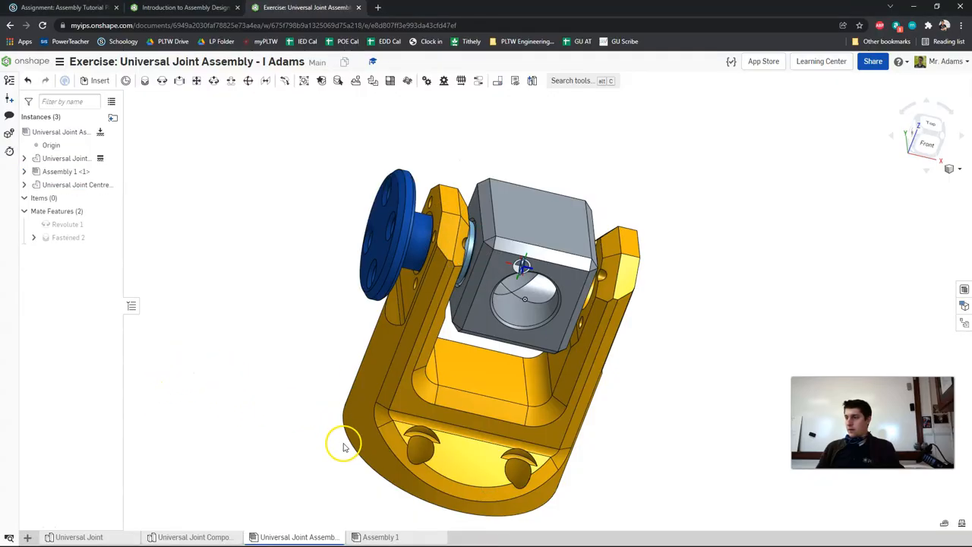
pyautogui.click(378, 536)
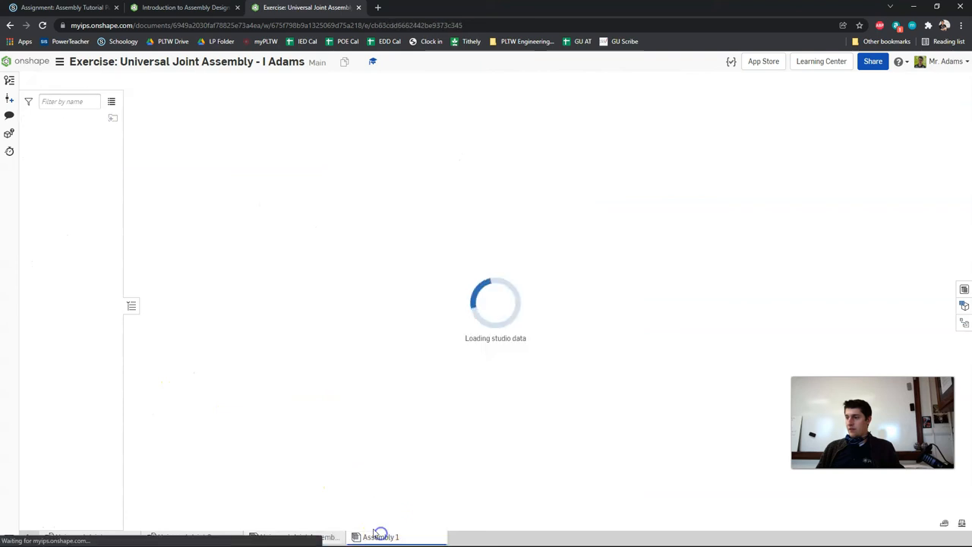
pyautogui.click(203, 8)
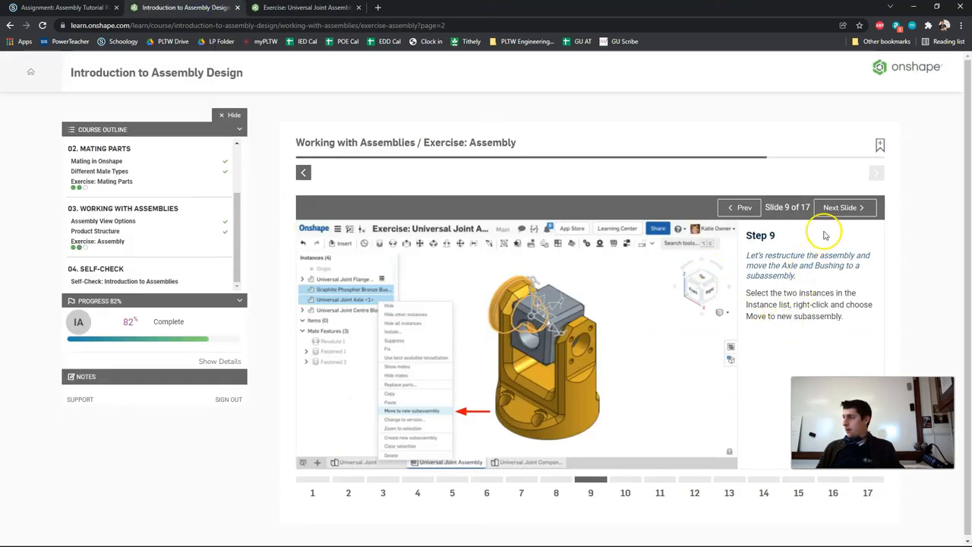
# Step: Advance the course to step 10 and rename the Assembly 1 subassembly as Universal Joint Axle Subassembly
pyautogui.click(852, 206)
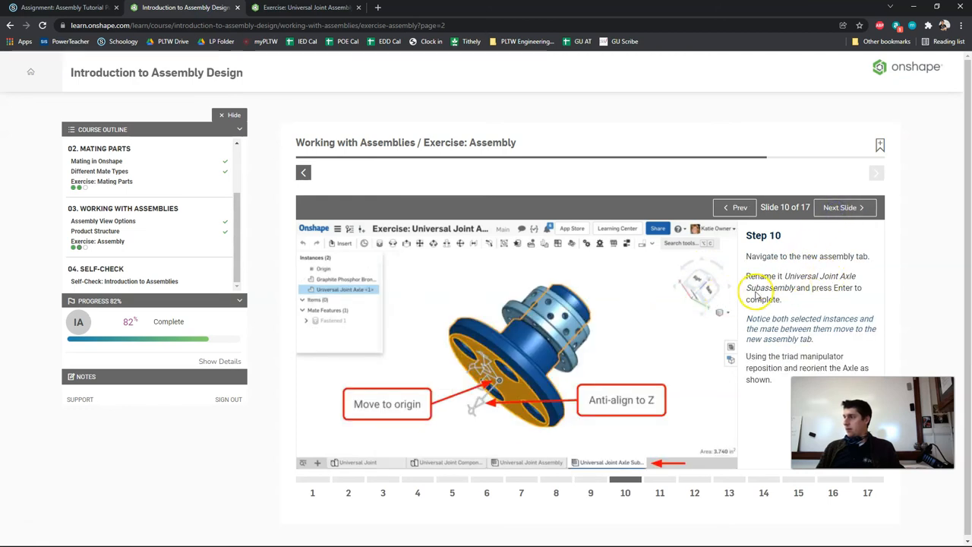
pyautogui.click(277, 8)
pyautogui.rightClick(374, 537)
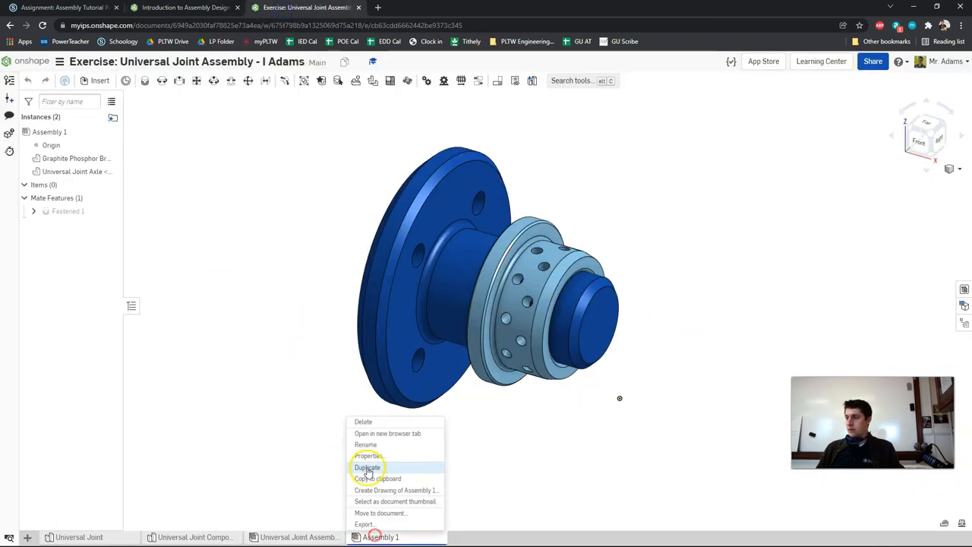
pyautogui.click(375, 444)
pyautogui.write('Uni')
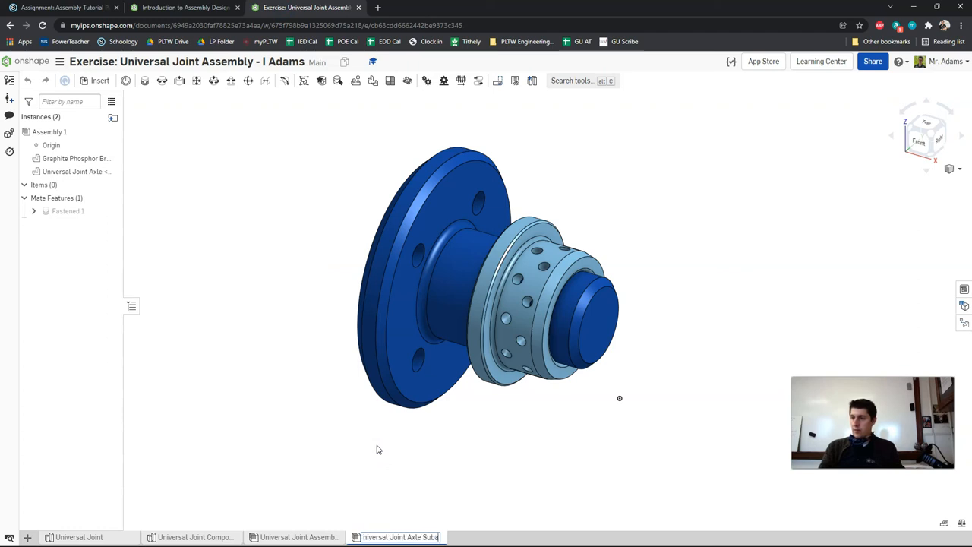
pyautogui.press('Return')
# Step: Select the Universal Joint Axle's outer flange face and move its triad manipulator to the origin, following course step 10
pyautogui.click(208, 10)
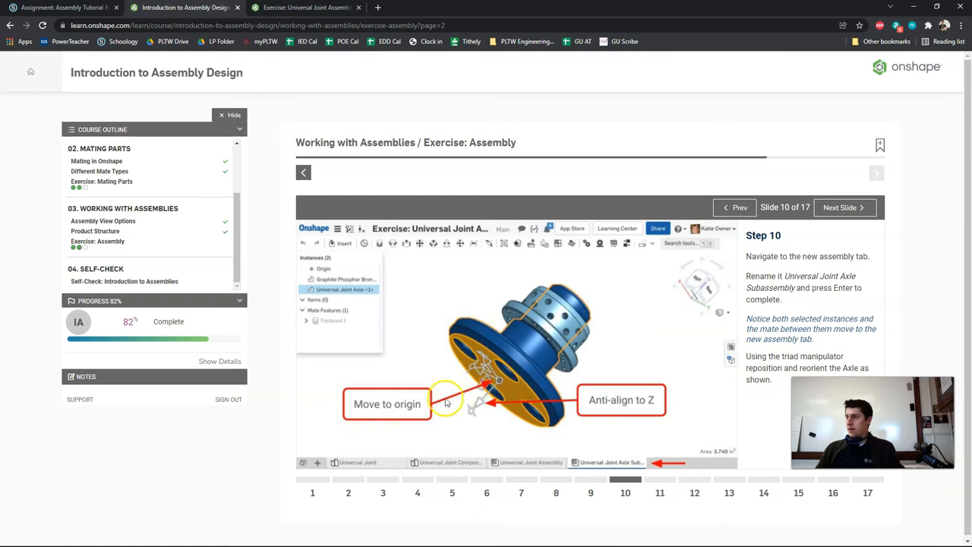
pyautogui.click(304, 7)
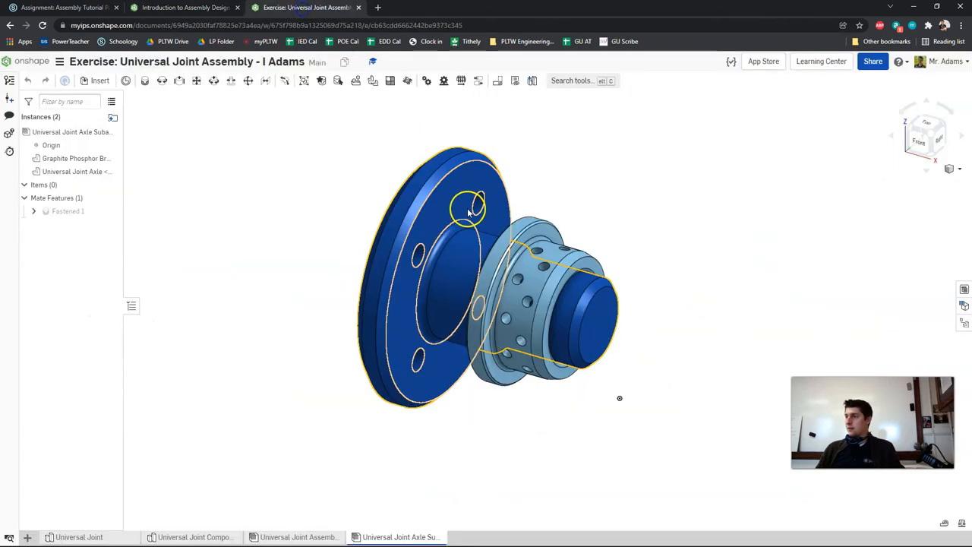
pyautogui.moveTo(410, 258); pyautogui.dragTo(493, 202, button='right')
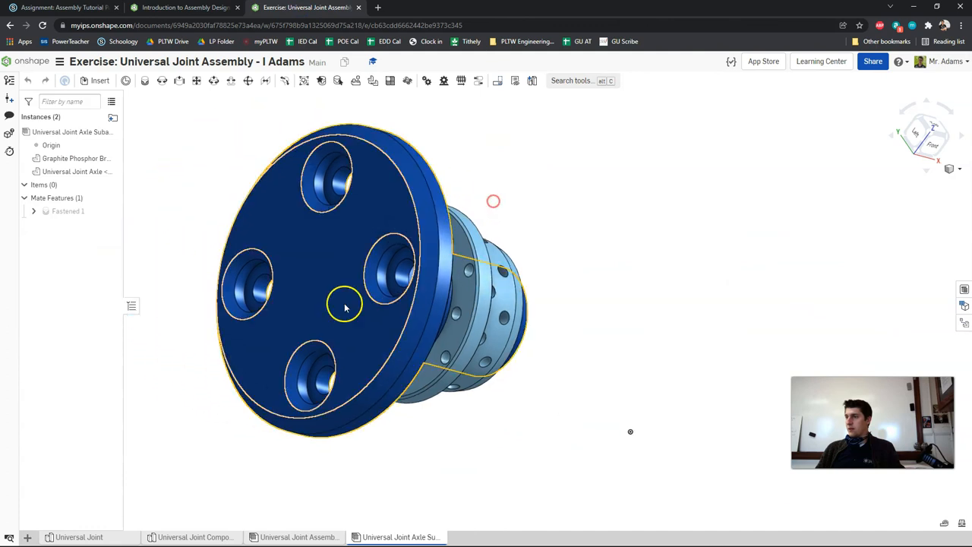
pyautogui.click(309, 261)
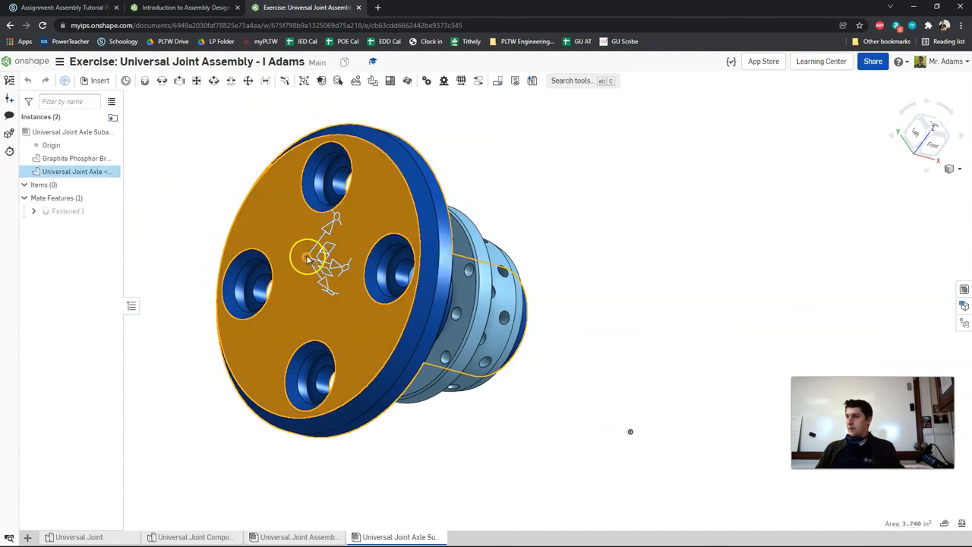
pyautogui.moveTo(326, 267); pyautogui.dragTo(344, 253, button='right')
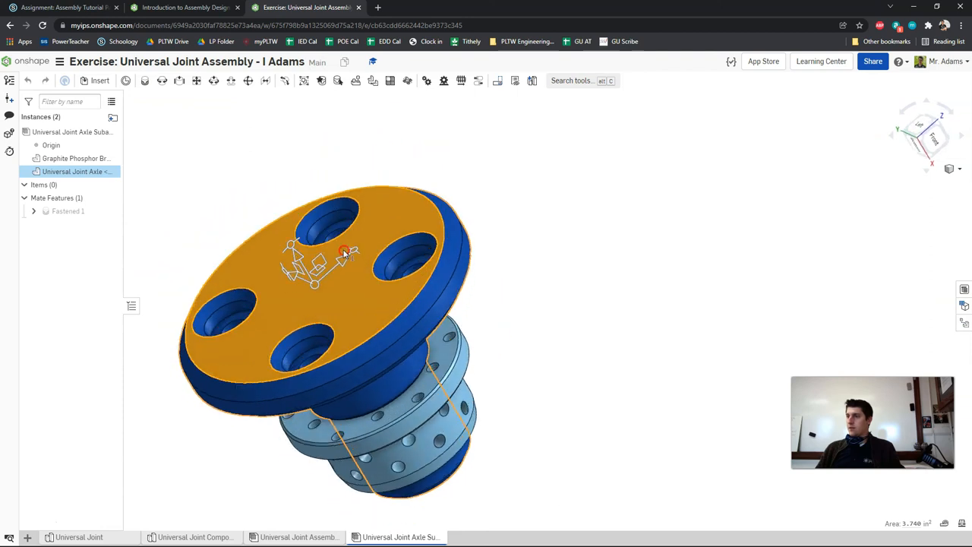
pyautogui.rightClick(319, 282)
pyautogui.click(354, 60)
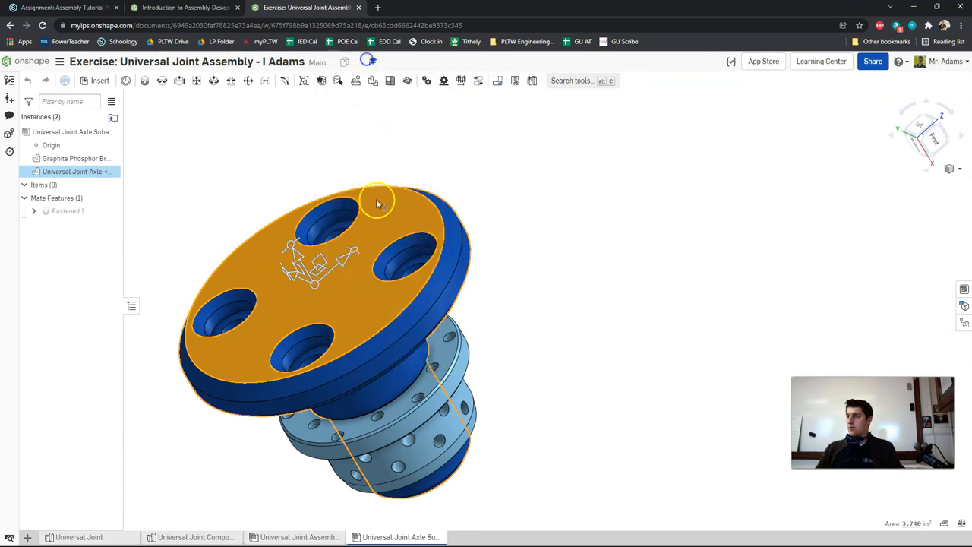
pyautogui.click(949, 142)
pyautogui.click(919, 126)
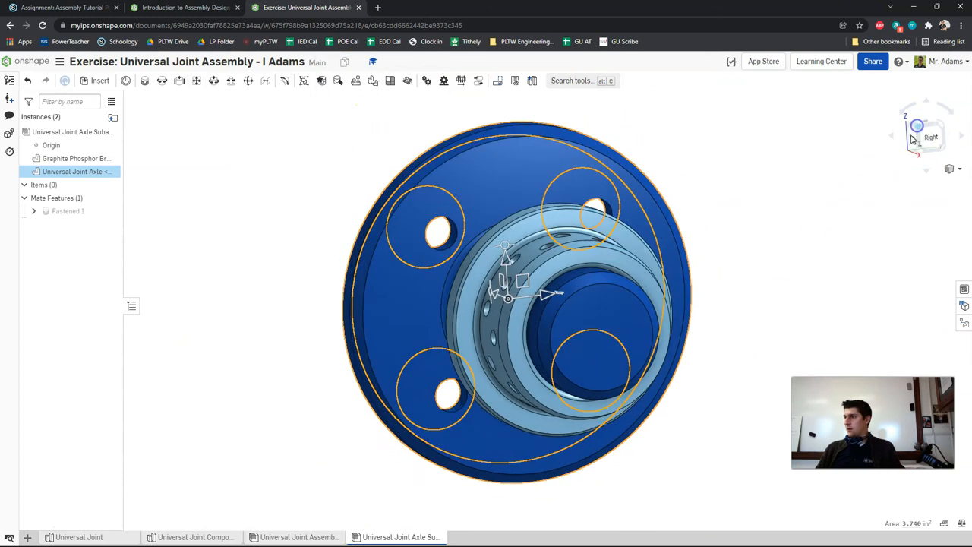
# Step: Reorient the axle by anti-aligning the triad axis normal to the flange face with Z
pyautogui.moveTo(431, 219); pyautogui.dragTo(379, 261, button='right')
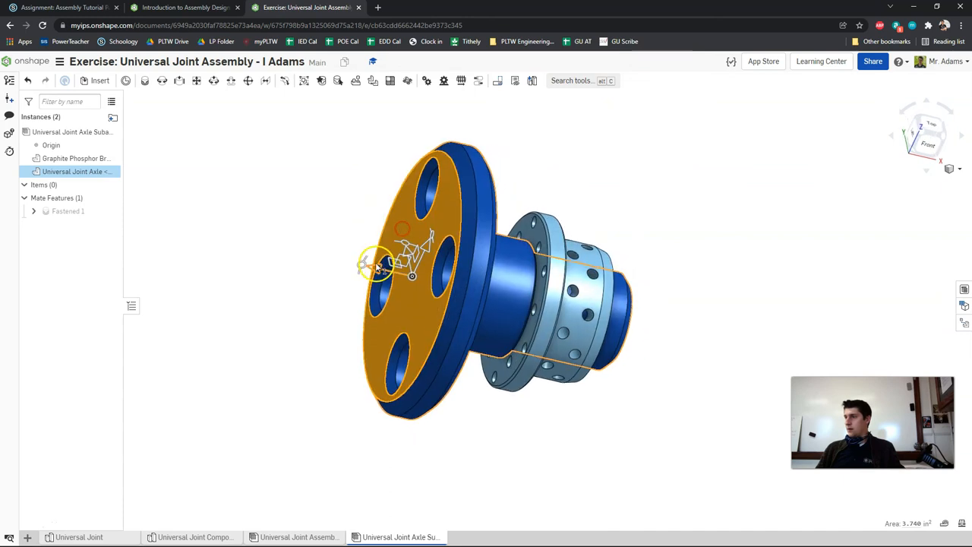
pyautogui.rightClick(375, 265)
pyautogui.click(398, 68)
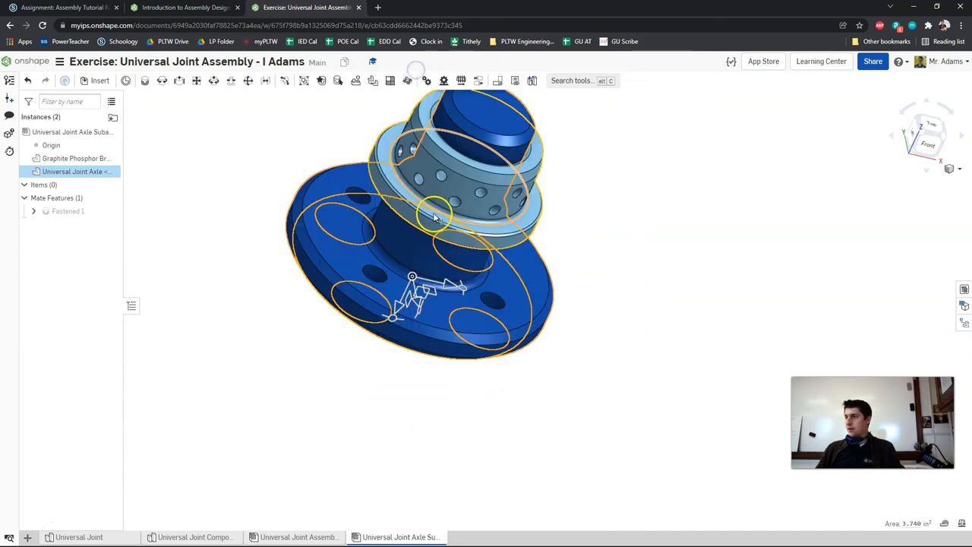
pyautogui.click(917, 126)
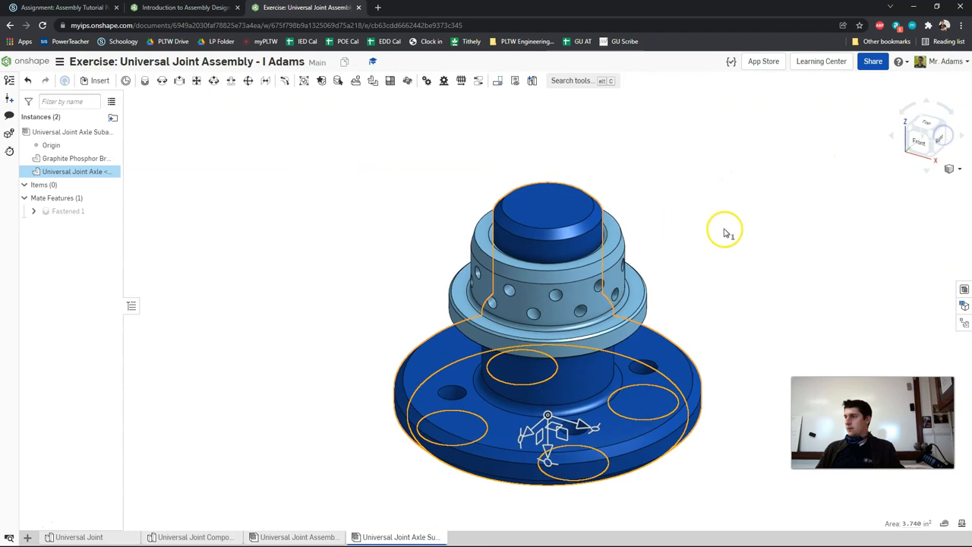
pyautogui.hotkey('shift', '7')
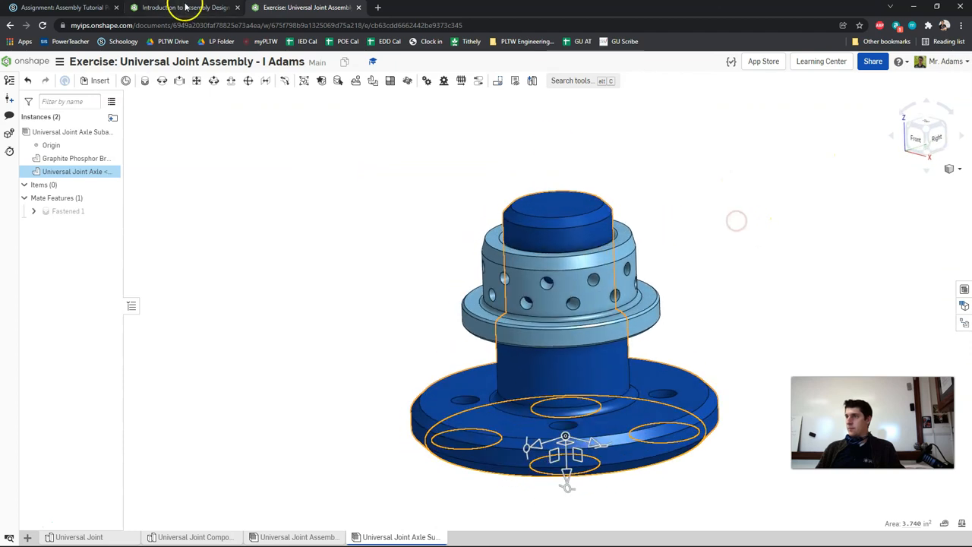
# Step: Advance the course to step 11 and fix the Universal Joint Axle in place in the subassembly
pyautogui.click(176, 8)
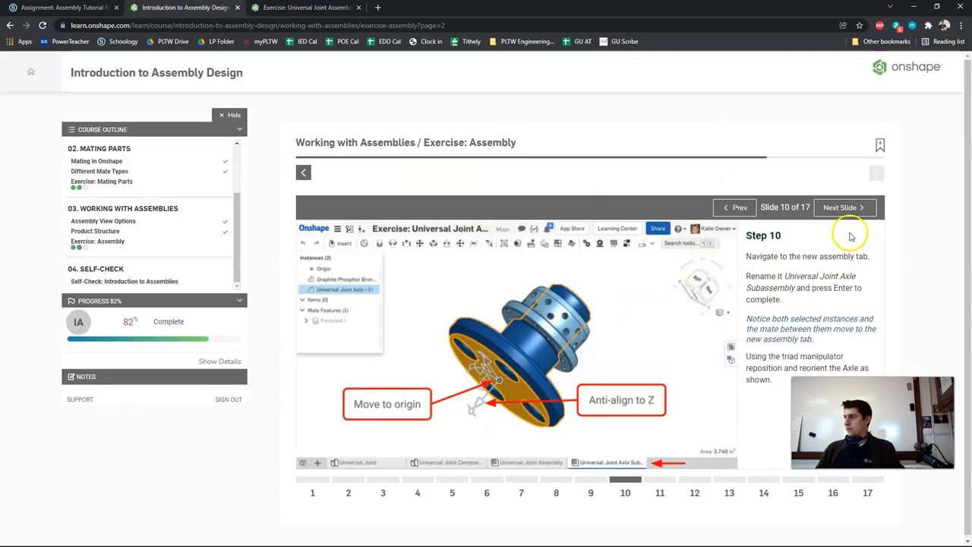
pyautogui.click(860, 207)
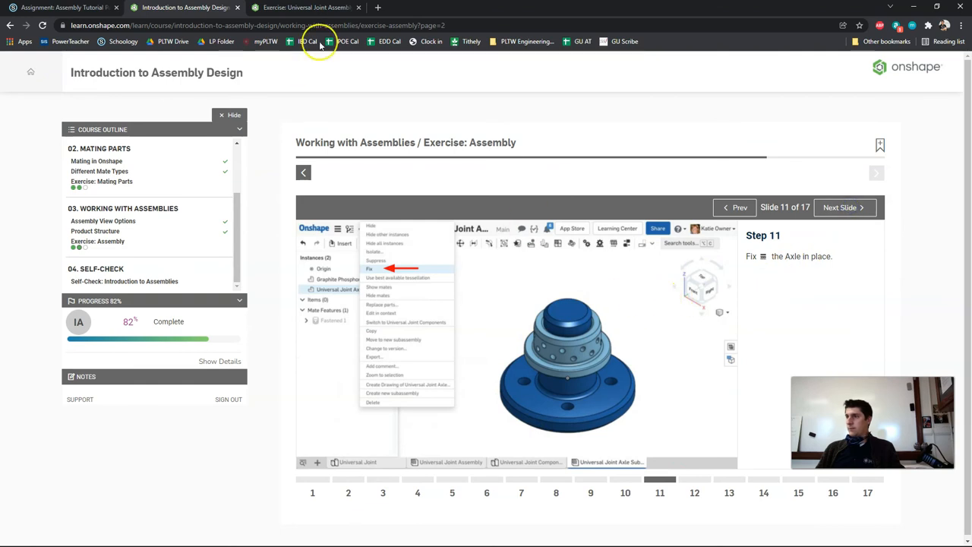
pyautogui.click(320, 7)
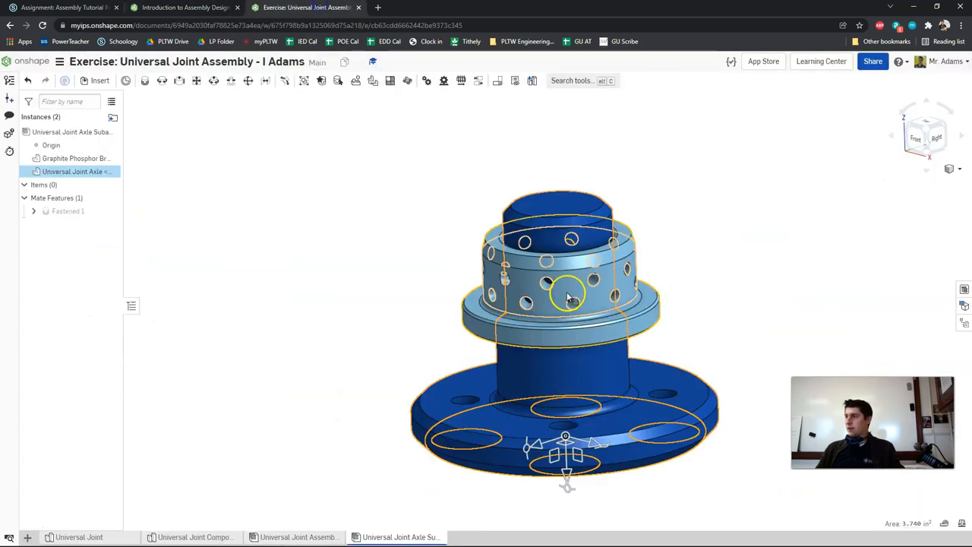
pyautogui.rightClick(583, 371)
pyautogui.click(611, 161)
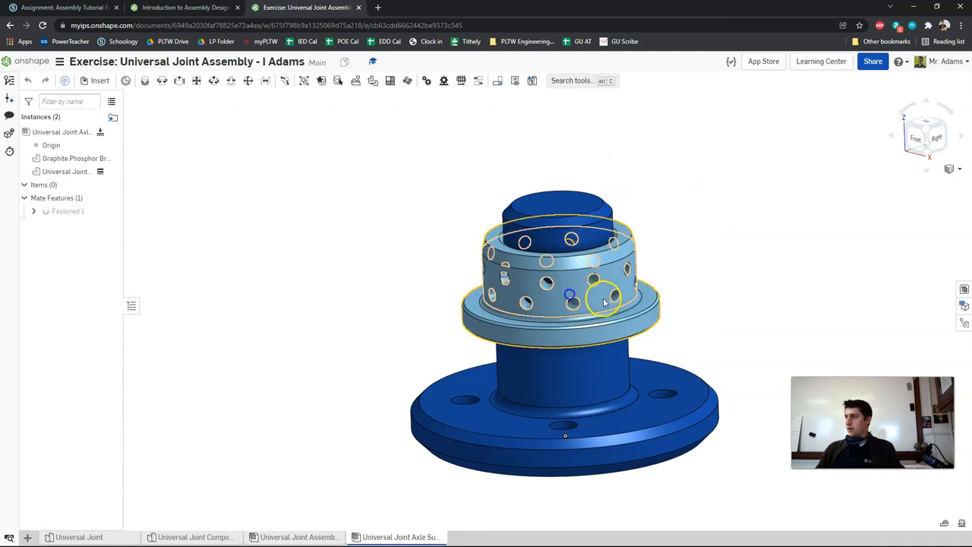
pyautogui.click(763, 305)
# Step: Advance the course to step 12 and go back to the main Universal Joint Assembly
pyautogui.click(196, 7)
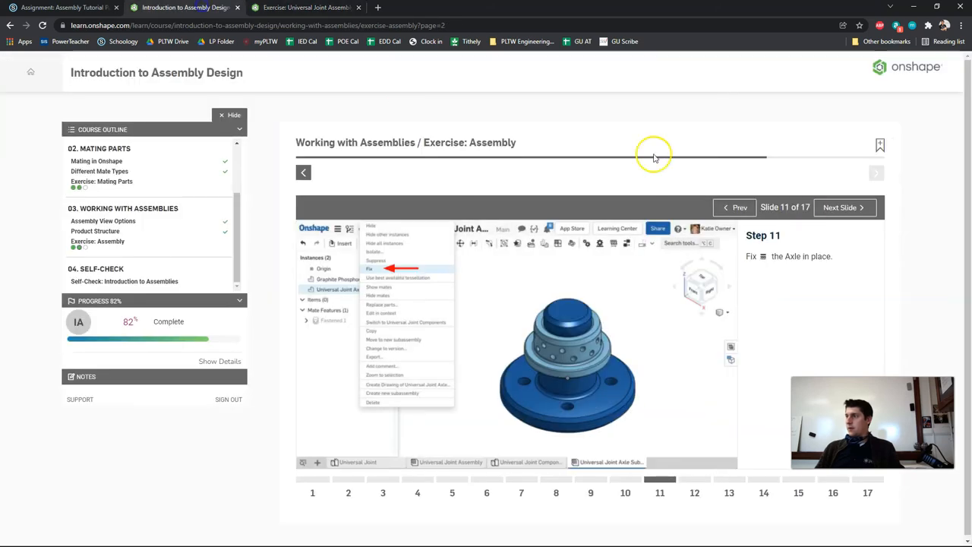
pyautogui.click(832, 209)
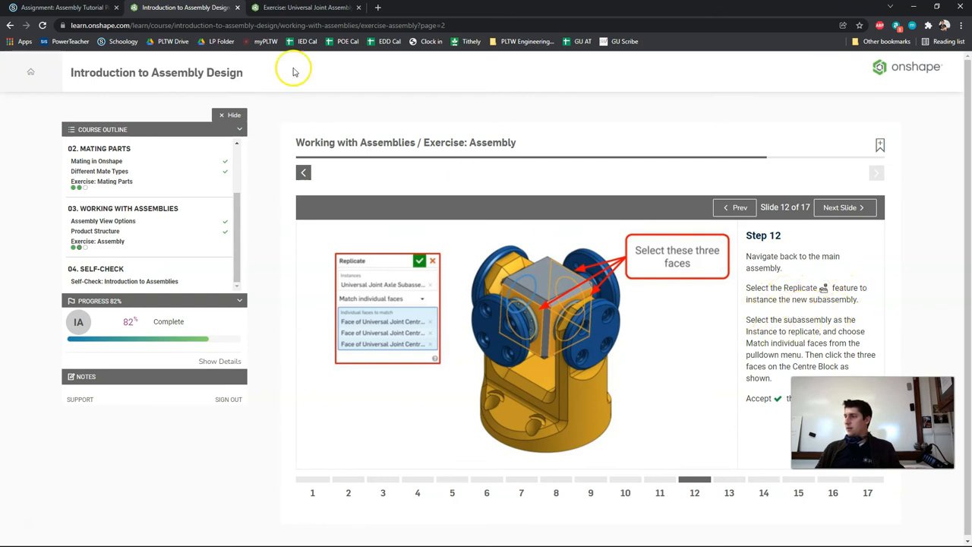
pyautogui.click(257, 9)
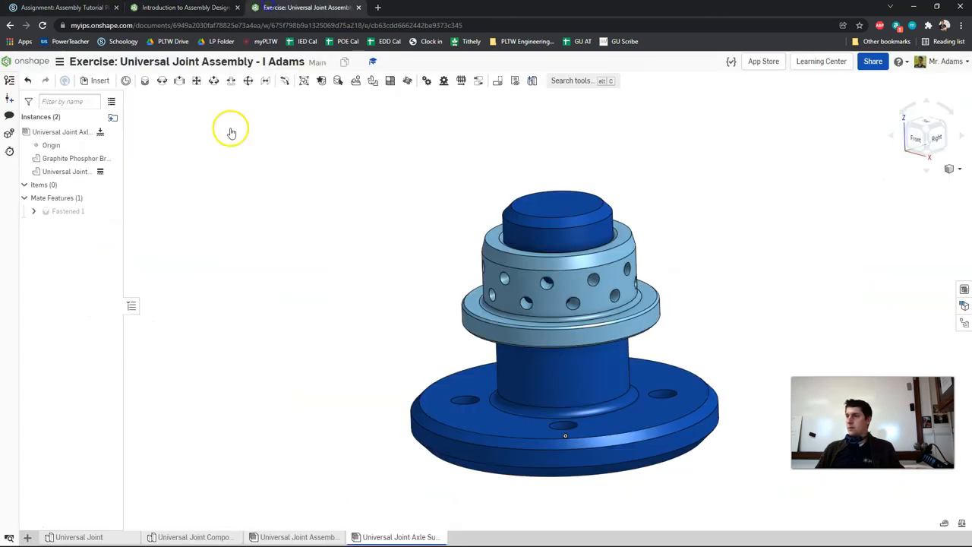
pyautogui.click(285, 537)
pyautogui.moveTo(251, 295); pyautogui.dragTo(229, 280, button='right')
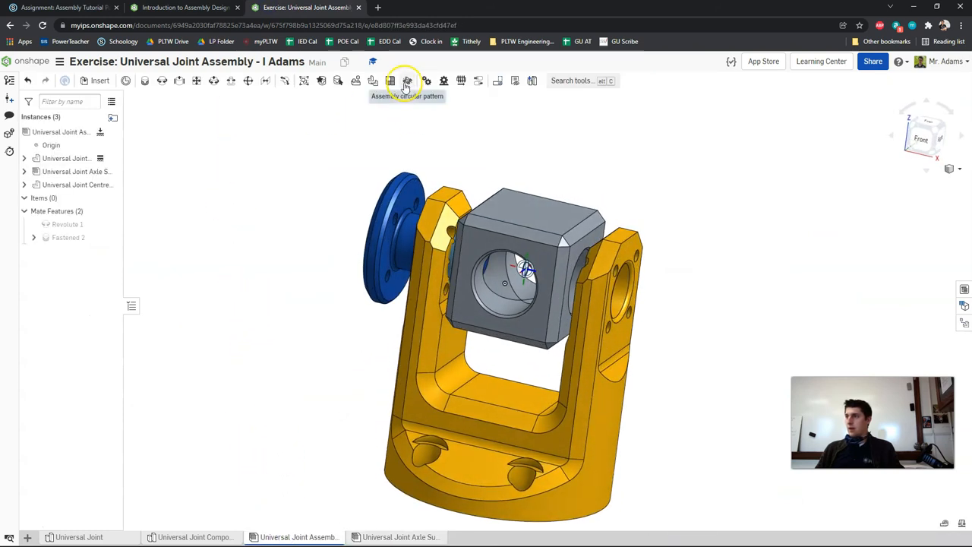
# Step: Start a Replicate feature with the Universal Joint Axle Subassembly as the instance, following course step 12
pyautogui.click(201, 7)
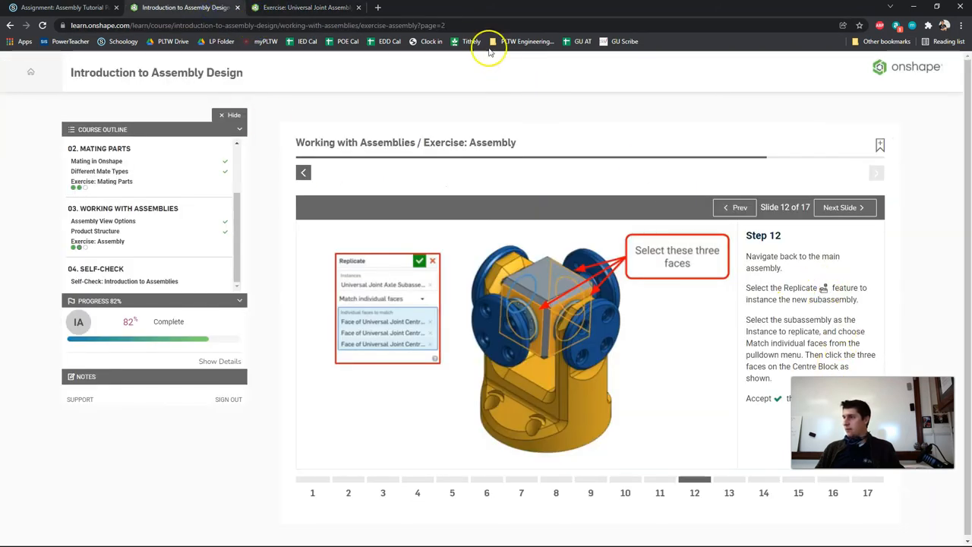
pyautogui.click(290, 7)
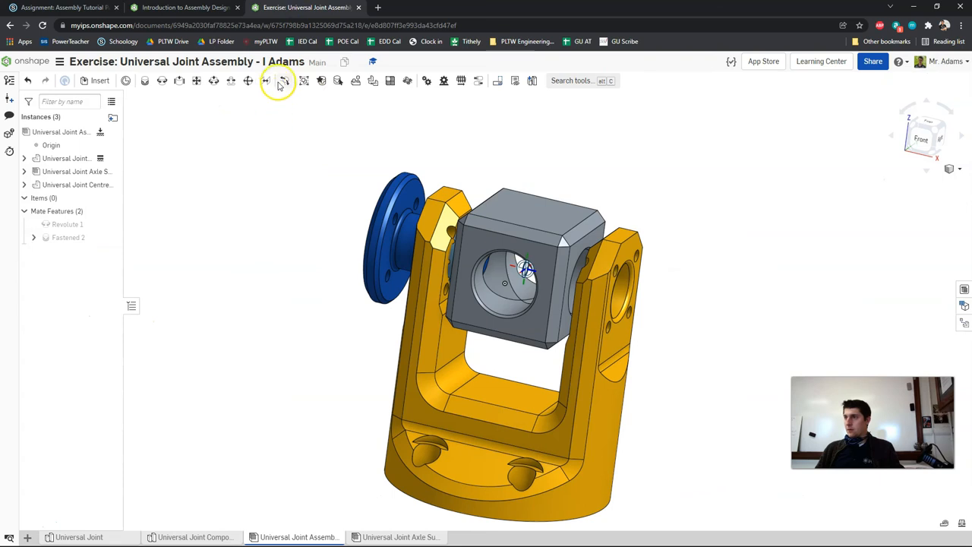
pyautogui.click(355, 82)
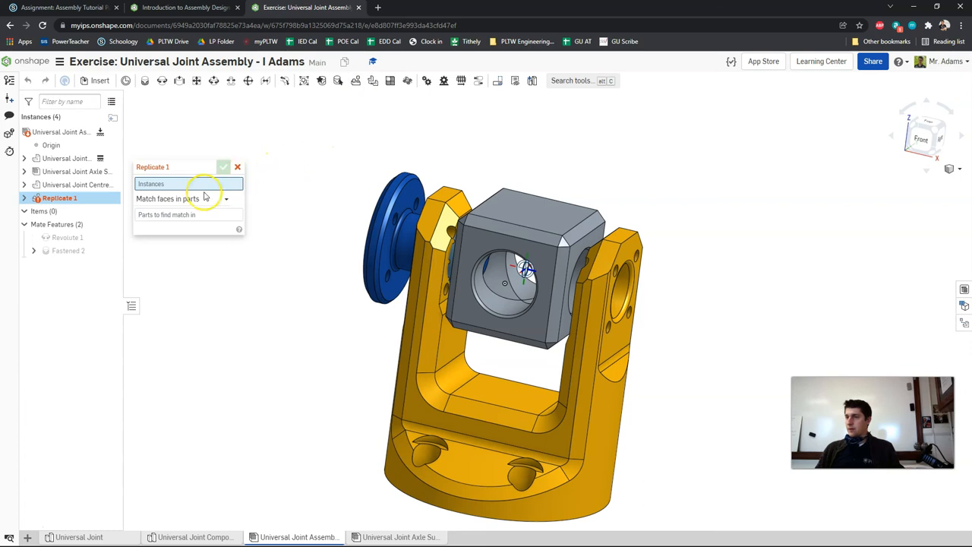
pyautogui.click(200, 9)
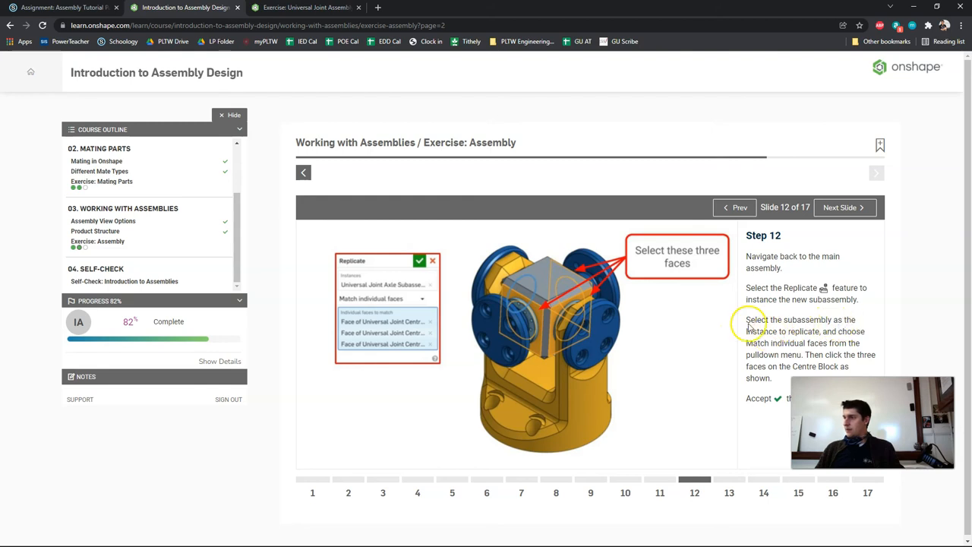
pyautogui.click(345, 7)
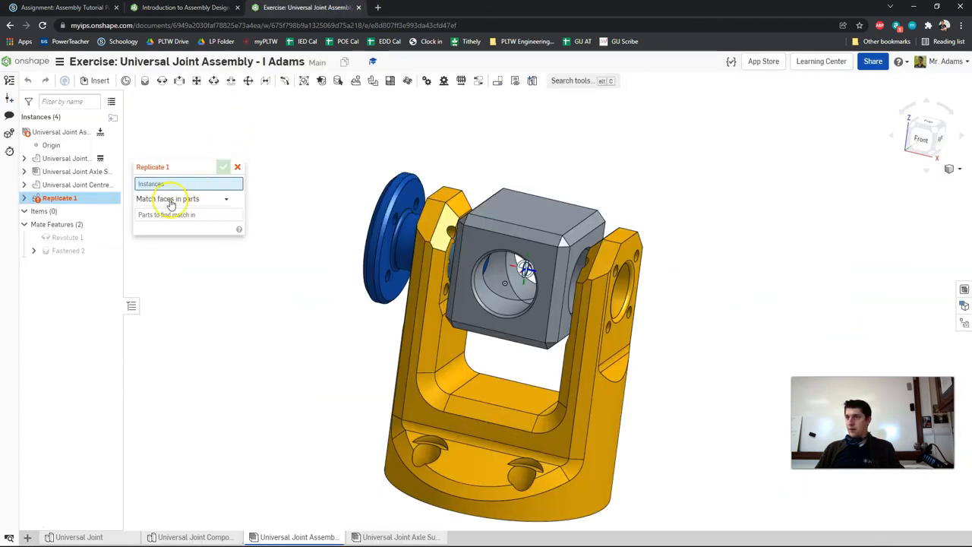
pyautogui.click(81, 173)
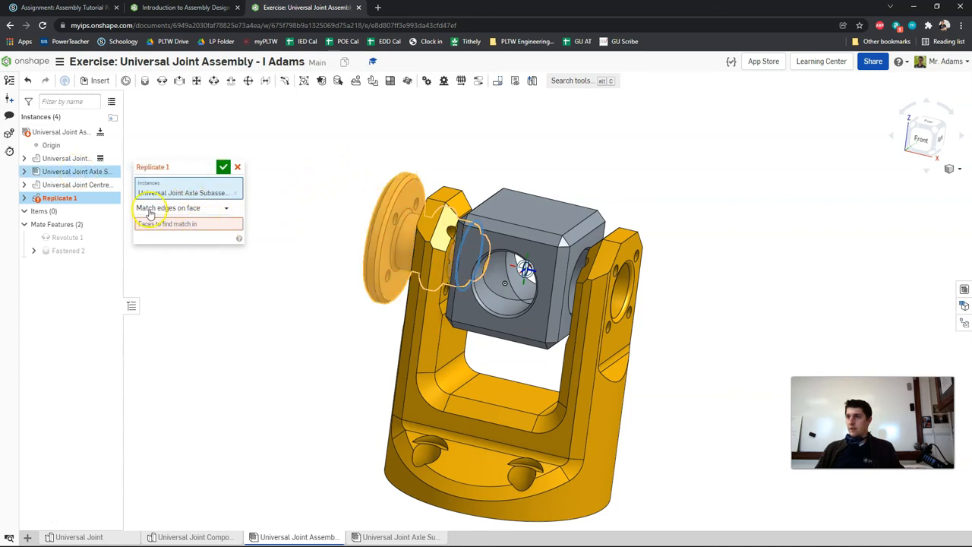
# Step: Choose the Centre Block's three other bored side faces as the Replicate's faces to find a match in, using Match edges on face
pyautogui.click(199, 8)
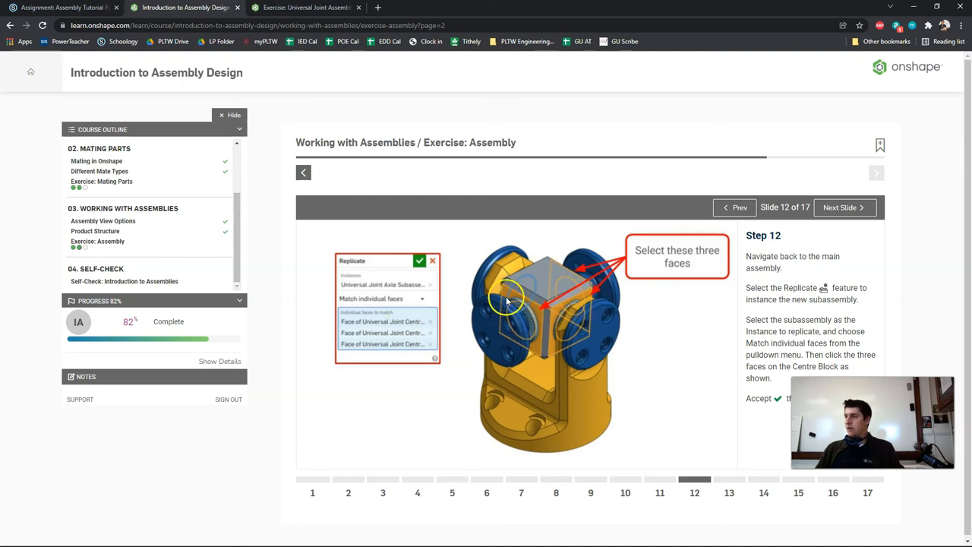
pyautogui.click(290, 8)
pyautogui.scroll(5, 536, 248)
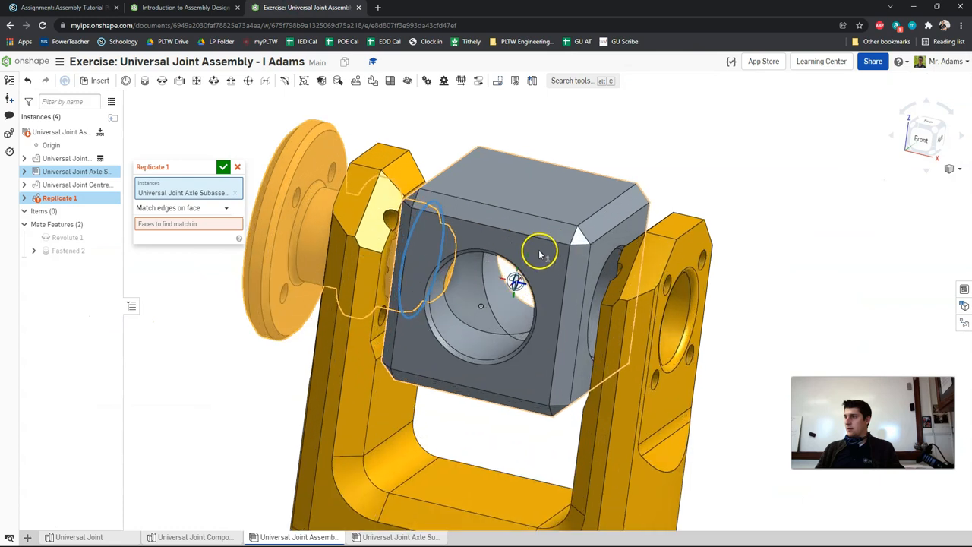
pyautogui.click(156, 224)
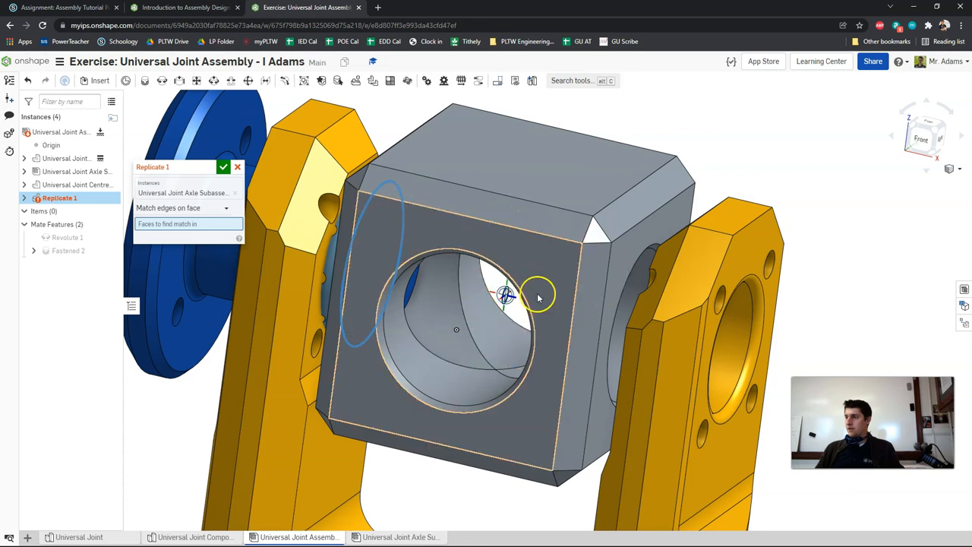
pyautogui.click(536, 289)
pyautogui.hotkey('shift', '7')
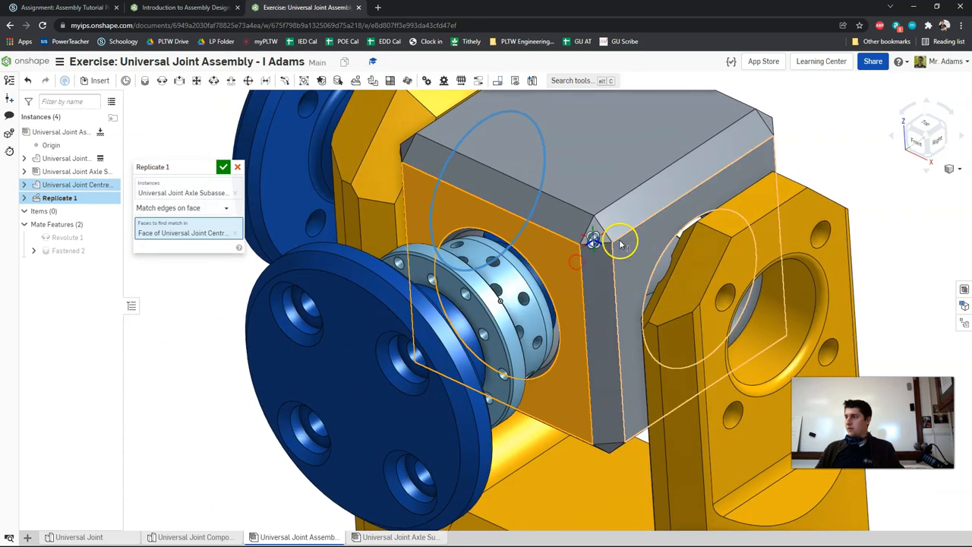
pyautogui.click(678, 222)
pyautogui.moveTo(680, 222); pyautogui.dragTo(585, 170, button='right')
pyautogui.click(630, 198)
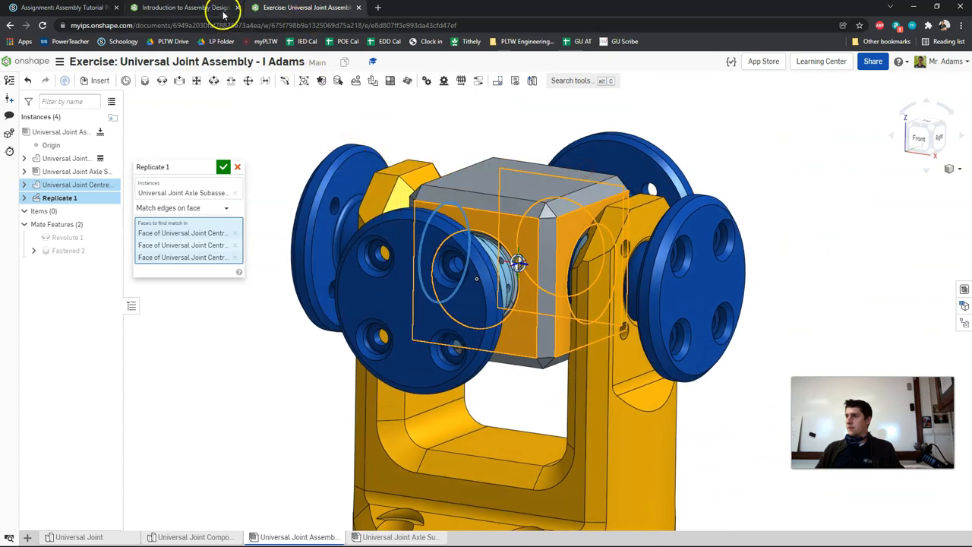
# Step: Check the Replicate settings against course step 12 and accept the feature
pyautogui.click(217, 7)
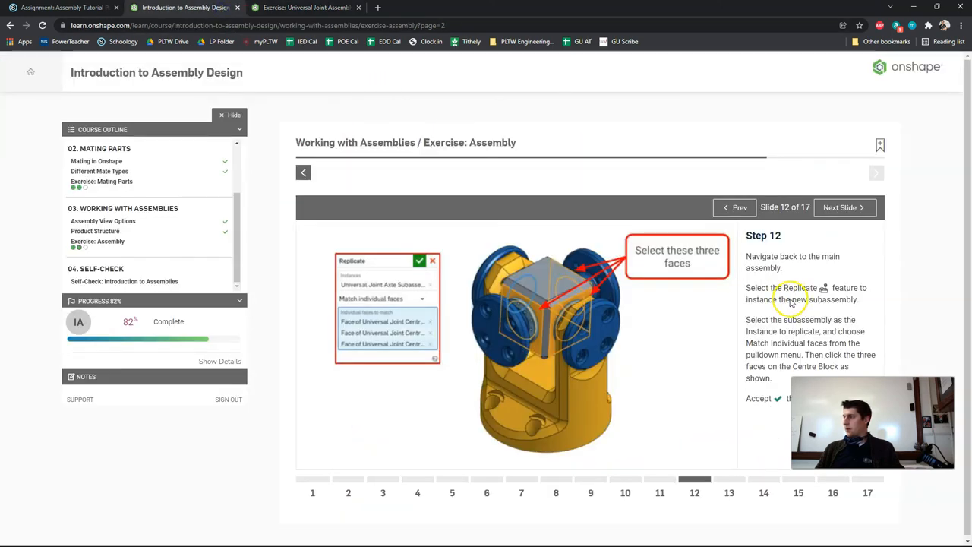
pyautogui.click(281, 8)
pyautogui.click(228, 173)
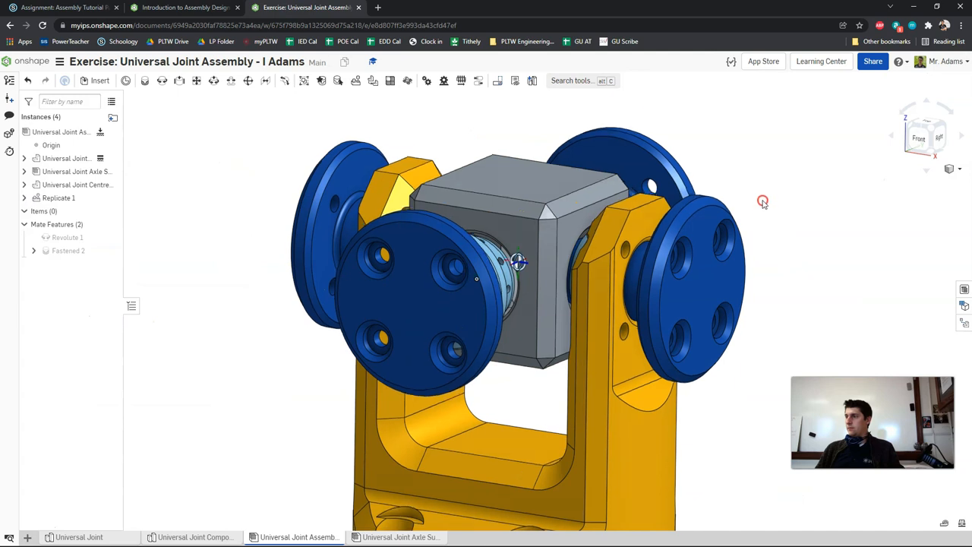
# Step: Inspect the replicated axle subassemblies around the Centre Block, advance the course to step 13 and go back to the assembly
pyautogui.moveTo(762, 202); pyautogui.dragTo(440, 245, button='right')
pyautogui.moveTo(467, 192); pyautogui.dragTo(494, 425, button='right')
pyautogui.moveTo(496, 206); pyautogui.dragTo(684, 375, button='right')
pyautogui.moveTo(684, 375); pyautogui.dragTo(388, 307)
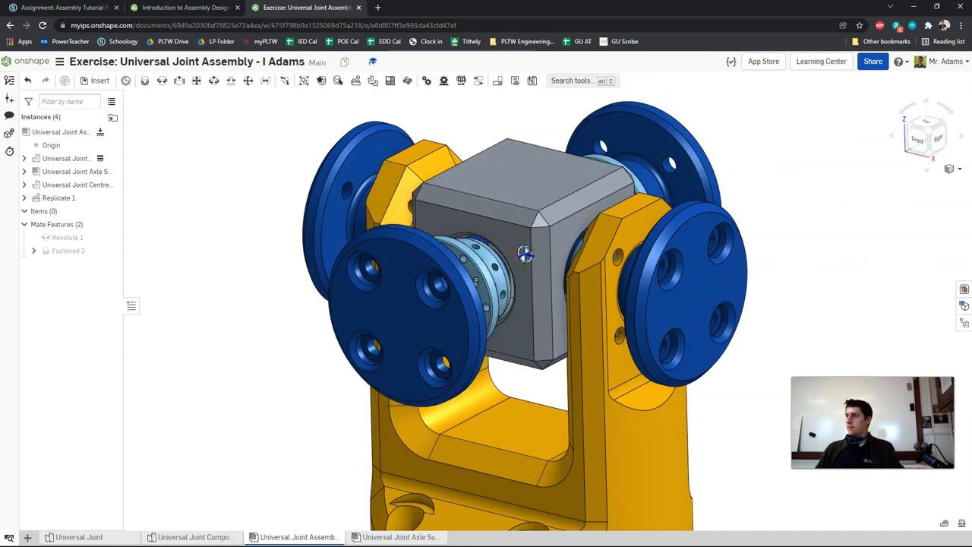
pyautogui.click(221, 8)
pyautogui.click(842, 208)
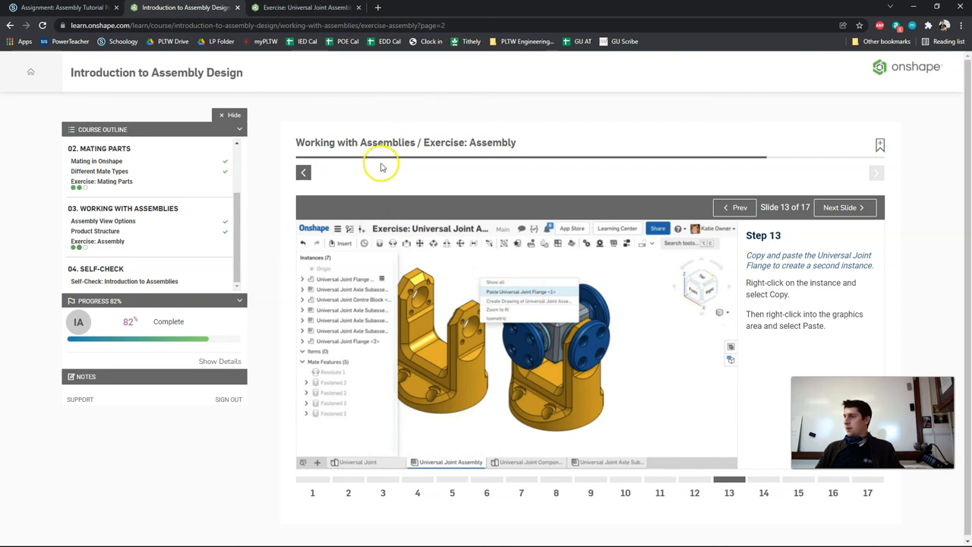
pyautogui.click(338, 10)
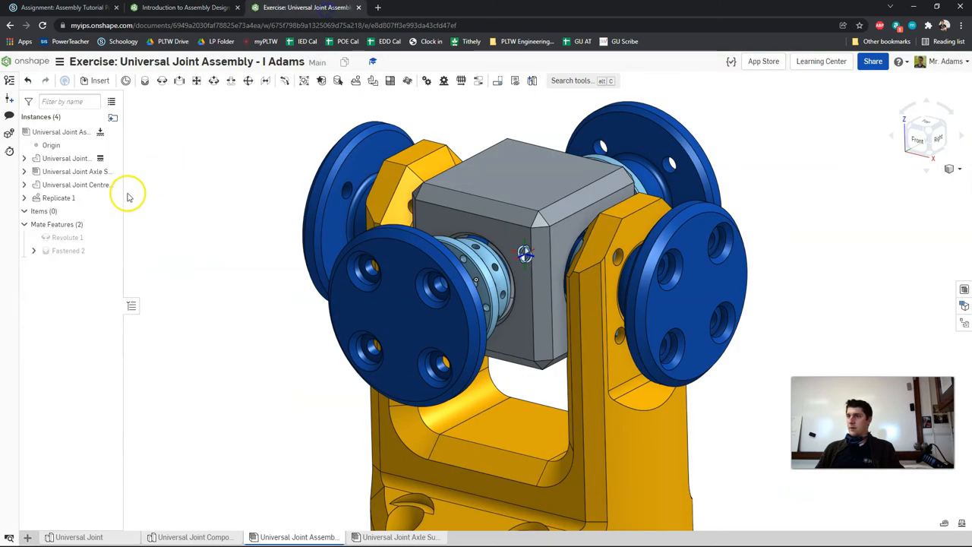
# Step: Insert a second Universal Joint Flange from the Universal Joint part studio and place it clear of the existing assembly
pyautogui.click(93, 81)
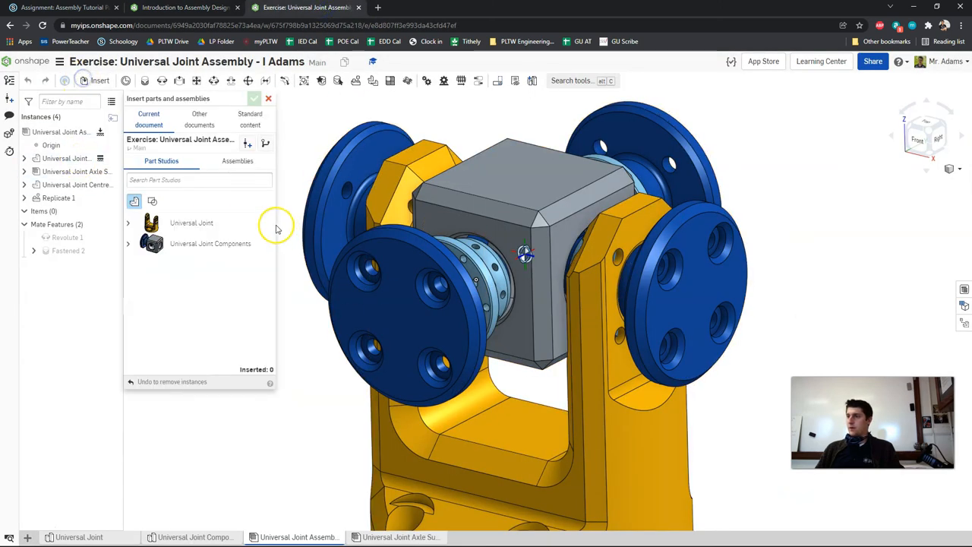
pyautogui.click(203, 228)
pyautogui.click(855, 230)
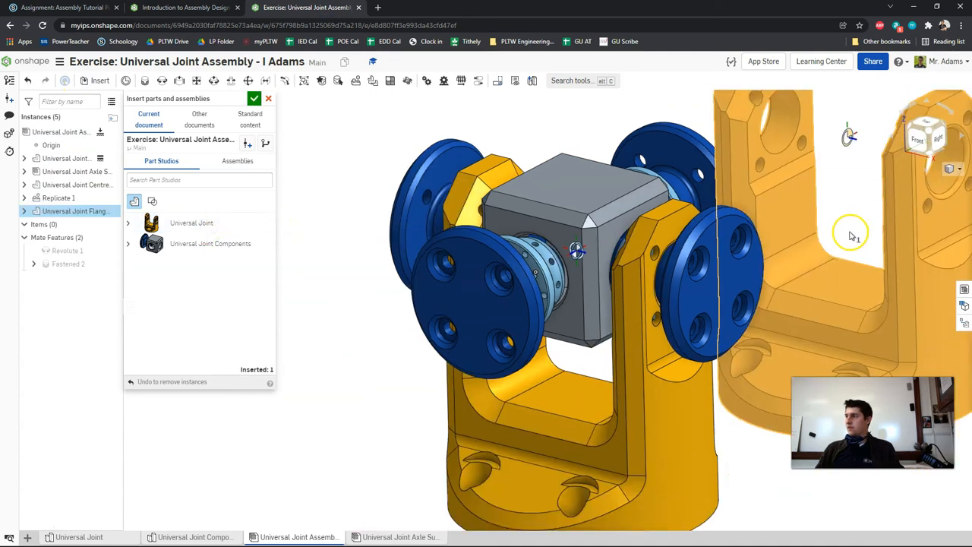
pyautogui.moveTo(852, 244); pyautogui.dragTo(477, 243)
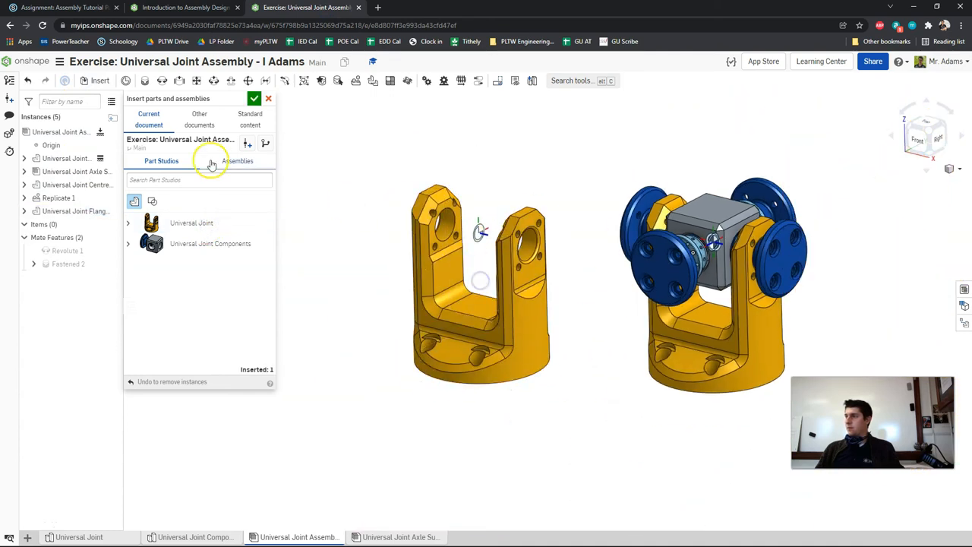
pyautogui.click(255, 100)
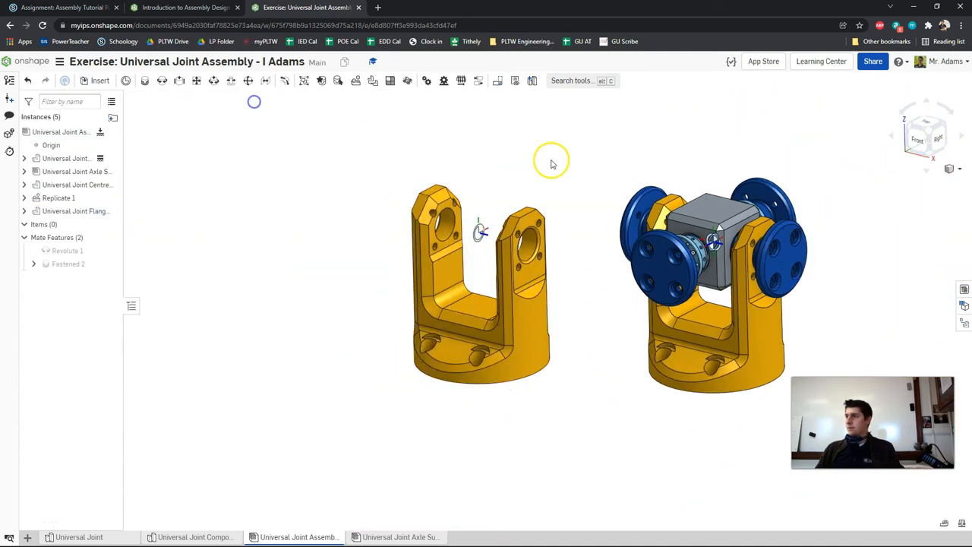
# Step: Advance the course to step 14, read its Revolute mate instructions and hint, and return to the assembly
pyautogui.click(214, 7)
pyautogui.click(849, 207)
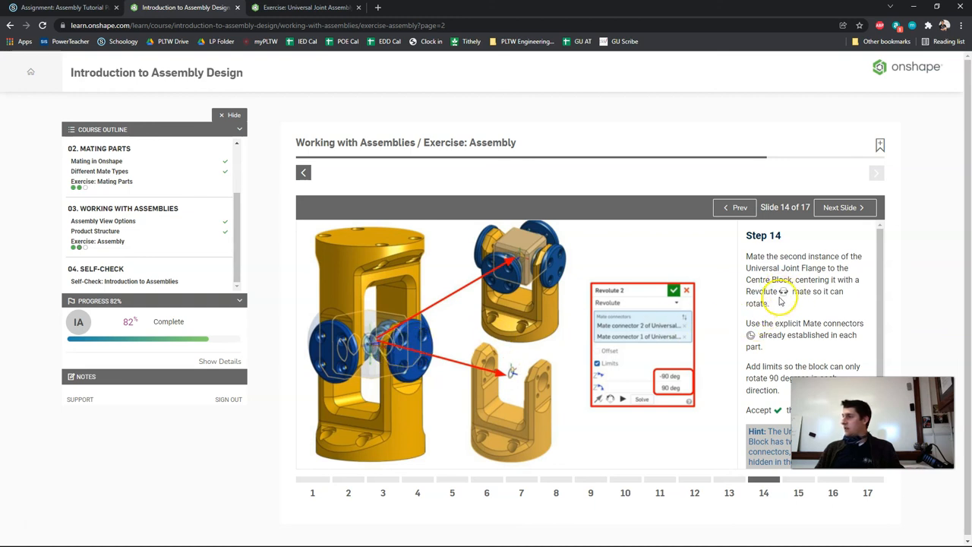
pyautogui.scroll(-1, 820, 302)
pyautogui.scroll(1, 804, 304)
pyautogui.scroll(-1, 777, 307)
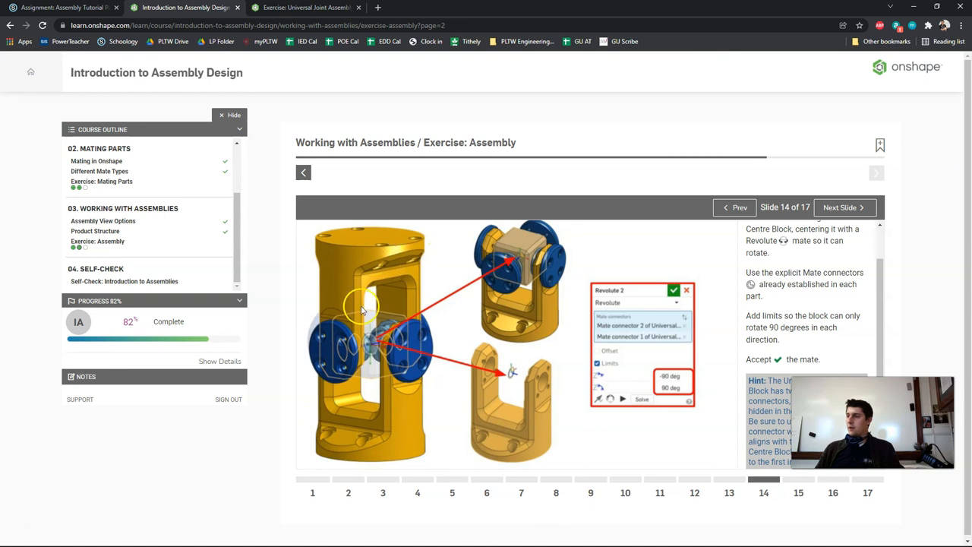
pyautogui.click(304, 8)
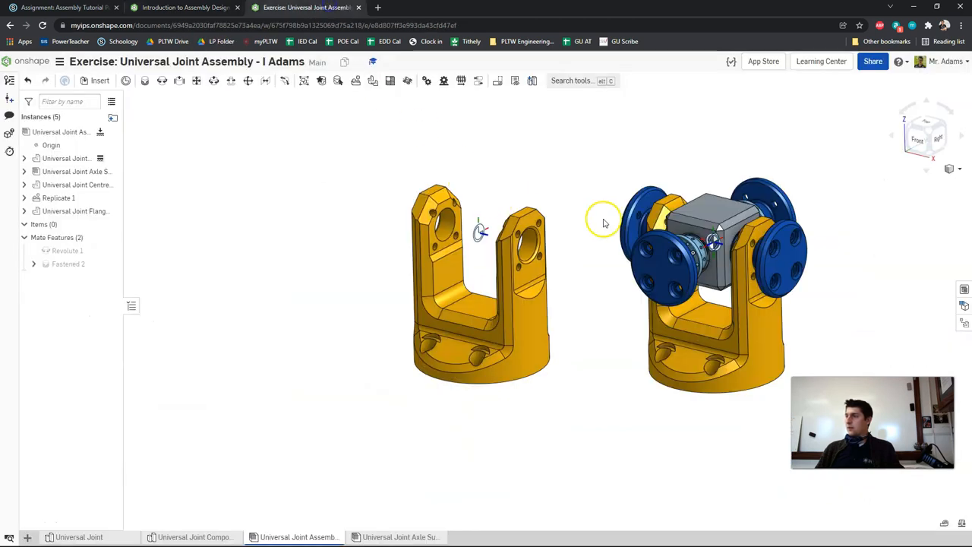
# Step: Try a Revolute mate between Mate connector 1 of the second flange and Mate connector 2 of the Centre Block
pyautogui.click(163, 82)
pyautogui.scroll(3, 503, 247)
pyautogui.click(503, 249)
pyautogui.click(835, 257)
pyautogui.scroll(3, 828, 250)
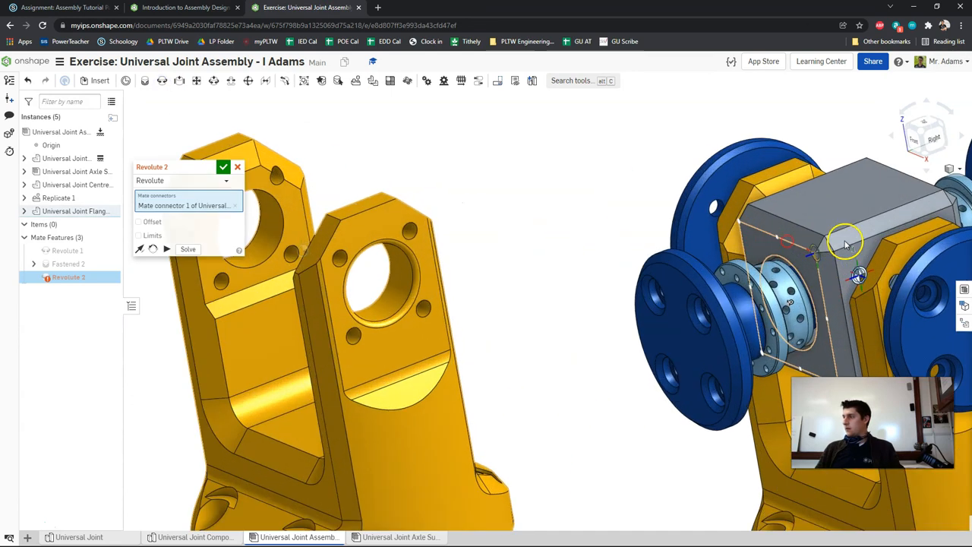
pyautogui.click(858, 275)
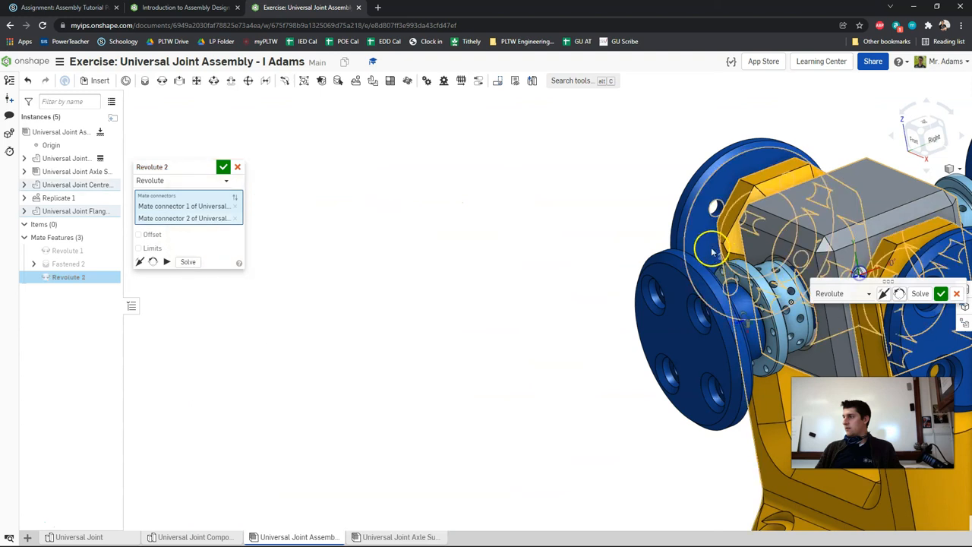
pyautogui.scroll(-3, 559, 232)
pyautogui.moveTo(506, 215); pyautogui.dragTo(588, 202, button='right')
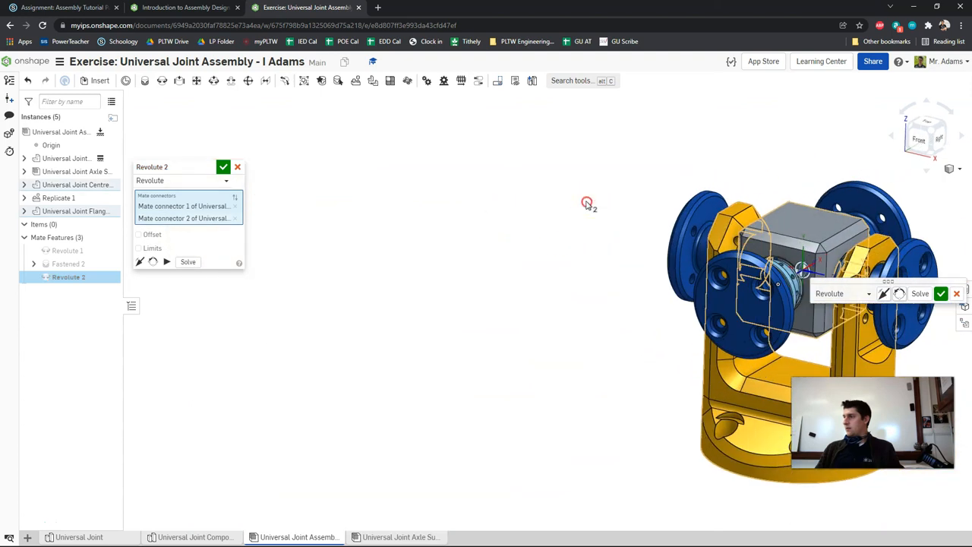
pyautogui.moveTo(587, 202); pyautogui.dragTo(356, 199, button='middle')
pyautogui.moveTo(494, 191)
pyautogui.mouseDown(button='right')
pyautogui.moveTo(501, 218)
pyautogui.moveTo(505, 186)
pyautogui.mouseUp(button='right')
# Step: Flip the Revolute mate's primary axis, reorient its secondary axis, accept the mate and test the joint's movement
pyautogui.click(211, 279)
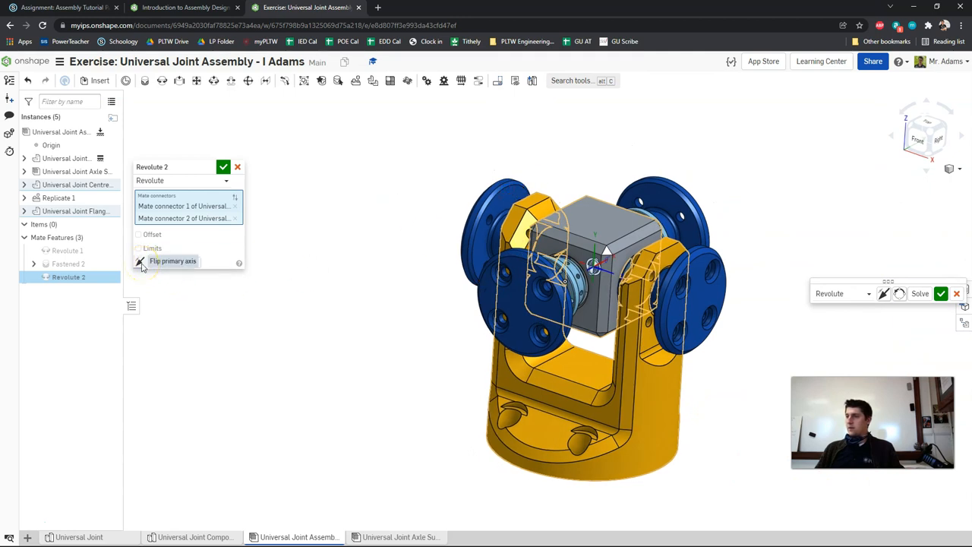
pyautogui.click(141, 262)
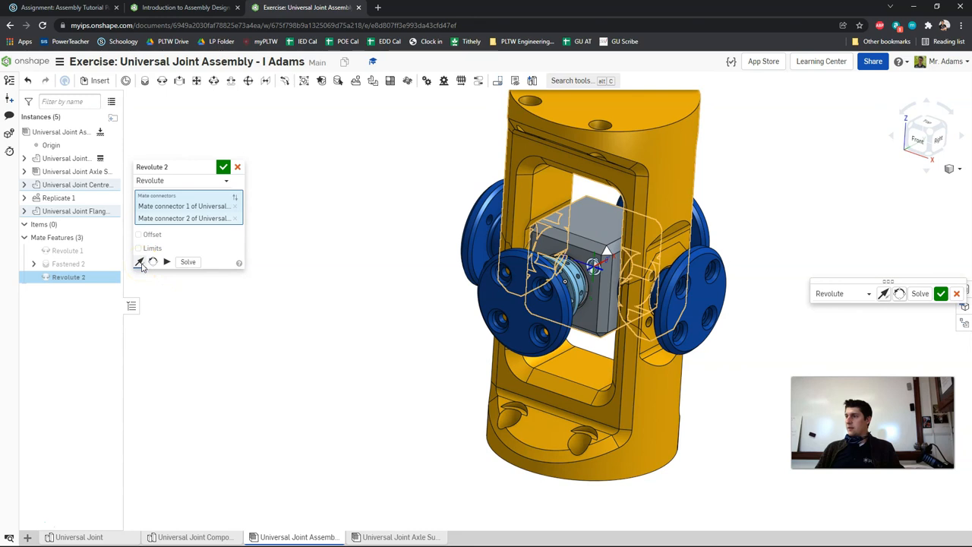
pyautogui.moveTo(368, 256)
pyautogui.mouseDown(button='right')
pyautogui.moveTo(382, 258)
pyautogui.moveTo(395, 243)
pyautogui.mouseUp(button='right')
pyautogui.click(131, 269)
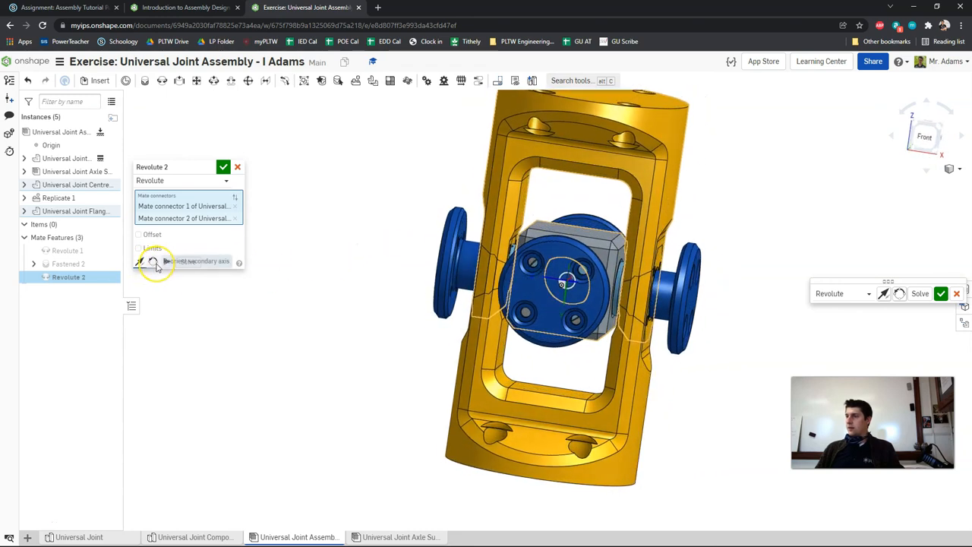
pyautogui.click(154, 261)
pyautogui.moveTo(315, 262)
pyautogui.mouseDown(button='right')
pyautogui.moveTo(327, 255)
pyautogui.moveTo(297, 284)
pyautogui.moveTo(319, 291)
pyautogui.moveTo(314, 279)
pyautogui.mouseUp(button='right')
pyautogui.click(224, 168)
pyautogui.moveTo(380, 264); pyautogui.dragTo(681, 237, button='right')
pyautogui.moveTo(681, 237); pyautogui.dragTo(613, 173)
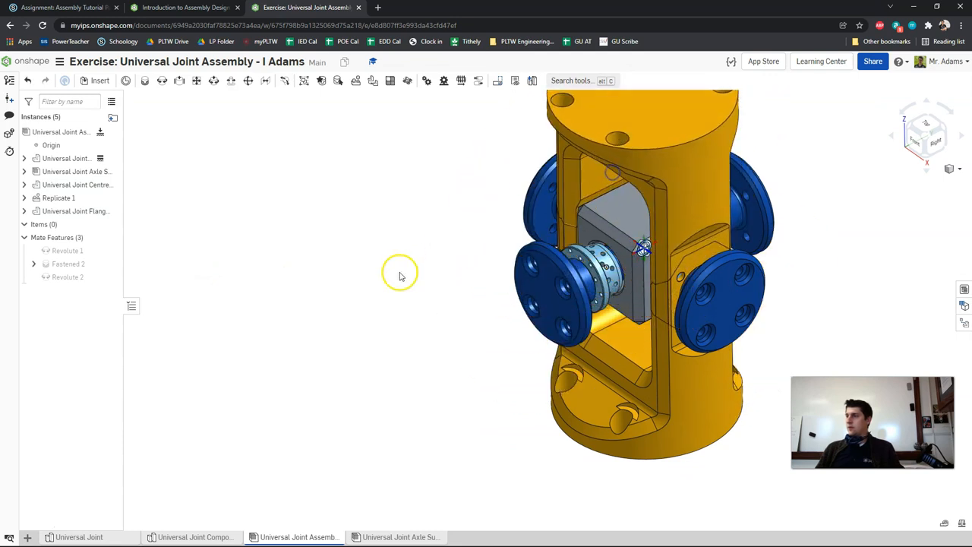
# Step: Reopen the Revolute 2 mate and try different primary-axis flips and secondary-axis orientations for the second flange
pyautogui.doubleClick(79, 276)
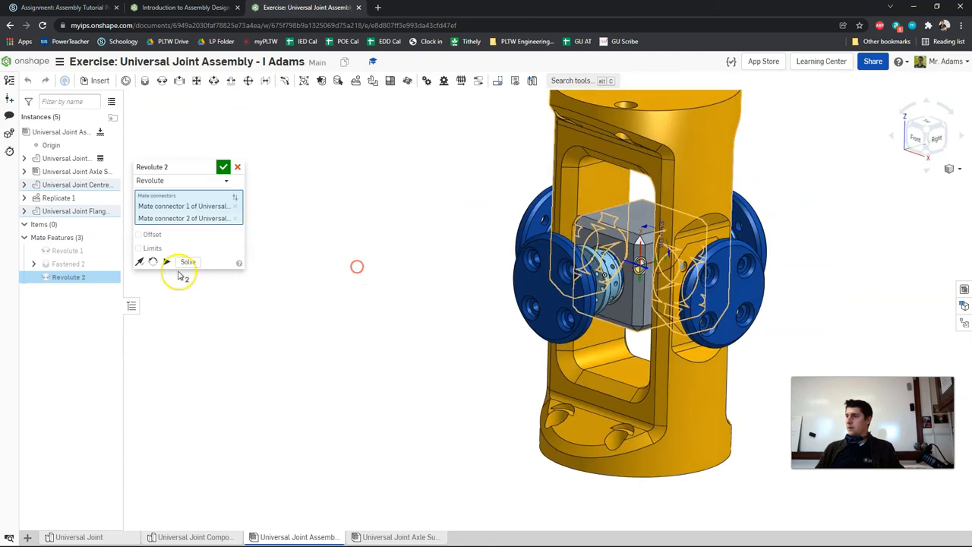
pyautogui.click(140, 261)
pyautogui.click(140, 261)
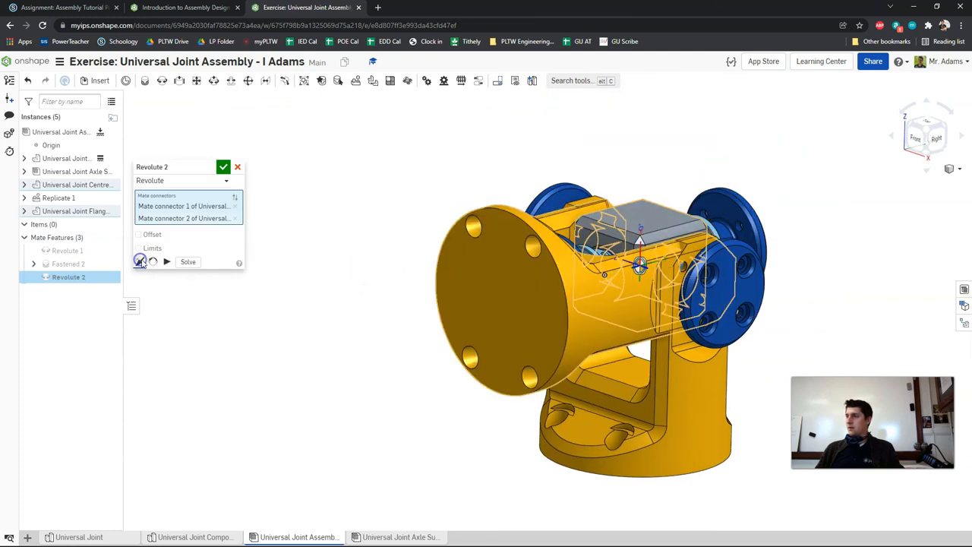
pyautogui.click(139, 261)
pyautogui.click(152, 261)
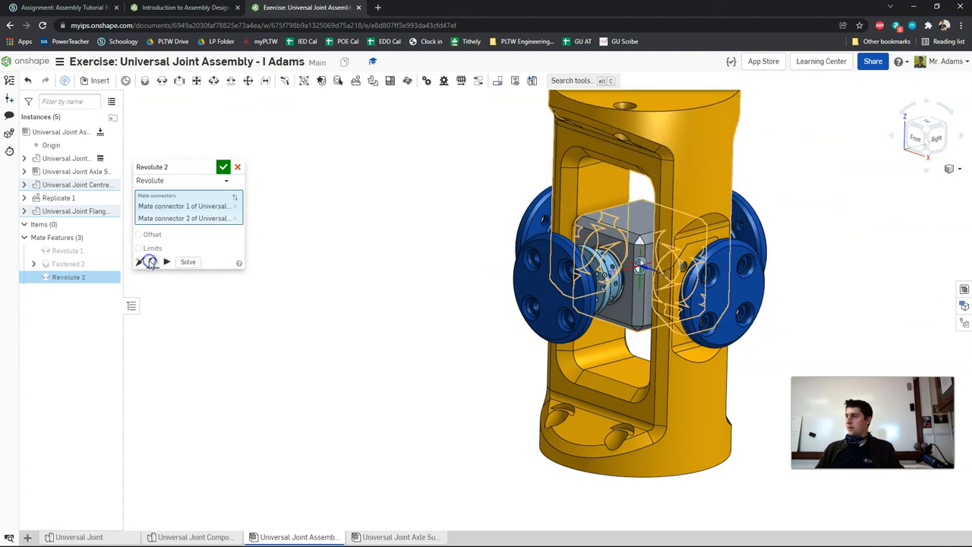
pyautogui.click(151, 261)
pyautogui.click(151, 261)
pyautogui.click(151, 261)
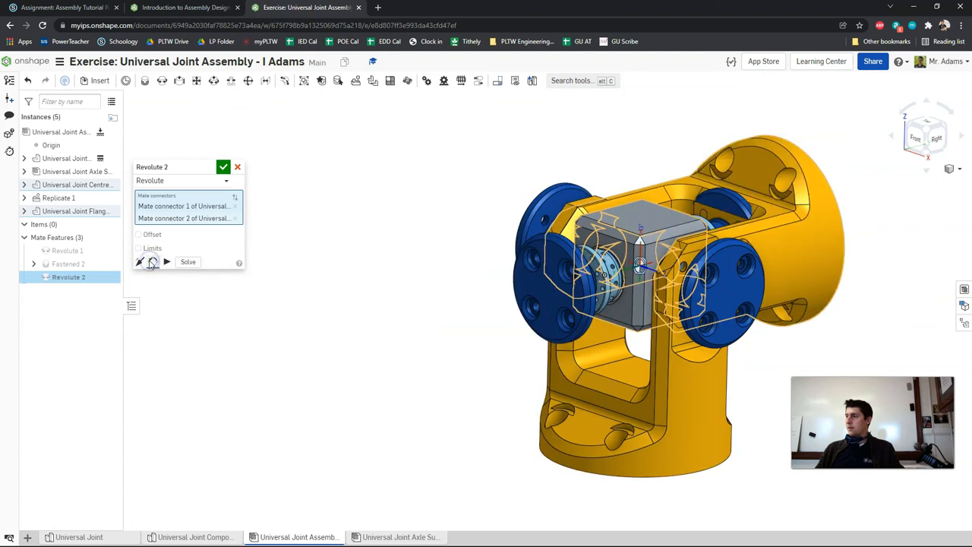
pyautogui.click(140, 261)
# Step: Try clearing both mate connectors from Revolute 2 and discard the edits to the mate
pyautogui.moveTo(267, 256); pyautogui.dragTo(354, 255, button='right')
pyautogui.click(234, 218)
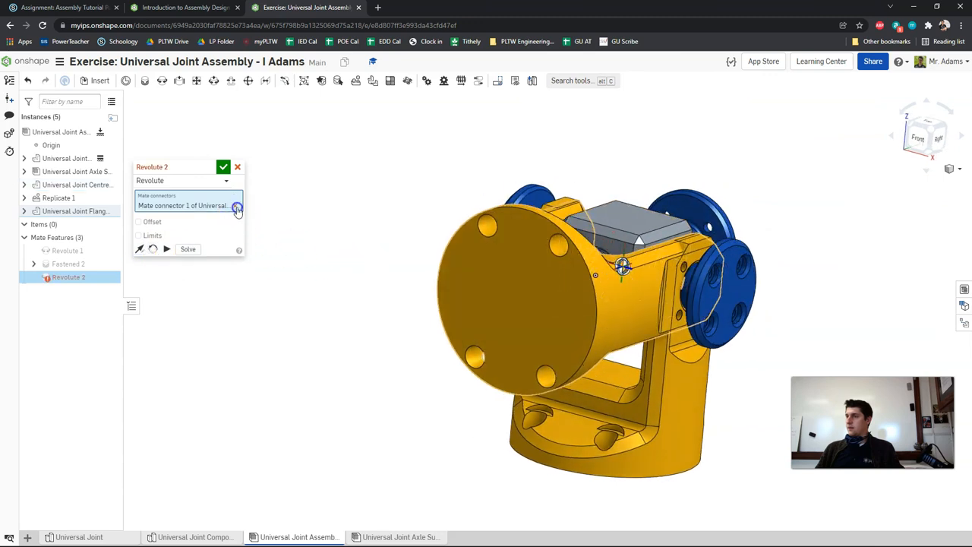
pyautogui.click(234, 206)
pyautogui.click(238, 167)
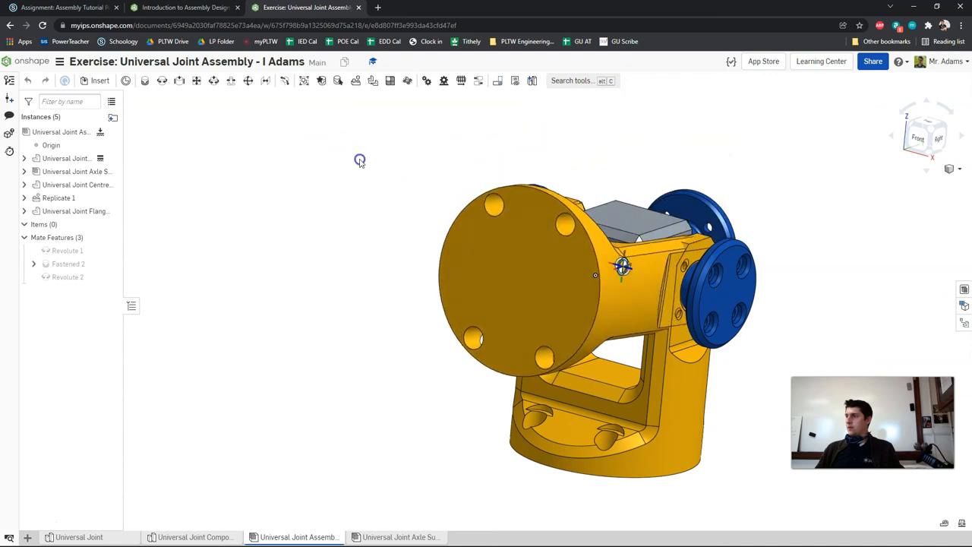
pyautogui.doubleClick(82, 276)
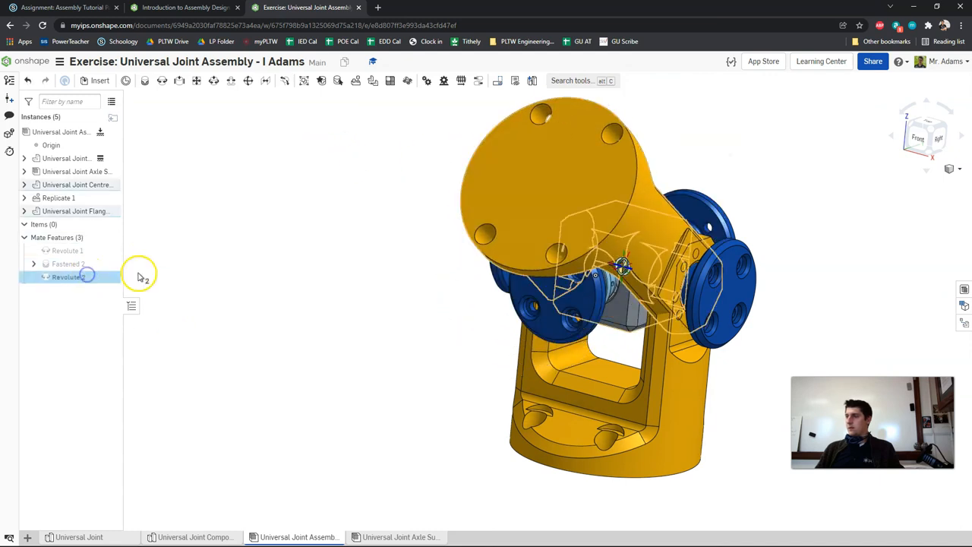
pyautogui.click(238, 167)
# Step: Delete the Revolute 2 mate and pull the second flange away from the Centre Block
pyautogui.click(91, 276)
pyautogui.press('Delete')
pyautogui.moveTo(562, 247); pyautogui.dragTo(554, 270)
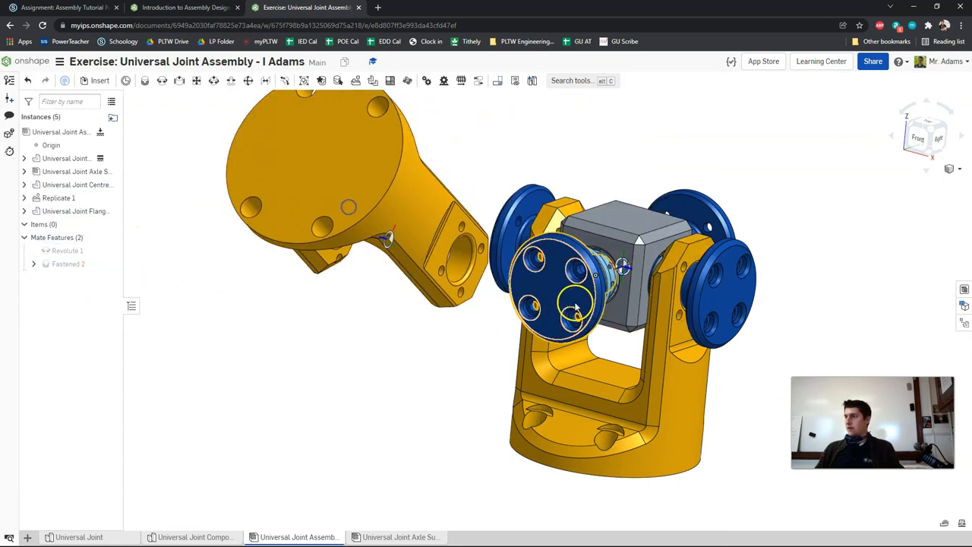
# Step: Start a new Revolute mate between Mate connector 1 of the loose flange and Mate connector 2 of the Centre Block
pyautogui.moveTo(525, 317); pyautogui.dragTo(554, 270, button='right')
pyautogui.moveTo(694, 149); pyautogui.dragTo(642, 167, button='right')
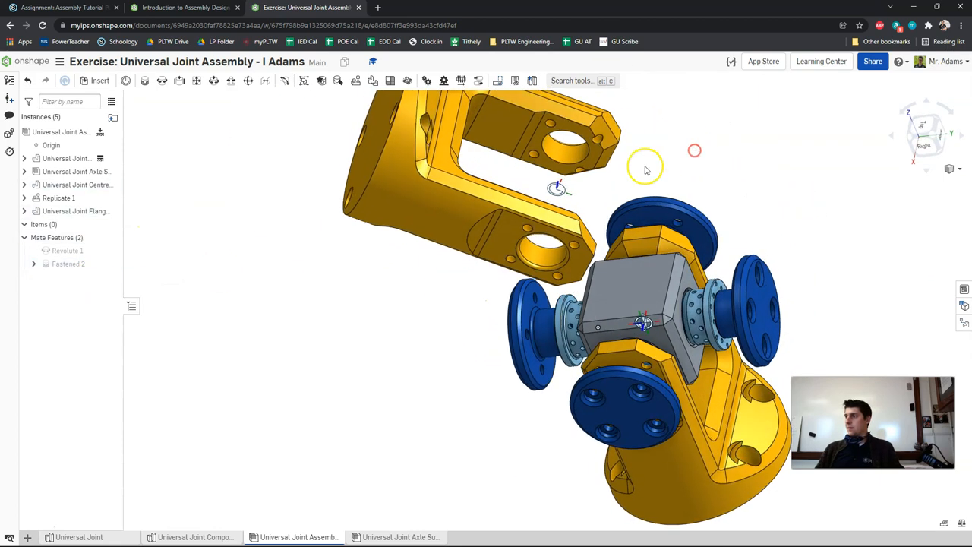
pyautogui.scroll(6, 642, 167)
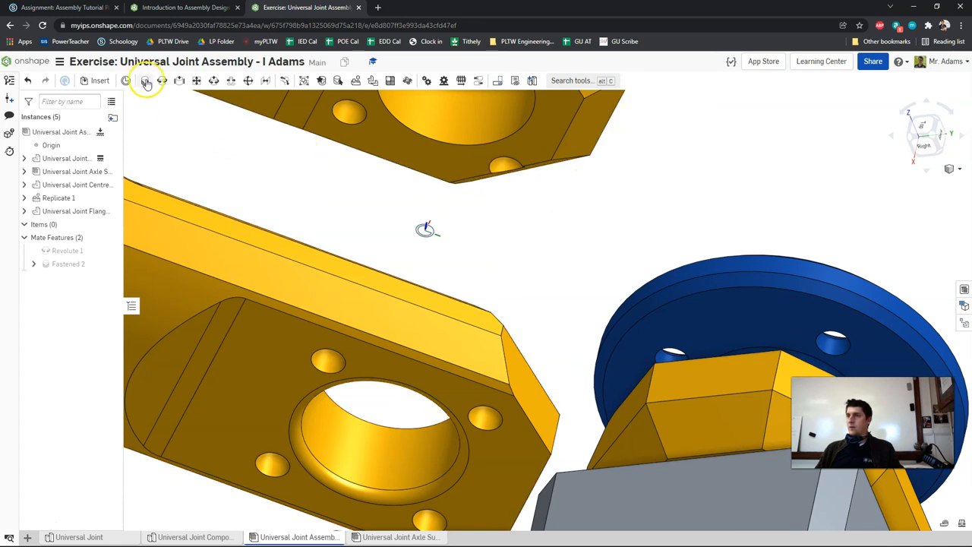
pyautogui.click(162, 83)
pyautogui.scroll(3, 427, 228)
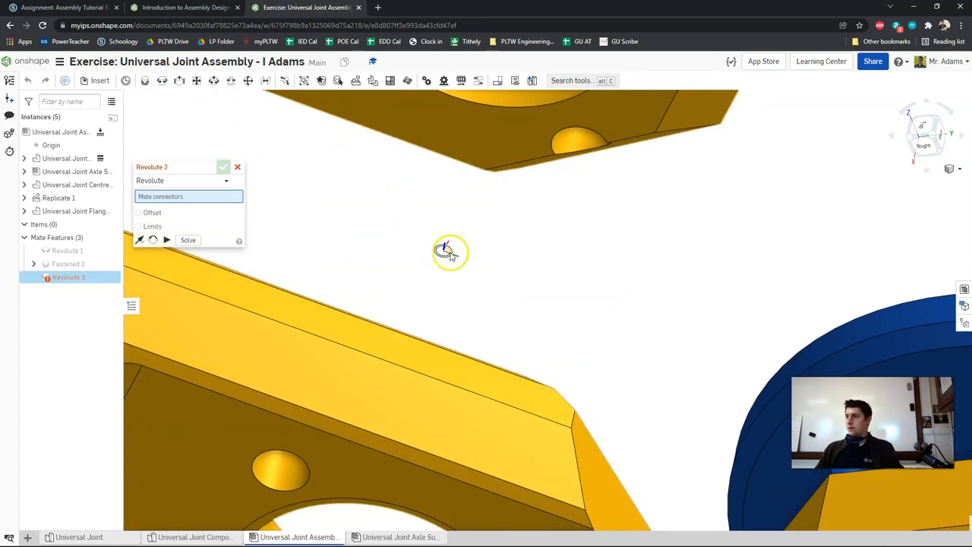
pyautogui.moveTo(498, 260)
pyautogui.mouseDown(button='right')
pyautogui.moveTo(519, 178)
pyautogui.moveTo(542, 154)
pyautogui.mouseUp(button='right')
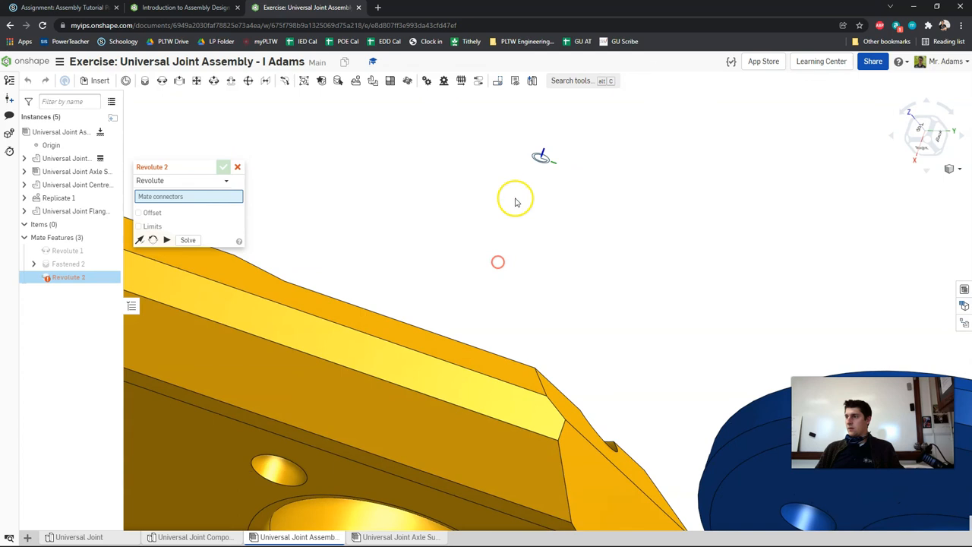
pyautogui.click(542, 156)
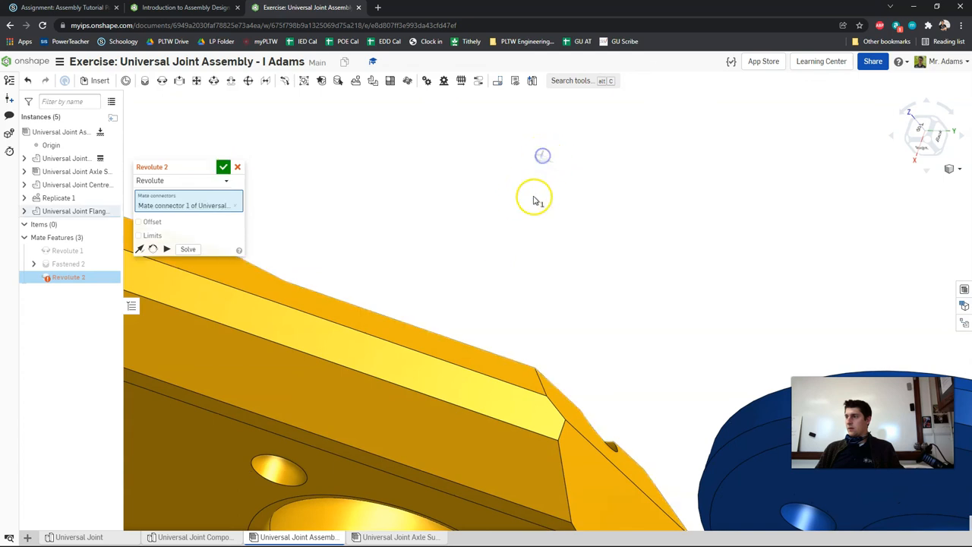
pyautogui.scroll(-3, 534, 227)
pyautogui.moveTo(534, 262); pyautogui.dragTo(581, 304, button='right')
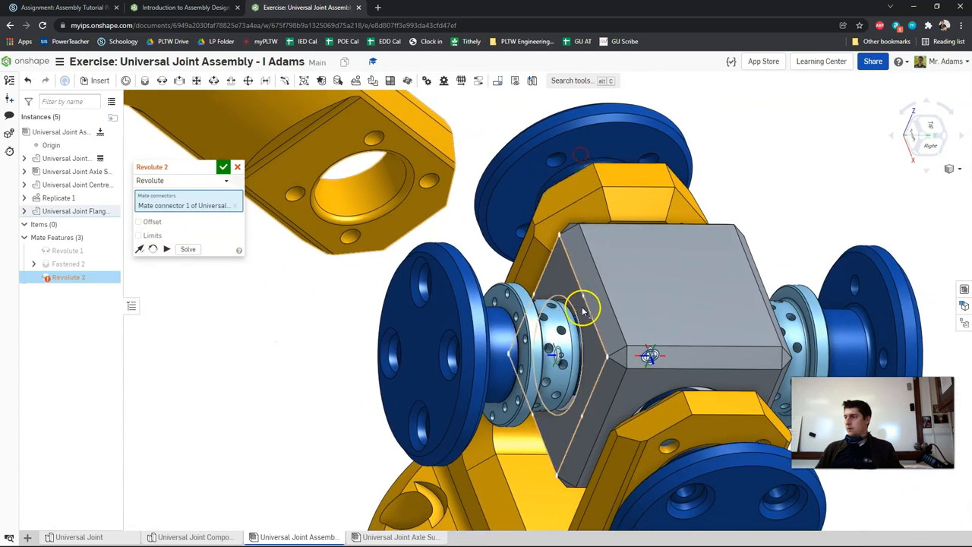
pyautogui.scroll(5, 660, 358)
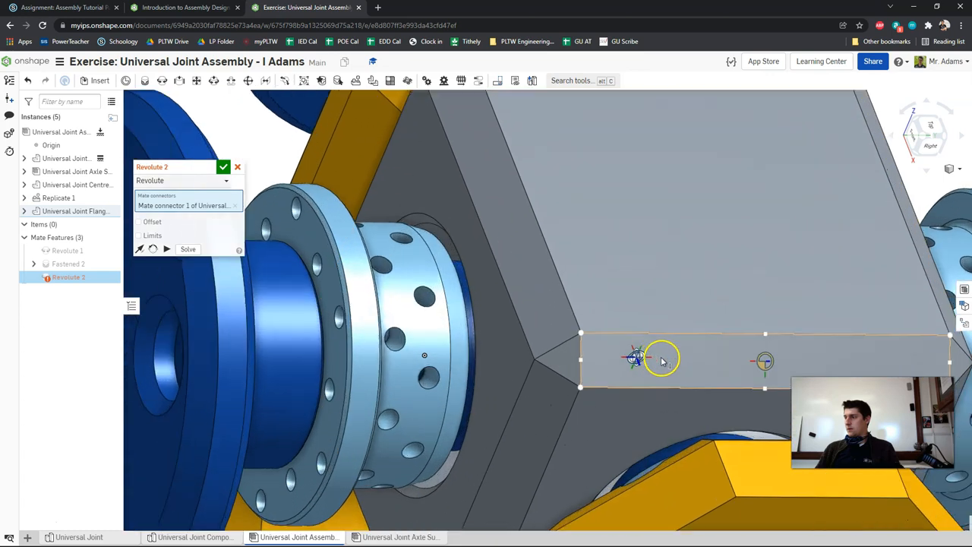
pyautogui.click(624, 357)
# Step: Give the Revolute mate a 0 in offset, 90 deg rotation about X and limits of -90 and 90 deg, and accept it
pyautogui.scroll(-5, 603, 300)
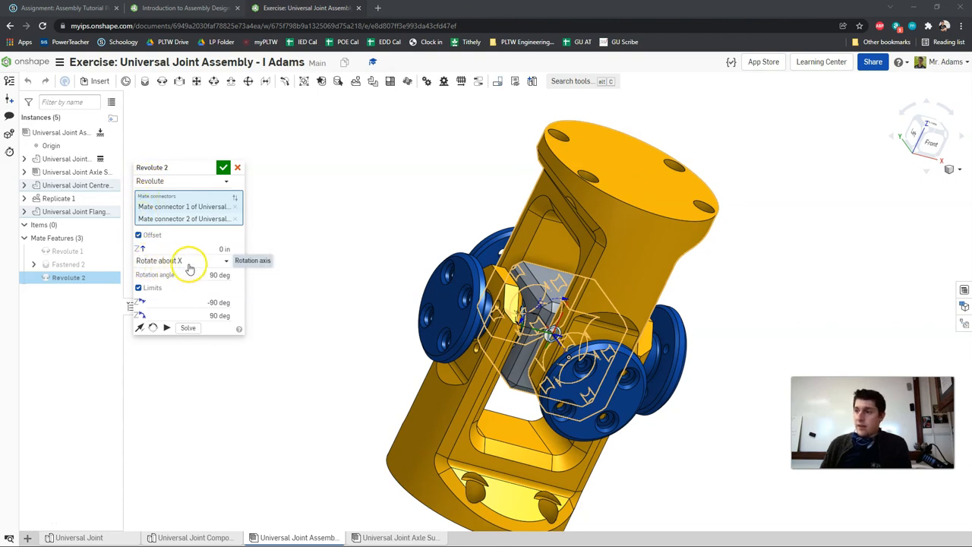
pyautogui.moveTo(300, 257); pyautogui.dragTo(393, 281, button='right')
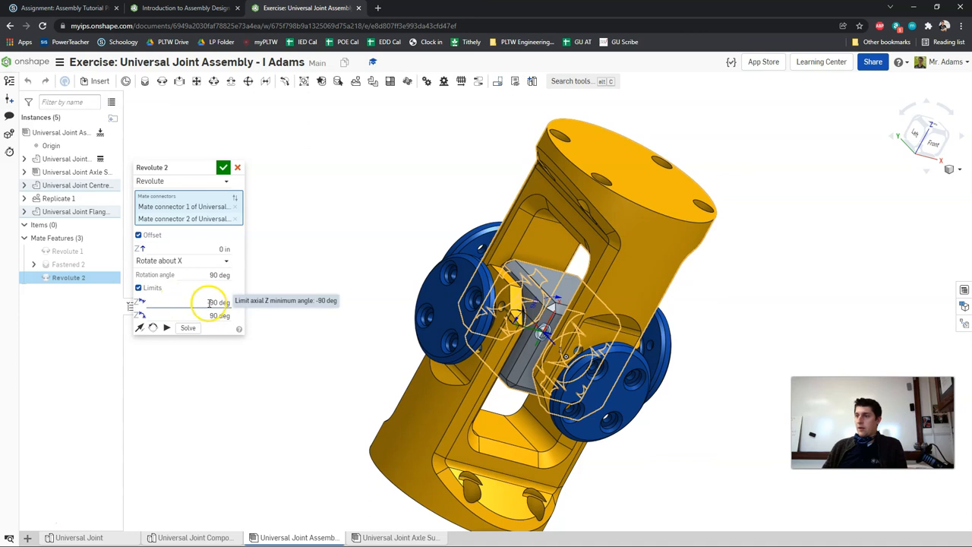
pyautogui.click(224, 169)
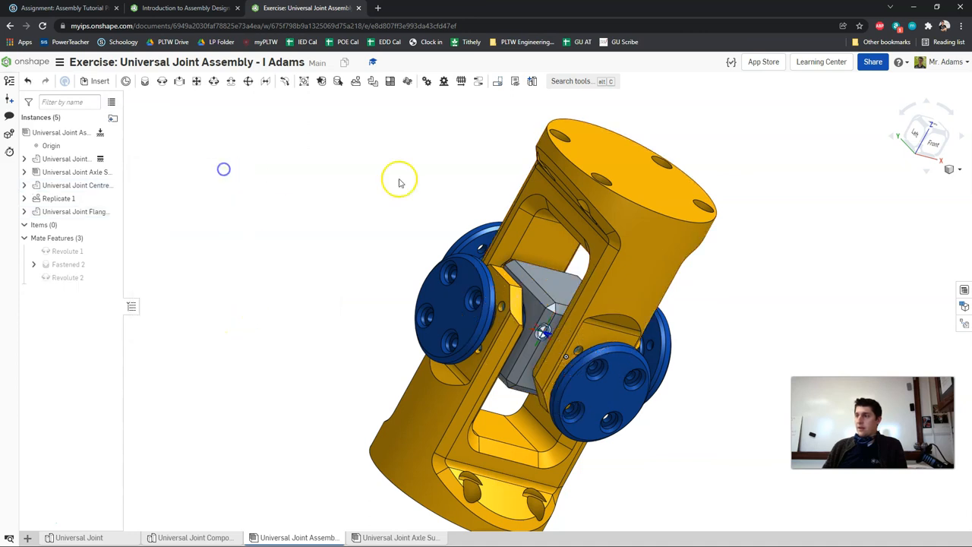
# Step: Swing the upper flange about the Centre Block to test the Revolute mate, and view the assembly isometrically
pyautogui.moveTo(577, 174); pyautogui.dragTo(523, 192)
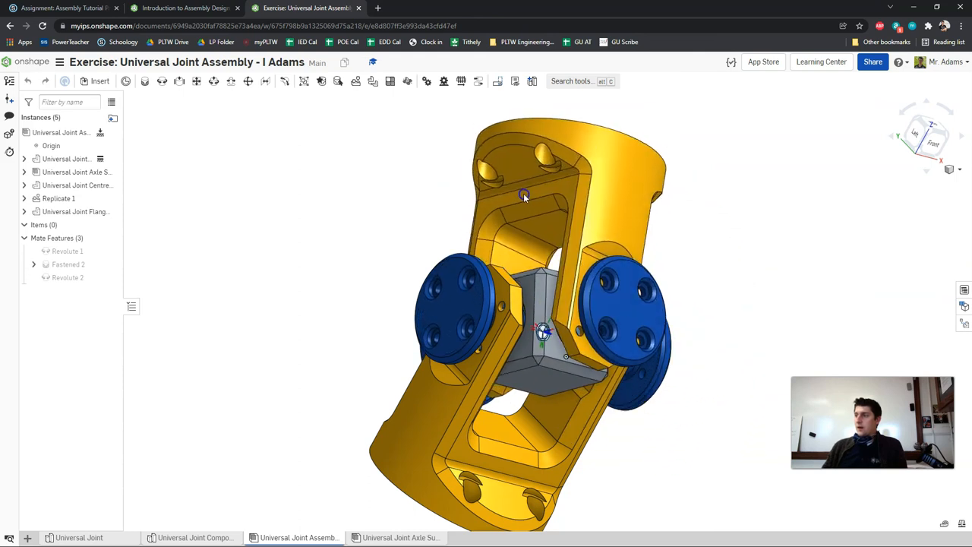
pyautogui.moveTo(523, 193); pyautogui.dragTo(273, 195, button='right')
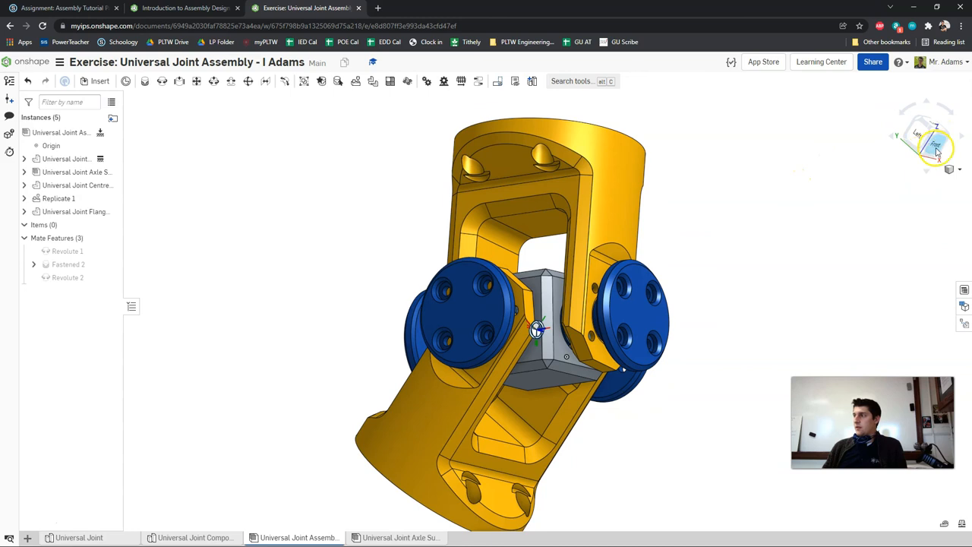
pyautogui.click(937, 151)
pyautogui.click(938, 127)
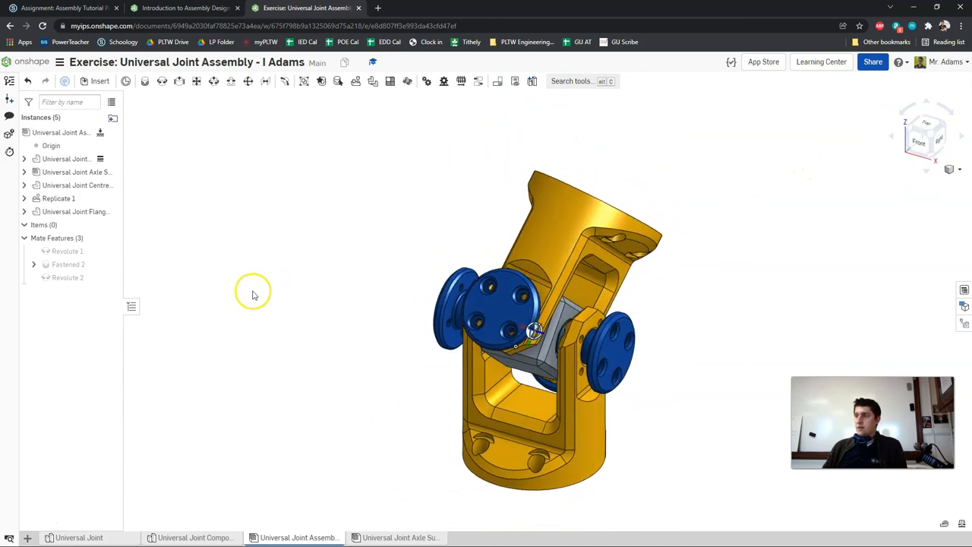